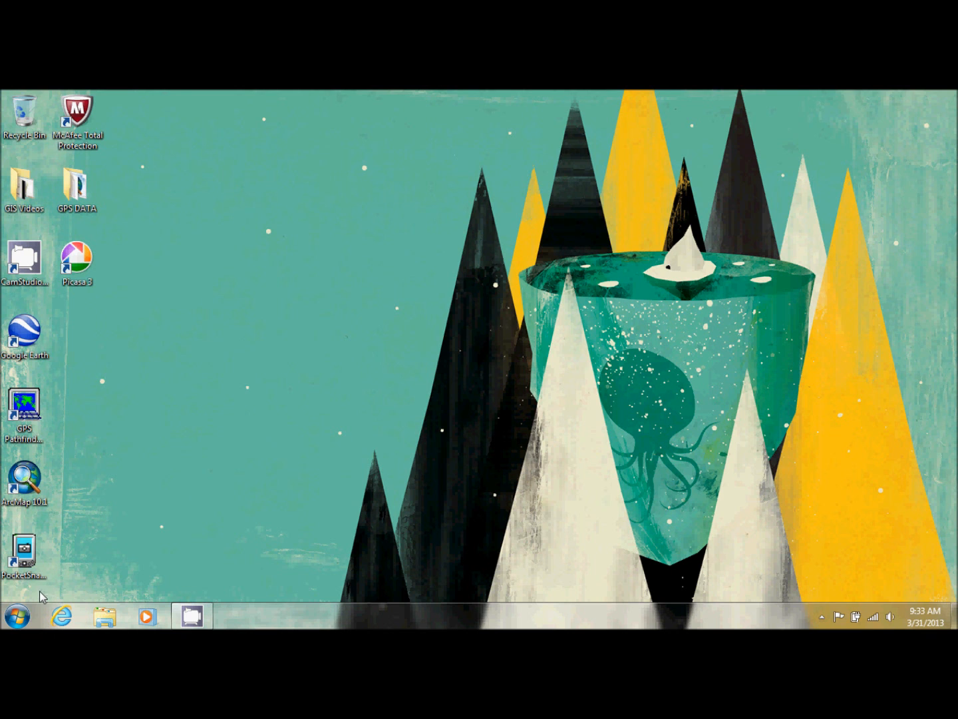
Open the GDB design forms Excel workbook from the ESRIPress\GIST3\Data folder on the C: drive
click(104, 617)
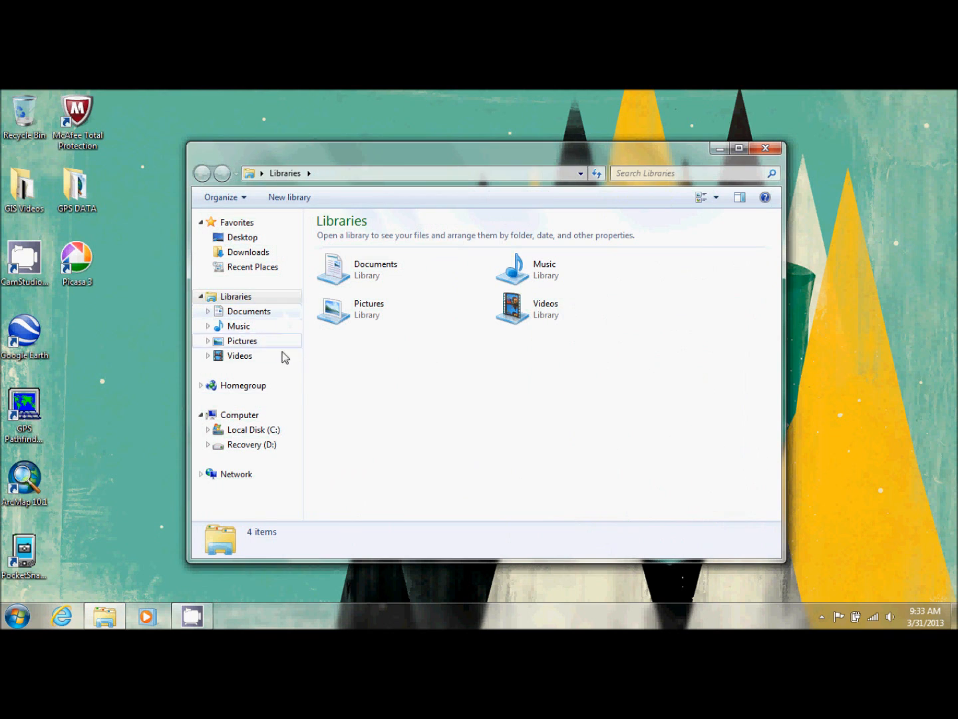
click(242, 431)
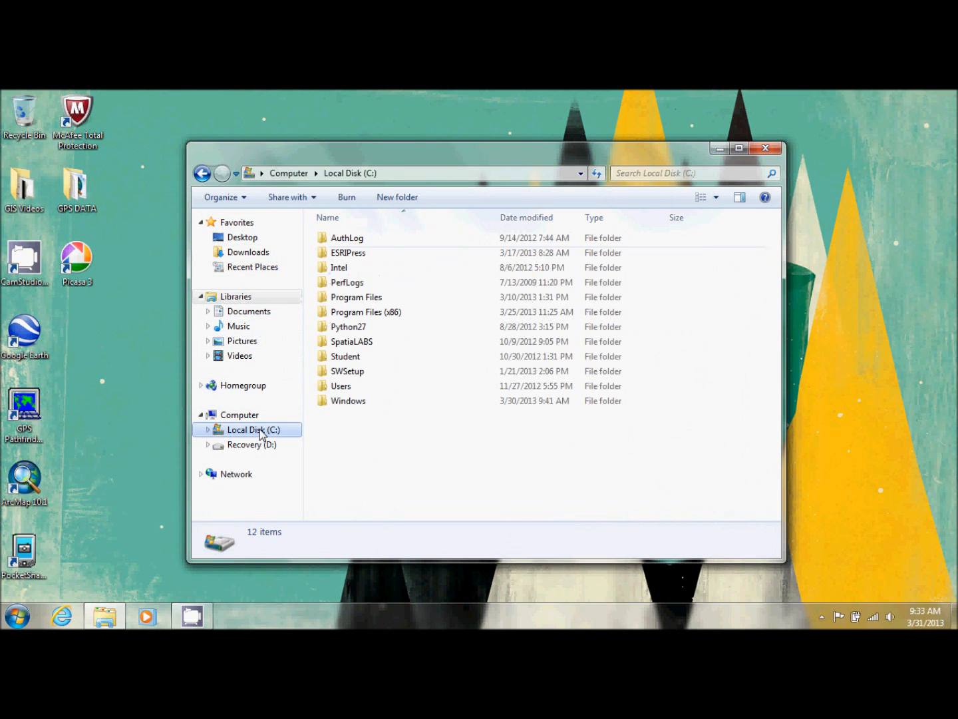
double_click(355, 254)
double_click(344, 268)
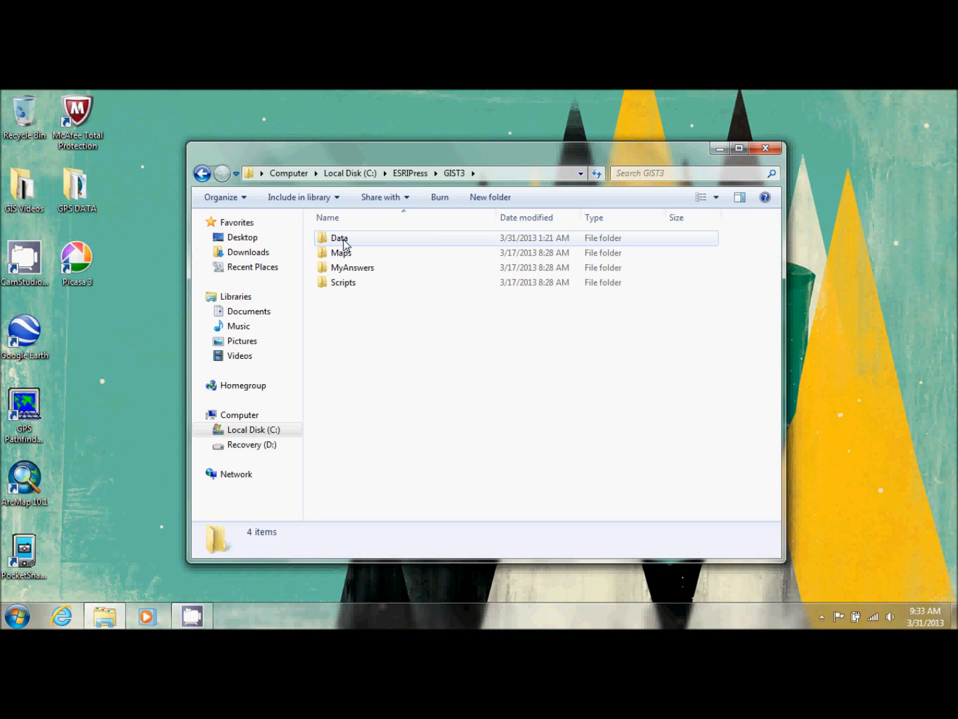
click(355, 239)
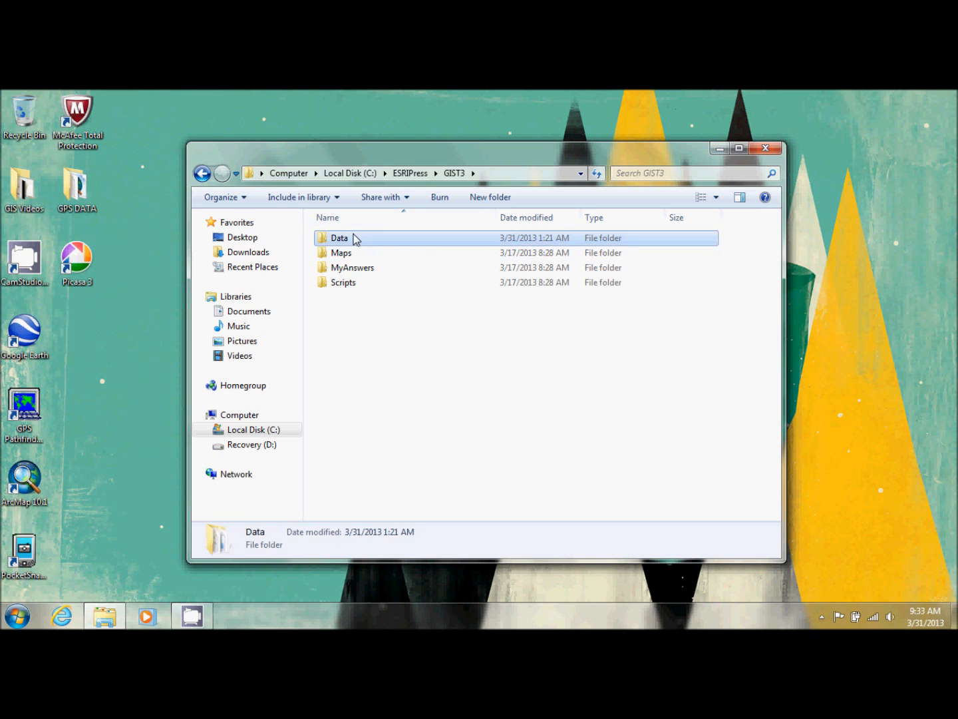
double_click(355, 238)
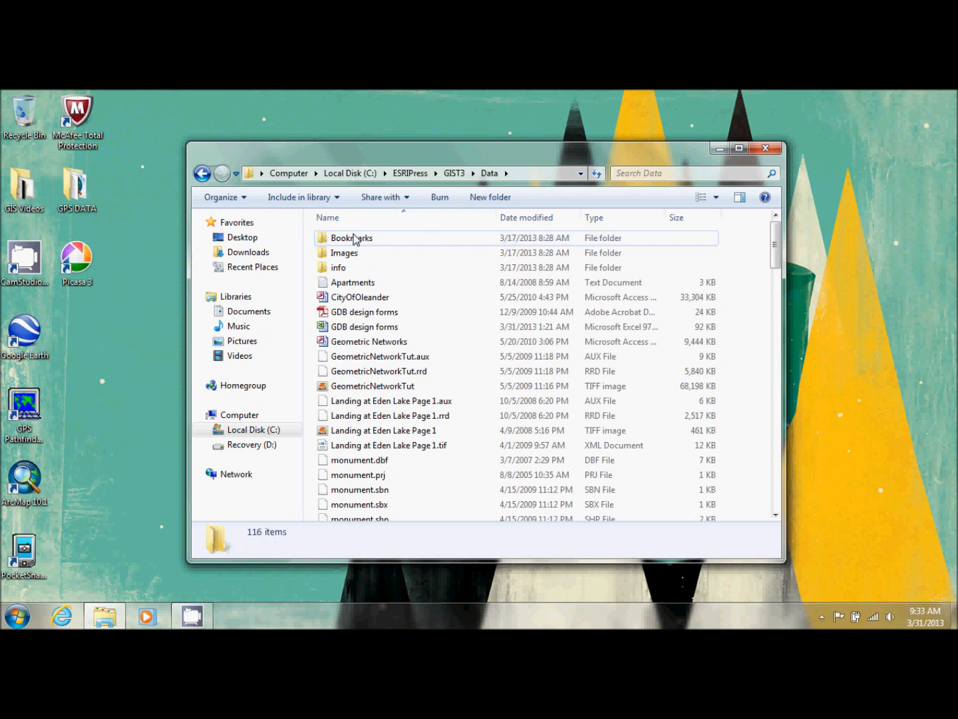
click(369, 332)
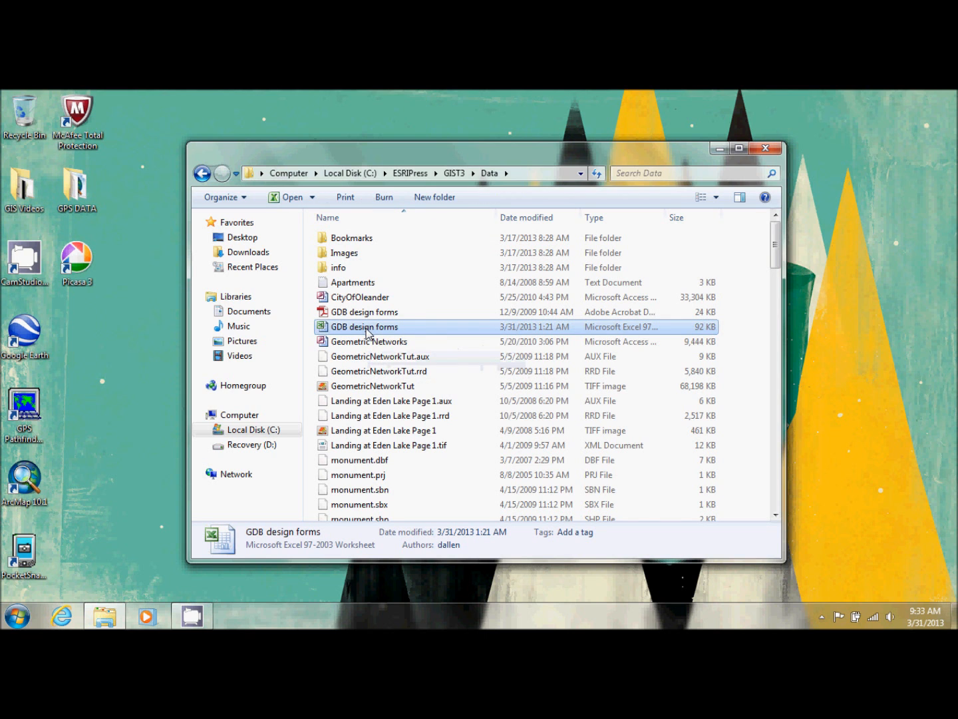
double_click(367, 333)
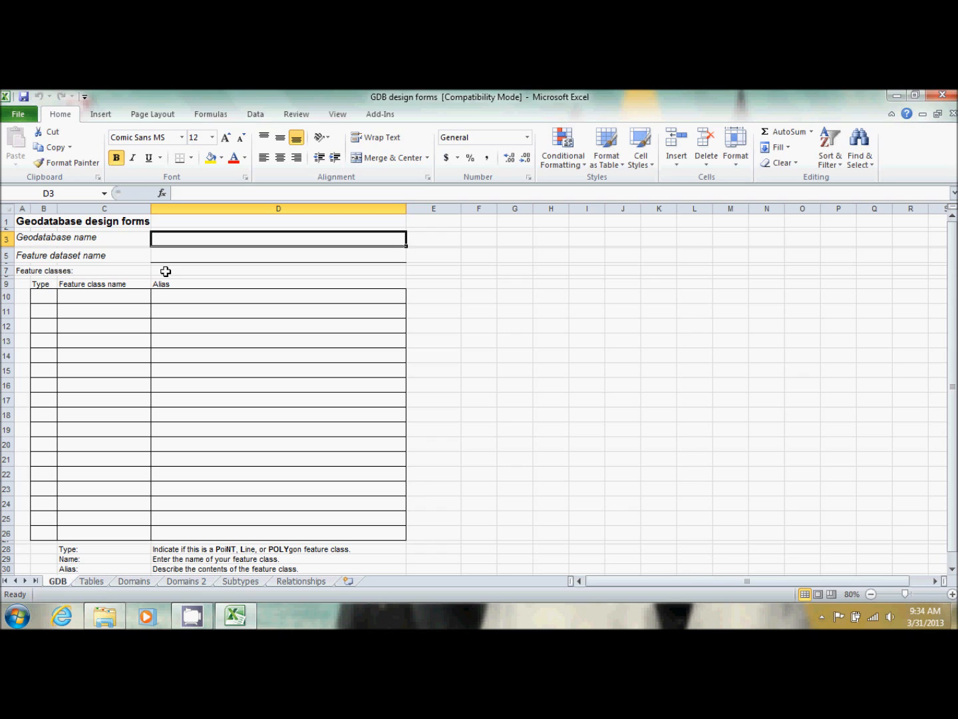
Enter Land Records as the geodatabase name in the design form
text(Land )
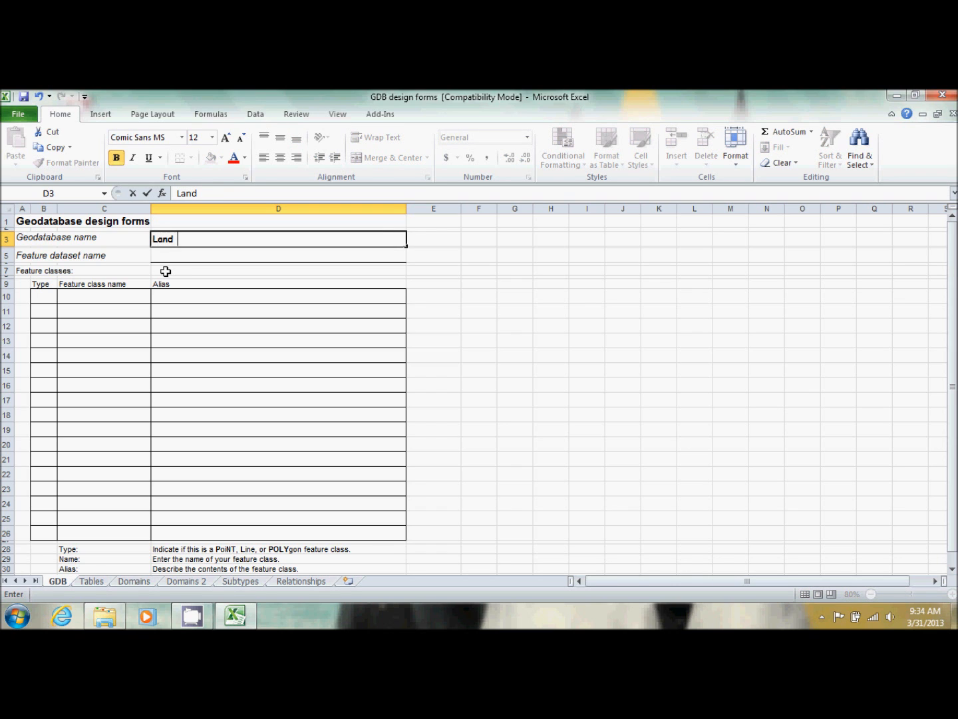
text(Records)
key(Return)
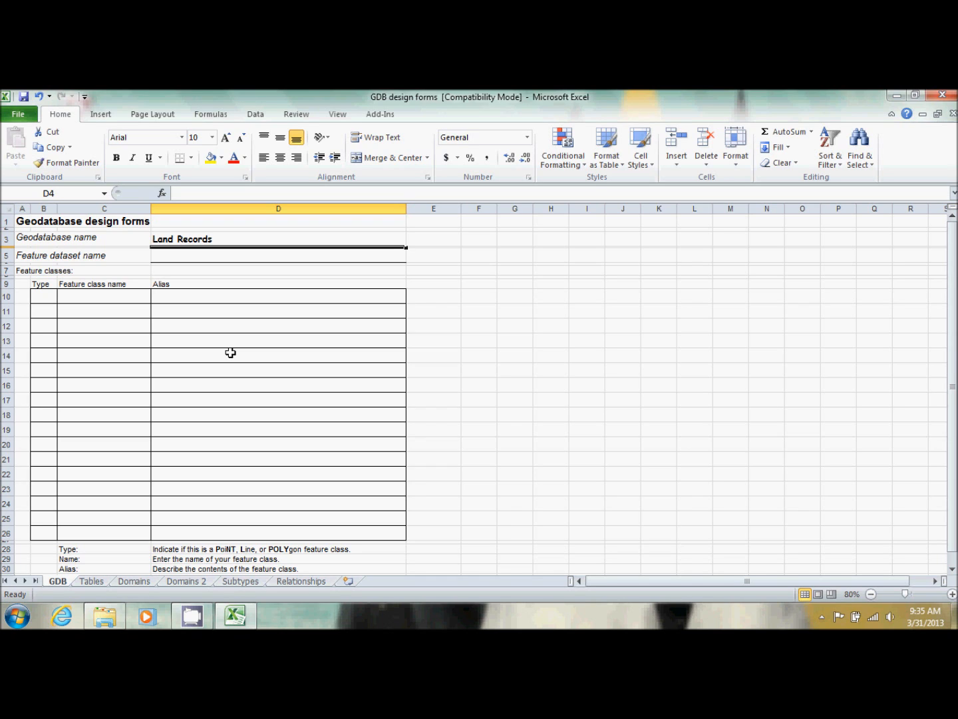
Fill the first feature class row with type POLY, name Parcels and alias Property Ownership
click(48, 300)
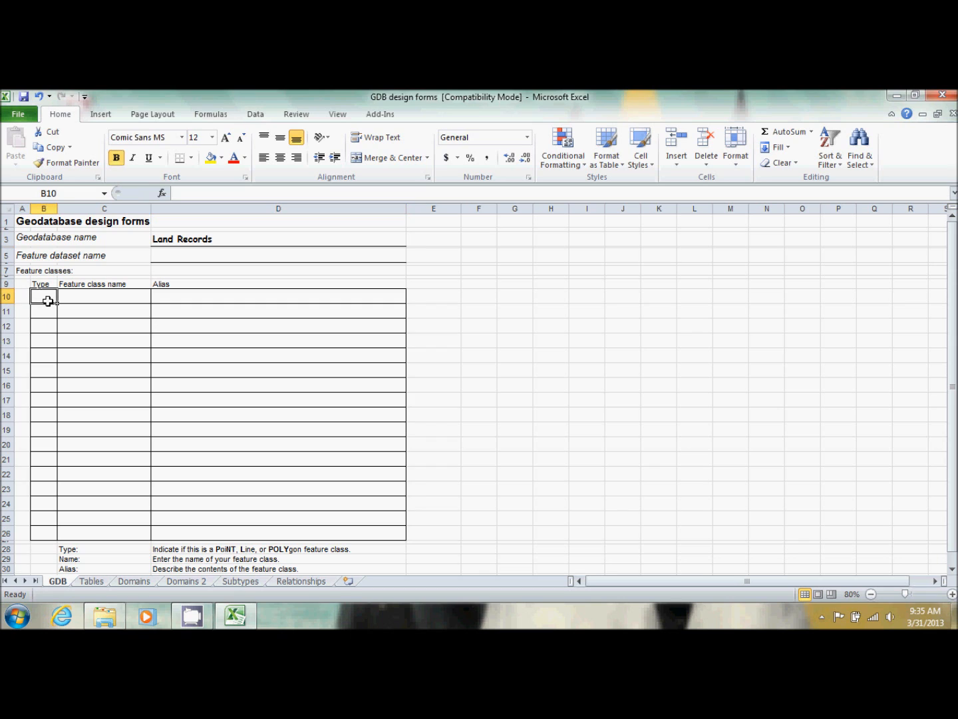
text(Pol)
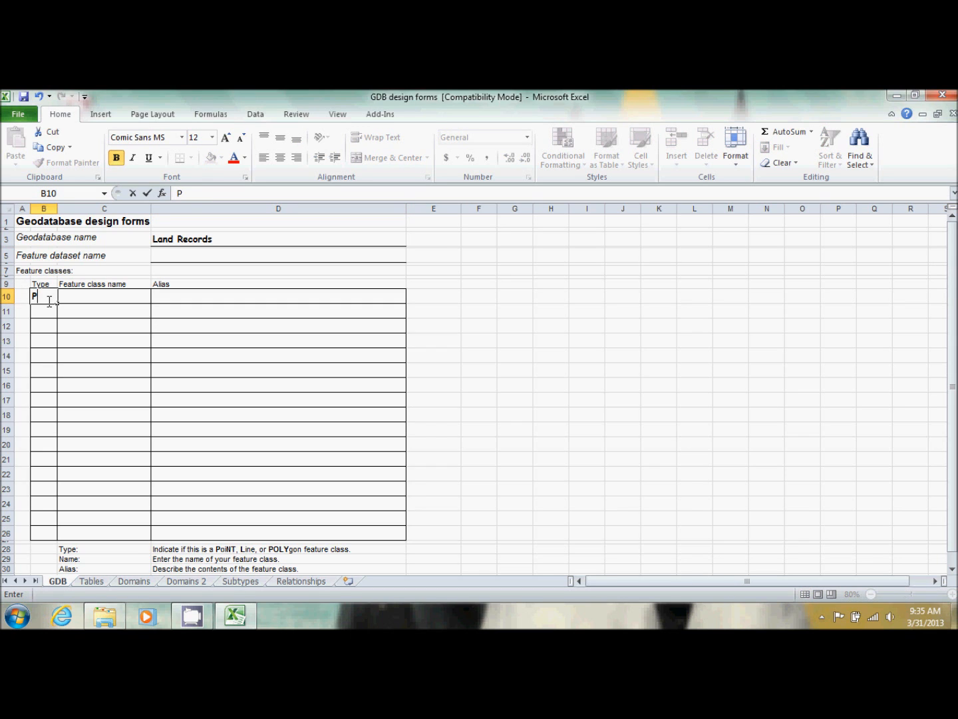
key(BackSpace)
key(BackSpace)
text(OI)
text(Y)
key(Tab)
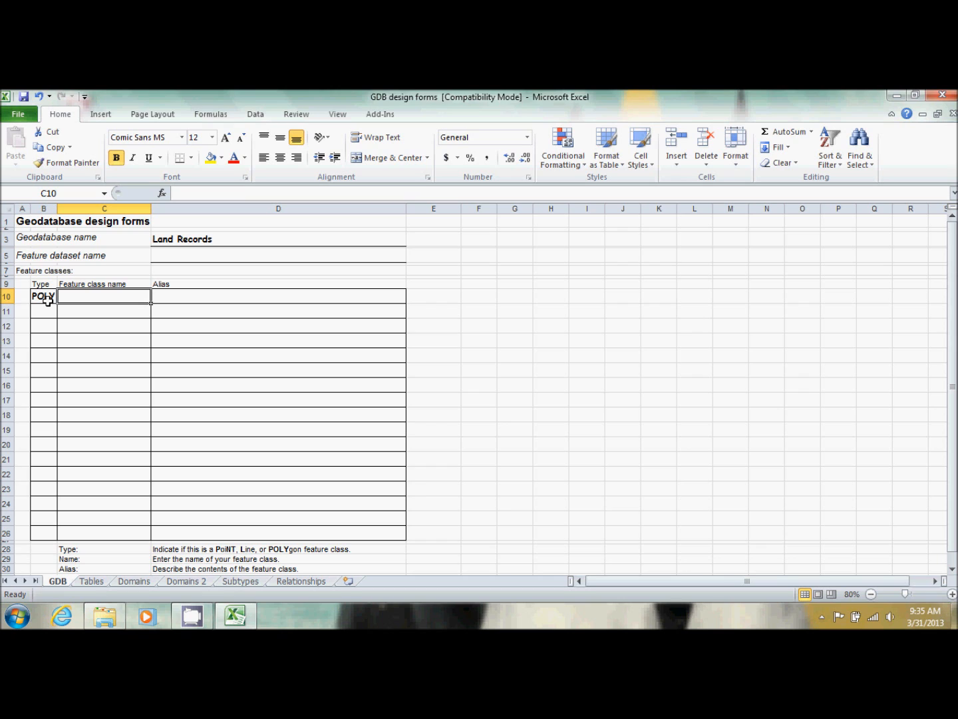
text(Parcels)
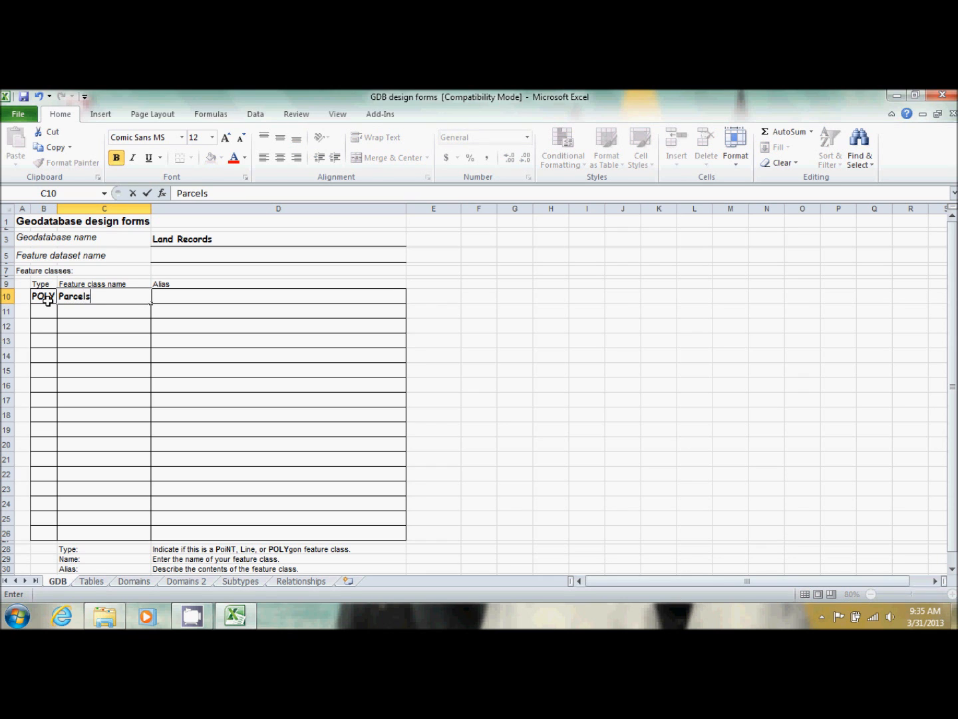
key(Tab)
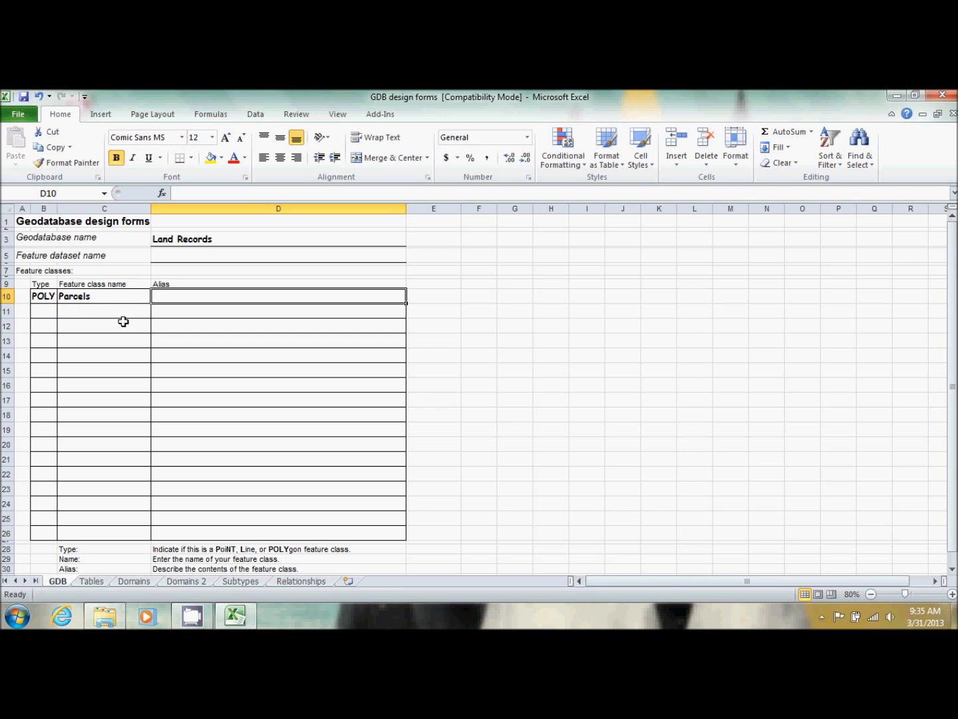
text(Pr)
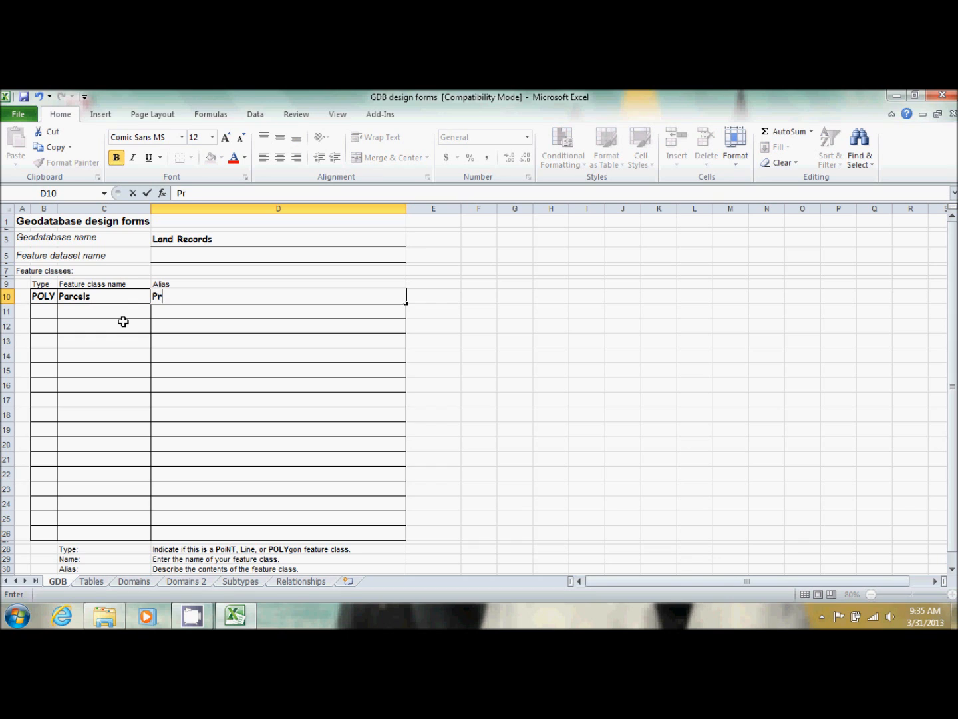
text(operty Ownership)
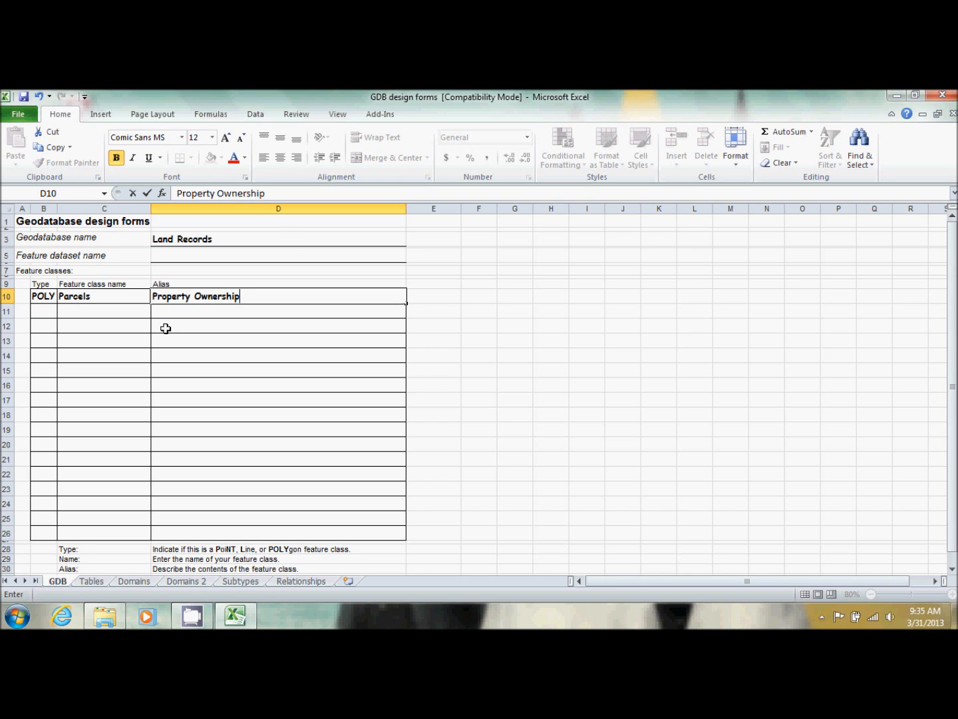
On the Tables worksheet, enter Parcels as the first feature class and SubName as its field name
click(91, 581)
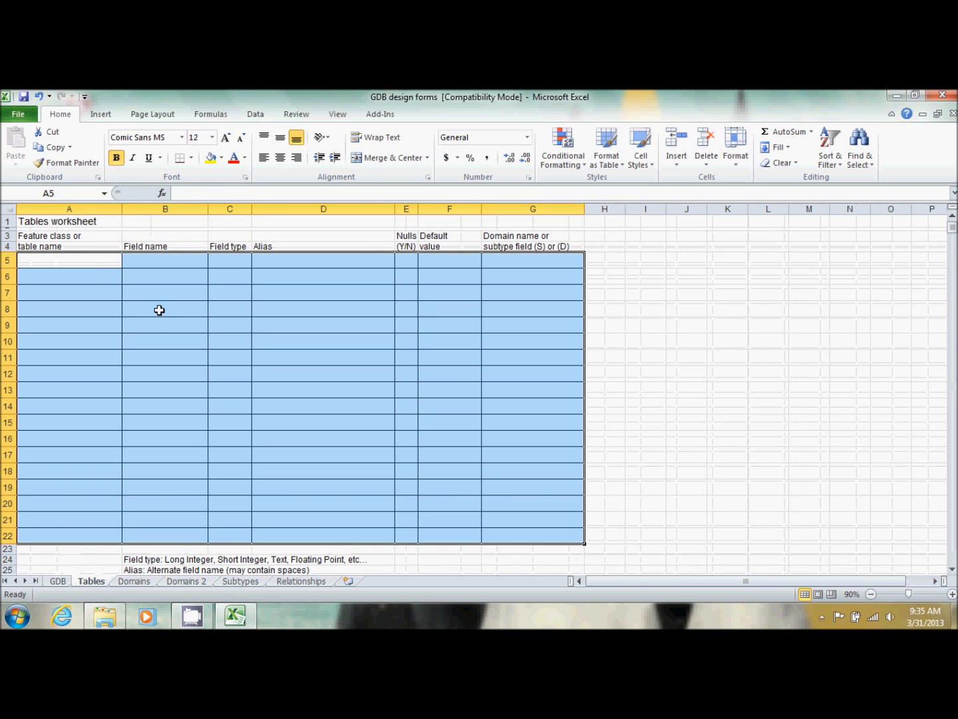
click(86, 267)
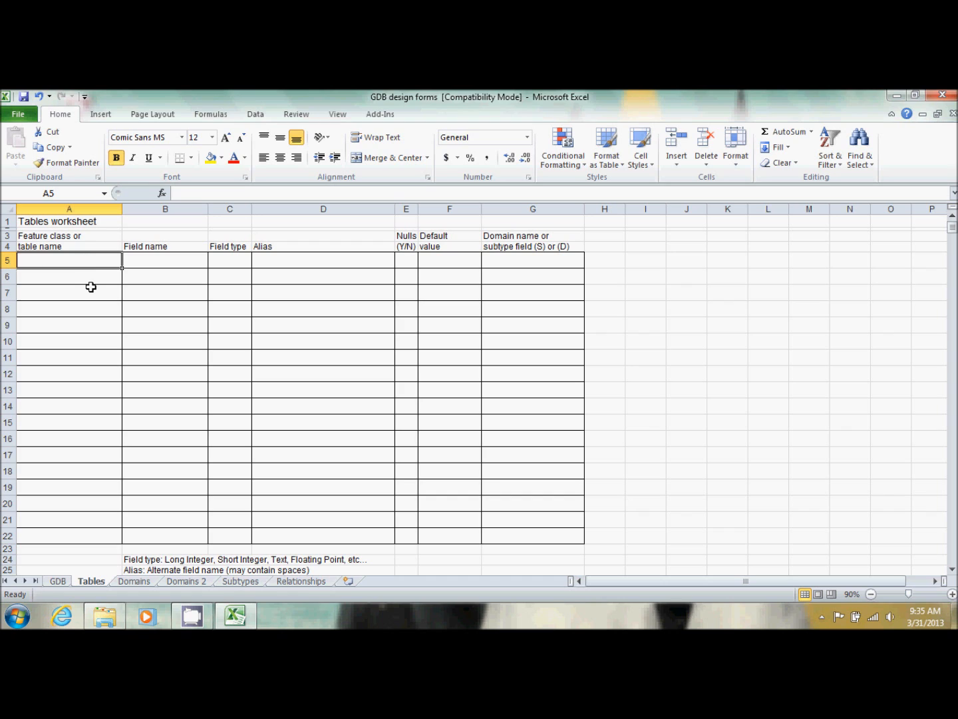
text(P)
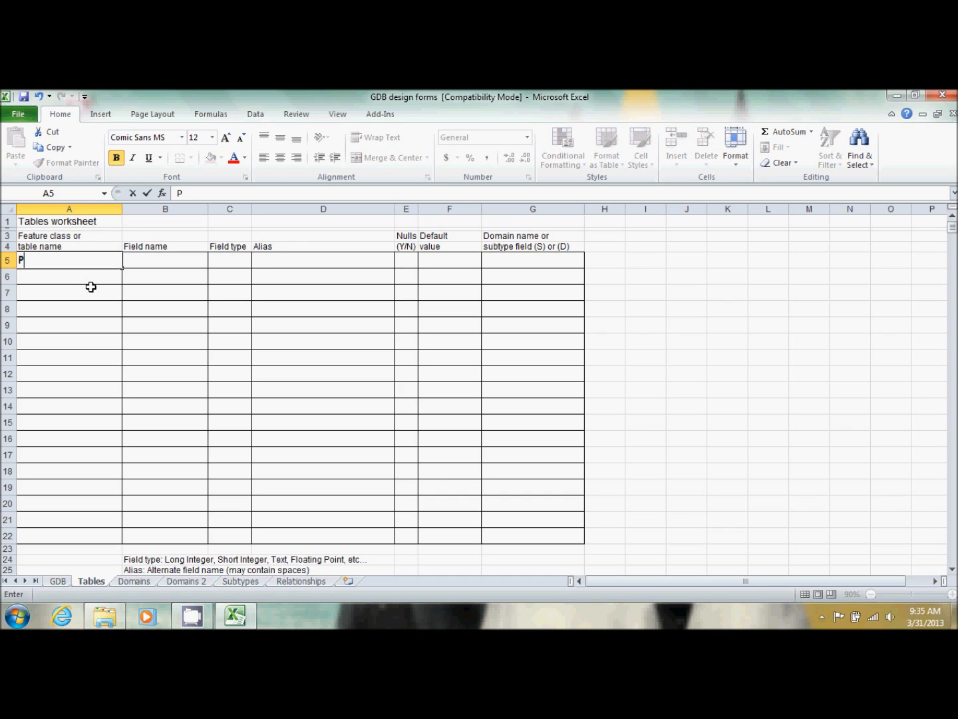
text(arcels)
key(Tab)
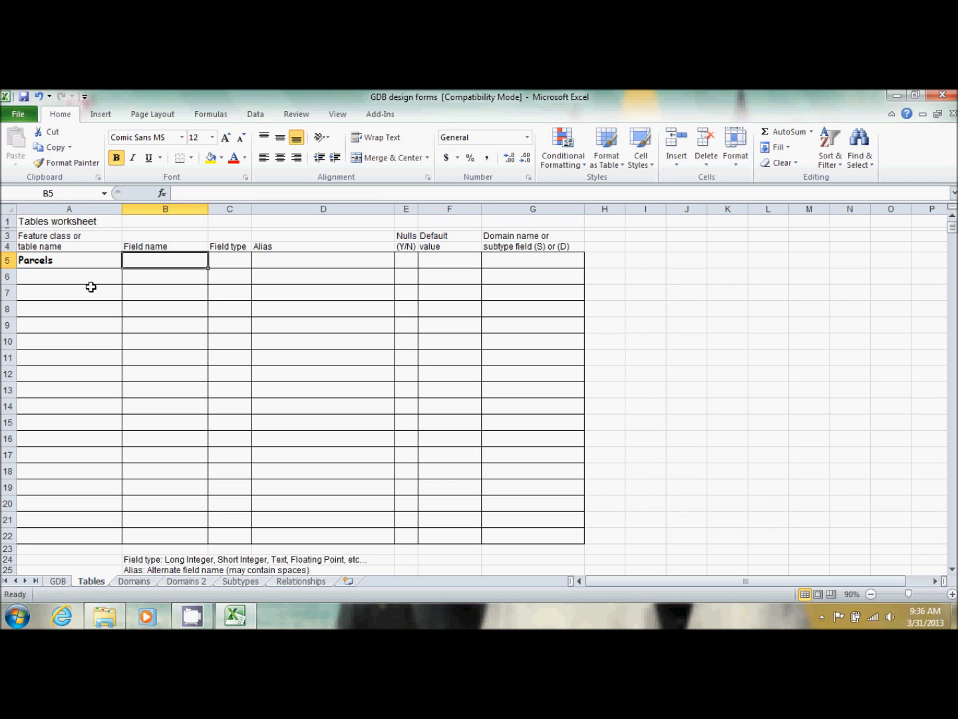
text(SubName)
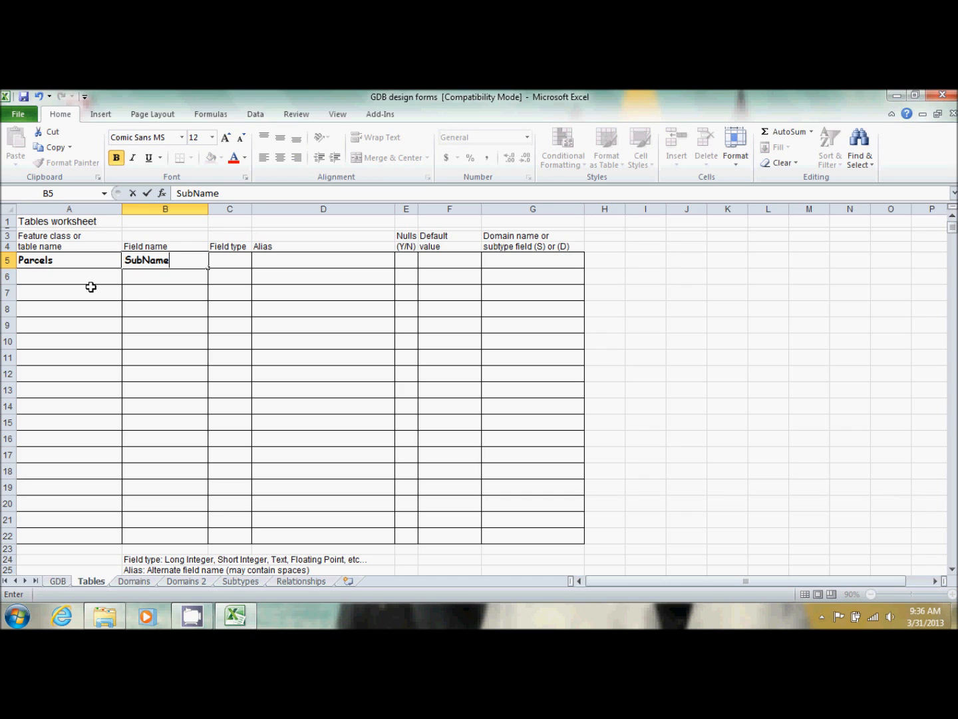
Try separating the two words of the SubName field name with a space and with an underscore
click(142, 262)
click(161, 292)
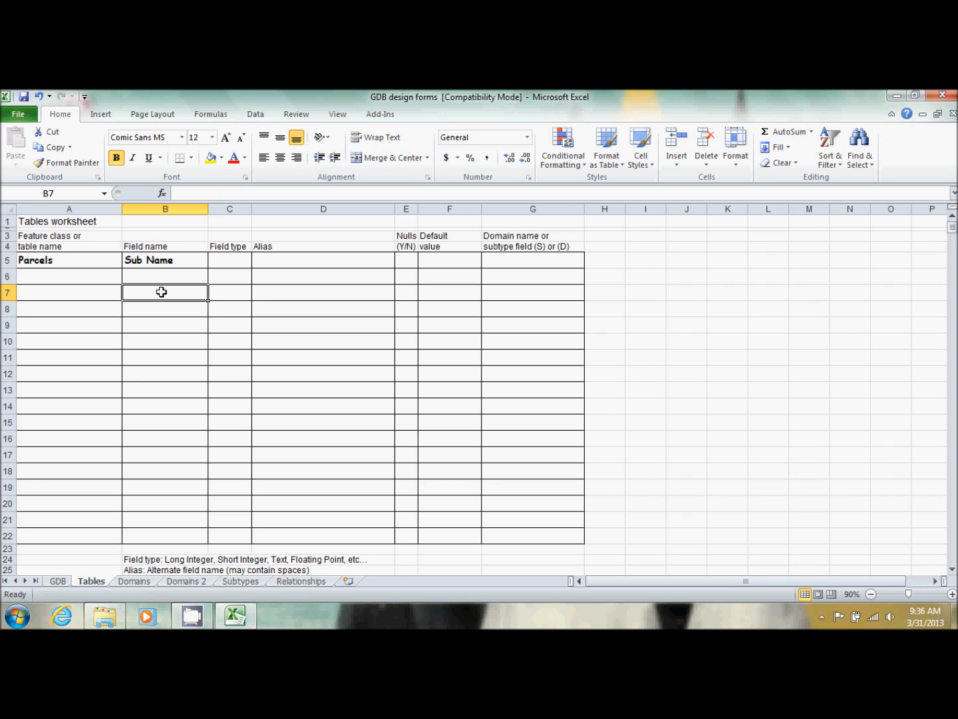
double_click(142, 261)
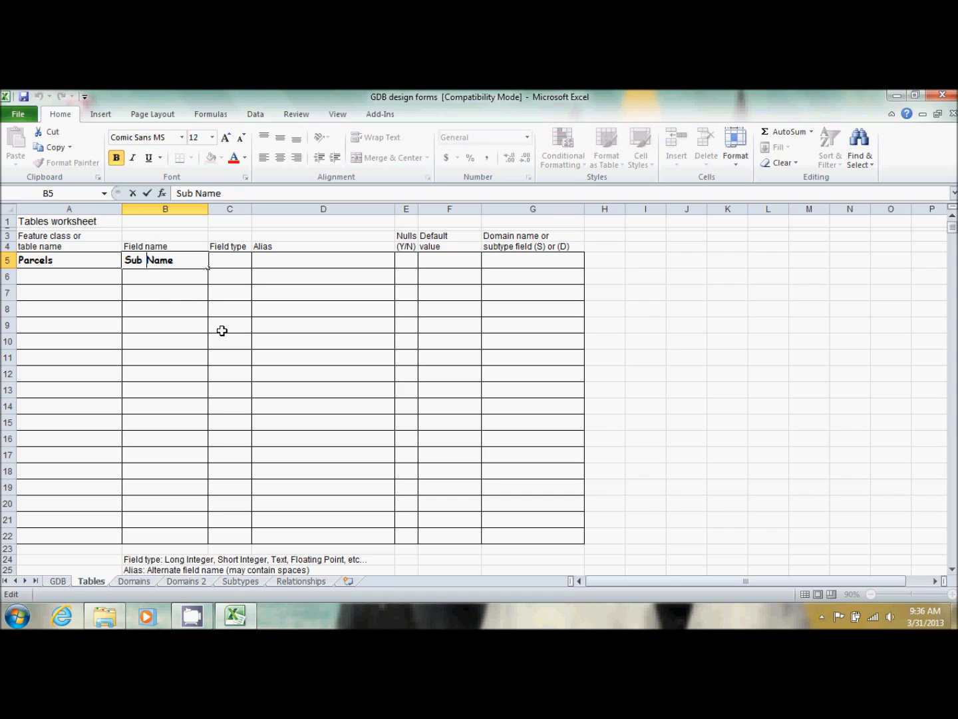
key(BackSpace)
text(_)
key(BackSpace)
key(End)
Set the field type of SubName to Text
key(Tab)
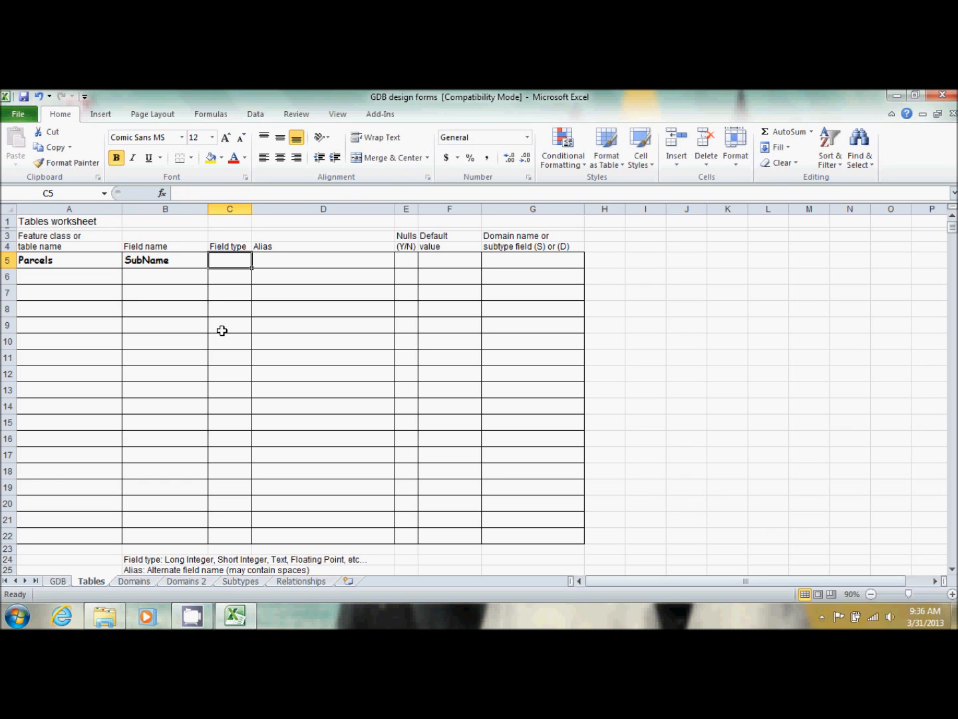
text(Text)
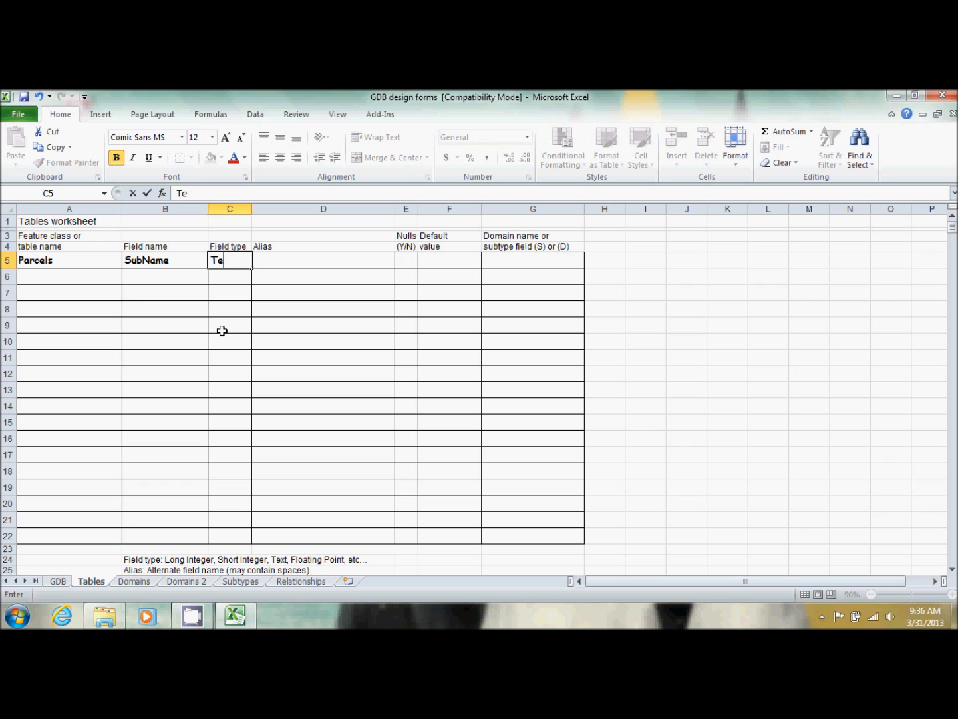
key(Return)
Add a second Parcels field named Blk with the field type Text in row 6
key(Left)
key(Left)
key(Right)
text(Blk)
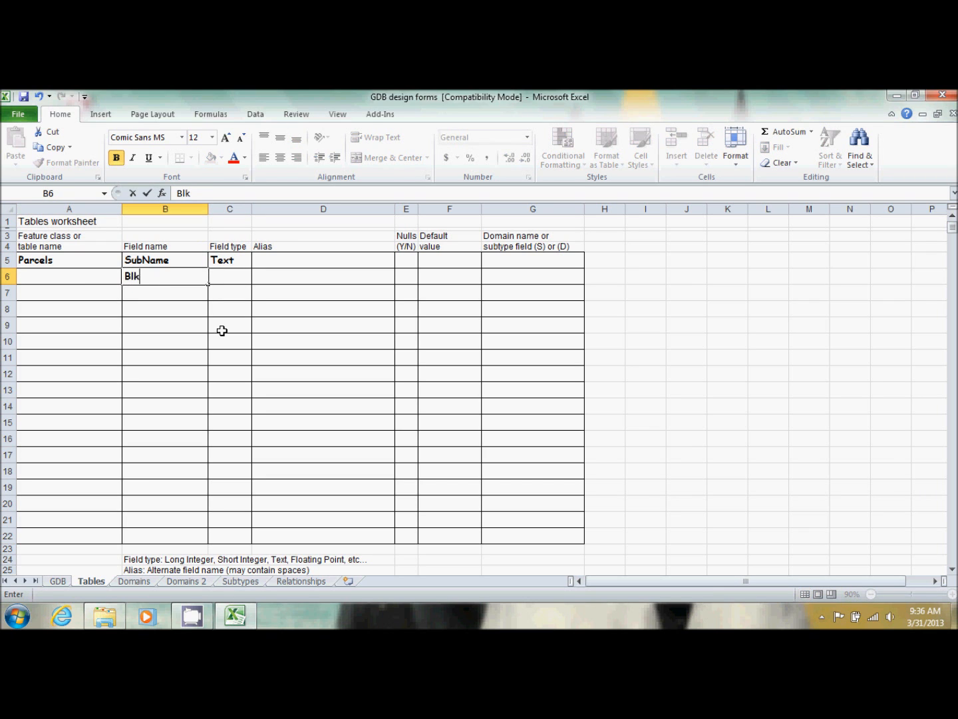
key(Tab)
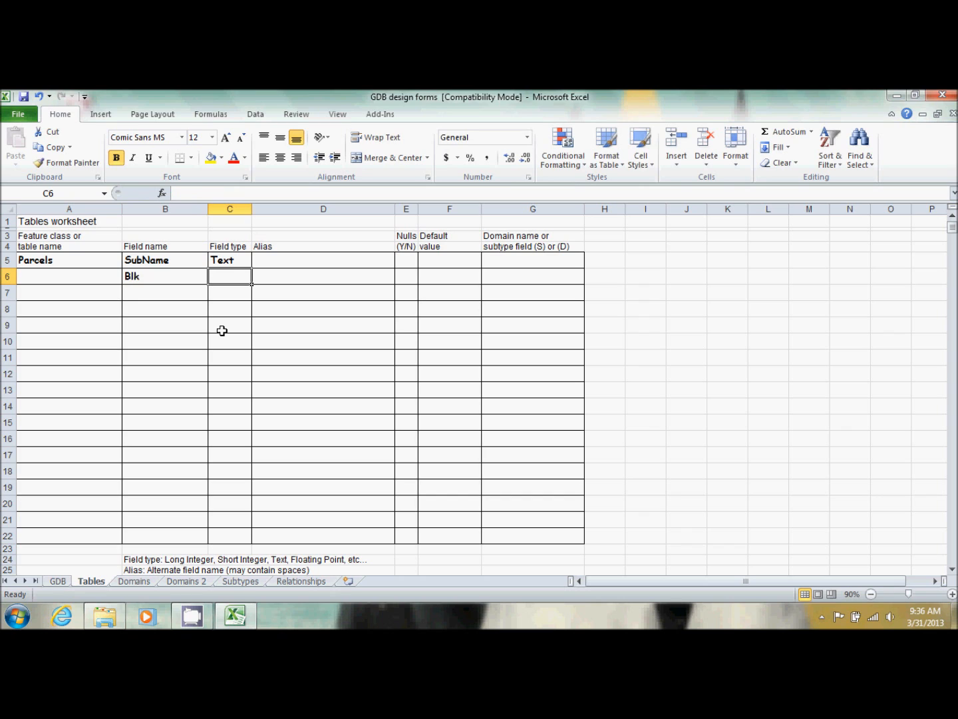
text(Text)
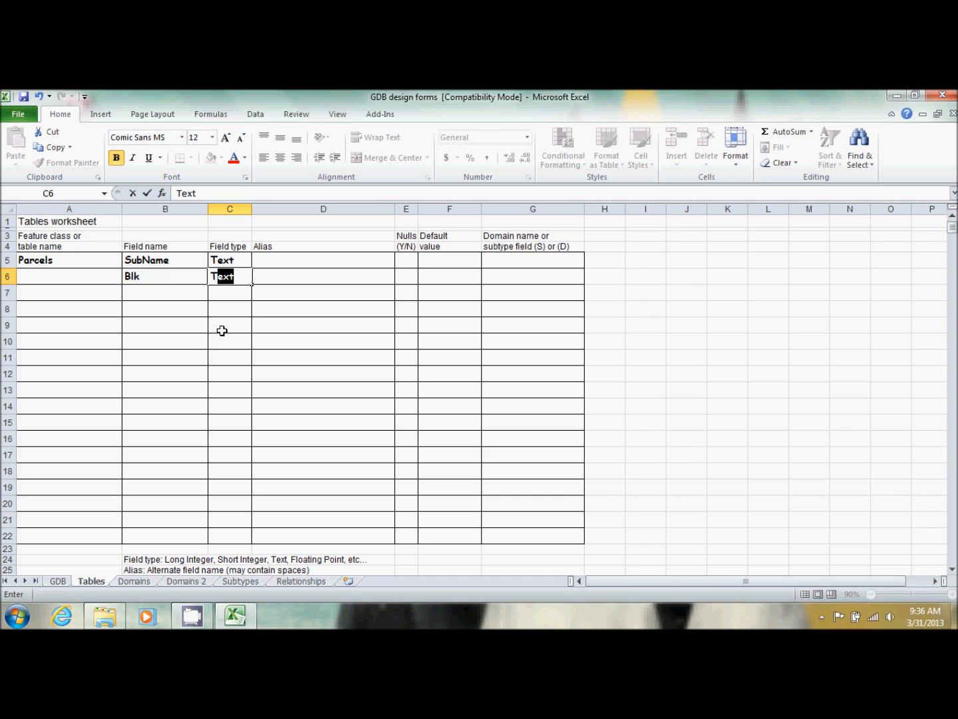
key(Return)
Add a third Parcels field named LotNo with the field type Text in row 7
key(Left)
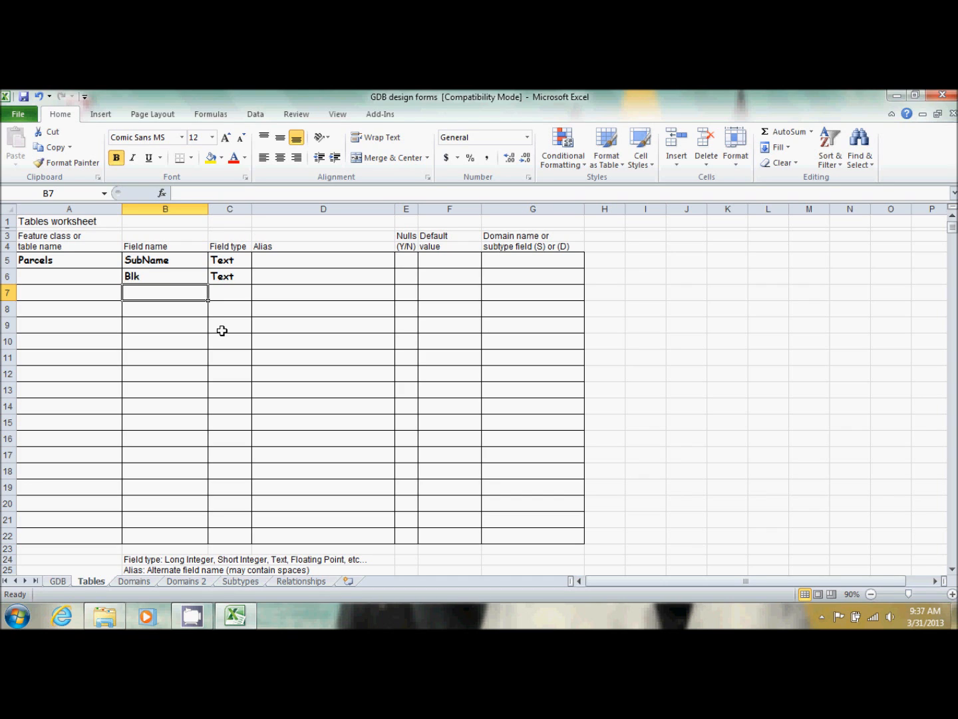
text(LotNo)
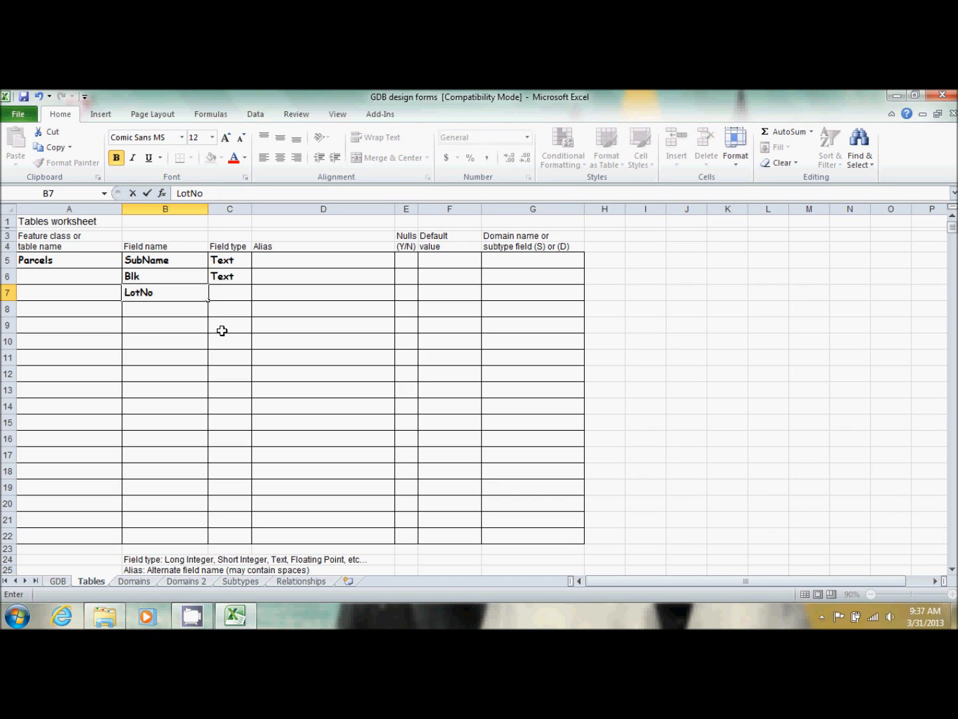
key(Tab)
text(Te)
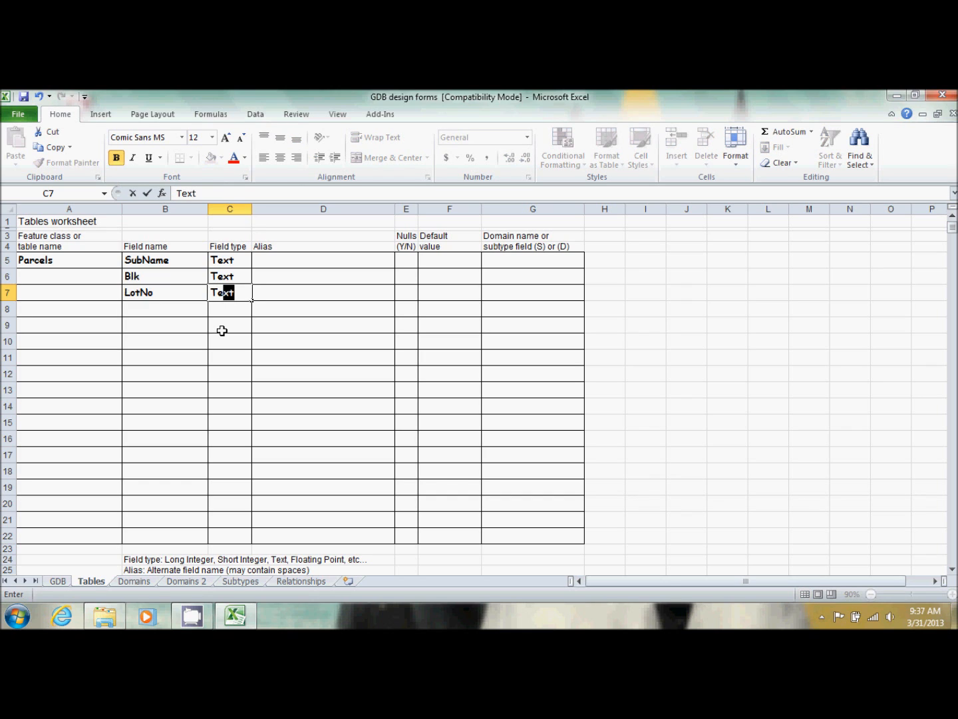
key(Down)
Enter Subdivision Name as the alias of the SubName field
key(Tab)
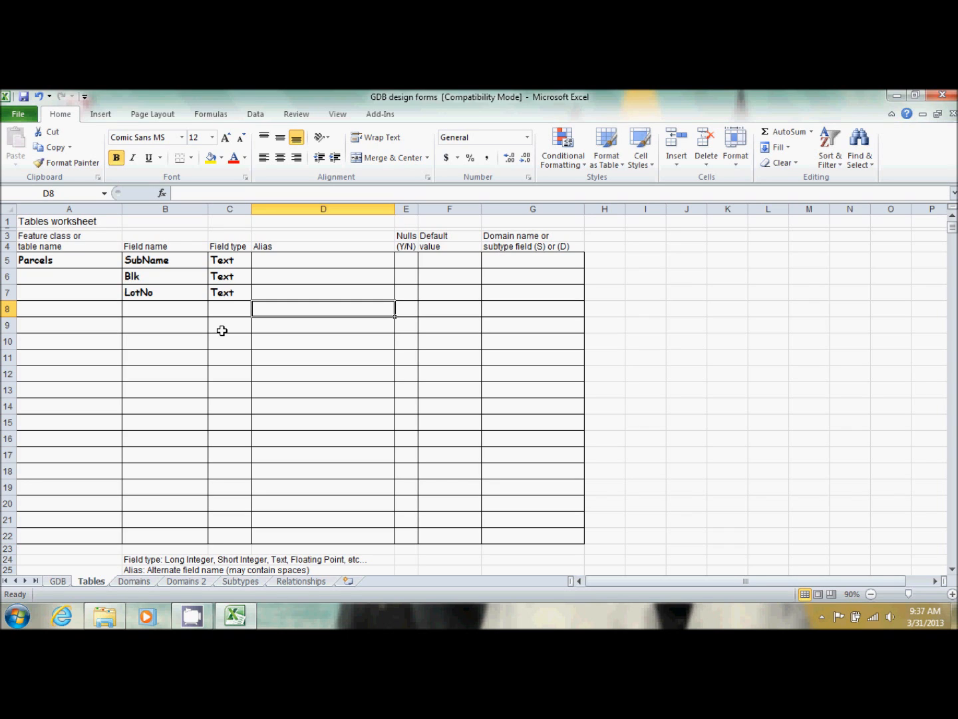
key(Up)
key(Up)
key(Up)
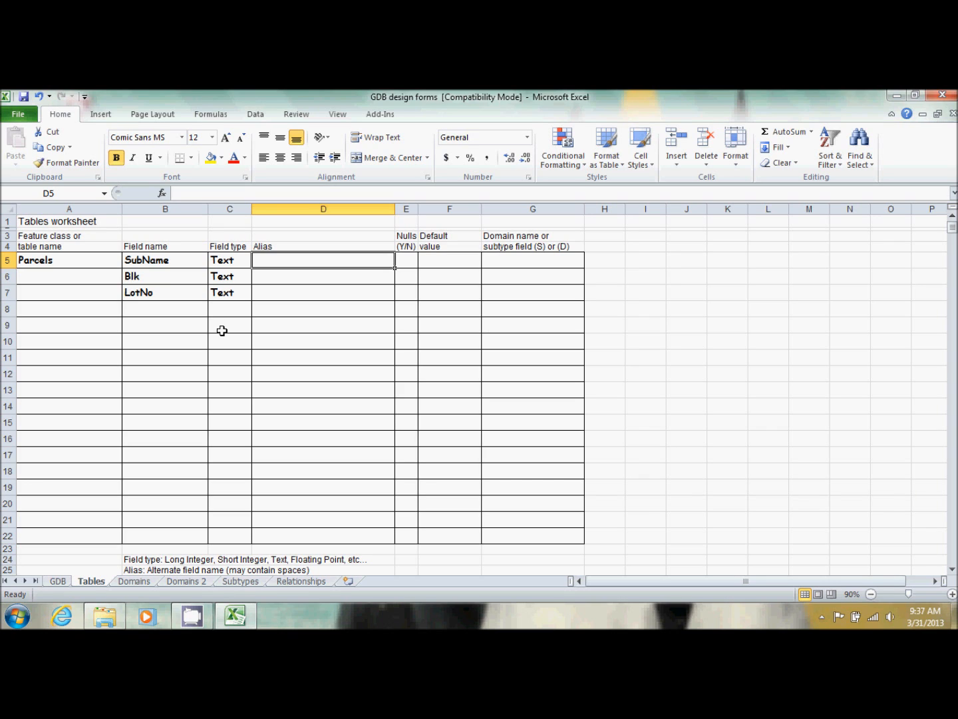
text(S)
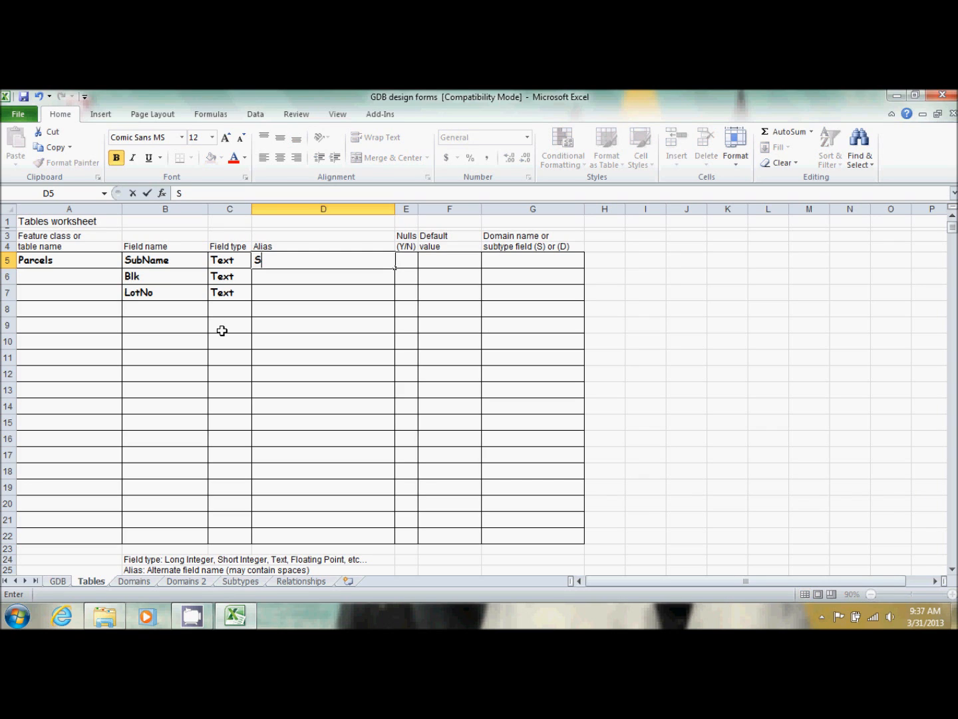
text(ubdivision Name)
key(Return)
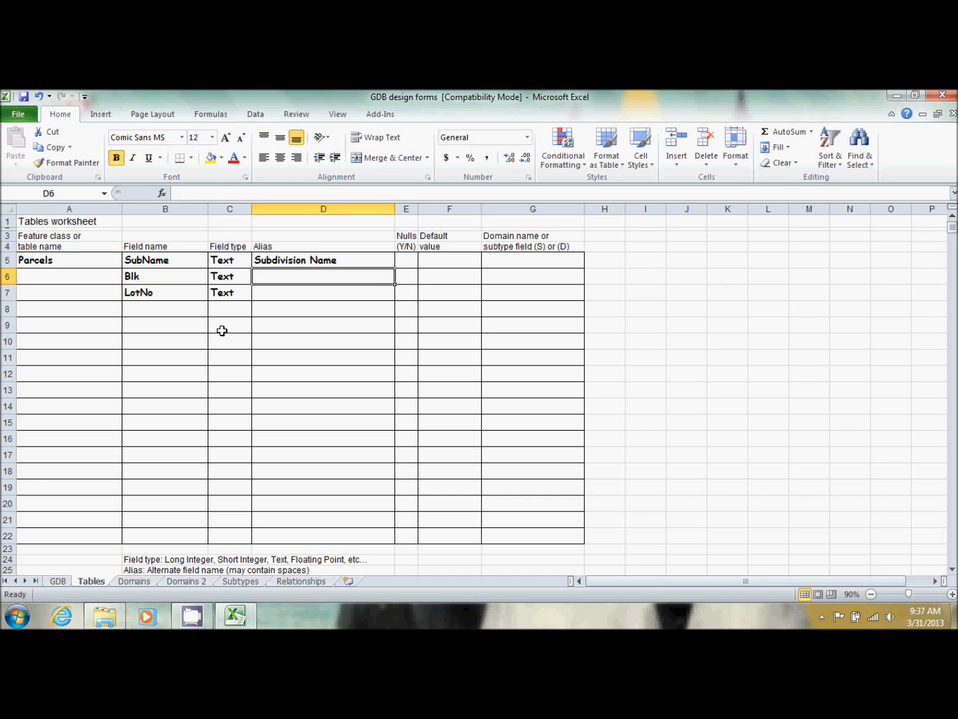
Enter Block Designation as the alias of the Blk field
text(Block D De)
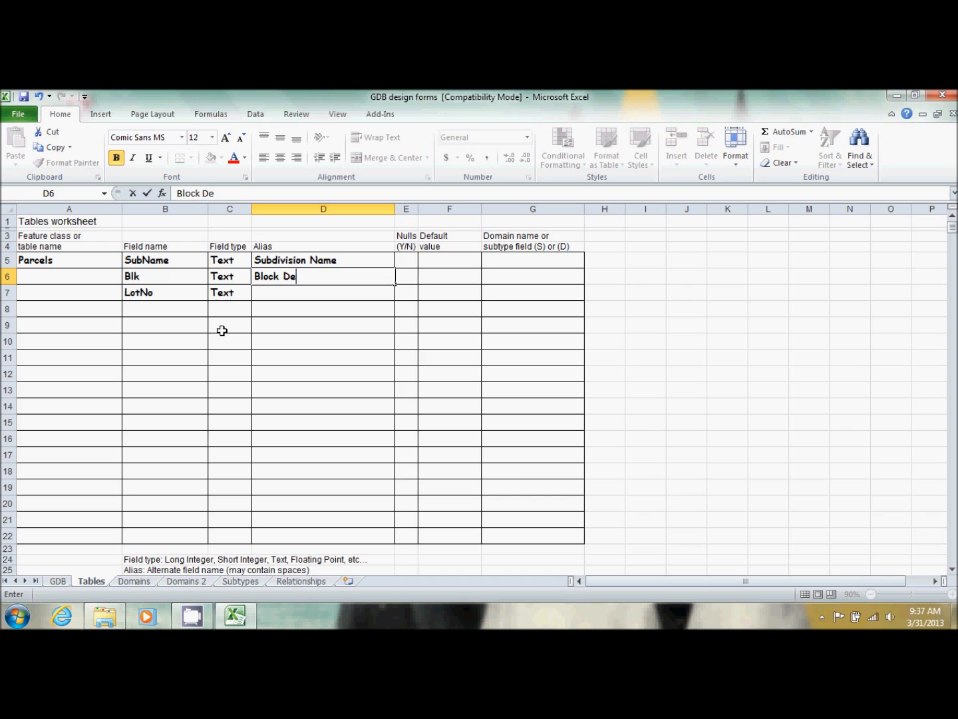
text(signation)
key(Return)
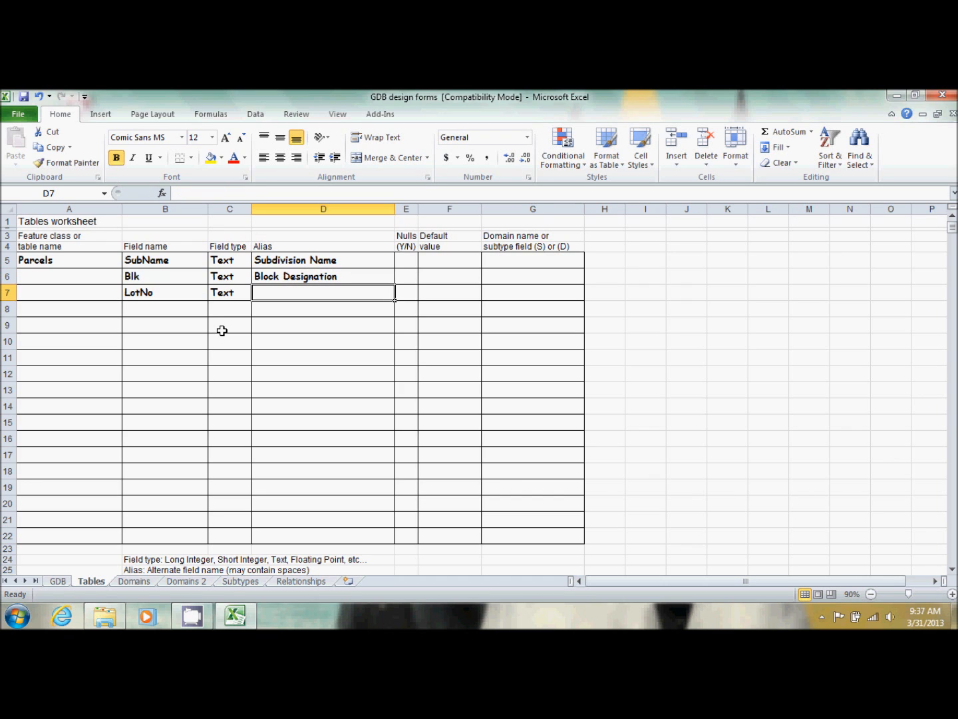
Enter Lot Number as the alias of the LotNo field
text(a)
key(BackSpace)
text(L)
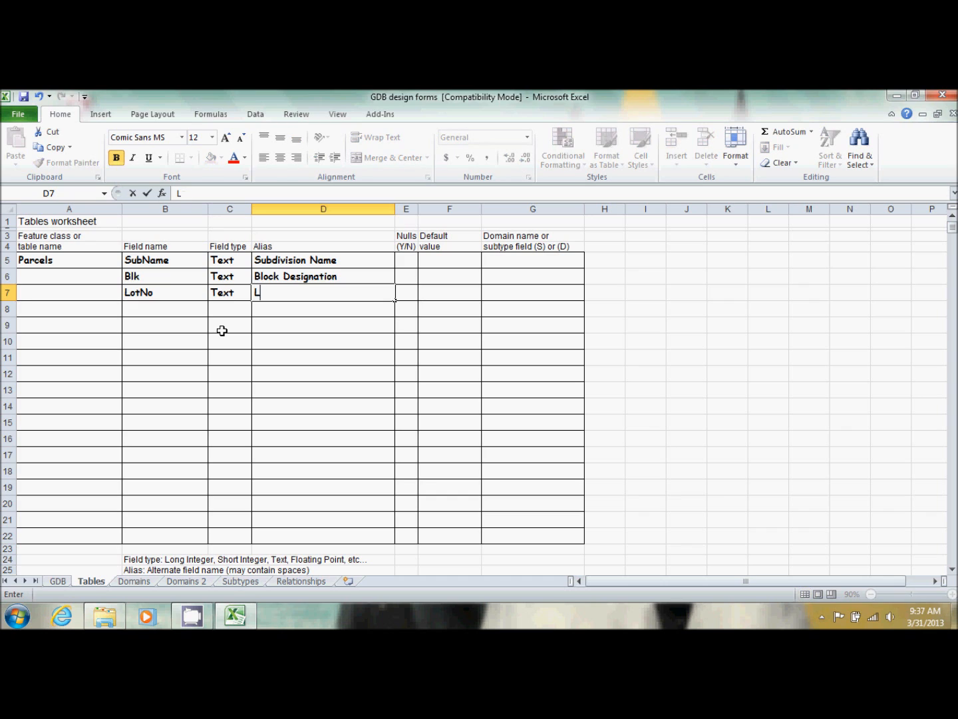
text(ot Number)
click(143, 307)
text(D)
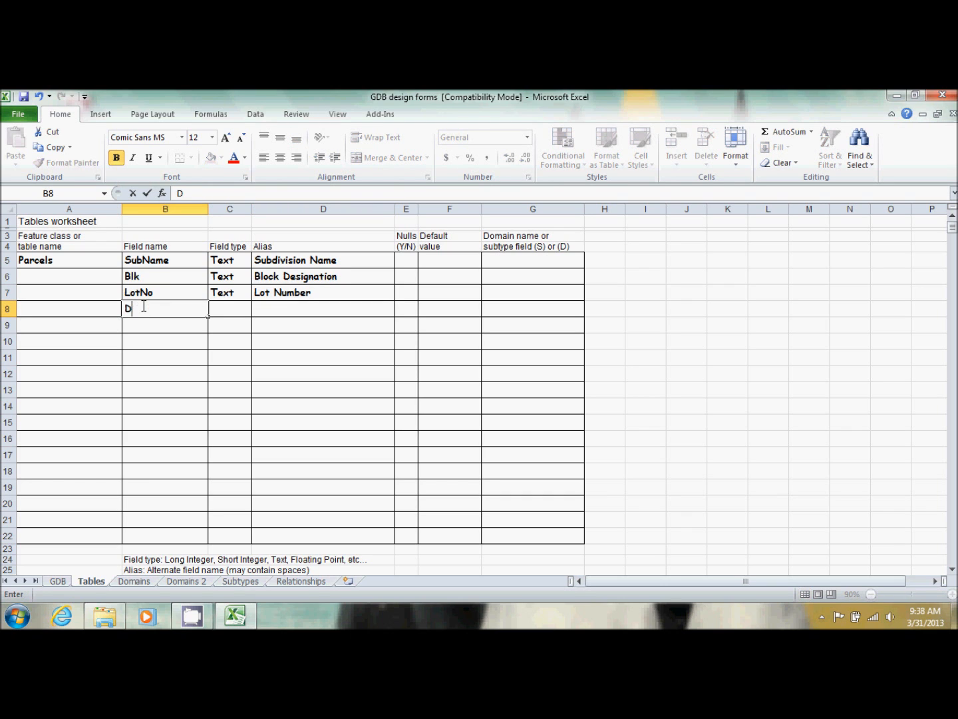
key(BackSpace)
text(Address)
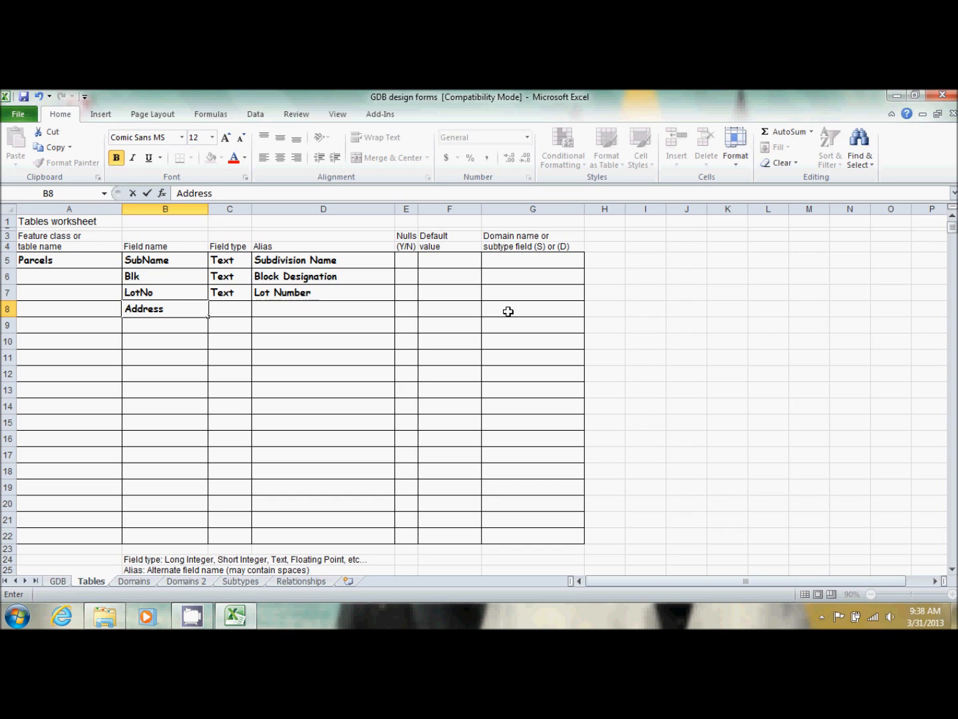
key(BackSpace)
key(BackSpace)
key(BackSpace)
key(BackSpace)
key(BackSpace)
key(BackSpace)
key(BackSpace)
Switch to Windows Explorer and open the folder C:\Program Files (x86)\ArcGIS\Desktop10.1\Locators
click(113, 620)
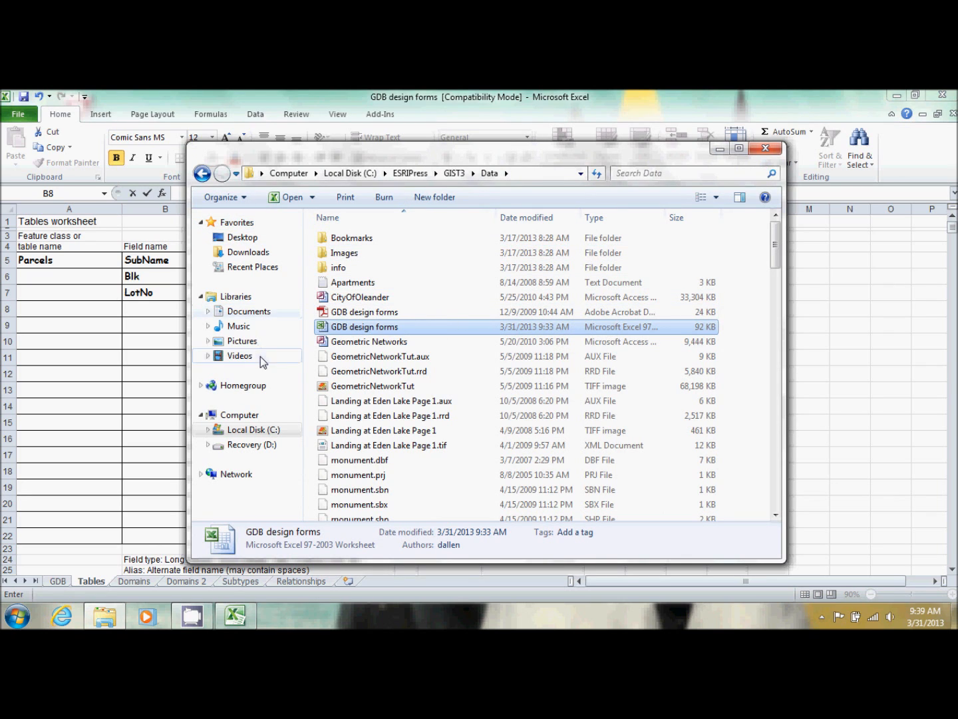
click(259, 433)
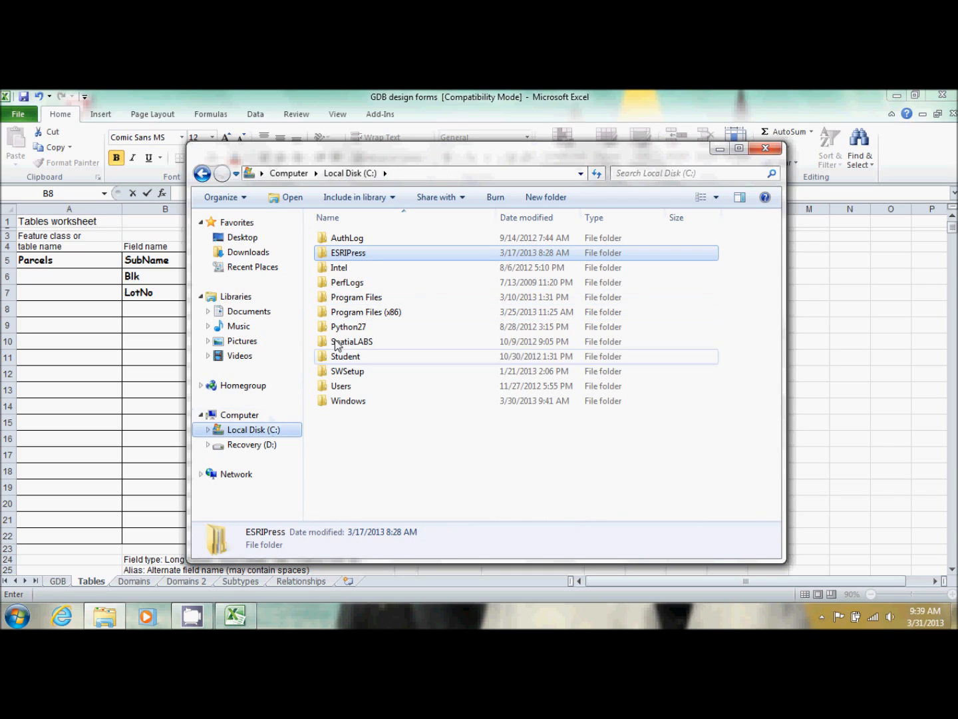
double_click(359, 312)
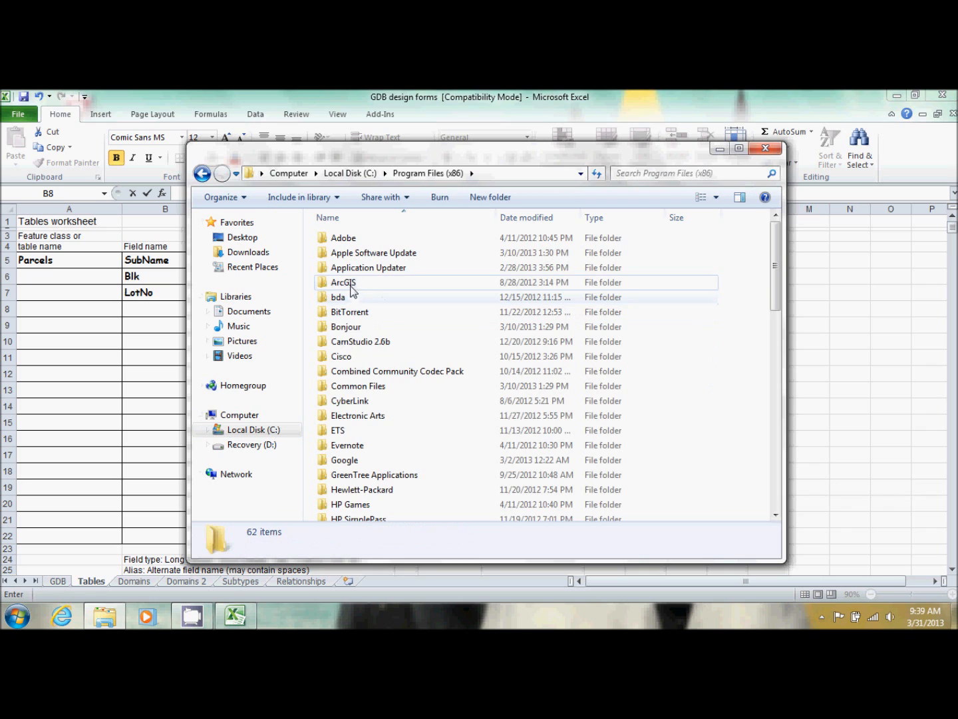
double_click(347, 283)
double_click(361, 243)
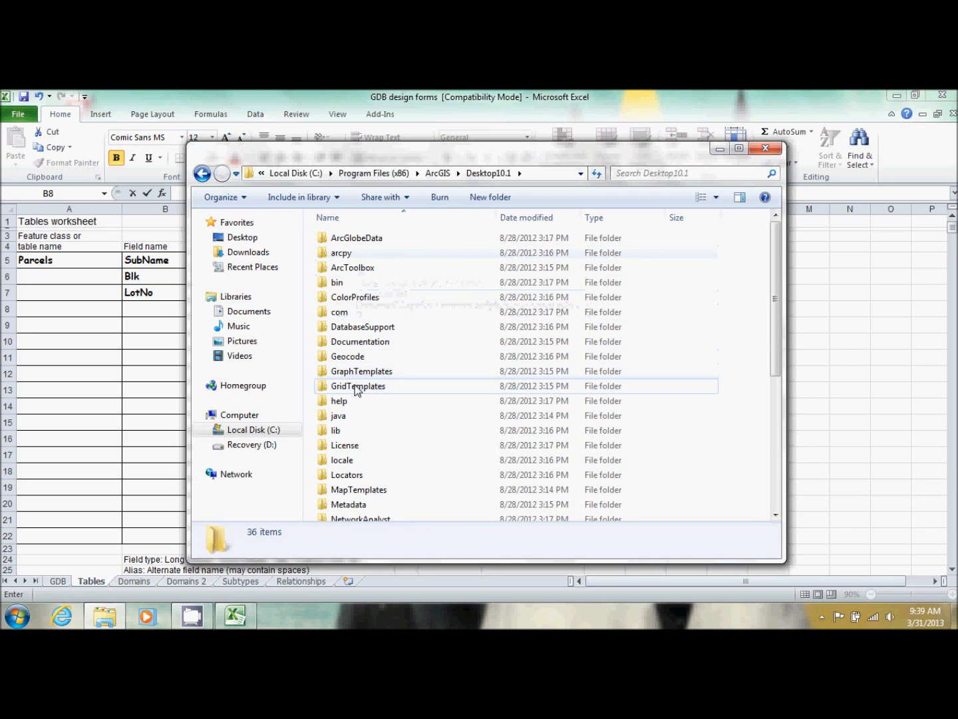
double_click(347, 474)
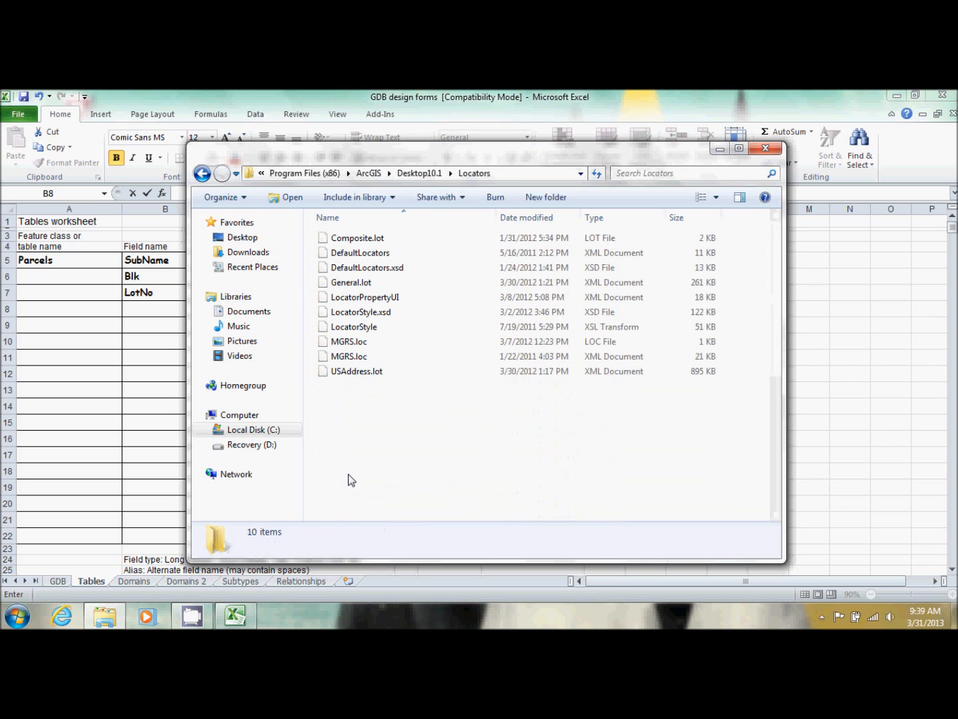
Open the USAddress.lot XML file from the Locators folder in Notepad
right_click(356, 375)
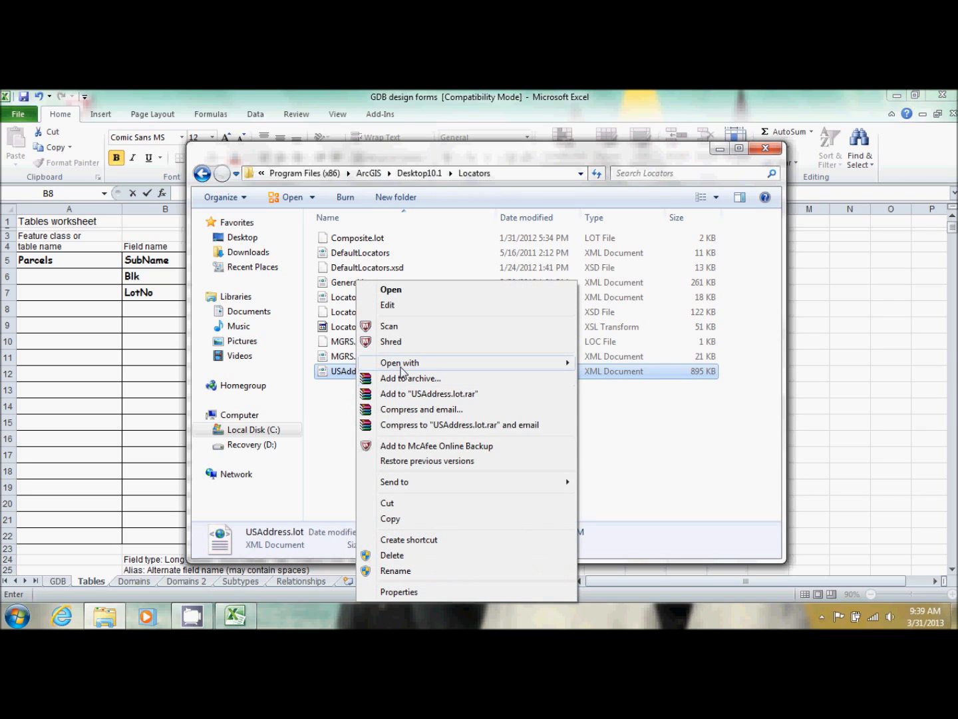
mouse_move(402, 371)
click(636, 396)
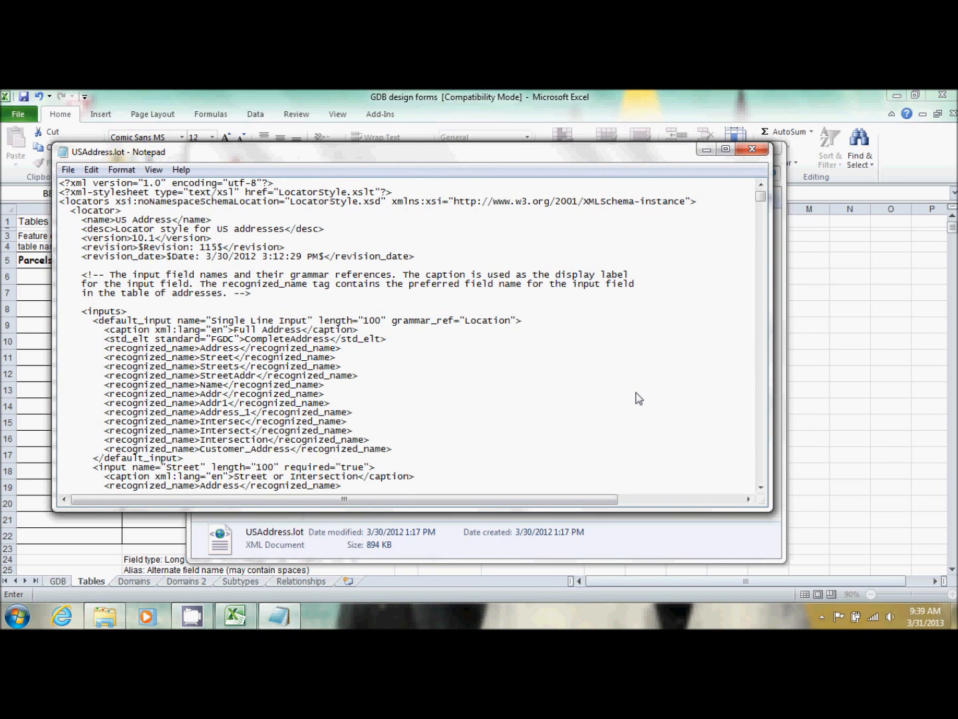
Search the USAddress.lot file for "House Number" and close the search at the first match
click(96, 173)
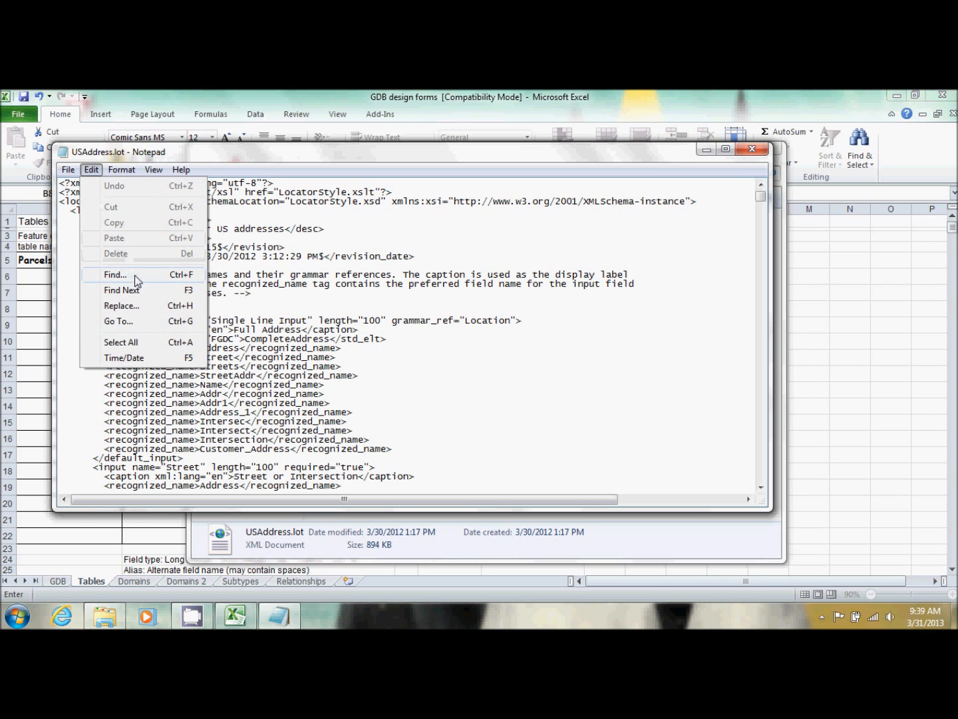
click(114, 275)
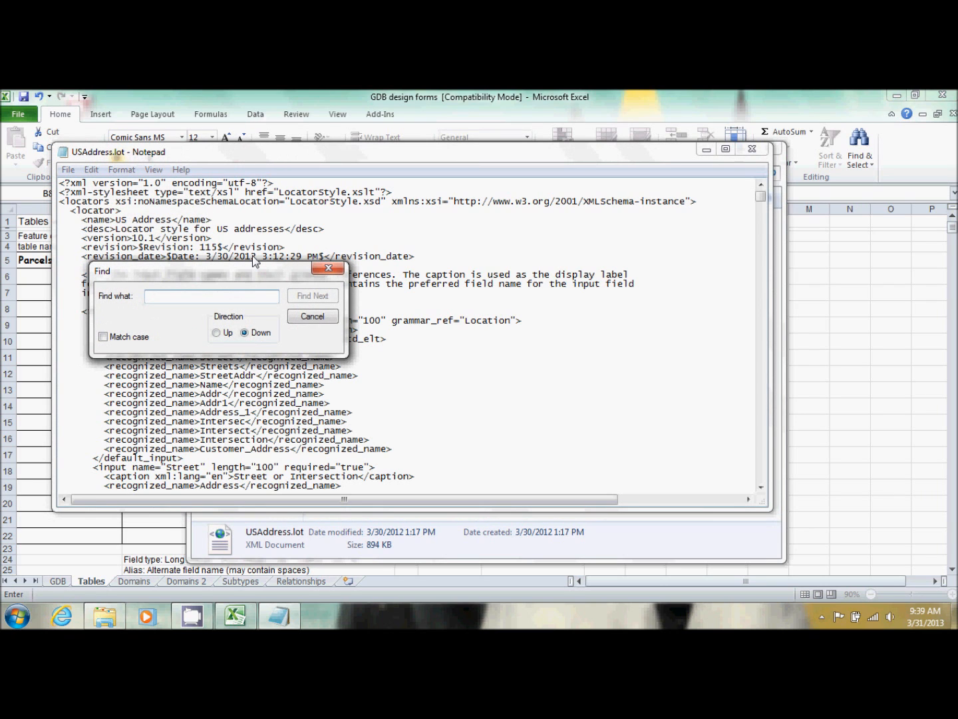
text(House)
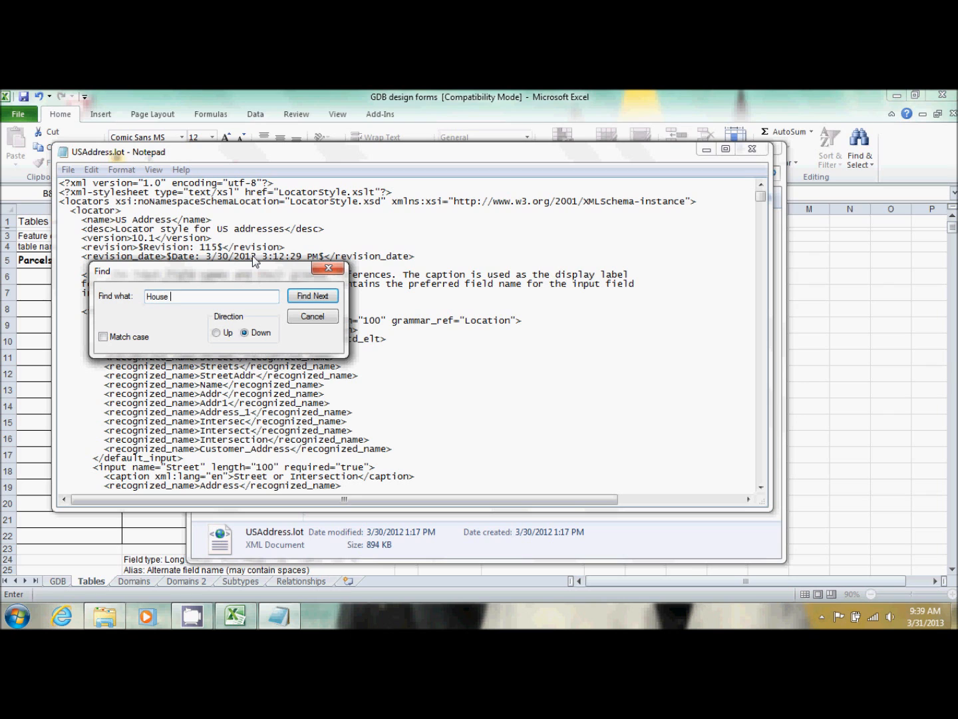
text( Number)
click(318, 297)
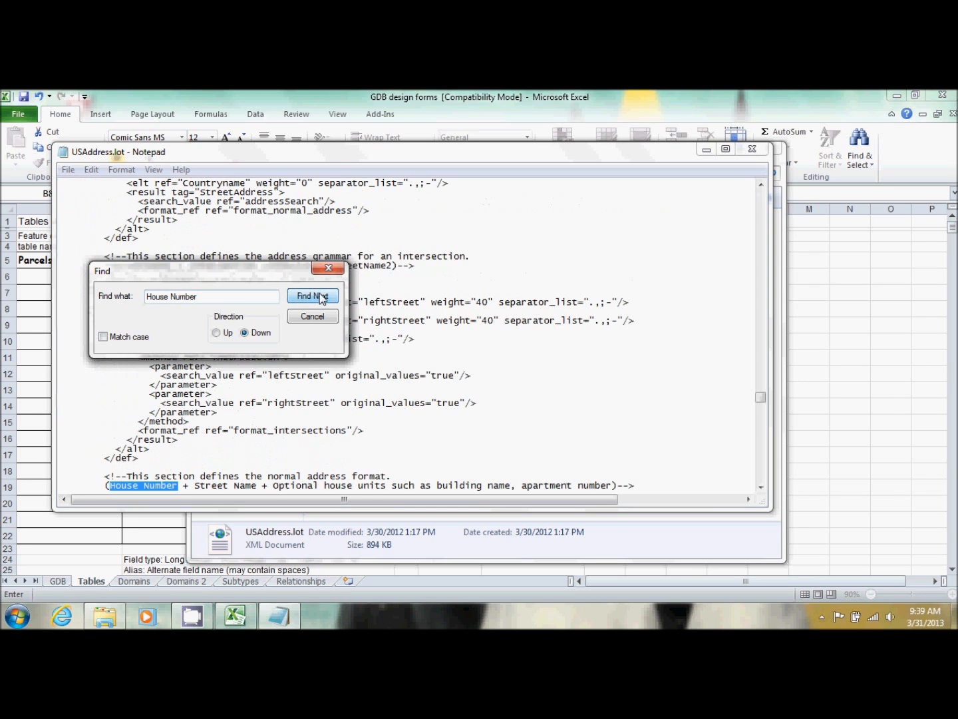
drag(260, 277, 813, 196)
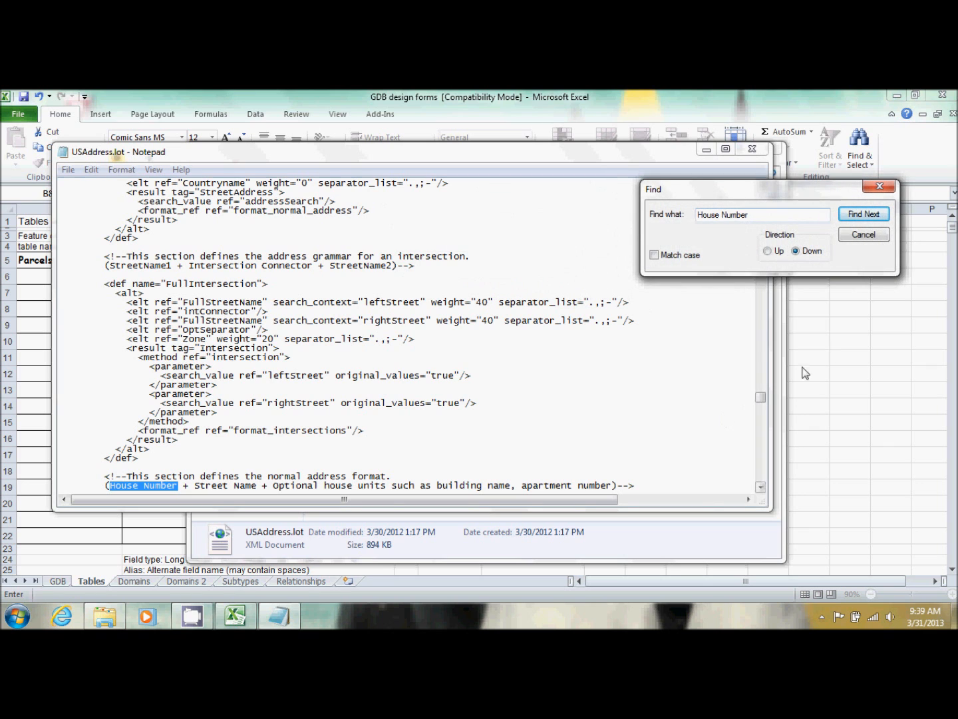
click(864, 236)
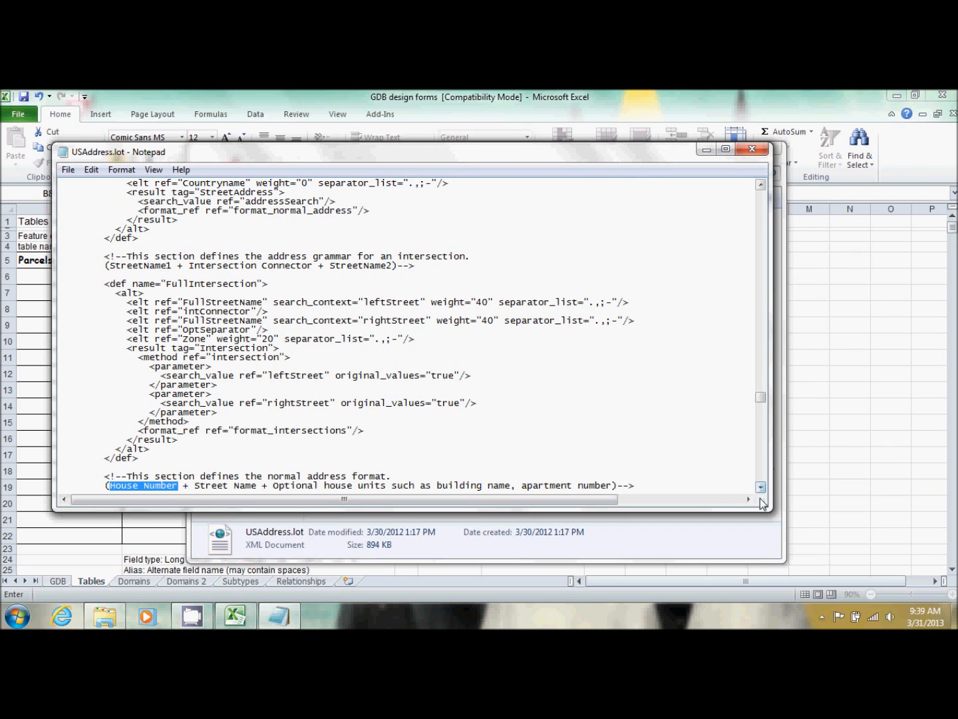
Look through the address format, zone and ZIP code definitions that follow the first match
drag(764, 488, 763, 488)
scroll(761, 471, down, 5)
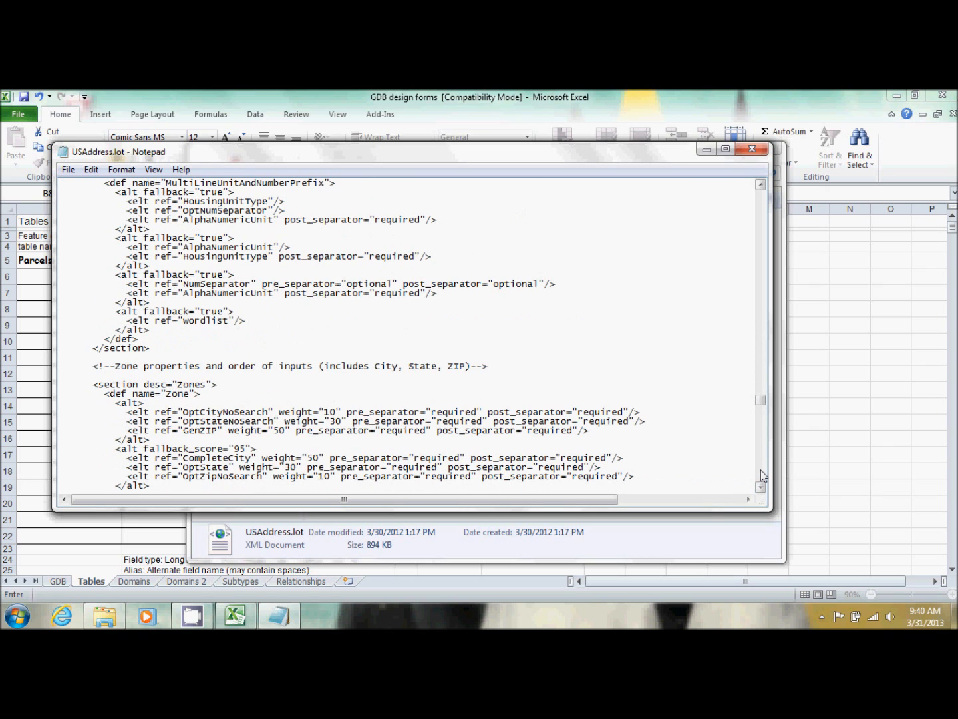
scroll(761, 470, down, 20)
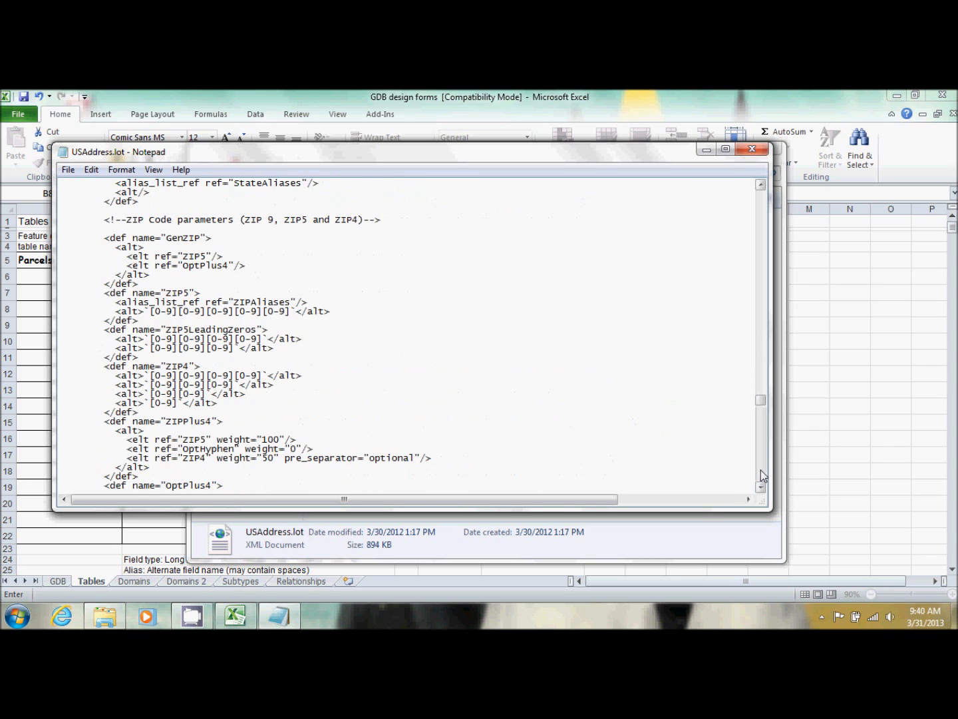
scroll(761, 470, down, 20)
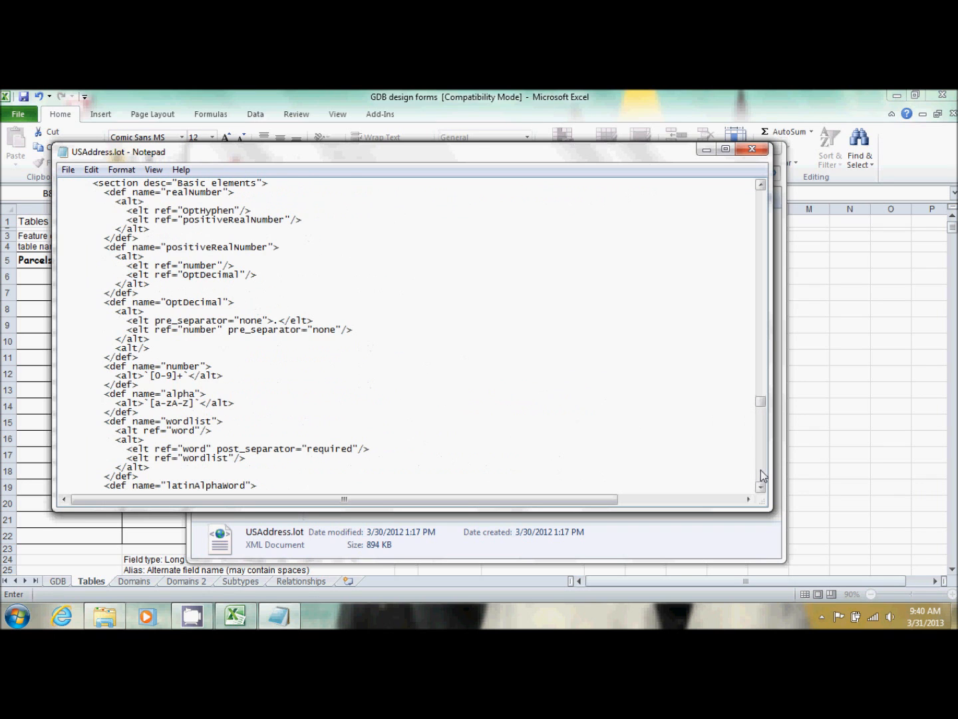
scroll(760, 471, down, 20)
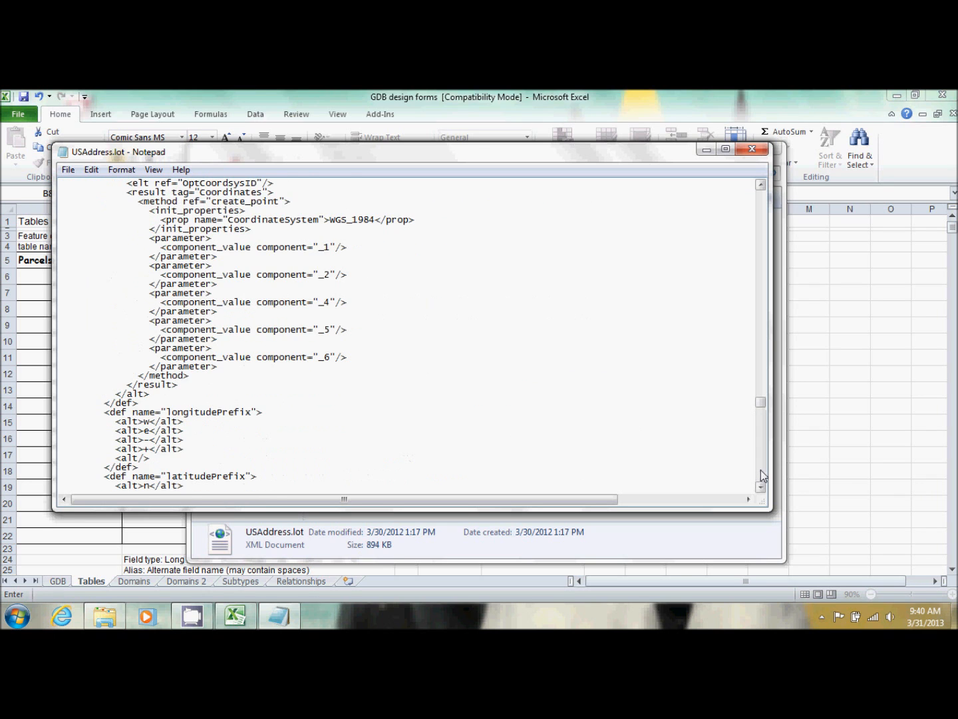
scroll(761, 470, down, 12)
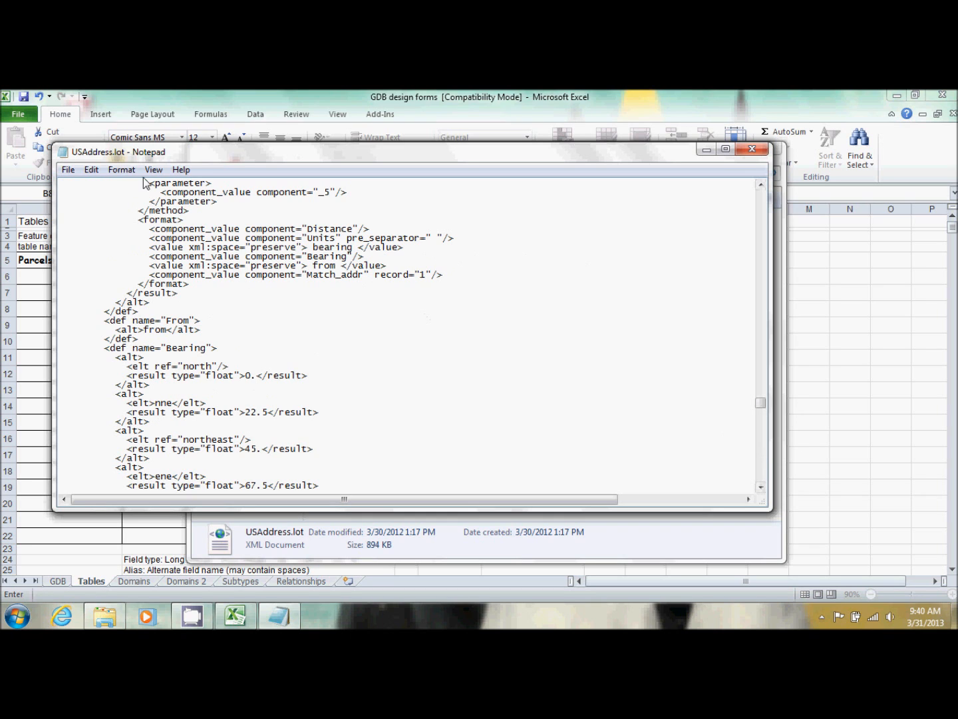
Search through further "House Number" matches until reaching the display name in the Primary.House field role
click(93, 172)
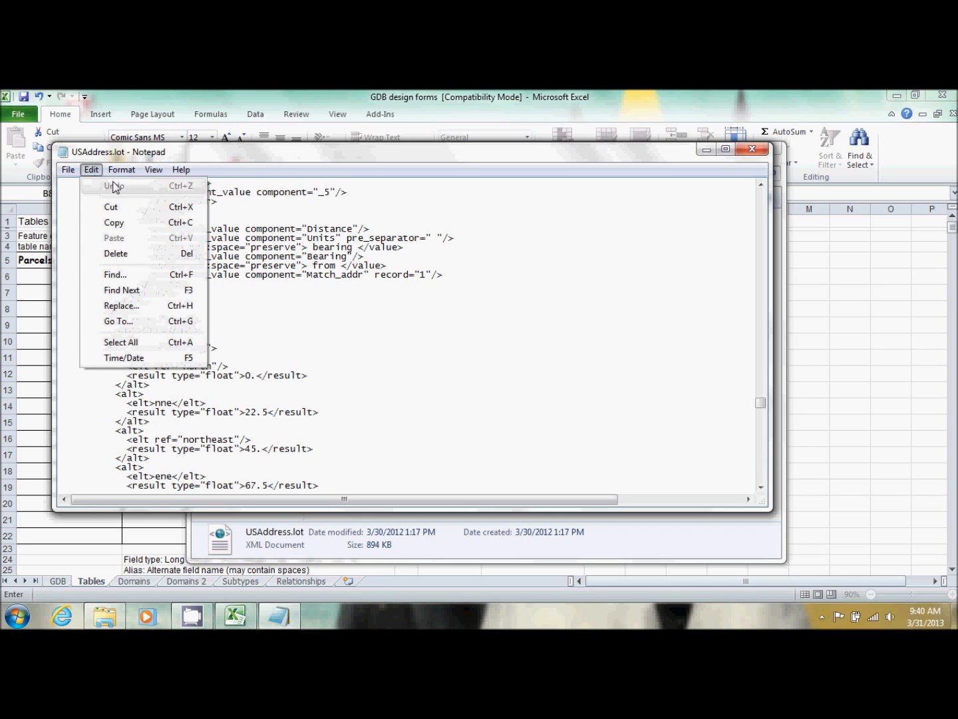
click(149, 275)
click(320, 301)
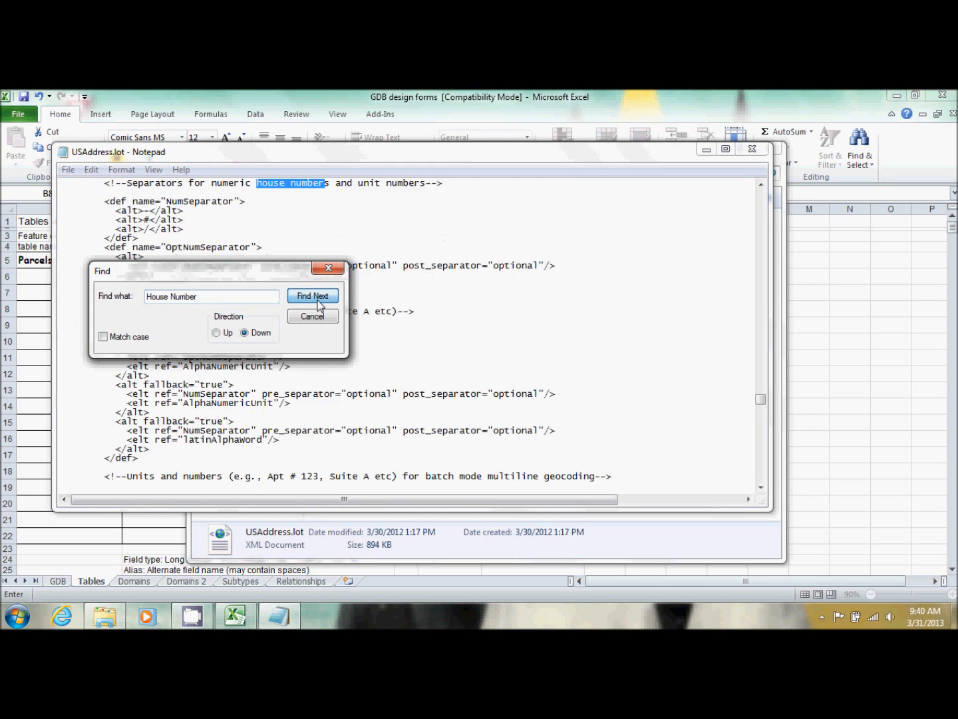
click(321, 303)
click(320, 300)
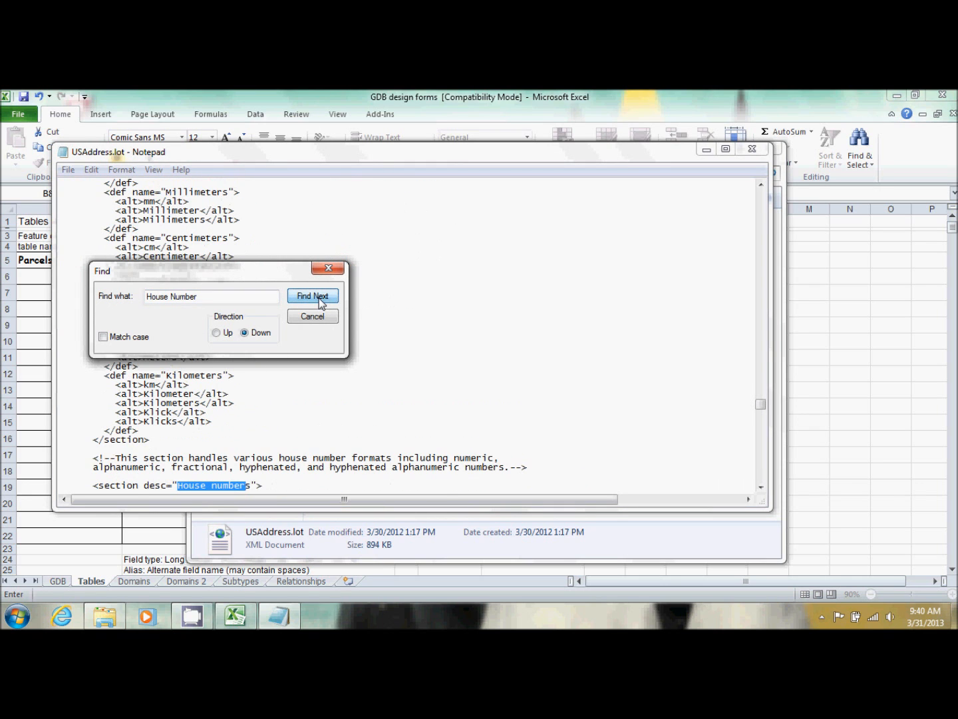
click(319, 301)
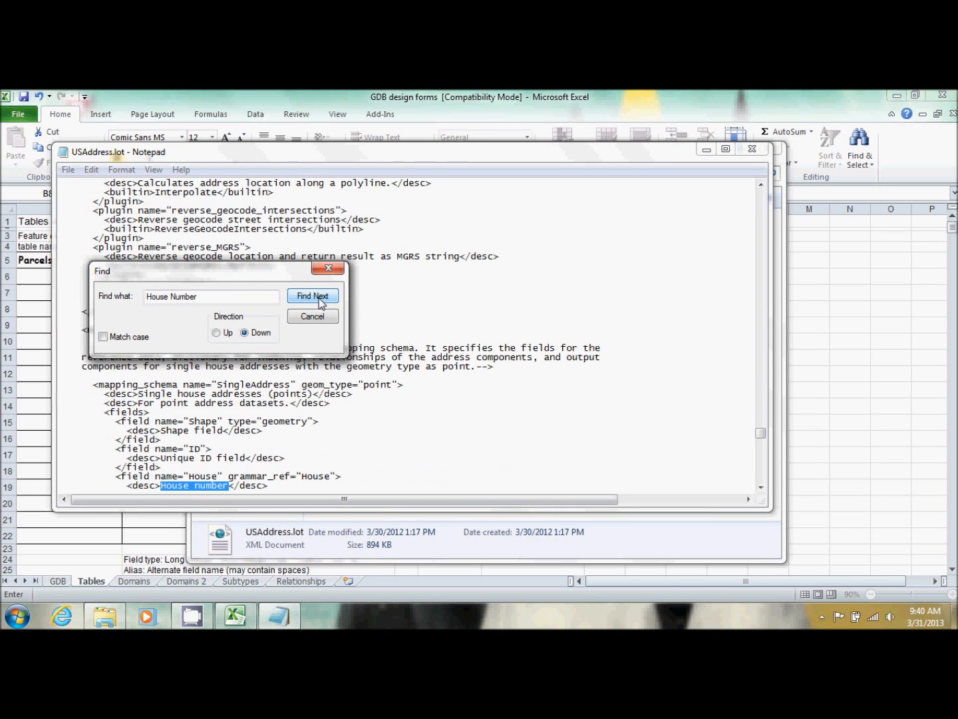
click(322, 303)
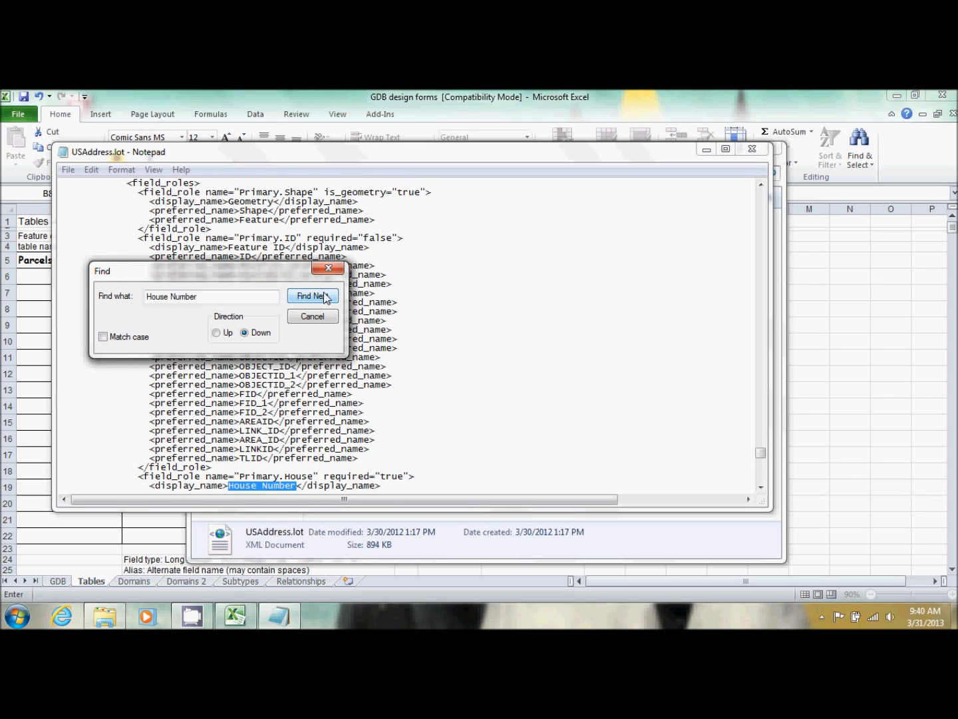
click(312, 315)
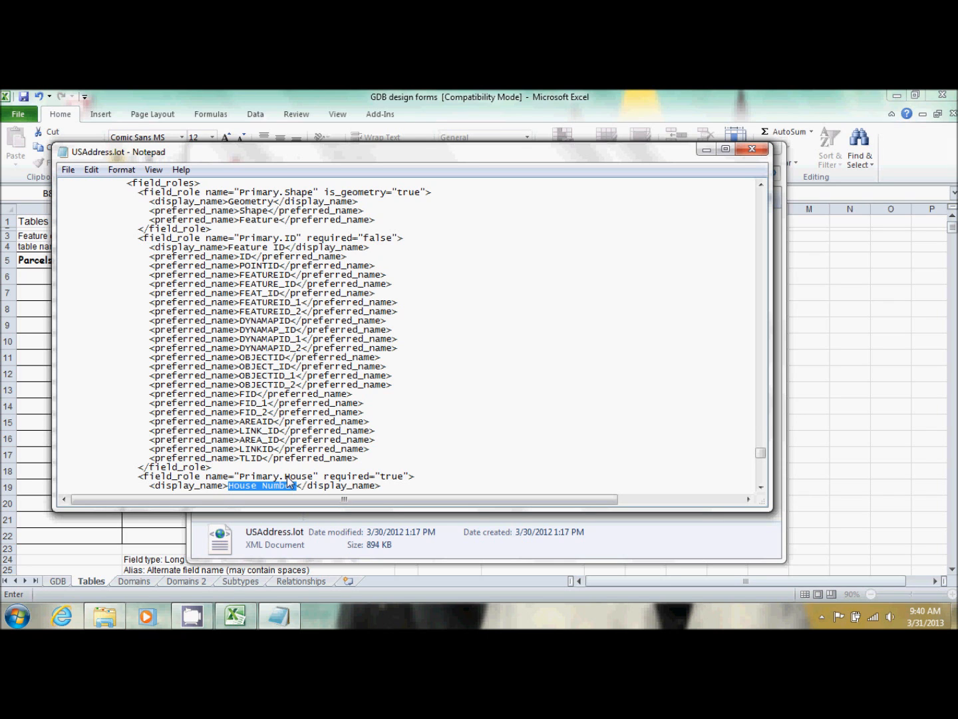
Examine the preferred field names for the house number, prefix direction, prefix type, street name, suffix type and suffix direction roles
click(761, 487)
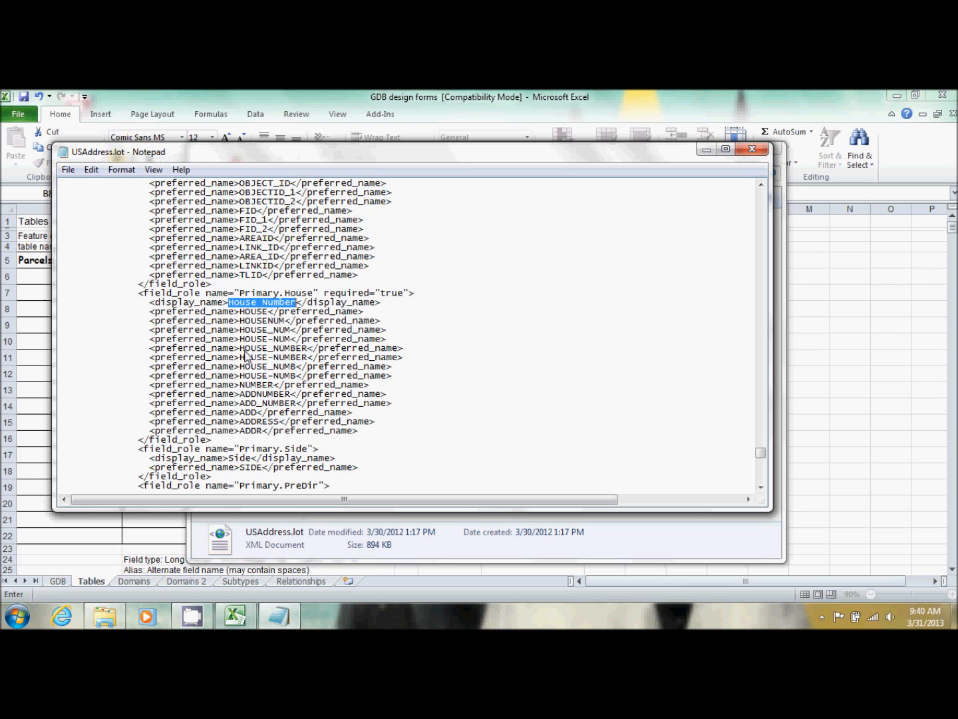
click(760, 488)
click(761, 489)
click(761, 488)
click(761, 487)
click(761, 487)
click(761, 487)
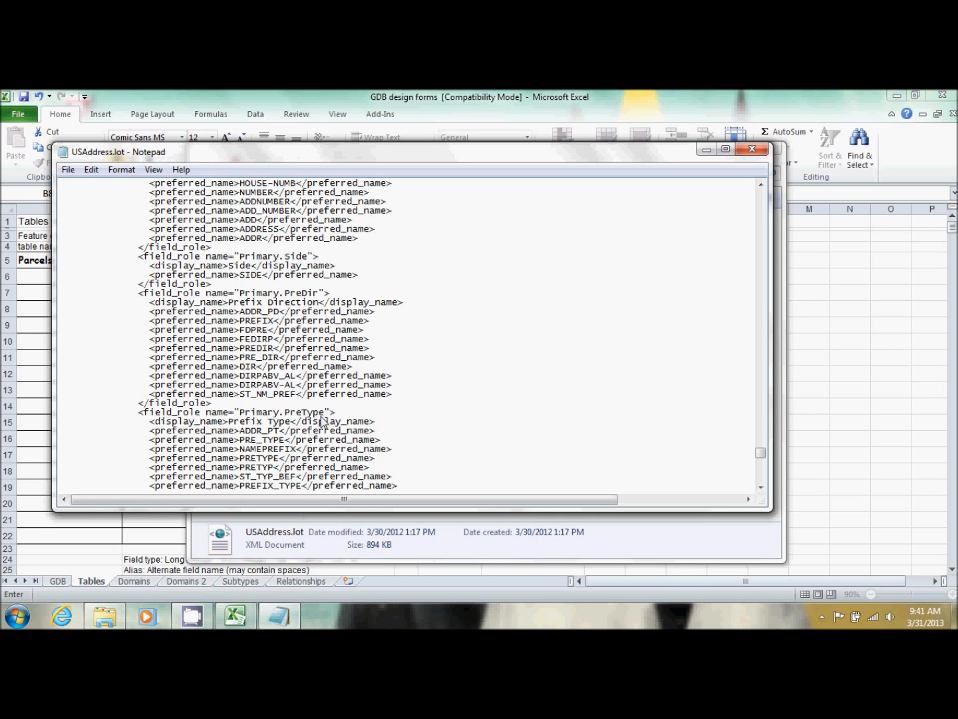
scroll(322, 421, down, 2)
scroll(322, 422, down, 1)
scroll(321, 421, down, 3)
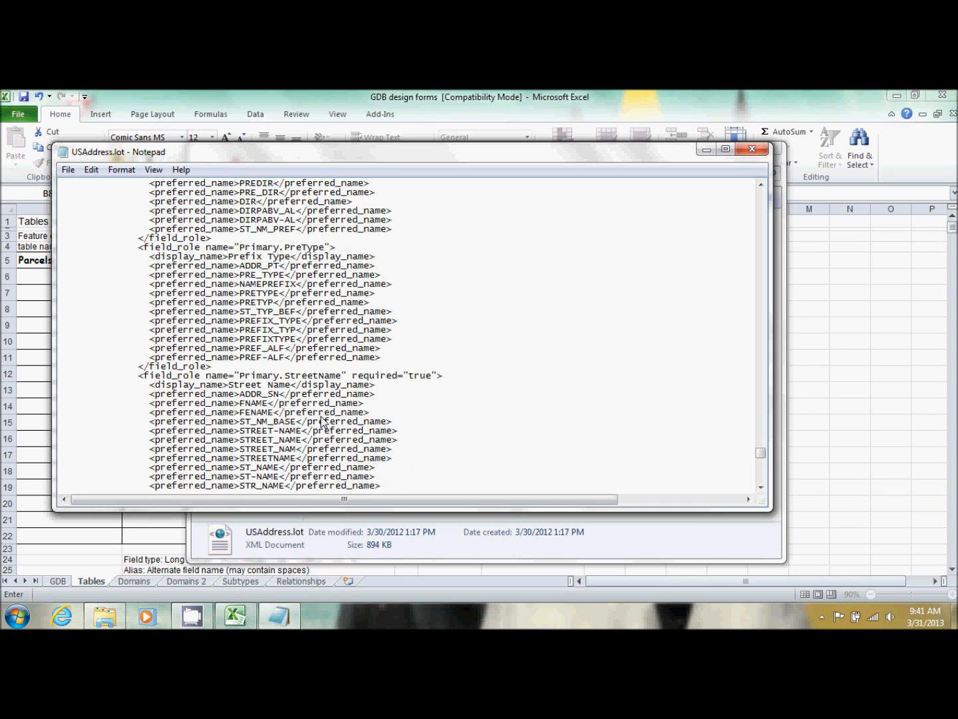
scroll(322, 422, down, 4)
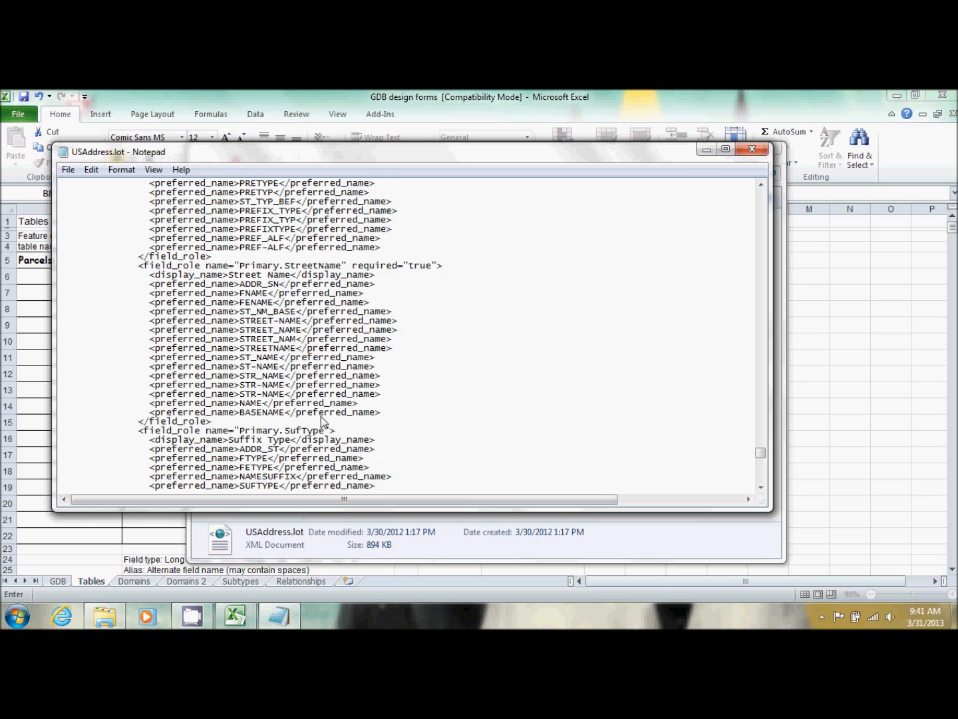
scroll(322, 422, down, 3)
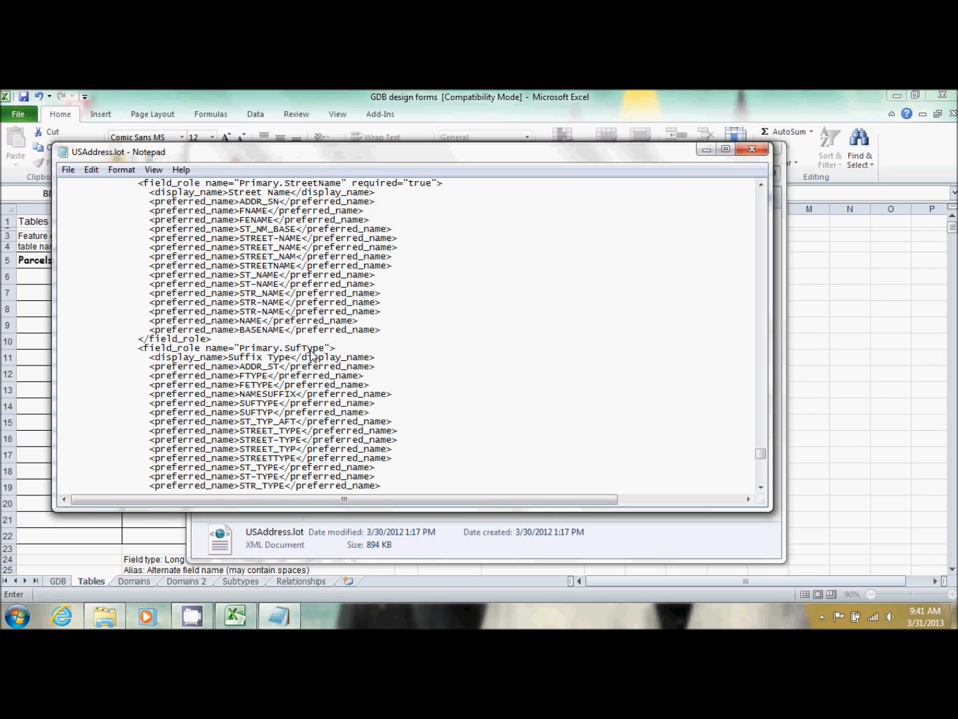
scroll(311, 356, down, 8)
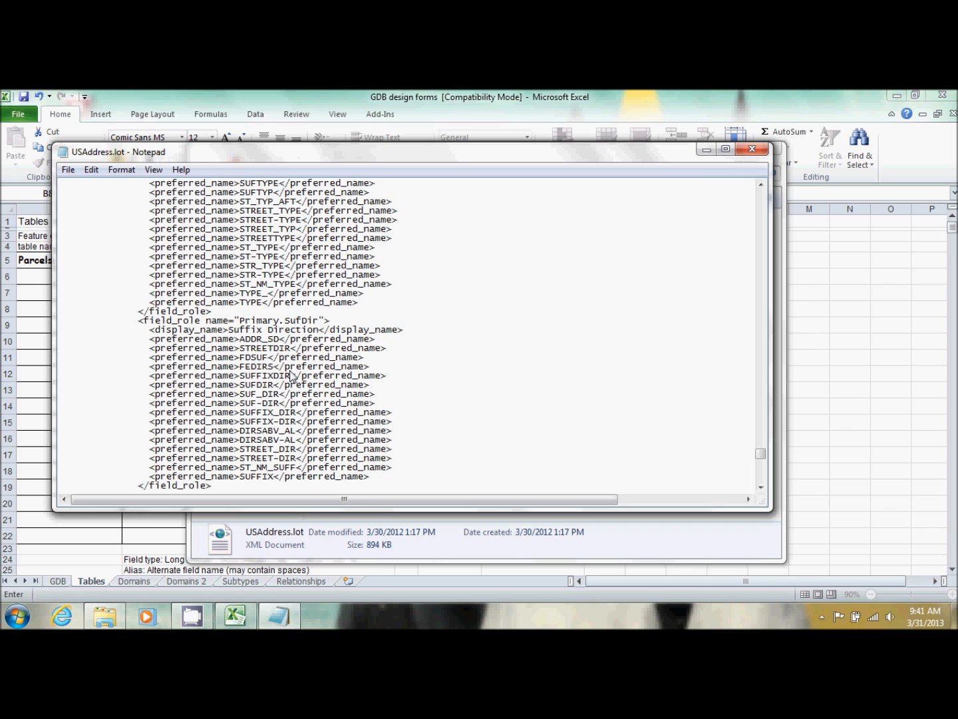
Check the city, ZIP and state field roles in USAddress.lot, and close the file and the Locators folder
scroll(291, 376, down, 9)
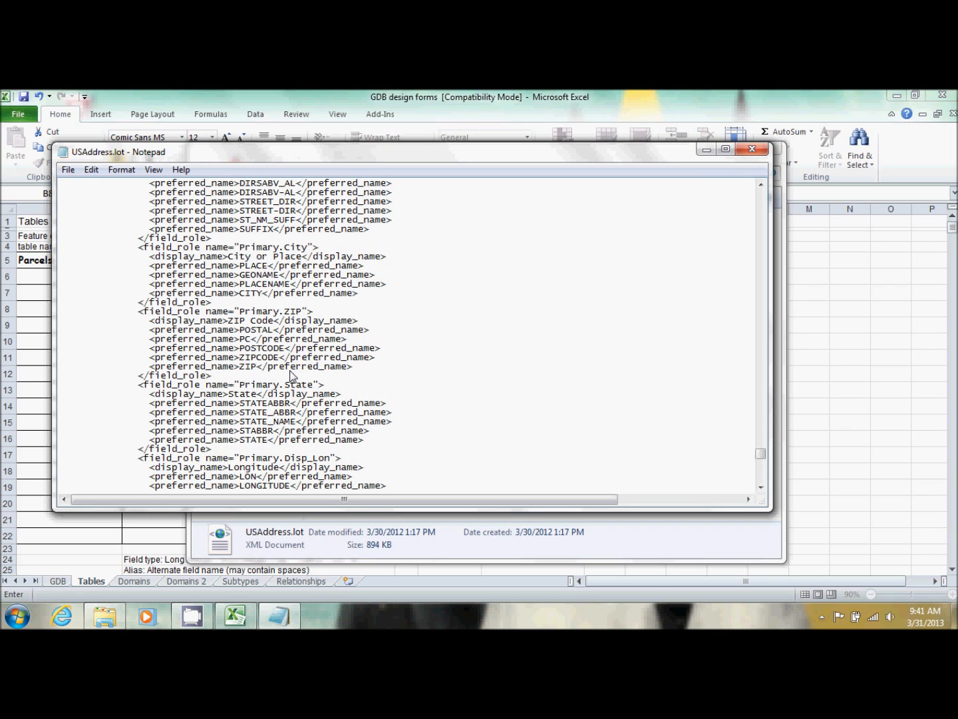
click(754, 150)
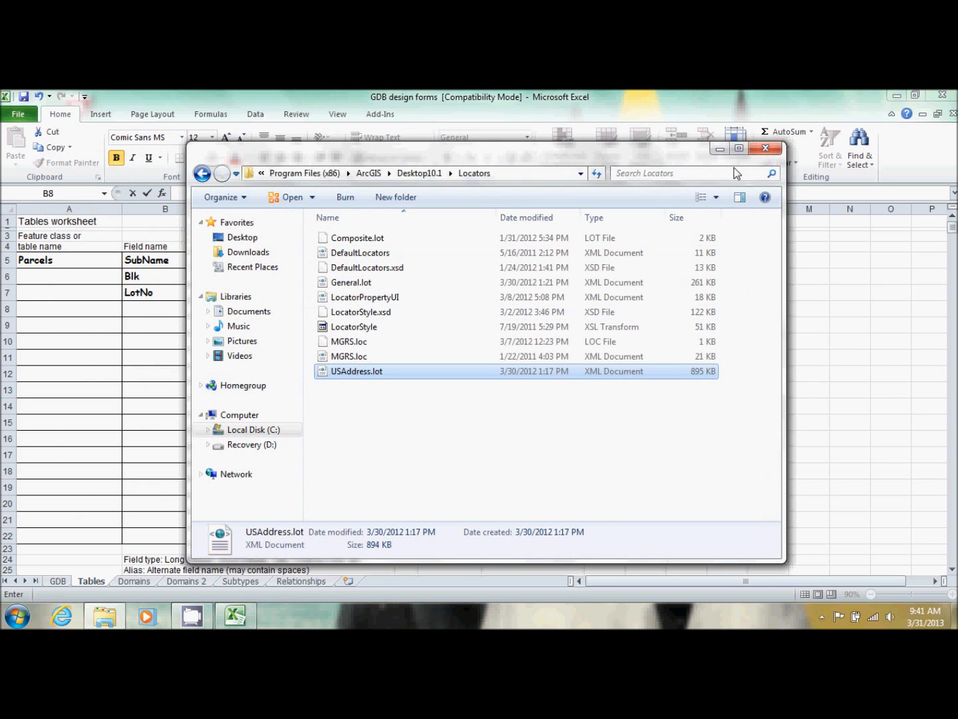
click(765, 147)
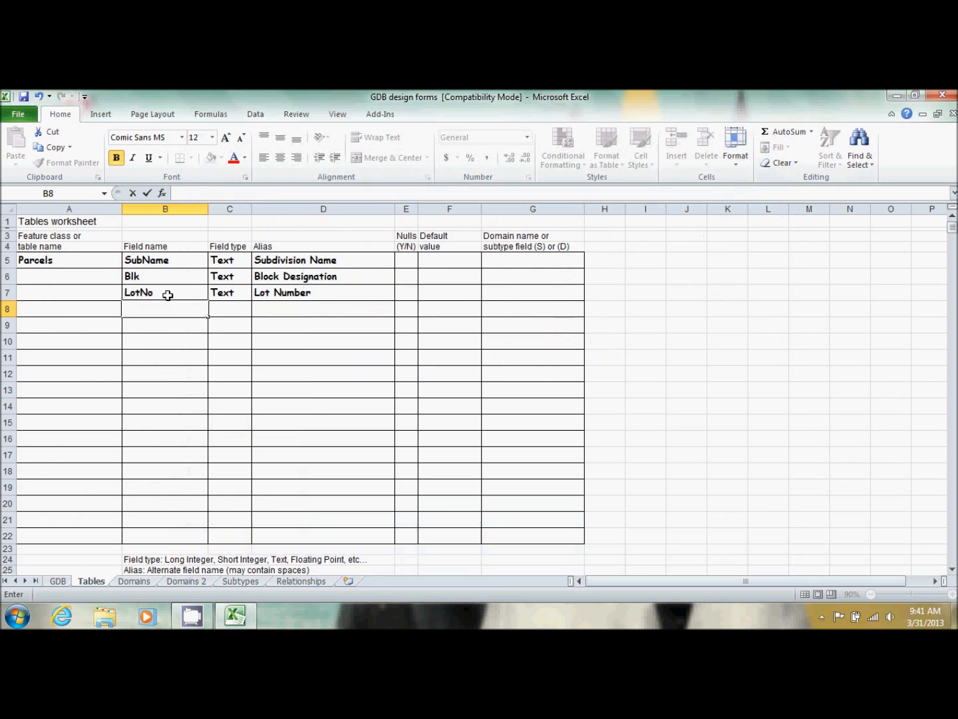
Add the field Pre_Type to the Parcels table in row 8, with field type Text and alias Prefix Type
click(154, 327)
click(157, 309)
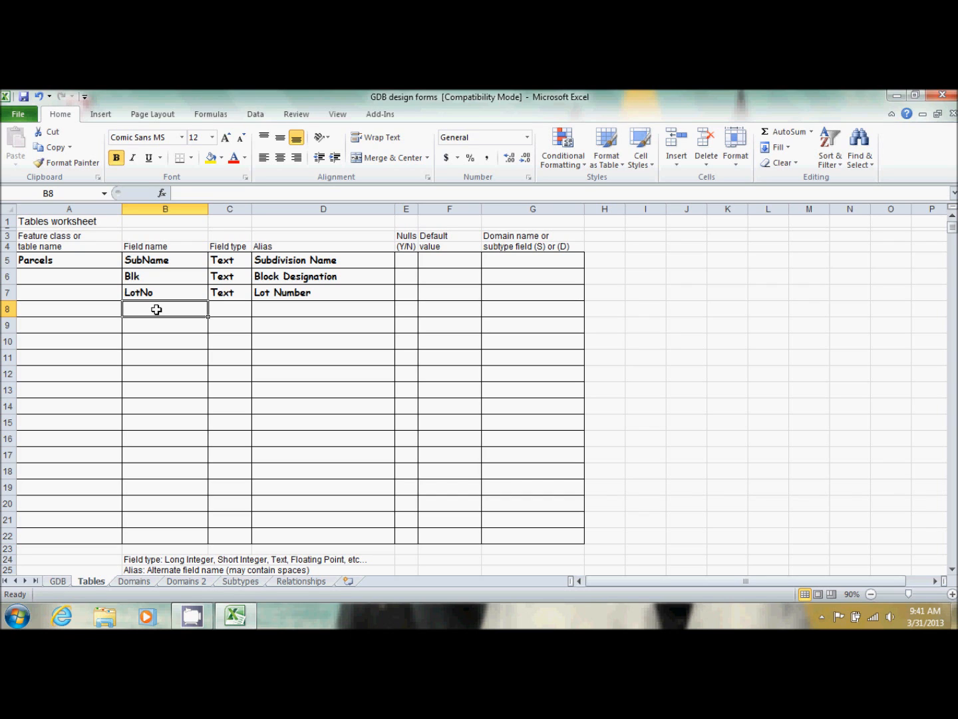
text(Pre)
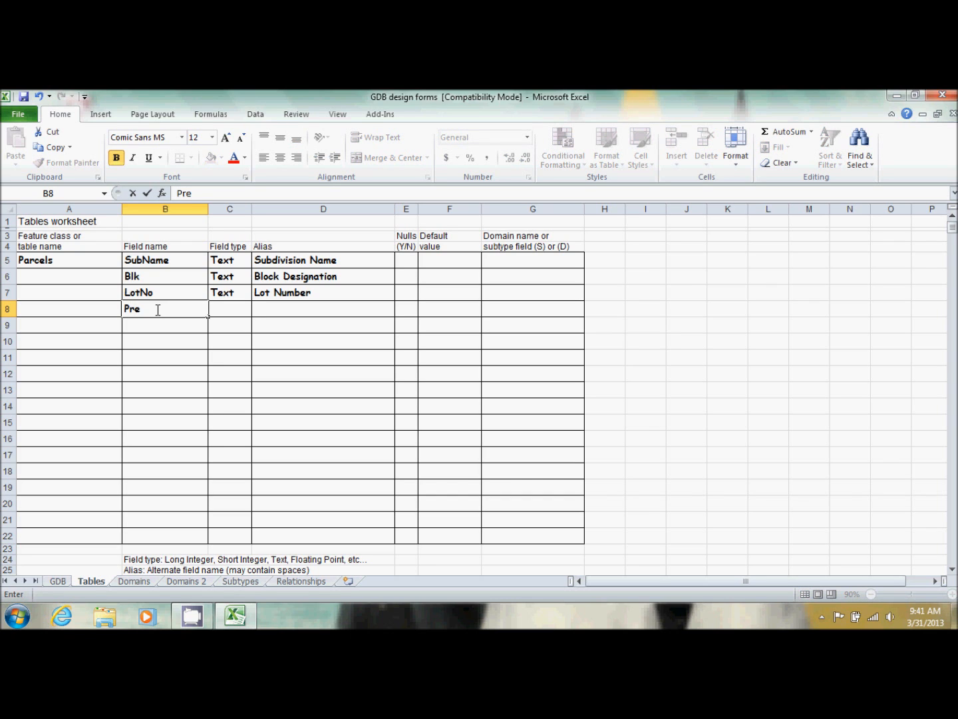
text(_Type)
key(Tab)
text(T)
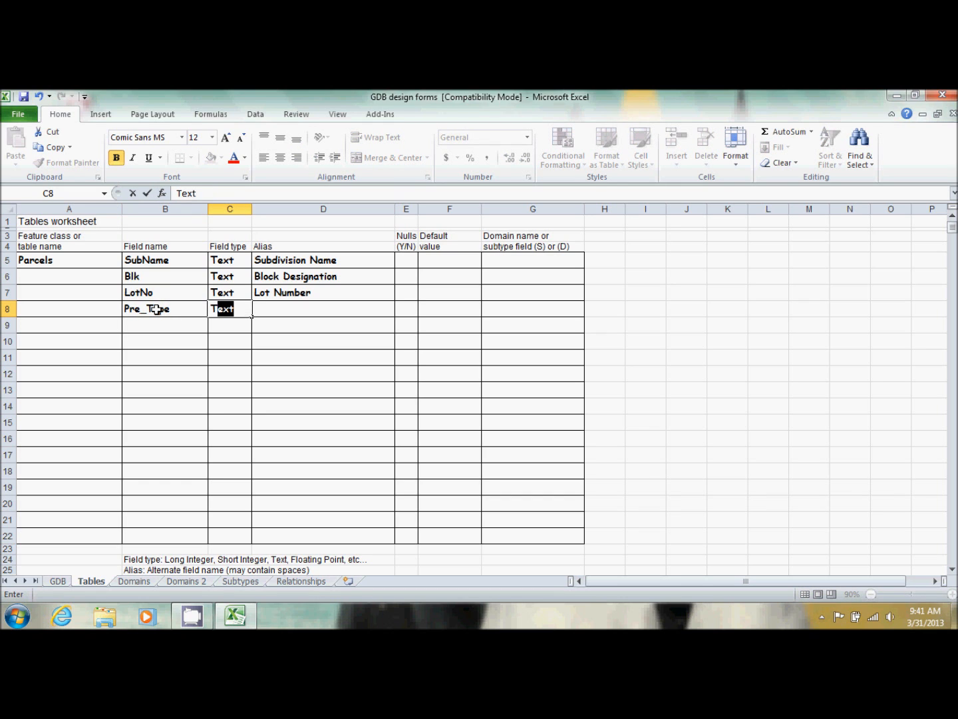
key(Tab)
text(Pre)
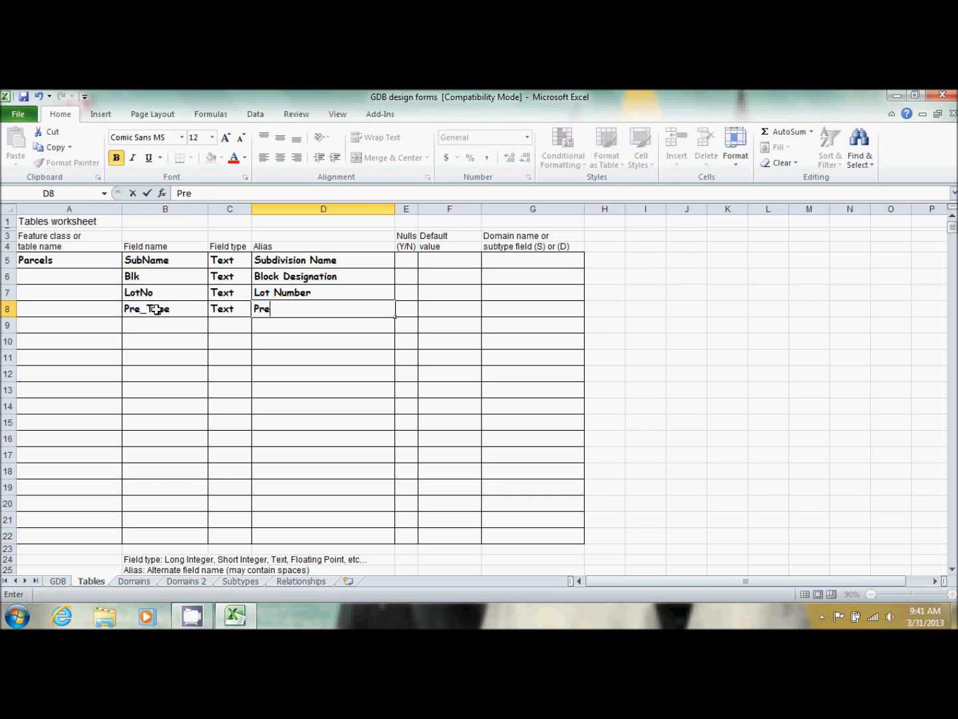
text(fix Type)
key(Return)
Add the field Pre_Dir to the Parcels table in row 9, with field type Text and alias Prefix Direction
key(Left)
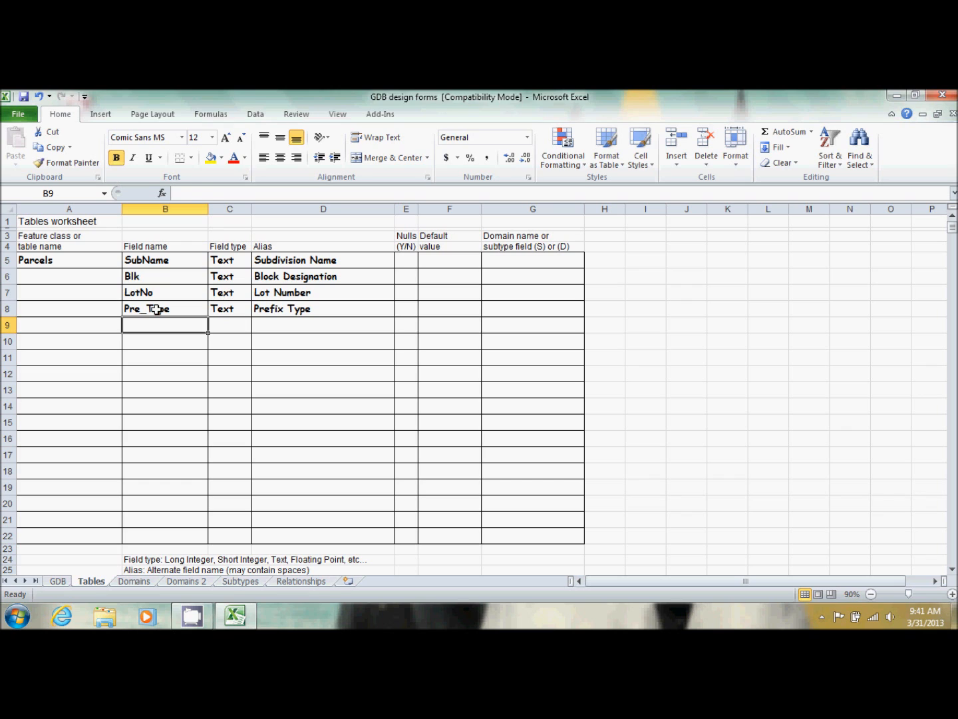
text(Pre_Dir)
key(Tab)
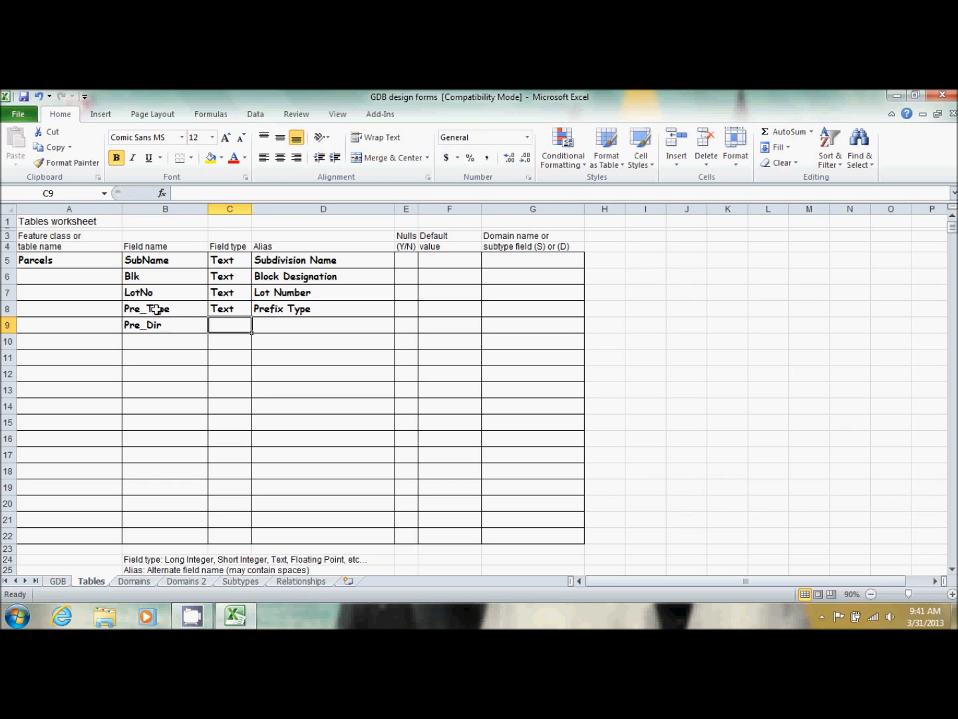
text(Text)
key(Tab)
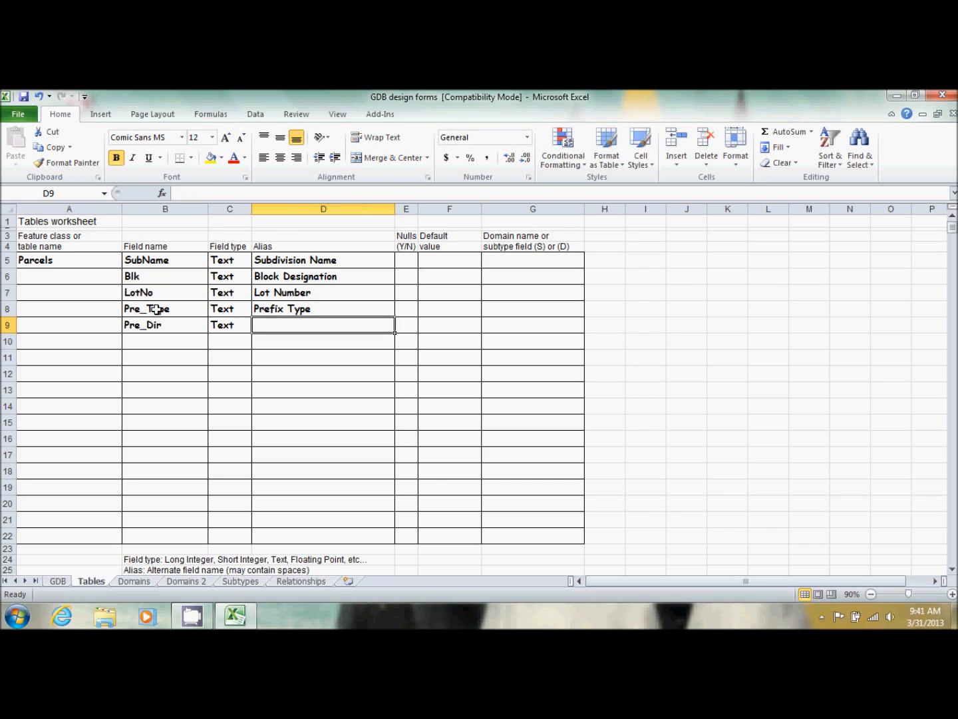
text(Pre)
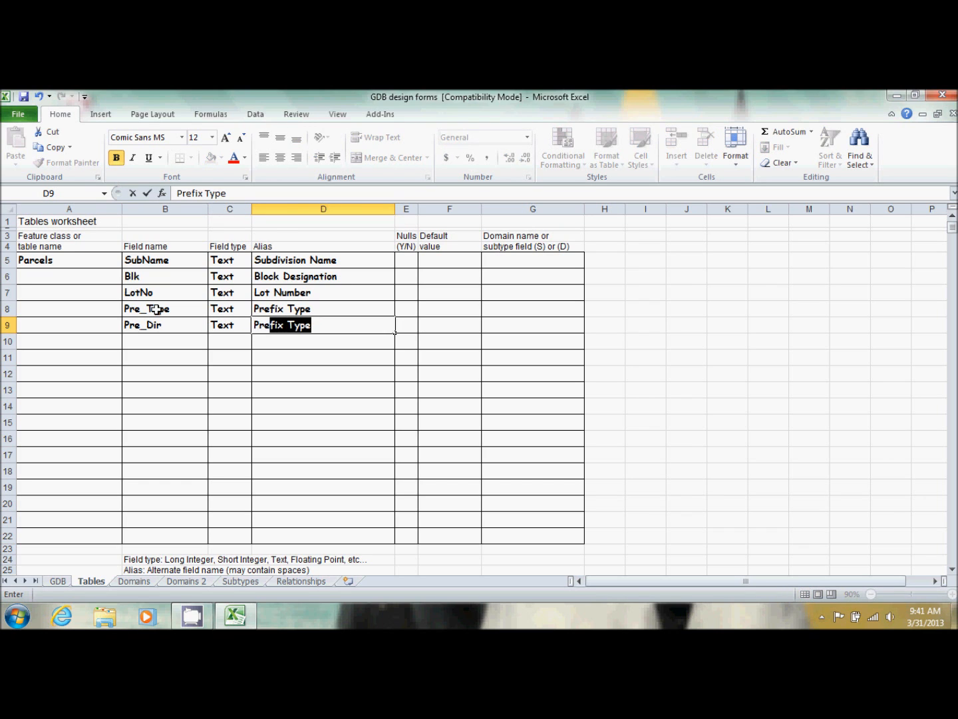
text(fix Dir)
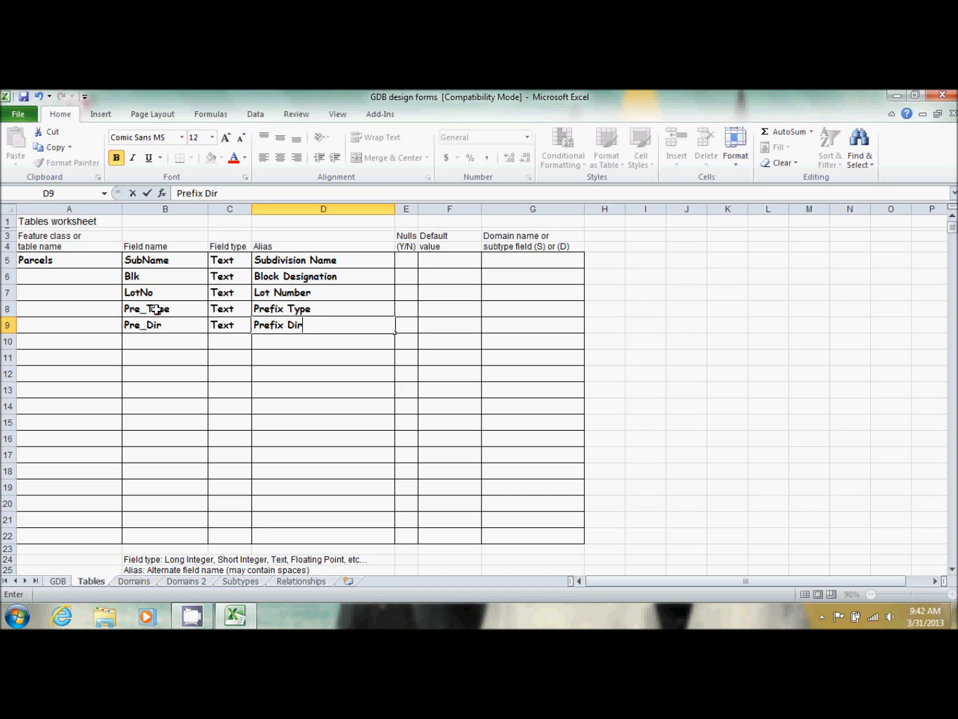
text(ection)
key(Return)
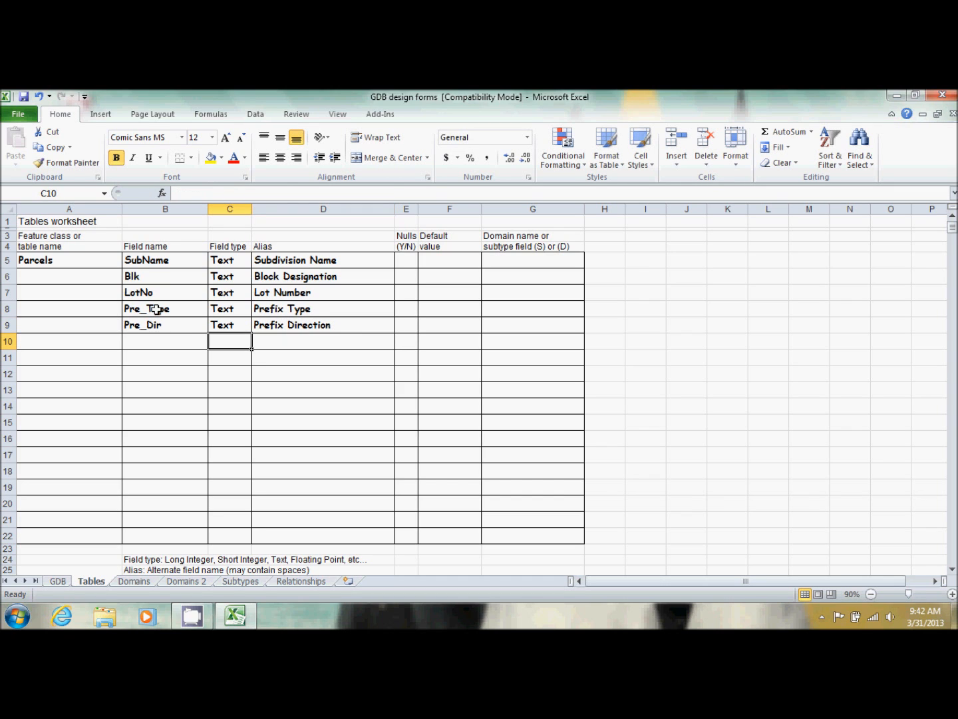
Add the field House_Num to the Parcels table in row 10, with field type Text and alias House Number
key(Left)
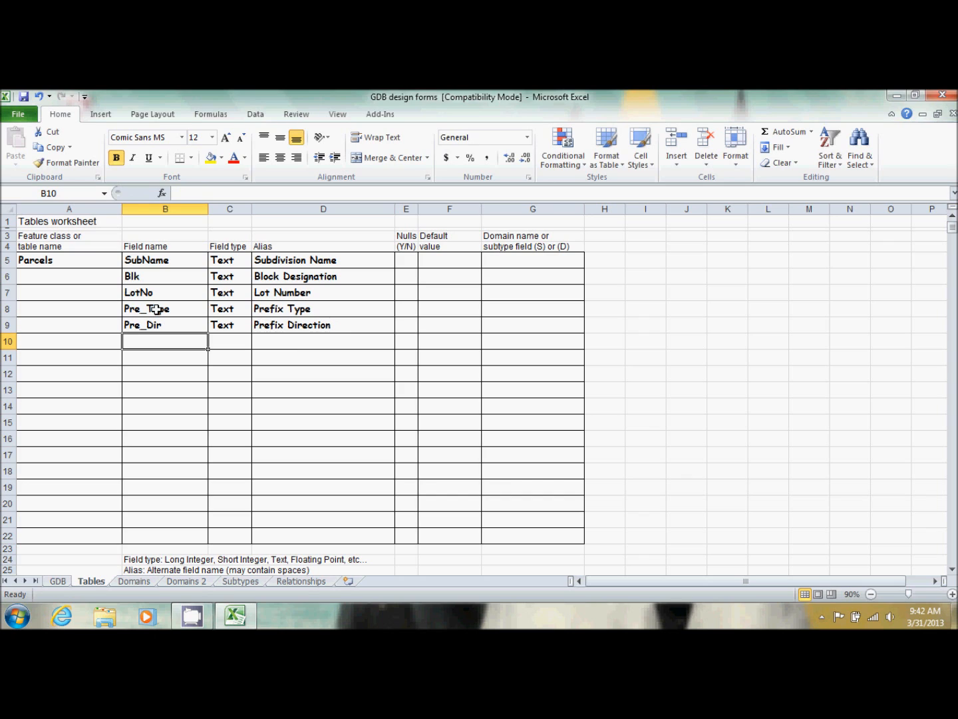
text(House)
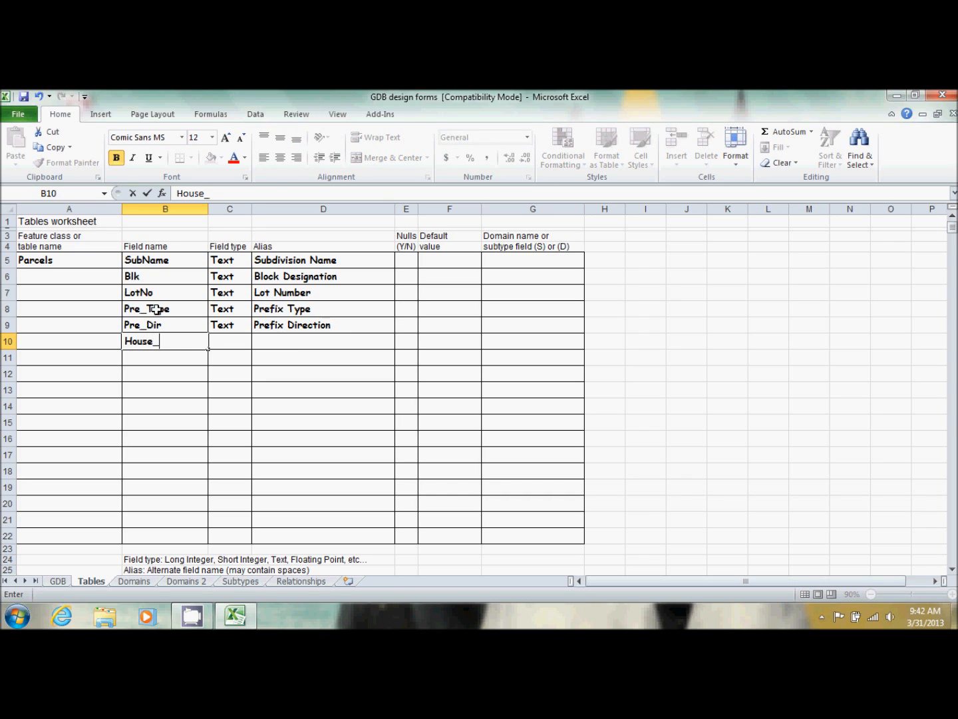
text(_Num)
key(Tab)
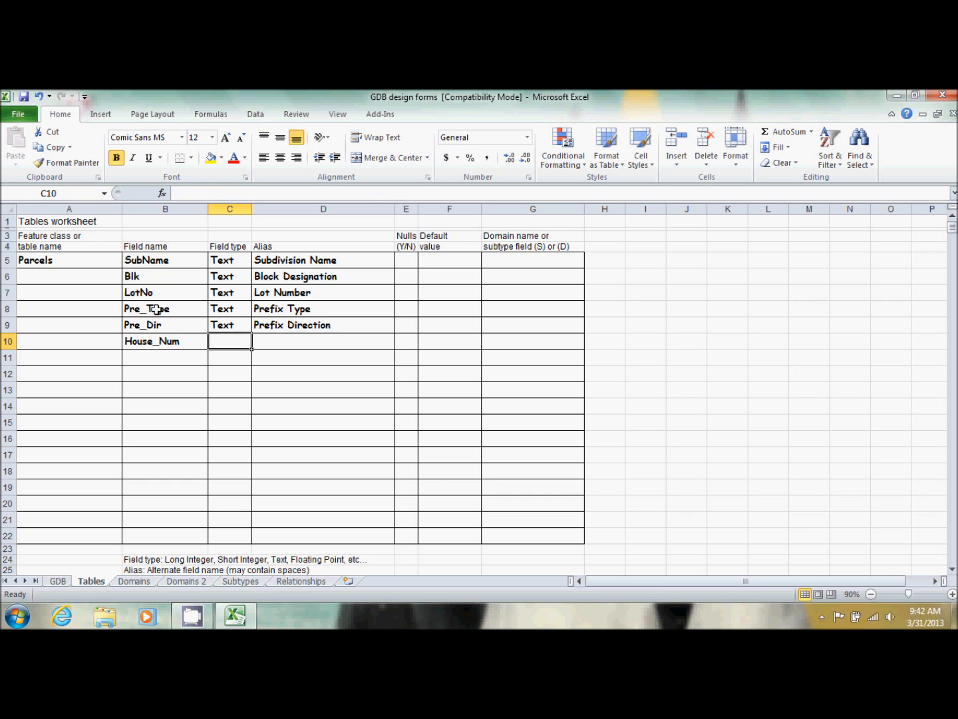
text(Text)
key(Tab)
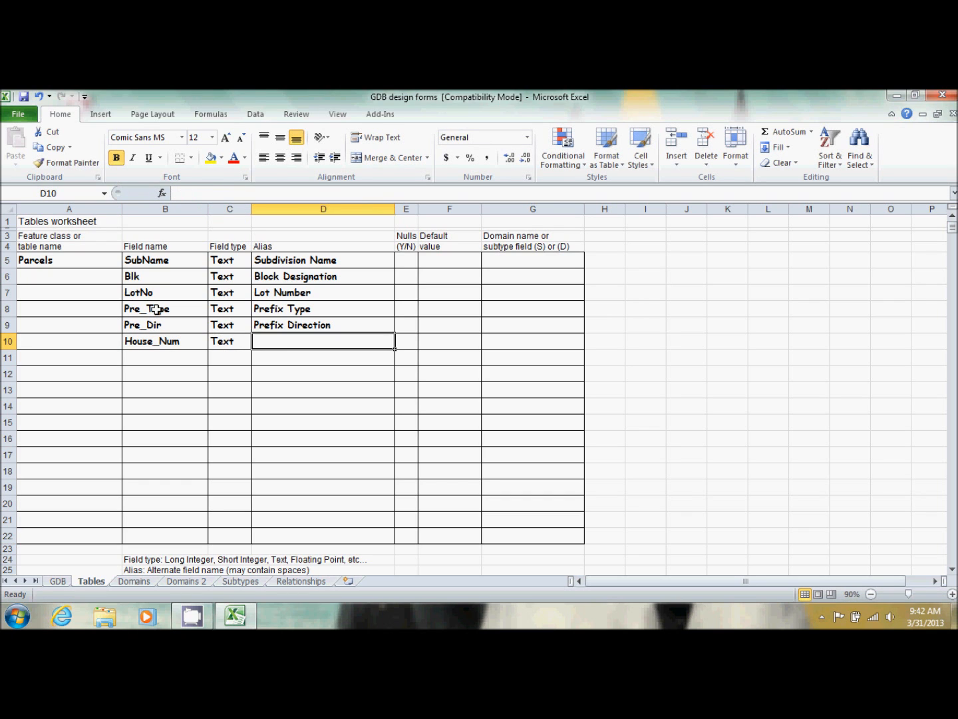
text(House Number)
key(Down)
Add the field Street_Name to the Parcels table in row 11, with field type Text and alias Street Name
key(Left)
key(Left)
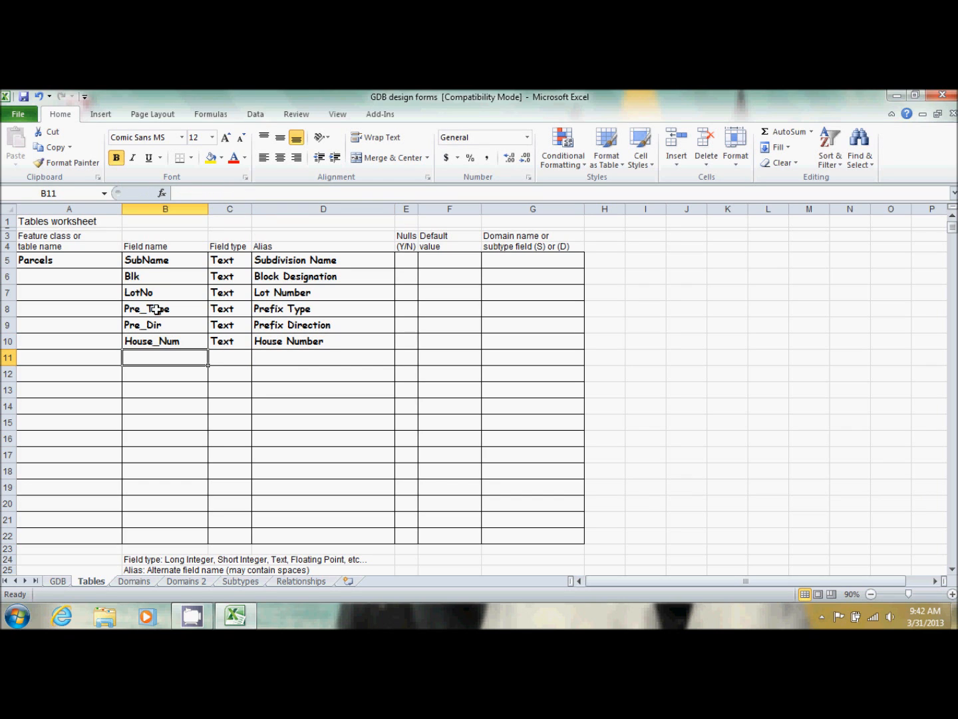
text(Stre)
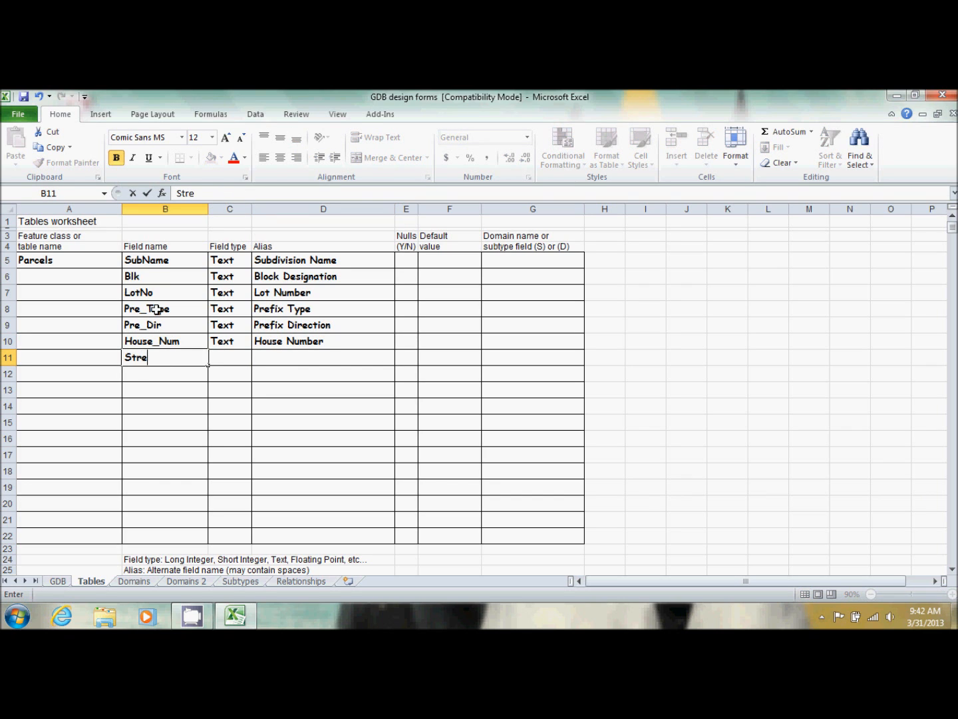
text(et_Name)
key(Tab)
text(T)
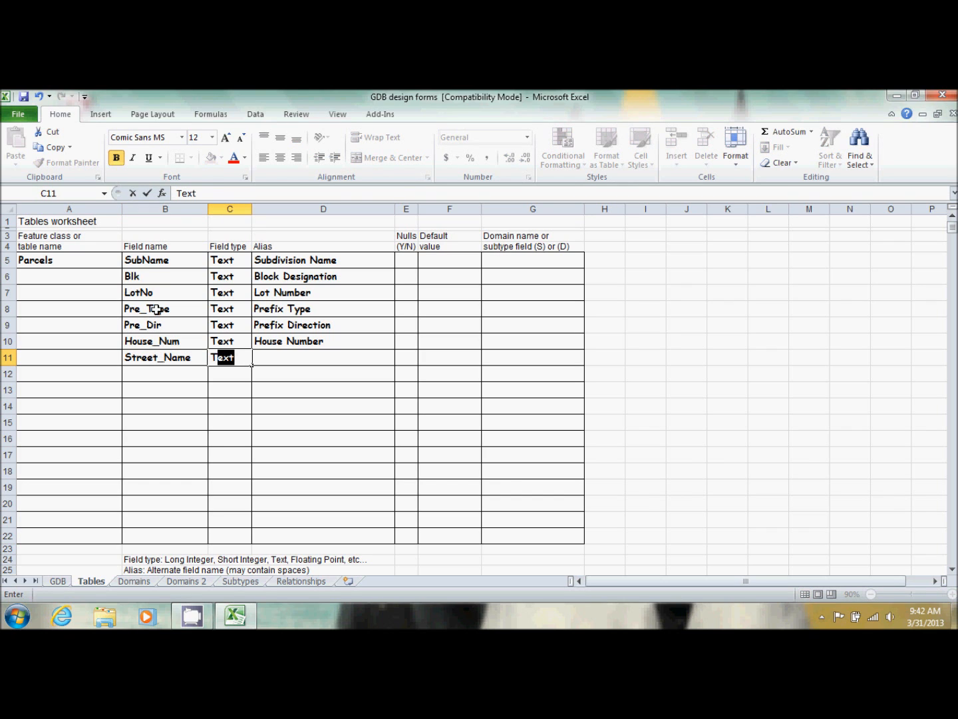
key(Tab)
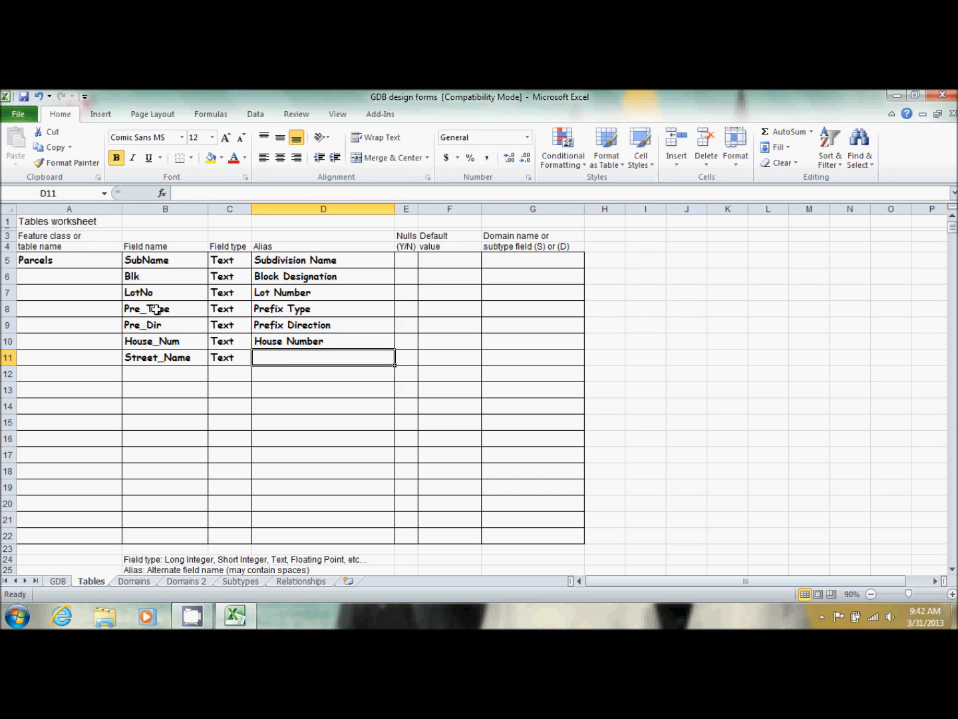
text(S)
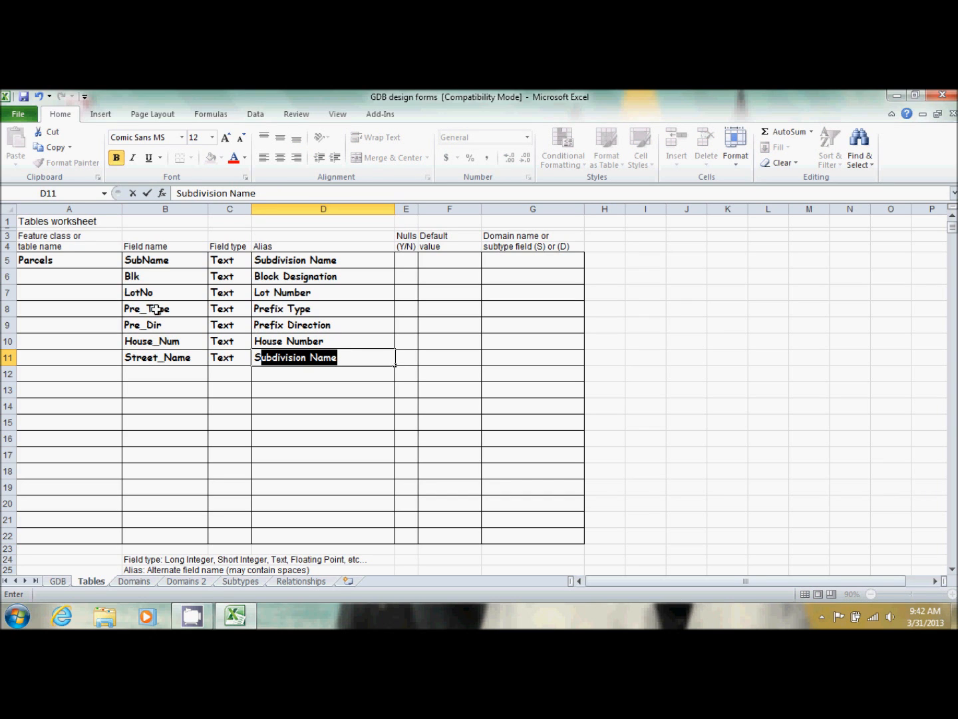
text(tr)
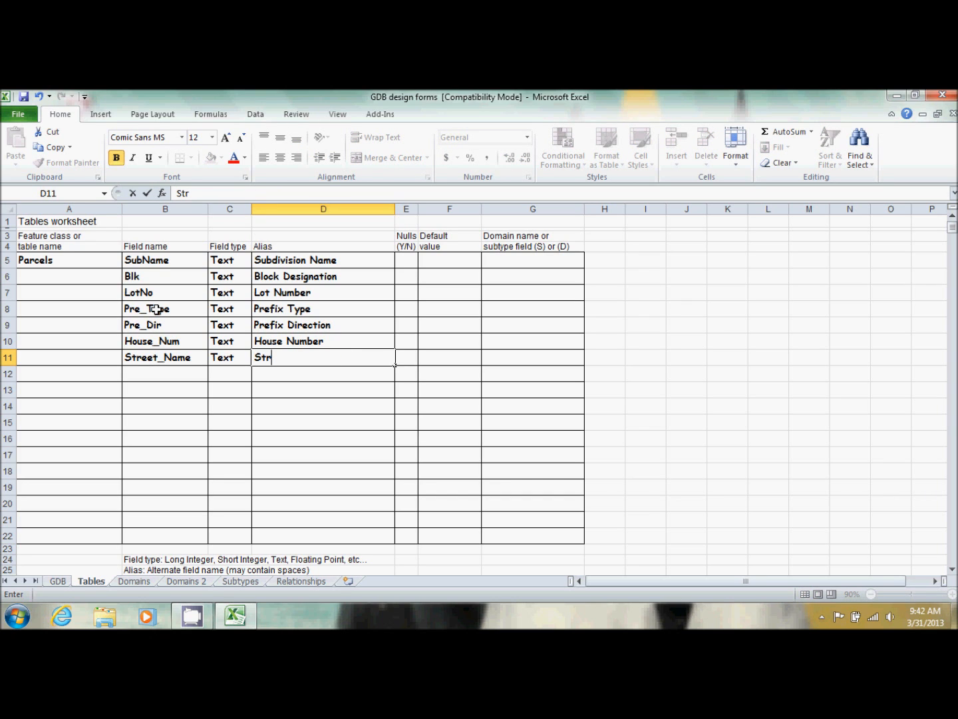
text(eet Name)
key(Return)
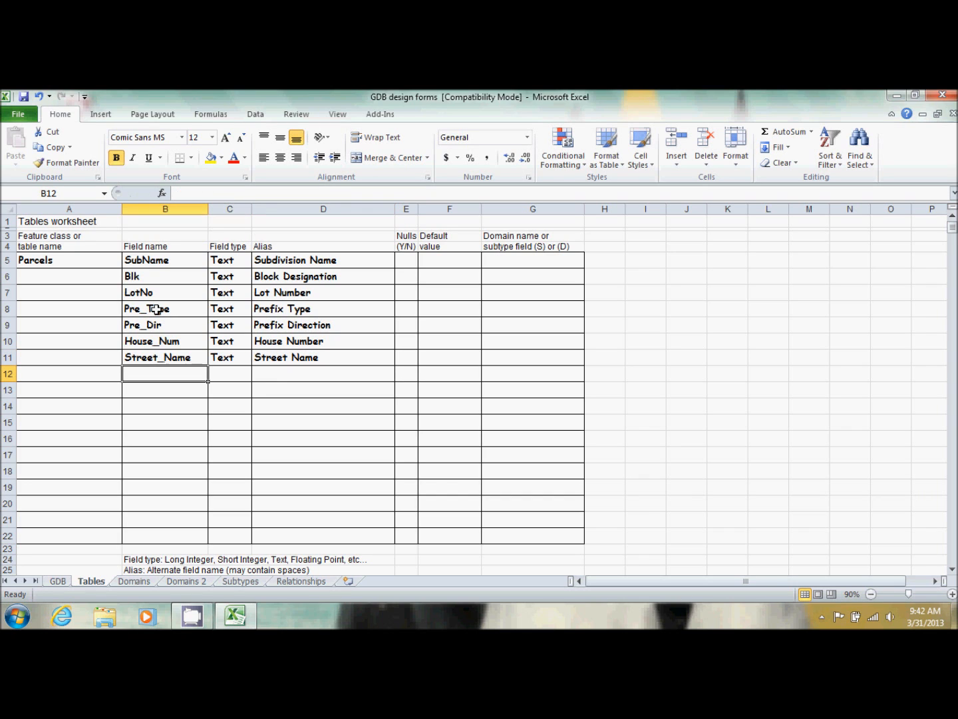
Add the field Street_Type to the Parcels table in row 12, with field type Text and alias Street Type
text(Street)
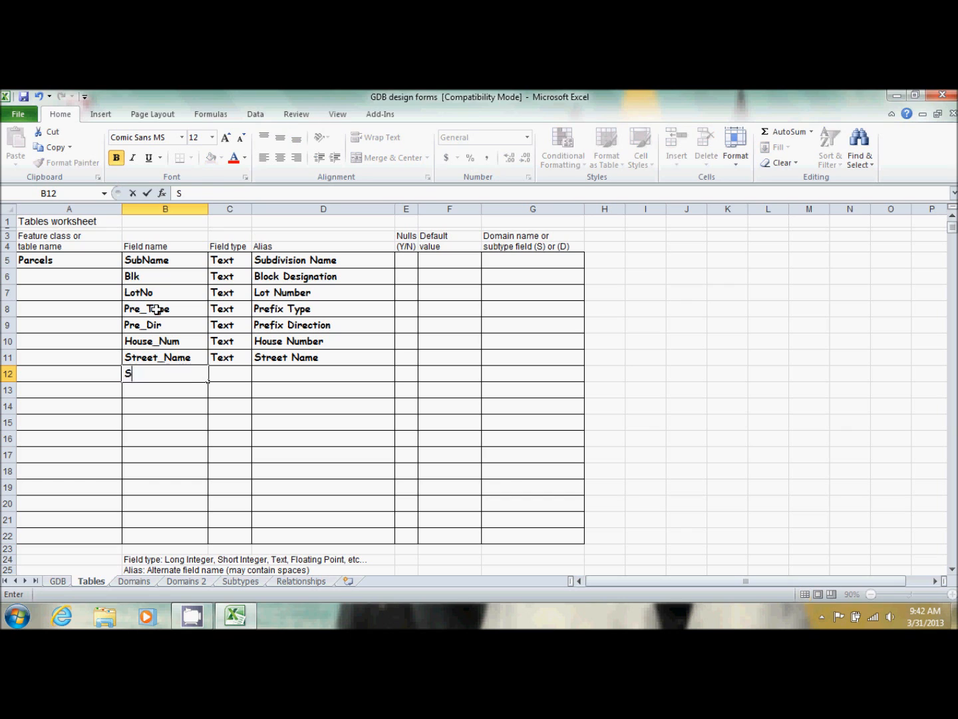
text(_Type)
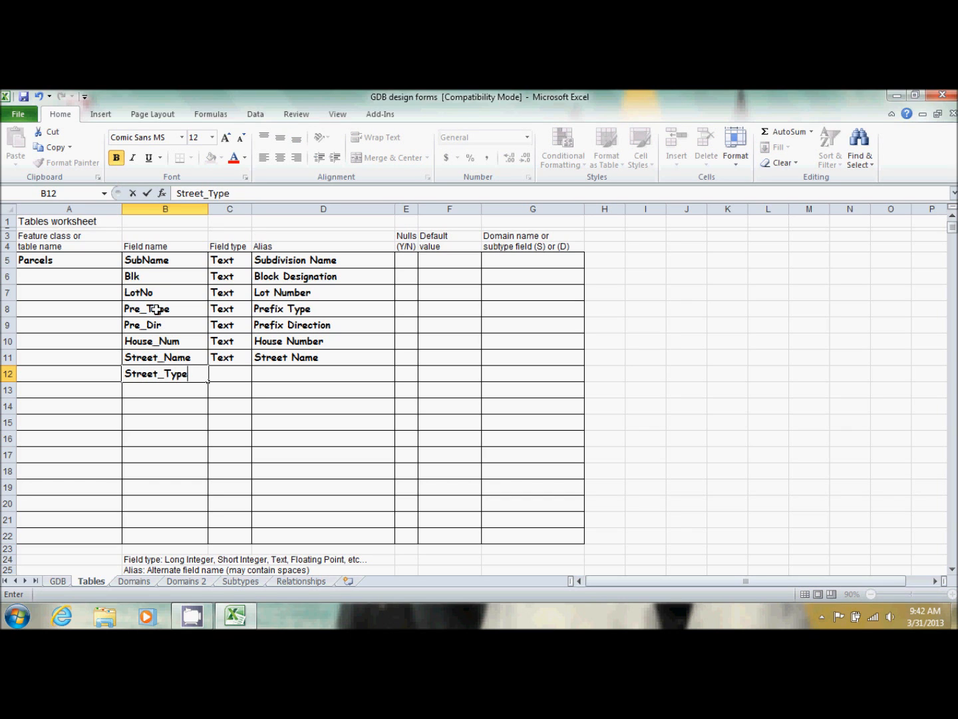
key(Tab)
text(Text)
key(Tab)
text(Str)
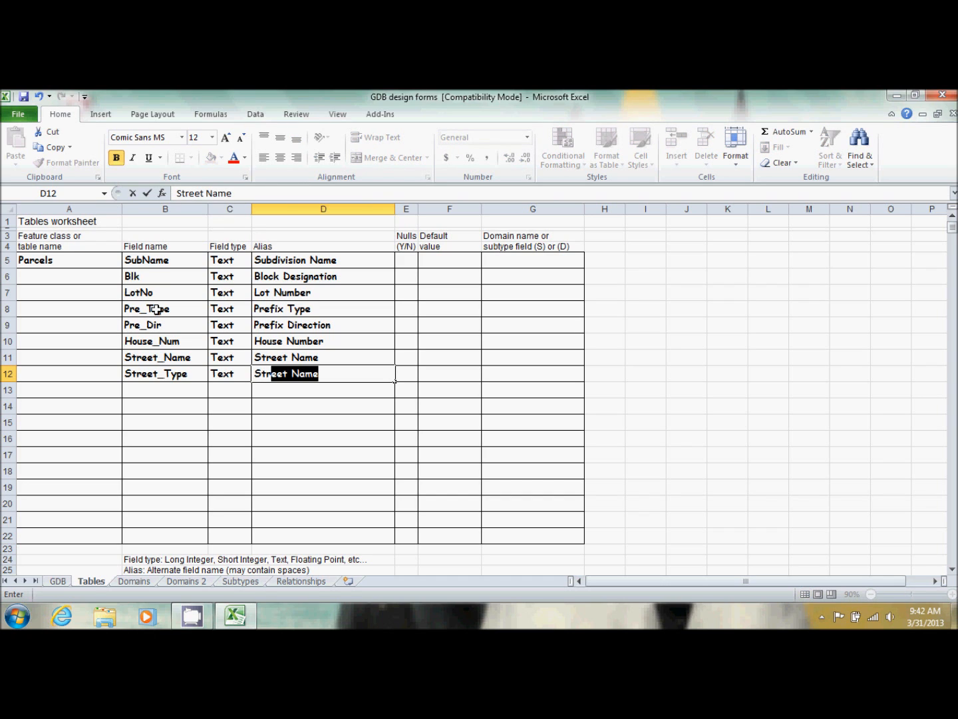
text(eet T)
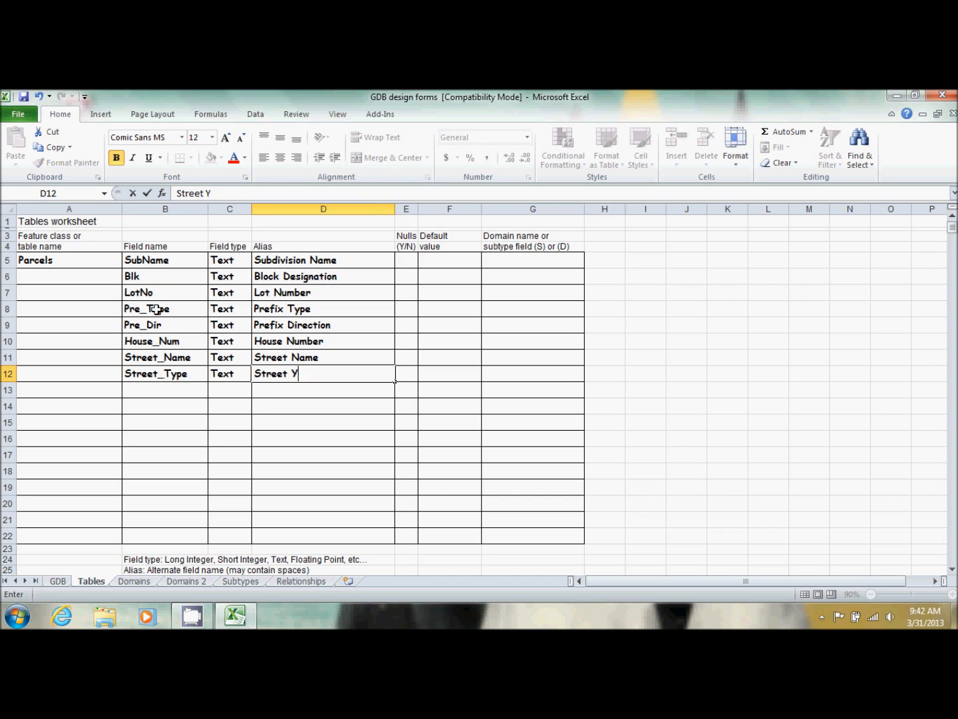
text(ype)
key(Return)
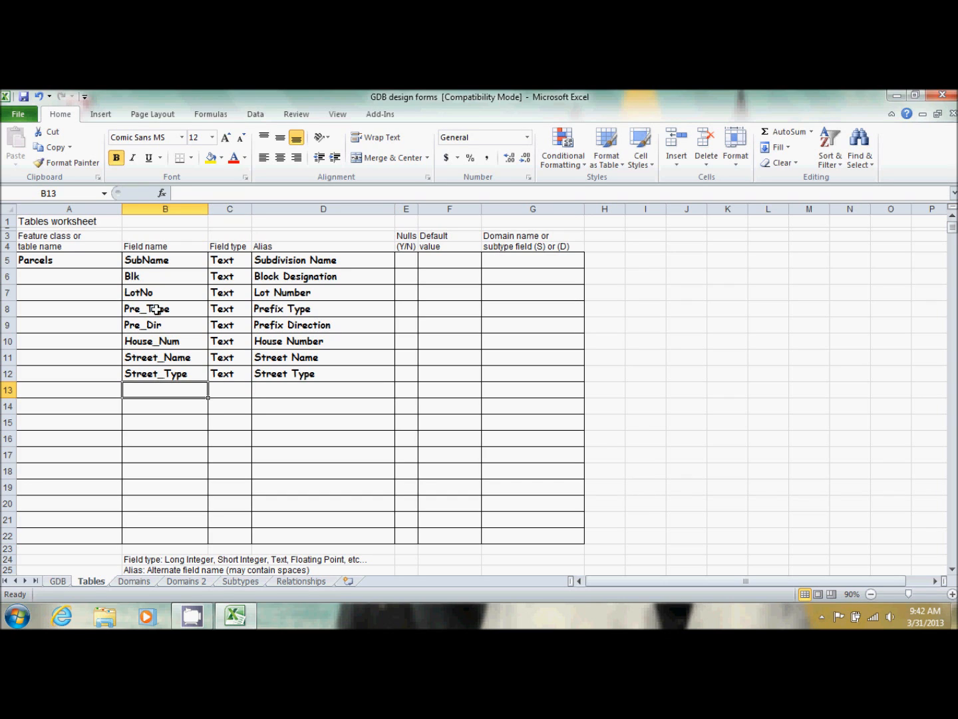
Add the field Suffix_Dir to the Parcels table in row 13, with field type Text and alias Suffix Direction
text(Suffix)
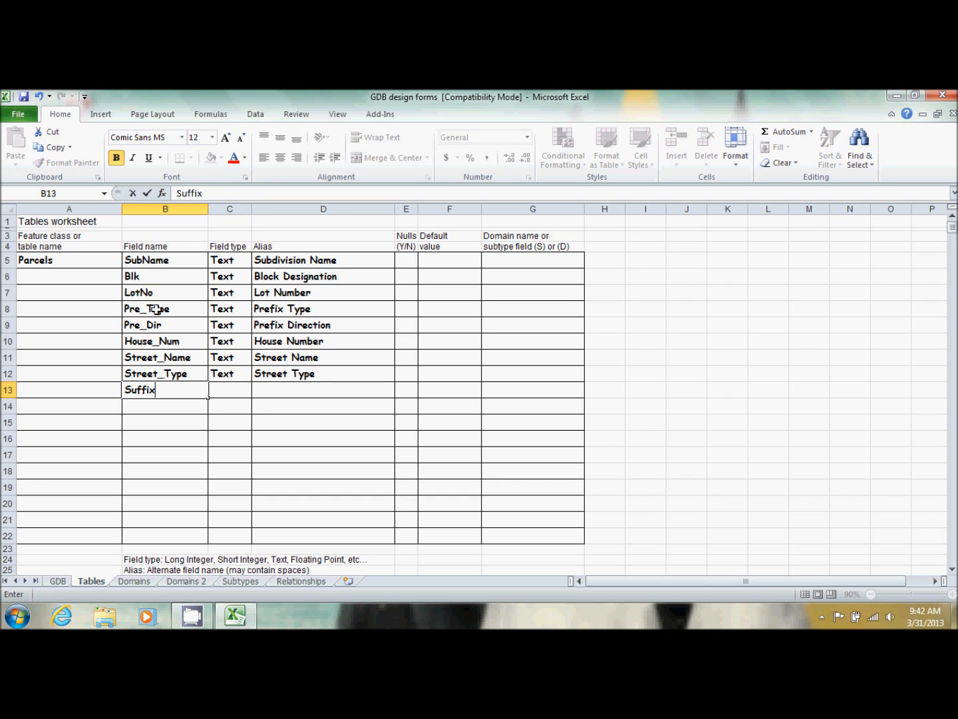
text(_Dir)
key(Tab)
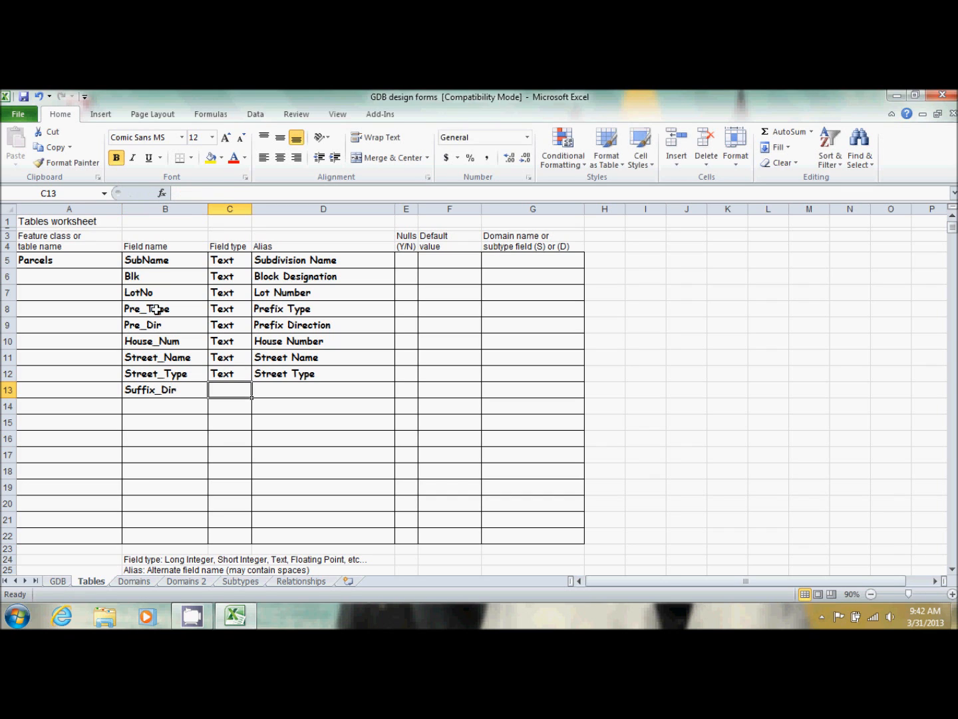
text(t)
key(Tab)
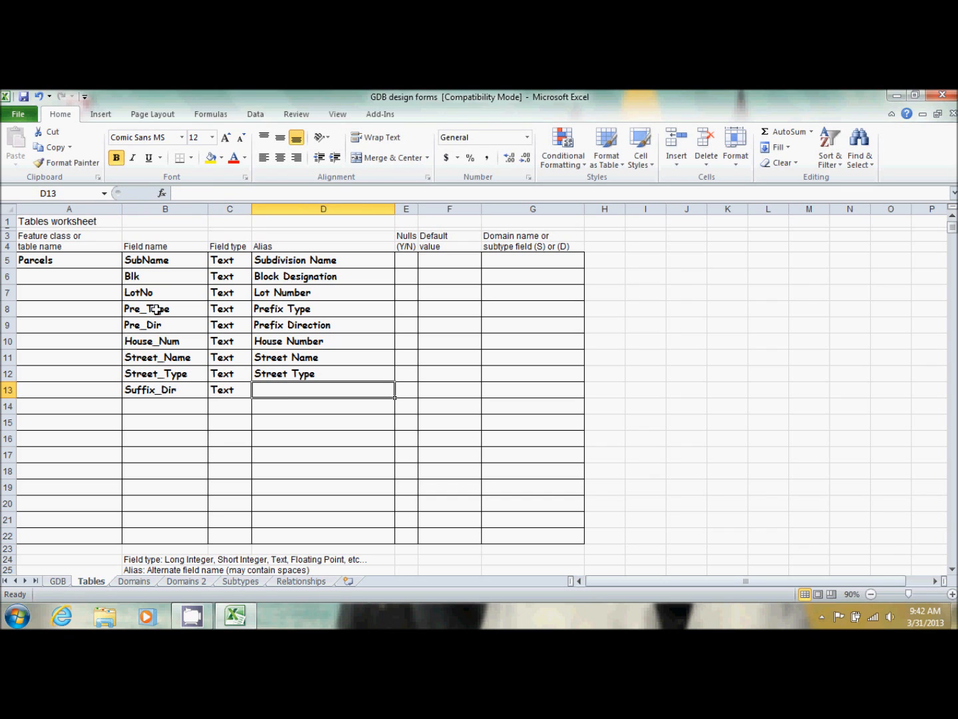
text(Suffix )
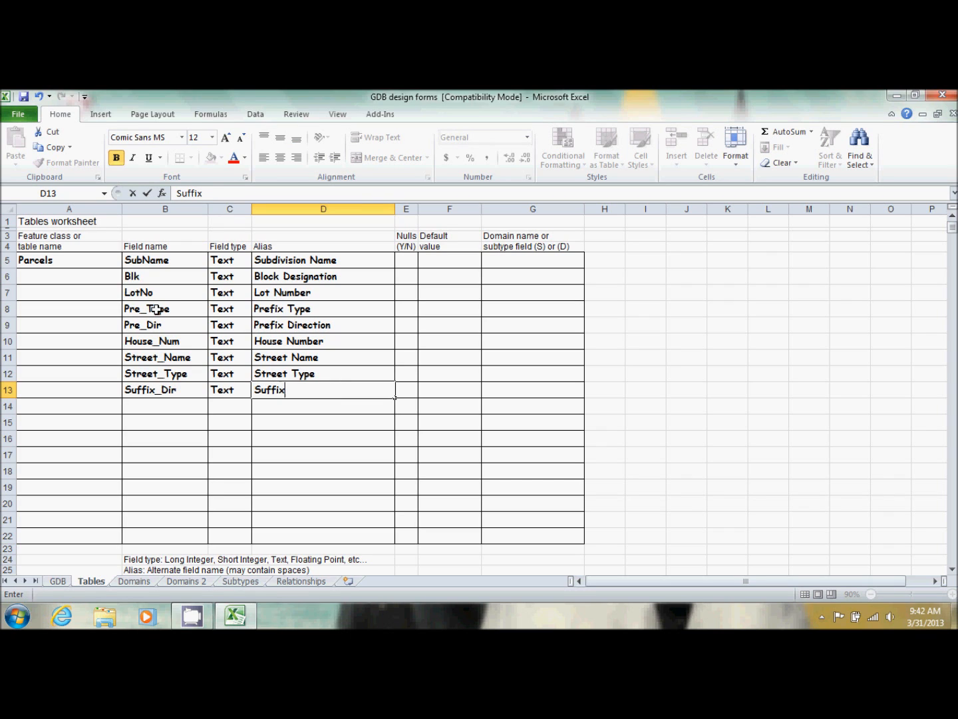
text(Direction)
key(Return)
Add the field ZIPCODE to the Parcels table in row 14, with field type LI and alias ZIP Code
key(Left)
key(Left)
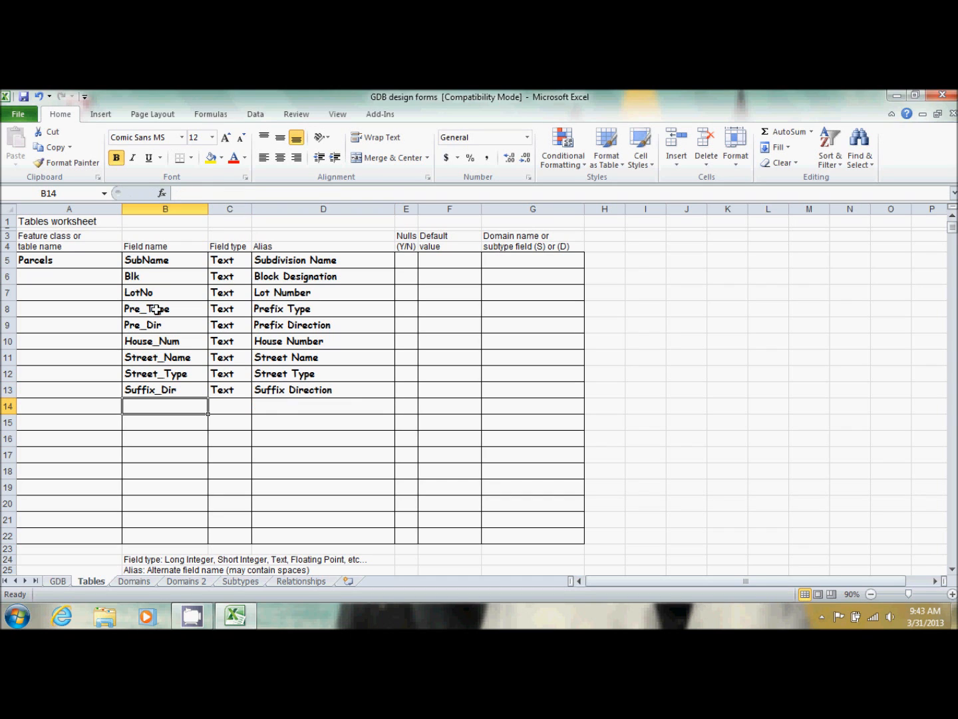
text(ZIP)
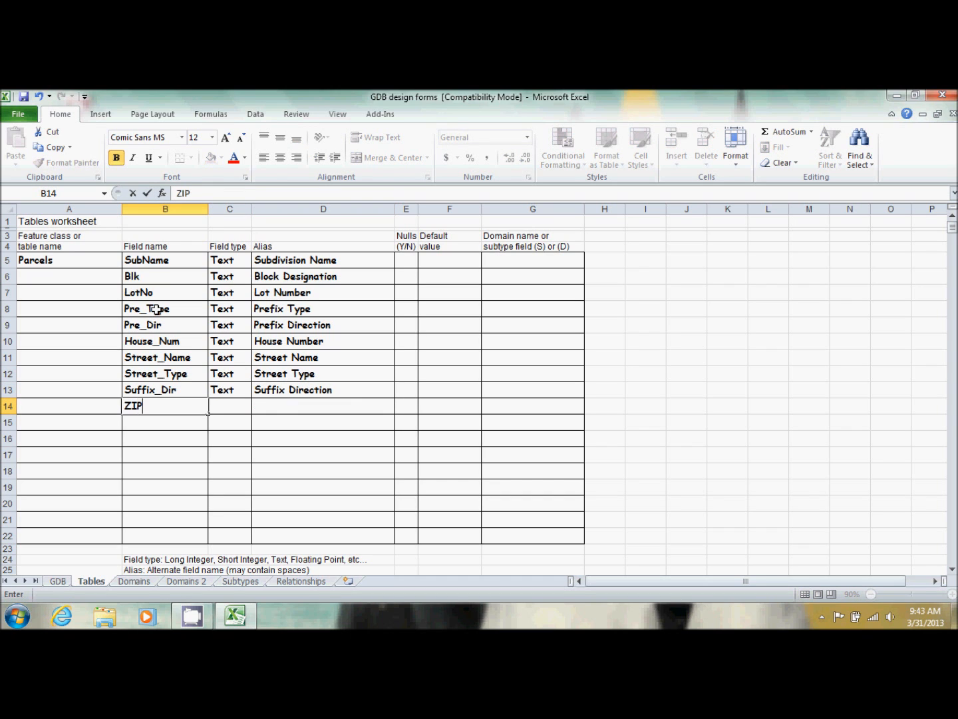
text(CODE)
key(Tab)
text(LI)
key(Tab)
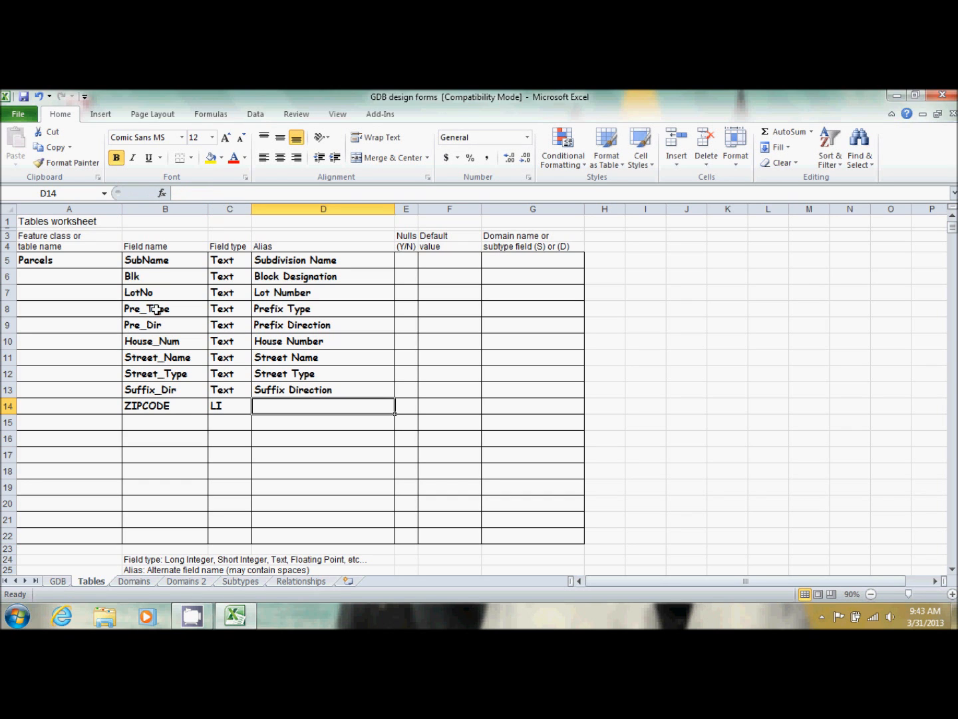
text(ZIP COd)
key(BackSpace)
key(BackSpace)
text(ode)
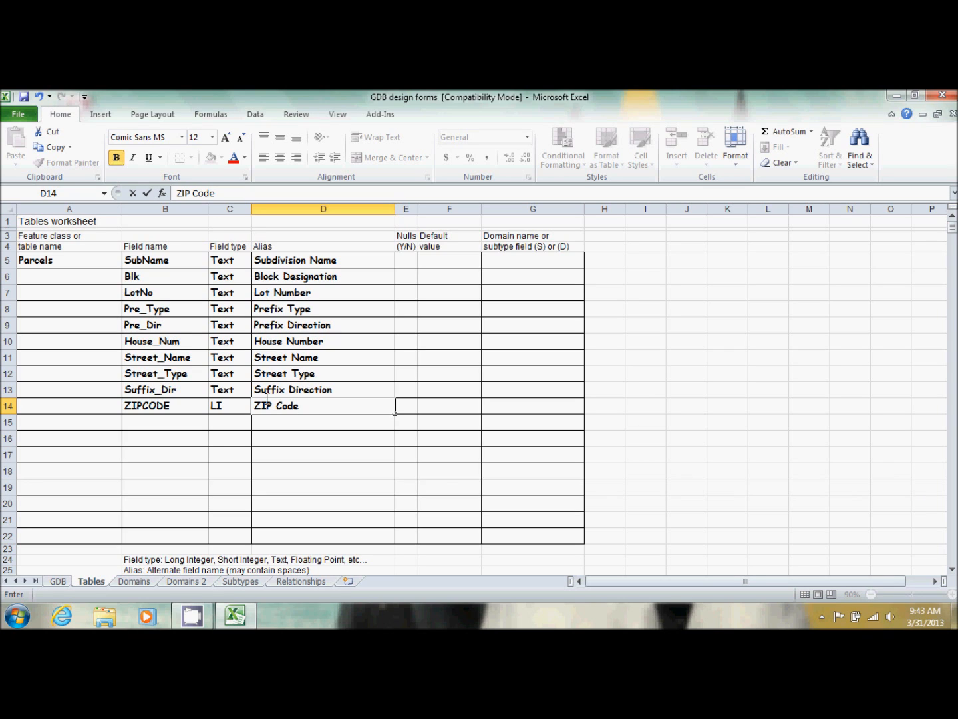
key(Return)
Add the field UseCode to the Parcels table in row 15, with field type Text and alias Land Use Code
key(Left)
key(Left)
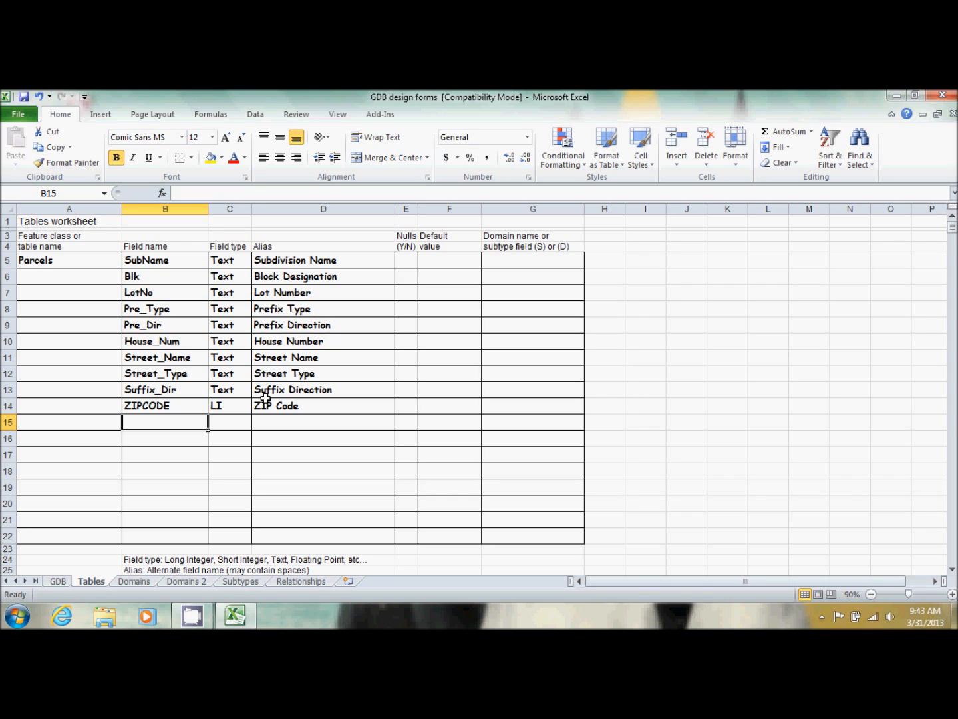
text(UseCode)
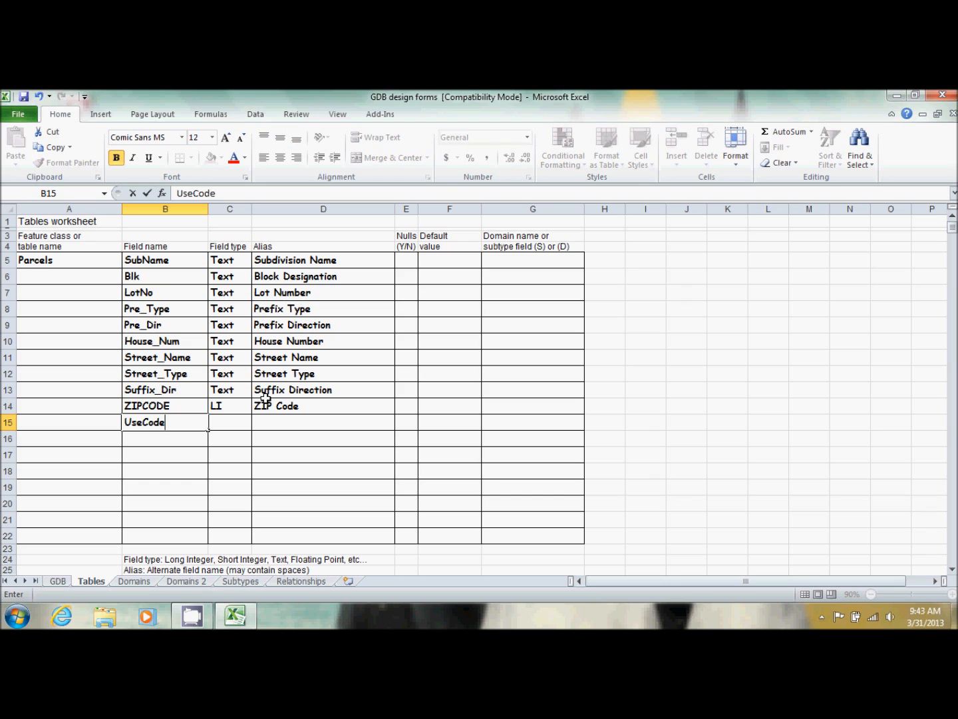
key(Tab)
text(Text)
key(Tab)
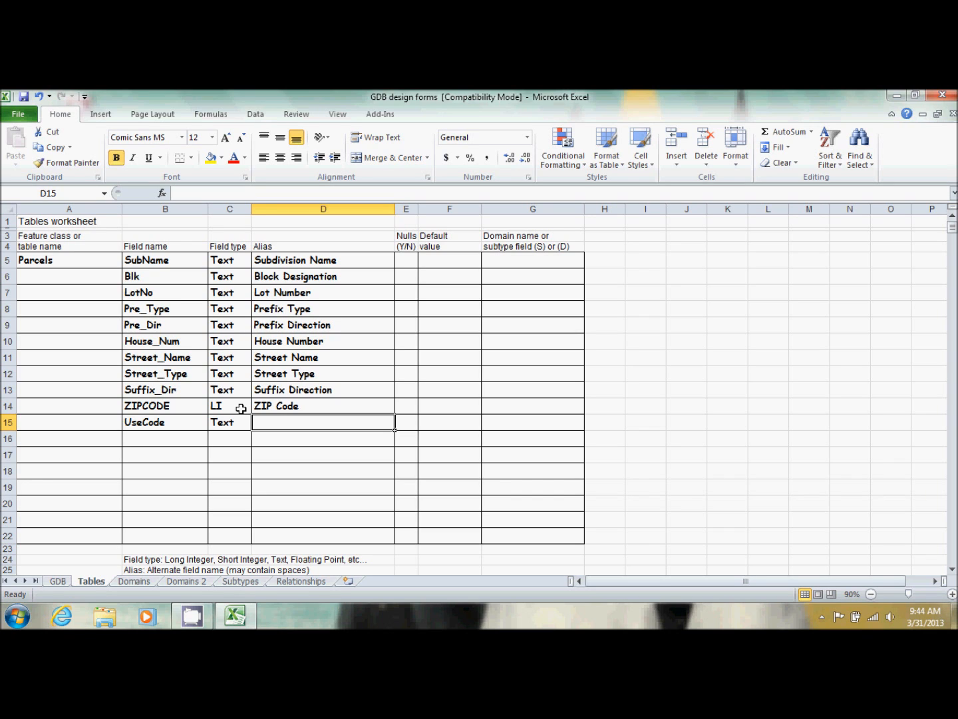
text(Land Use )
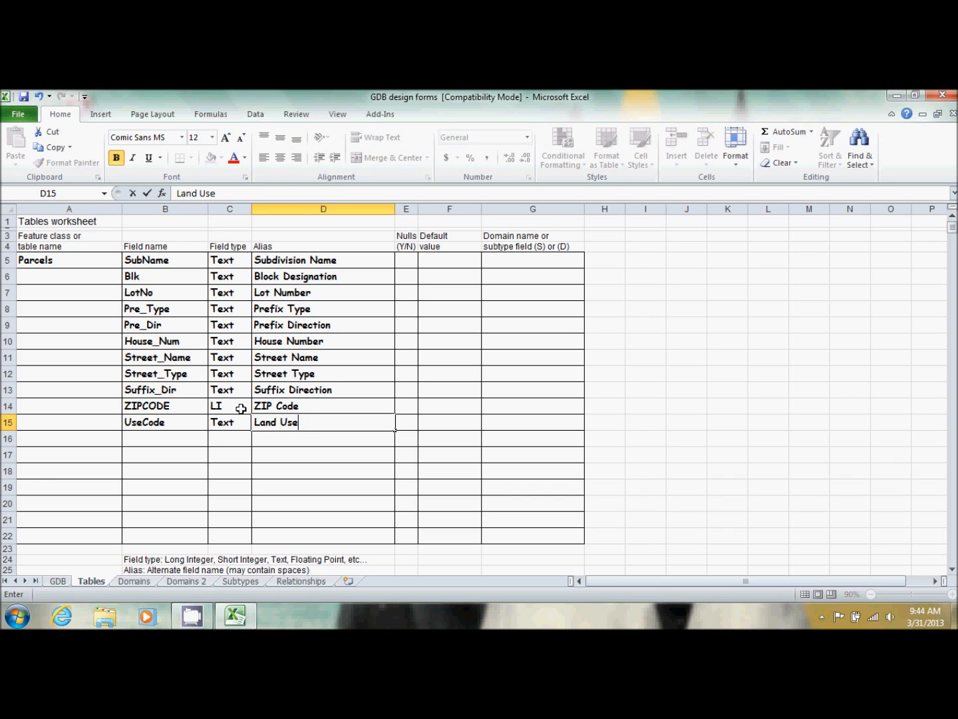
text(Code)
key(Return)
Add the field Georeference to the Parcels table in row 16, with field type Text and alias Georeference
key(Left)
key(Left)
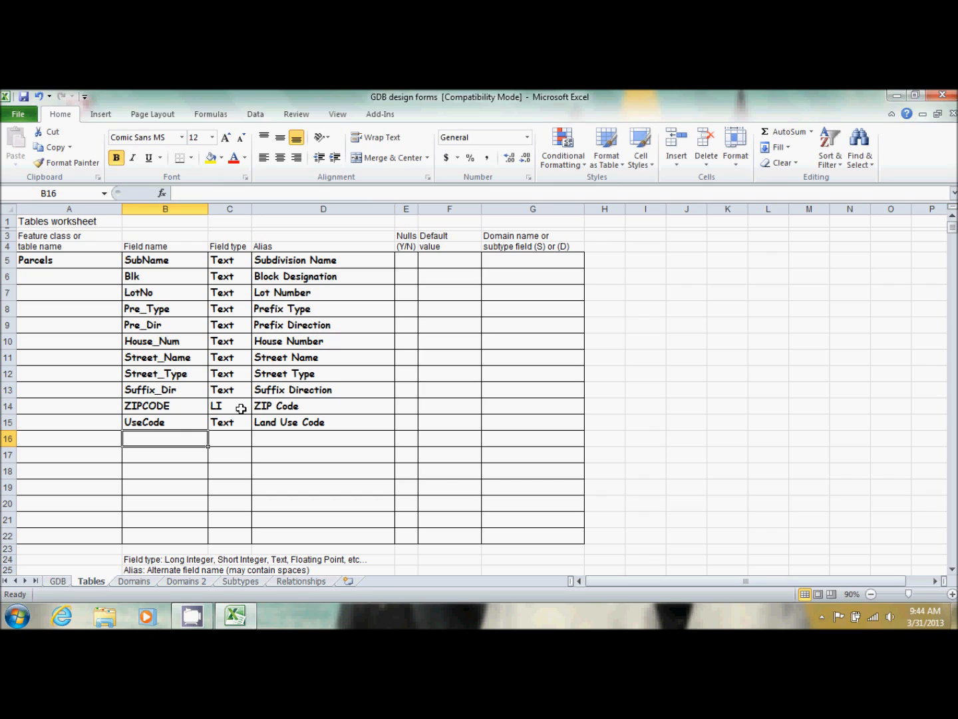
text(Ger)
key(BackSpace)
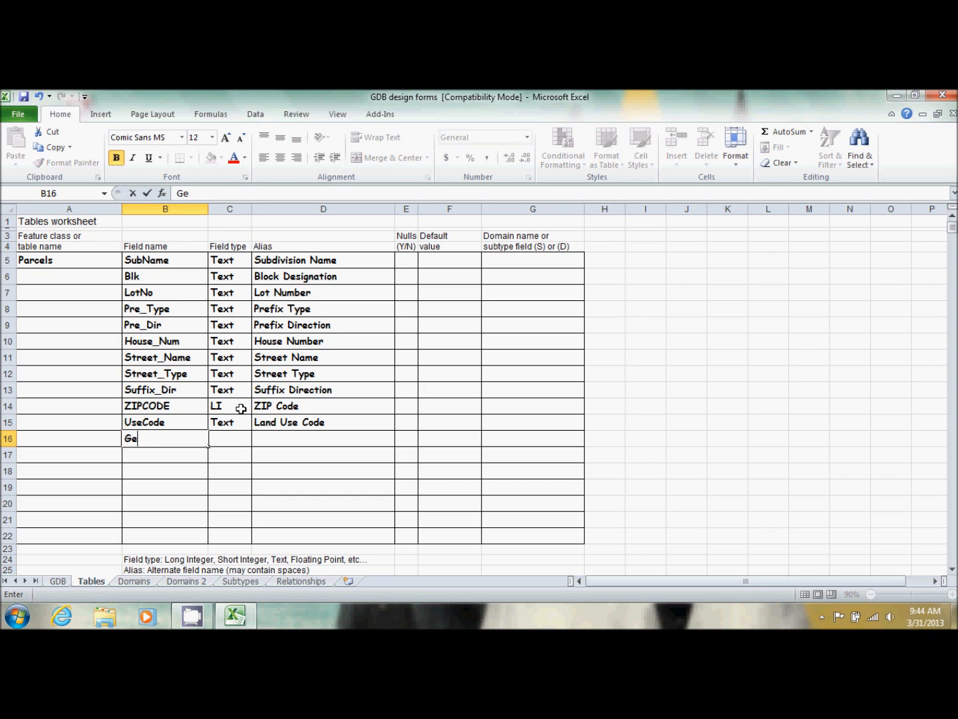
text(oreference)
key(Tab)
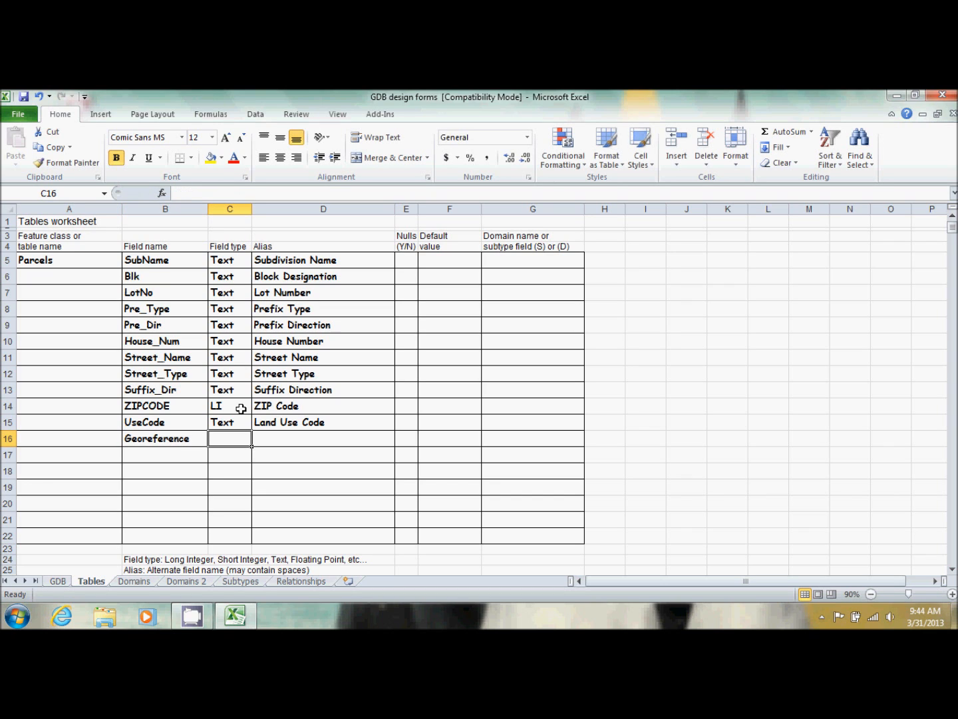
text(Text)
key(Tab)
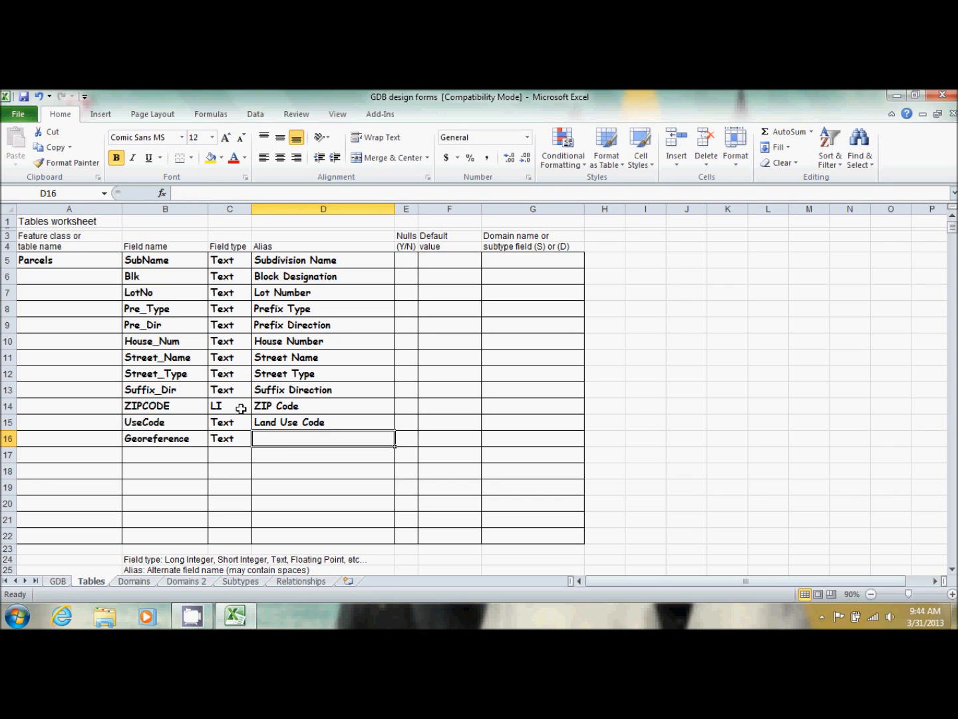
text(Fe)
key(BackSpace)
key(BackSpace)
text(G)
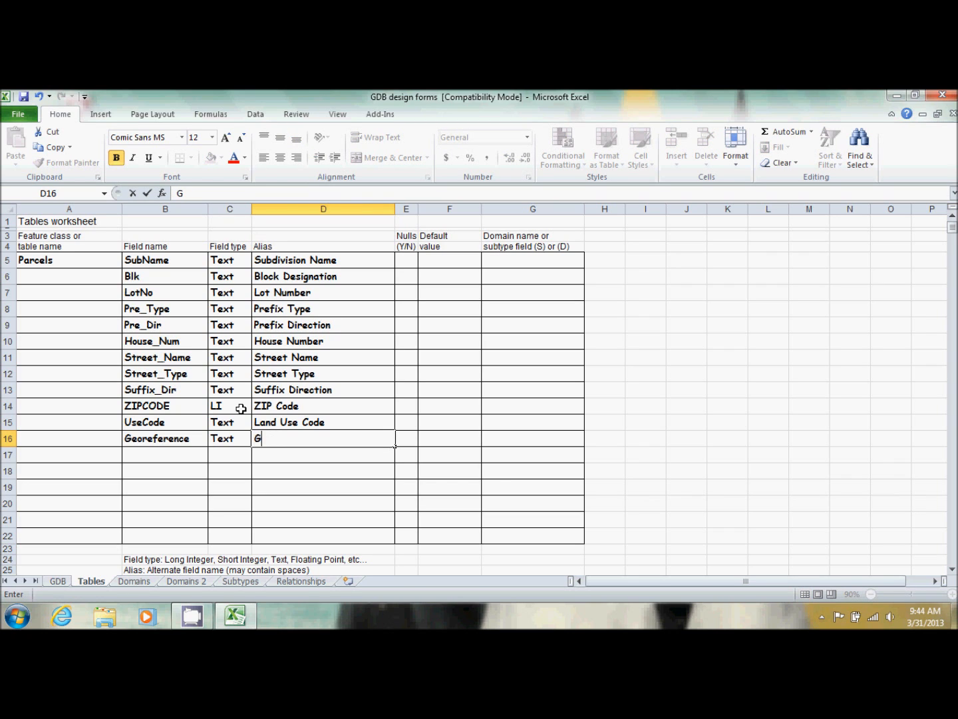
text(eoreference)
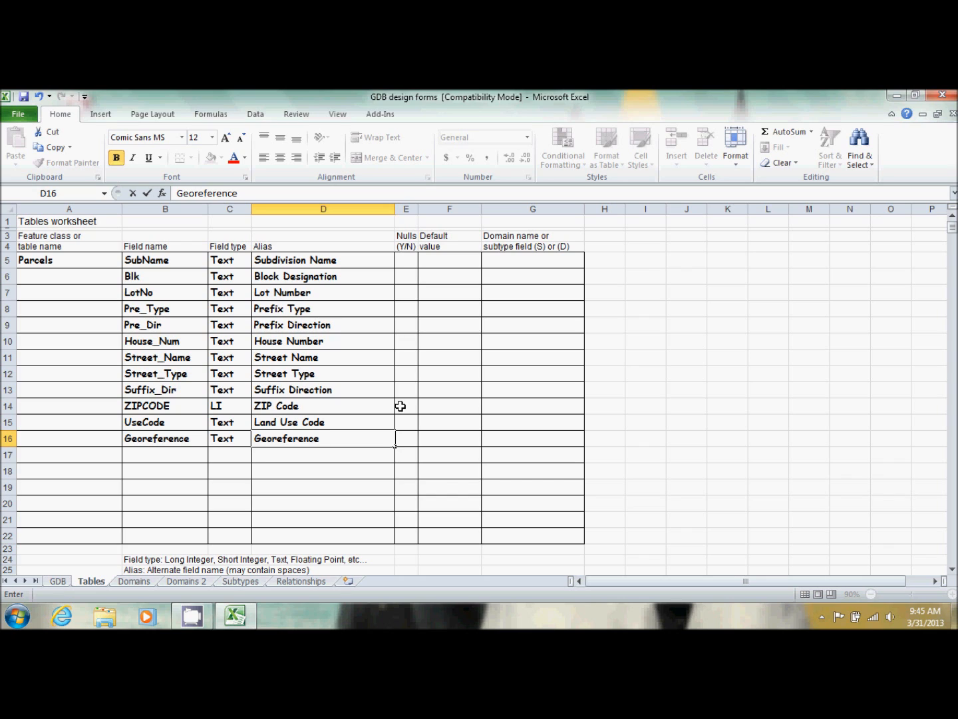
Allow nulls by entering Y for the Pre_Type, Pre_Dir and Suffix_Dir fields
click(408, 263)
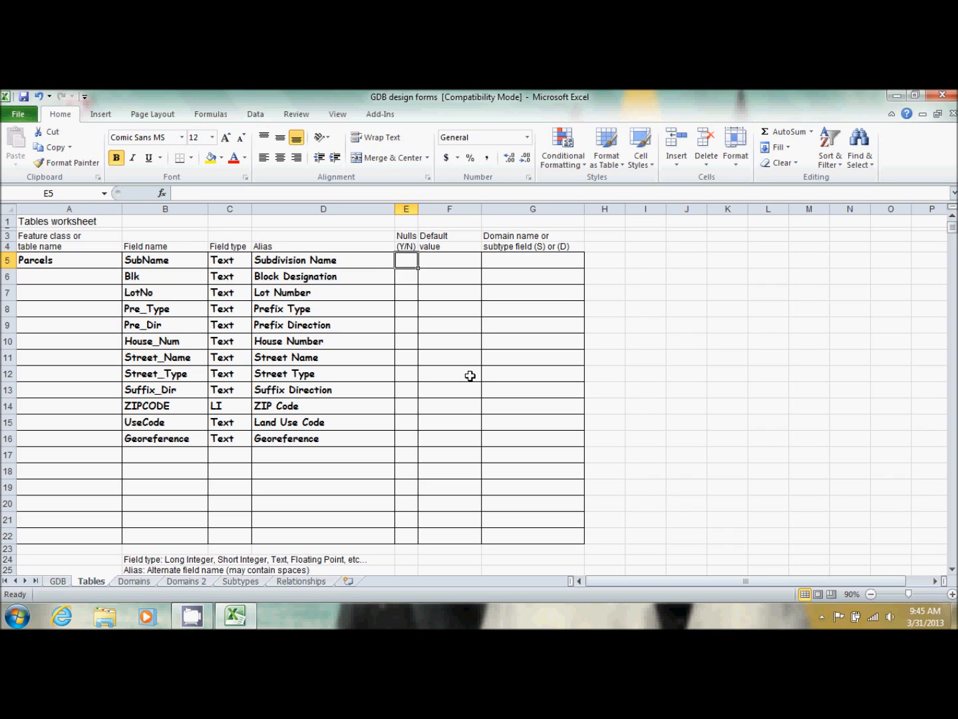
key(Down)
key(Down)
key(Down)
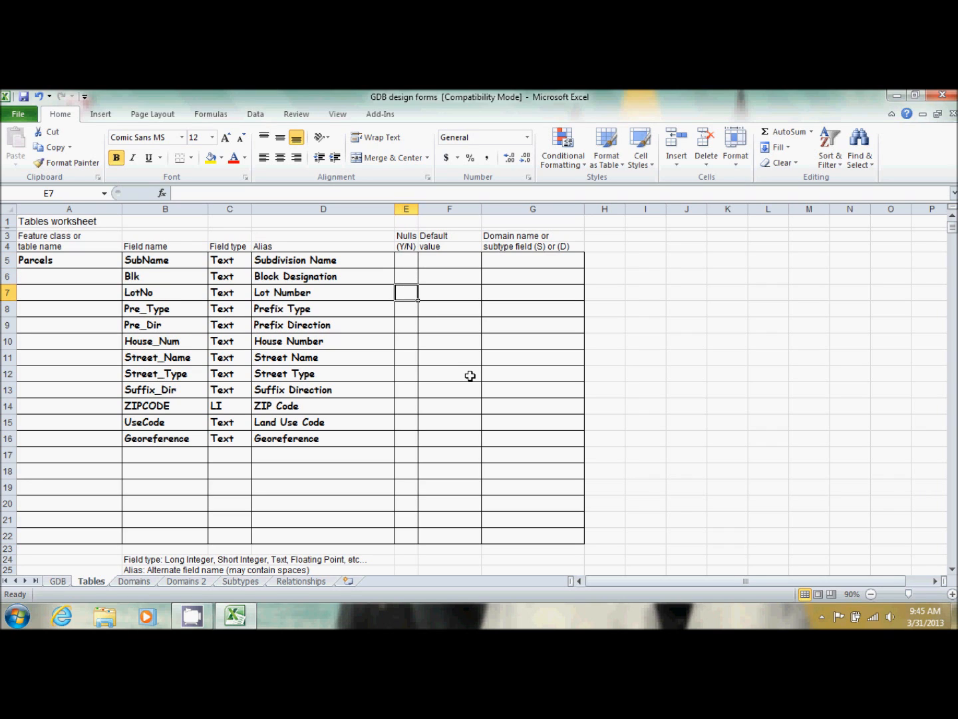
text(Y)
key(Return)
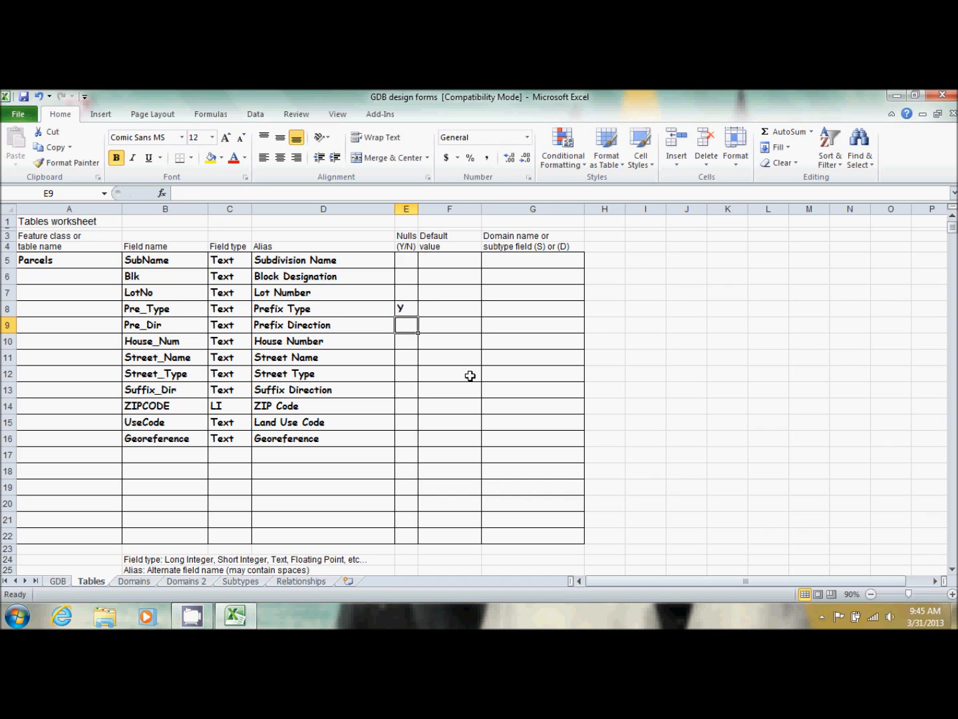
text(Y)
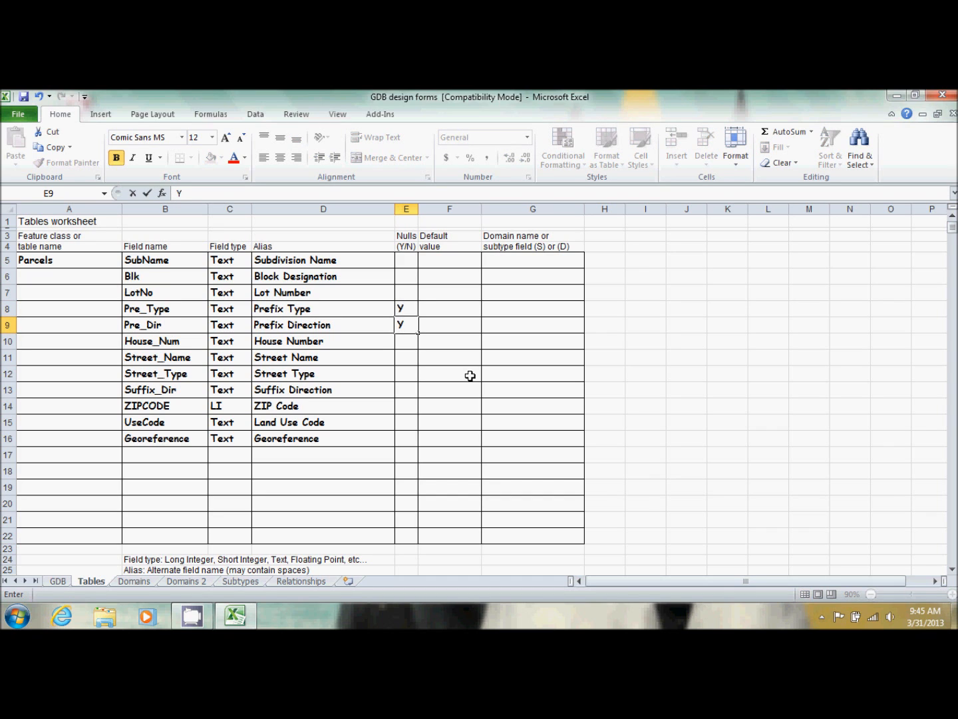
key(Return)
key(Down)
key(Down)
key(Down)
text(Y)
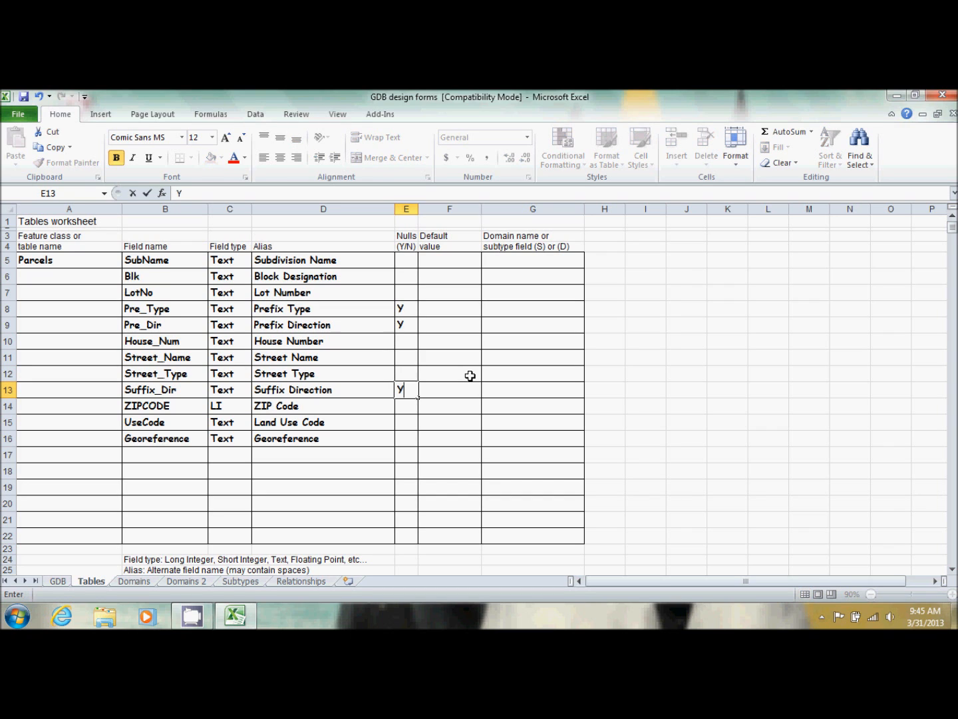
Disallow nulls by entering N for the SubName, Blk and LotNo fields
key(Up)
key(Up)
key(Up)
key(Up)
key(Up)
key(Up)
key(Up)
key(Up)
key(Down)
text(N)
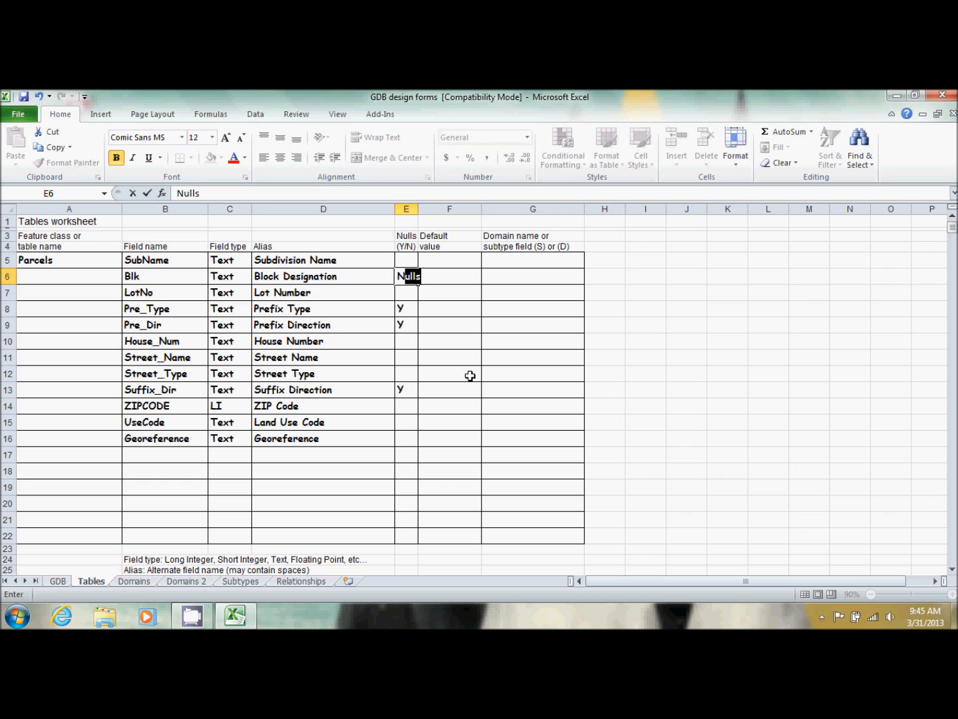
key(Delete)
key(Up)
text(N)
key(Down)
key(Down)
text(N)
Enter N for nulls on the House_Num, Street_Name, Street_Type, ZIPCODE, UseCode and Georeference fields
key(Down)
key(Down)
key(Down)
text(N)
key(Down)
text(N)
key(Down)
text(N)
key(Down)
key(Down)
text(N)
key(Down)
text(N)
key(Down)
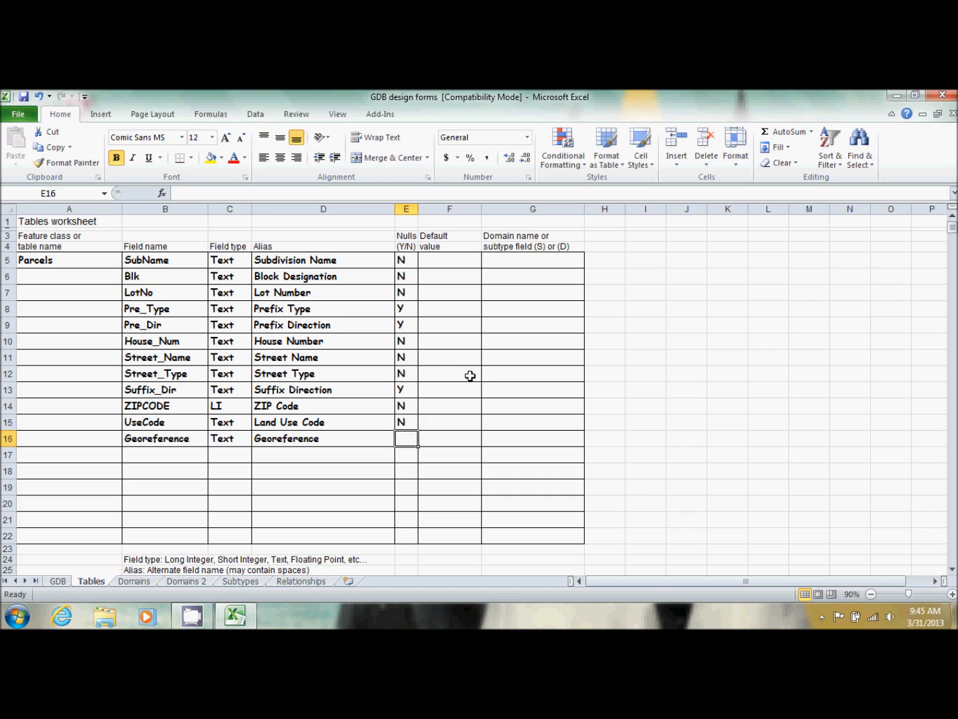
text(N)
key(Down)
Assign the domain (D) ParcelUseCodes to the UseCode field in row 15
key(Right)
key(Up)
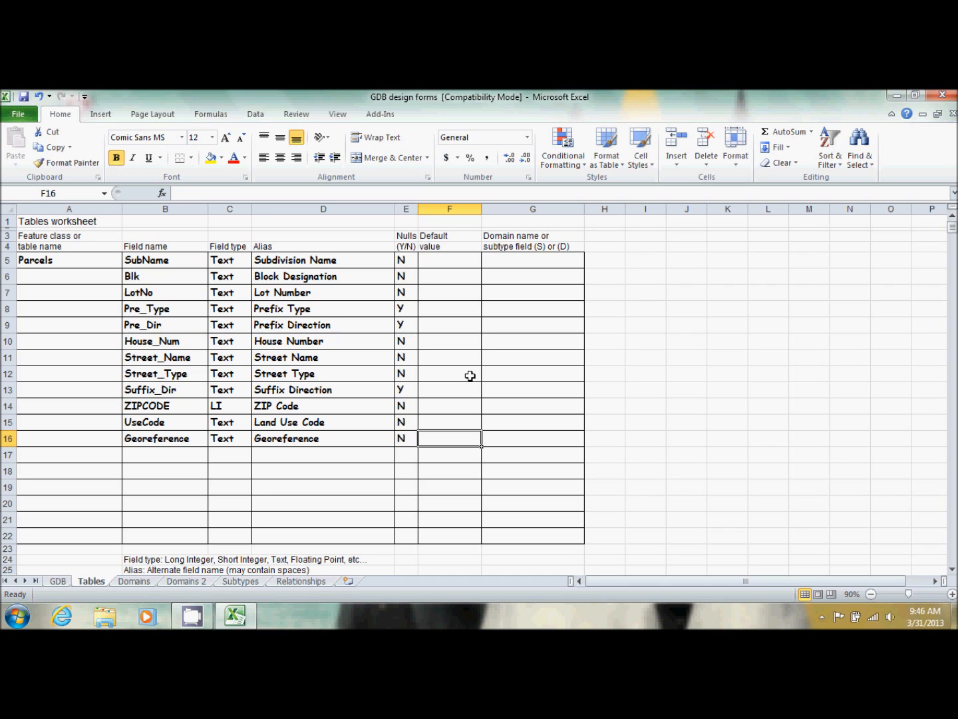
key(Up)
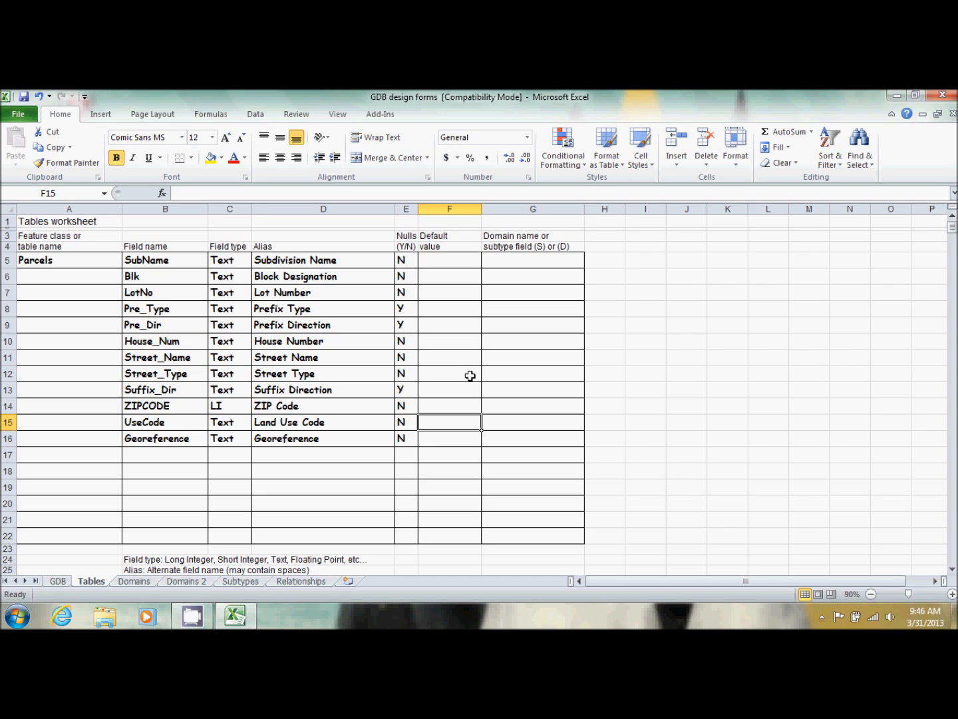
key(Right)
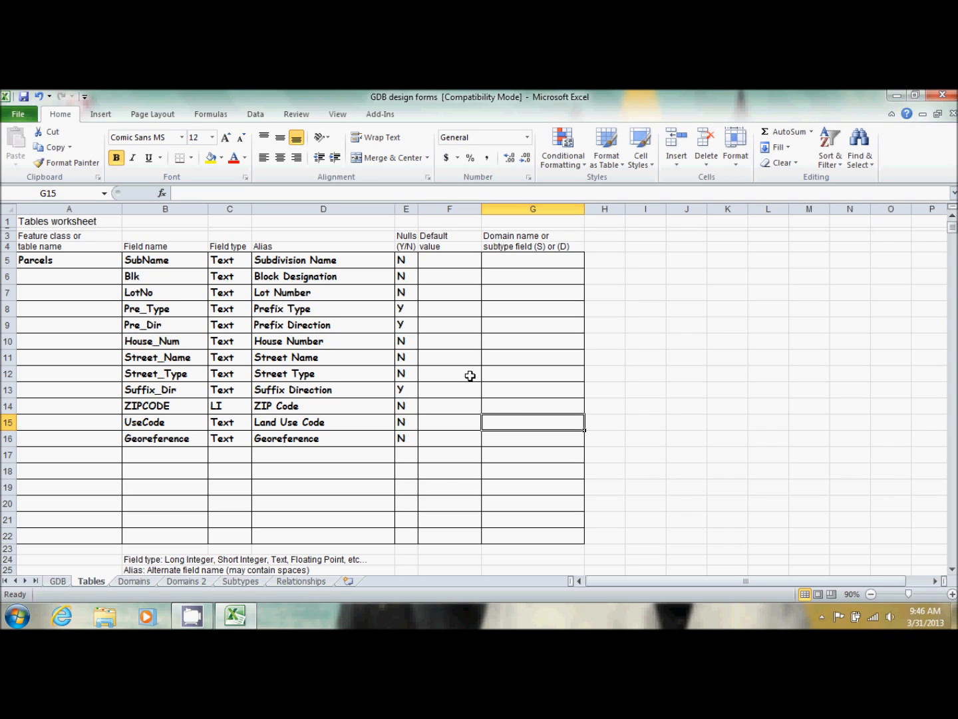
text((d)
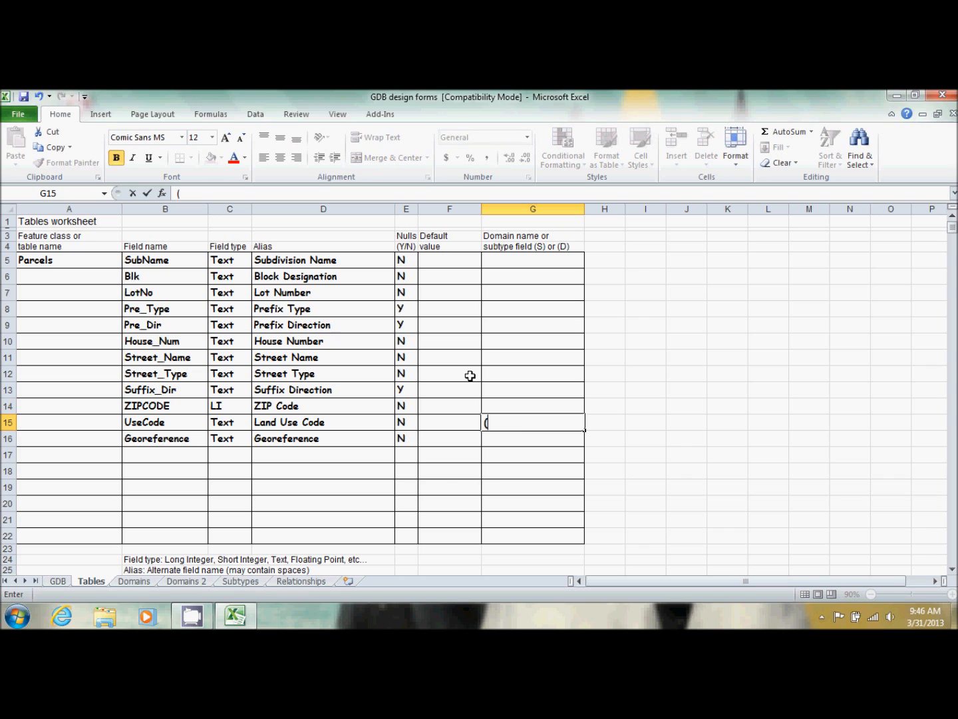
key(BackSpace)
text(D)pAR)
key(BackSpace)
key(BackSpace)
key(BackSpace)
text(ParcelUse)
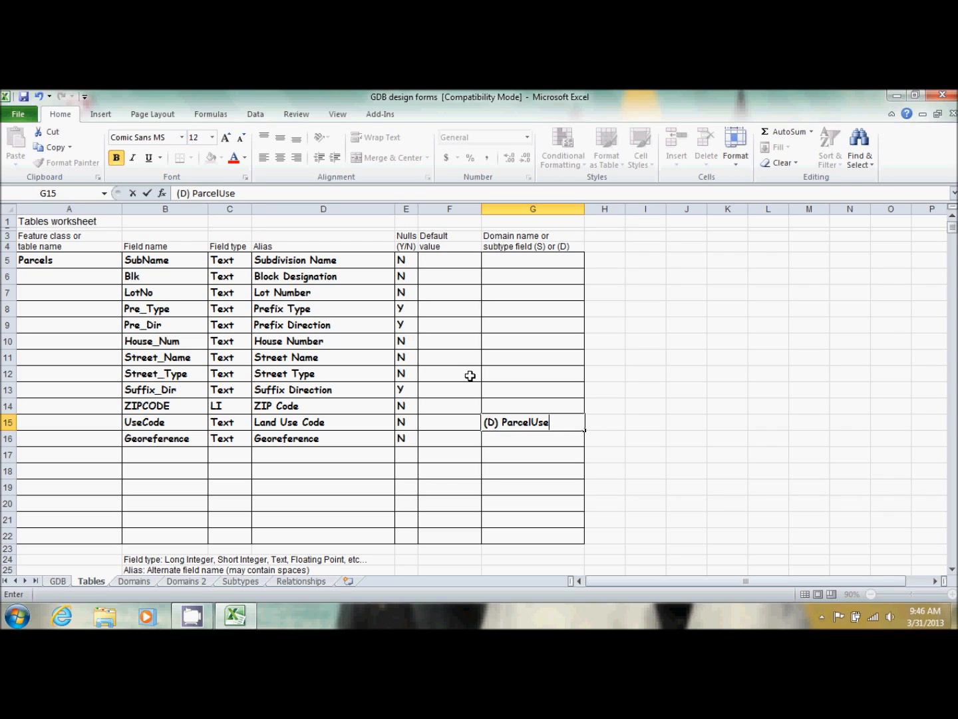
text(Codes)
On the Domains worksheet, add the domain ParcelUseCodes in row 4 with the description Use Codes for Parcels
click(135, 582)
click(72, 259)
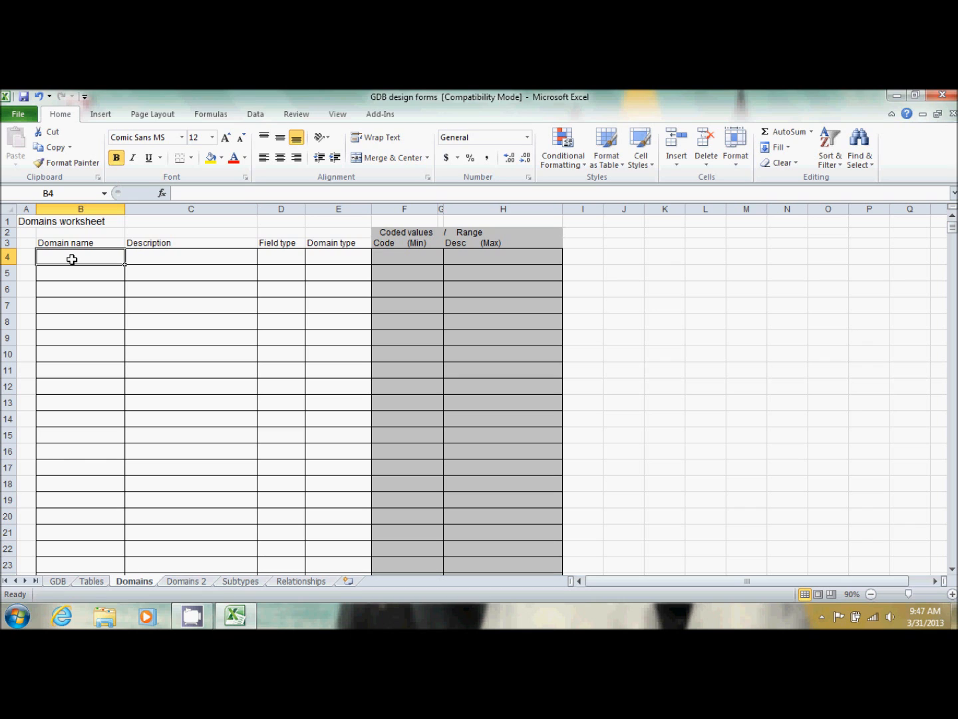
text(Par)
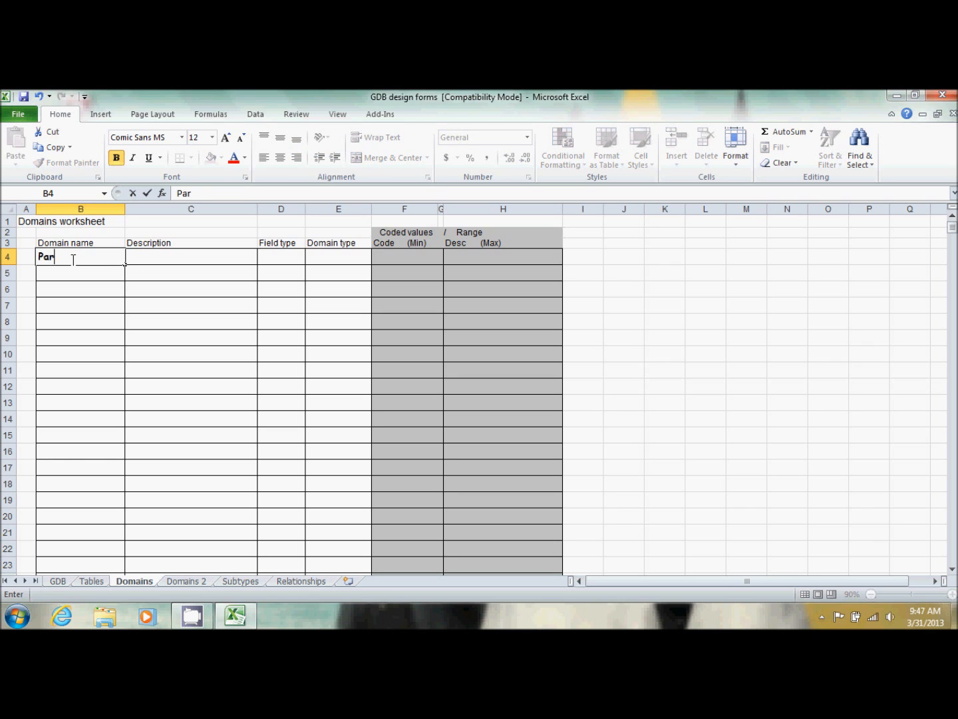
text(celUseCodes)
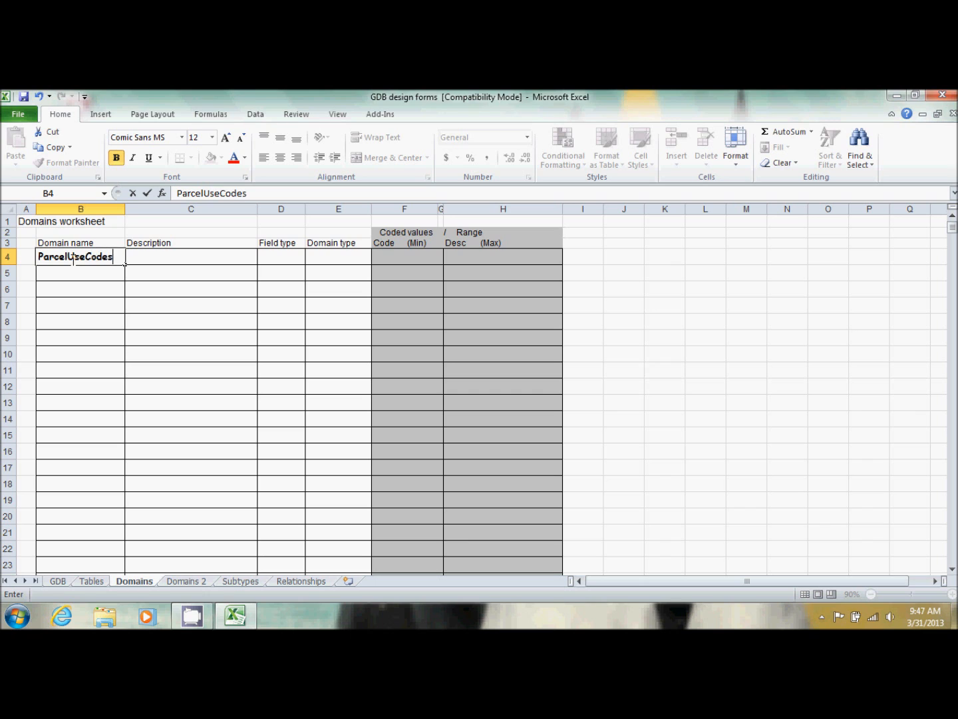
key(Tab)
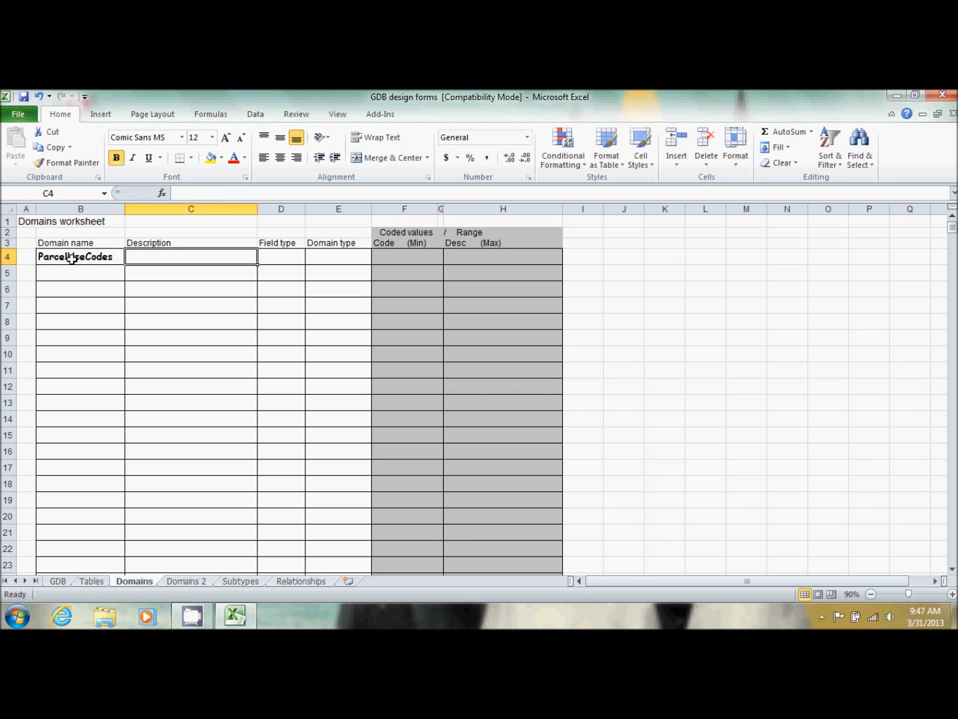
text(Use CO)
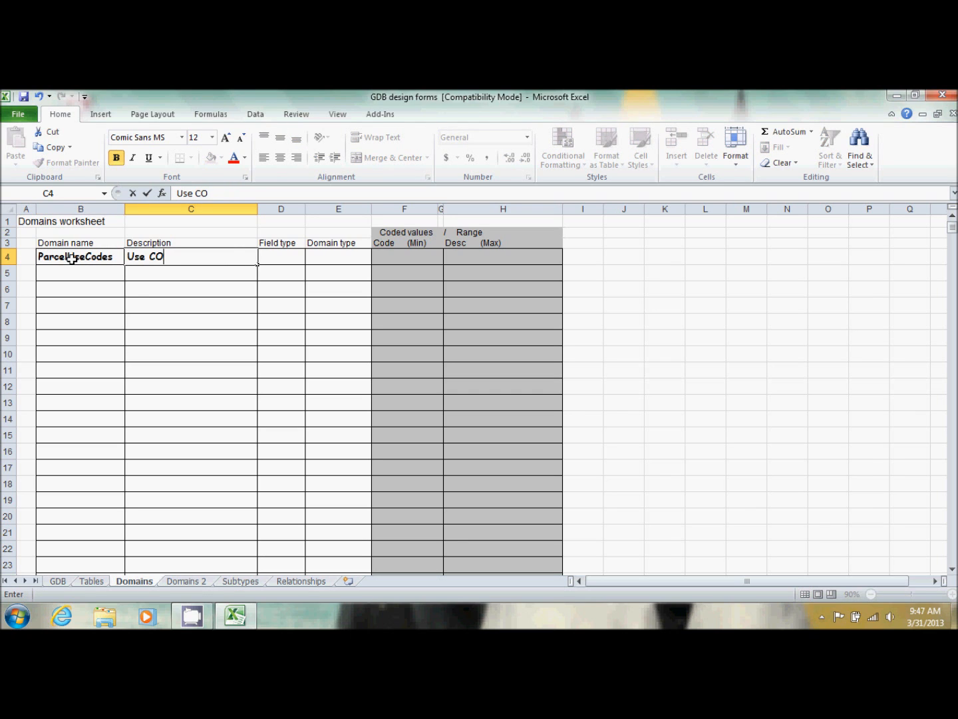
key(BackSpace)
text(odes for Parcels)
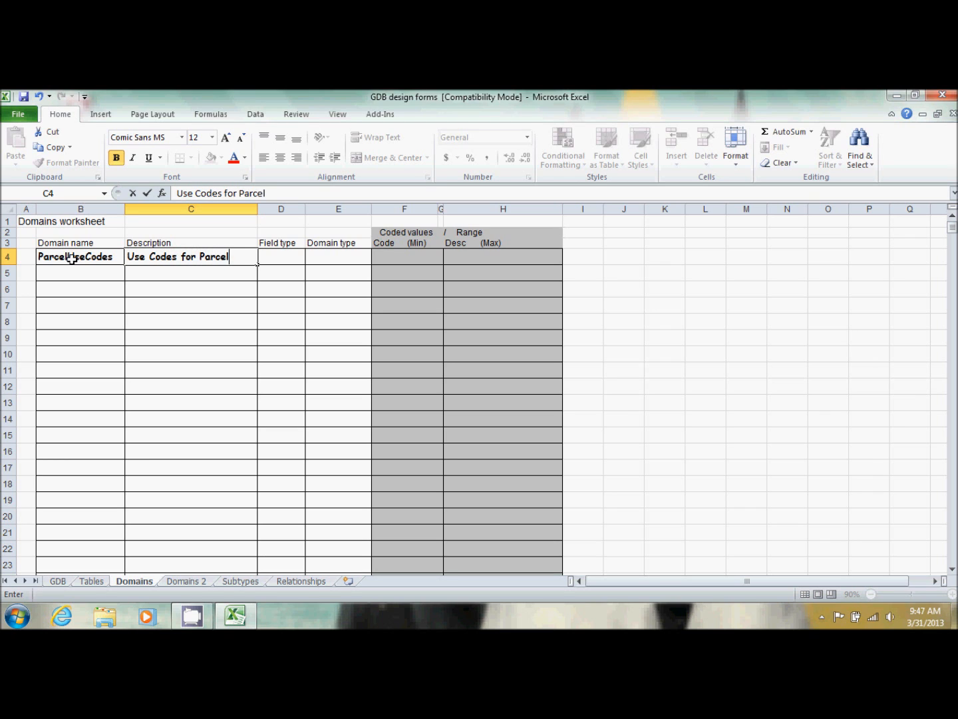
Give the ParcelUseCodes domain the field type Text and the domain type Coded value
key(Tab)
text(Text)
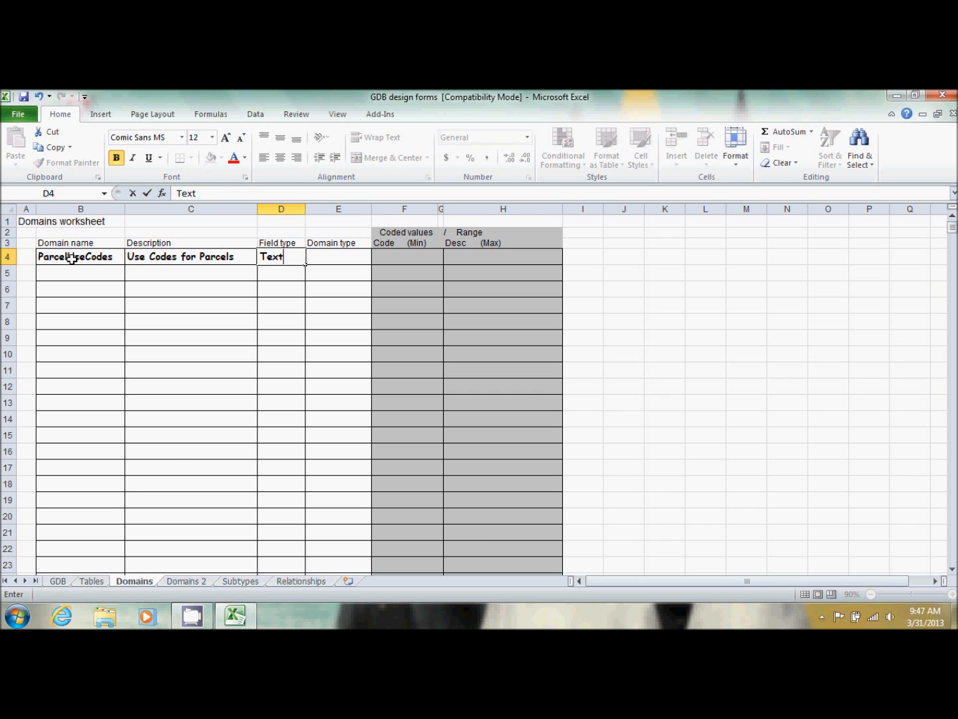
key(Tab)
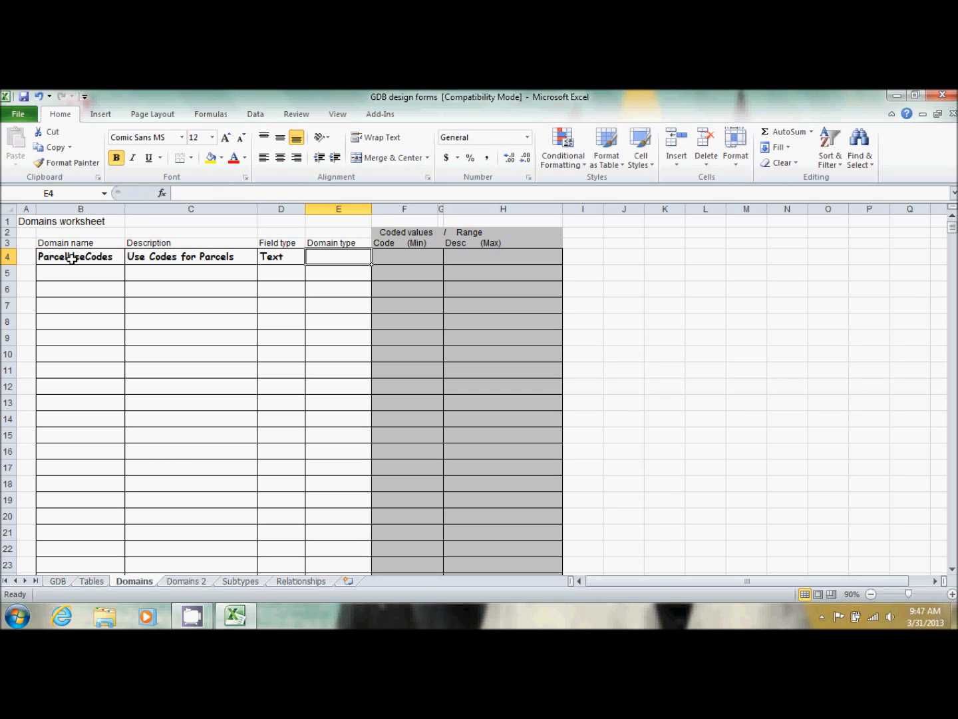
text(Code)
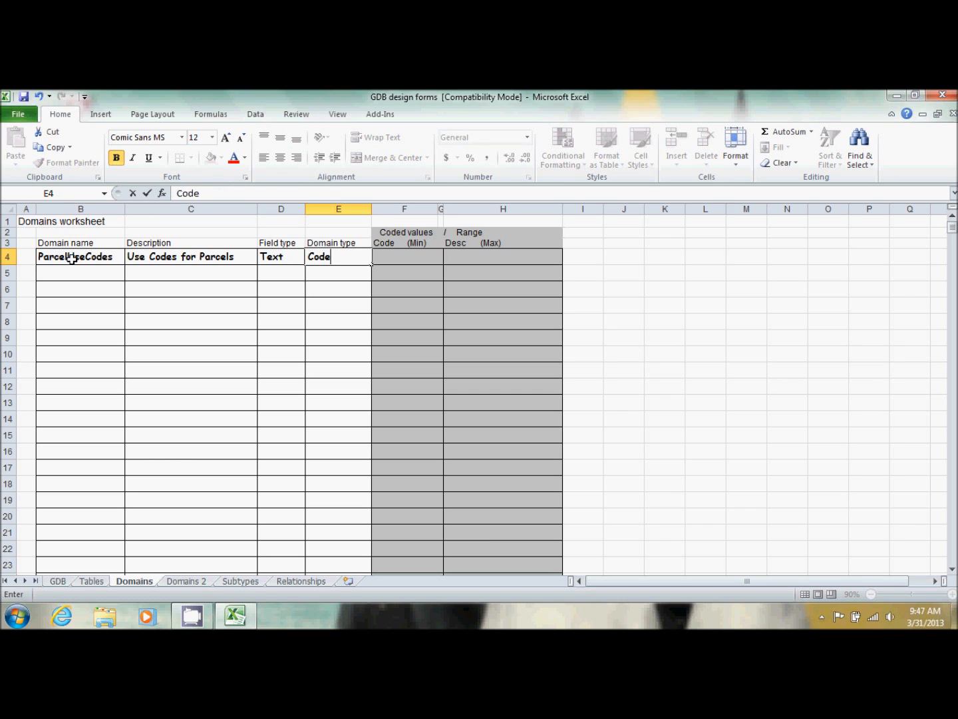
text(d value)
key(Tab)
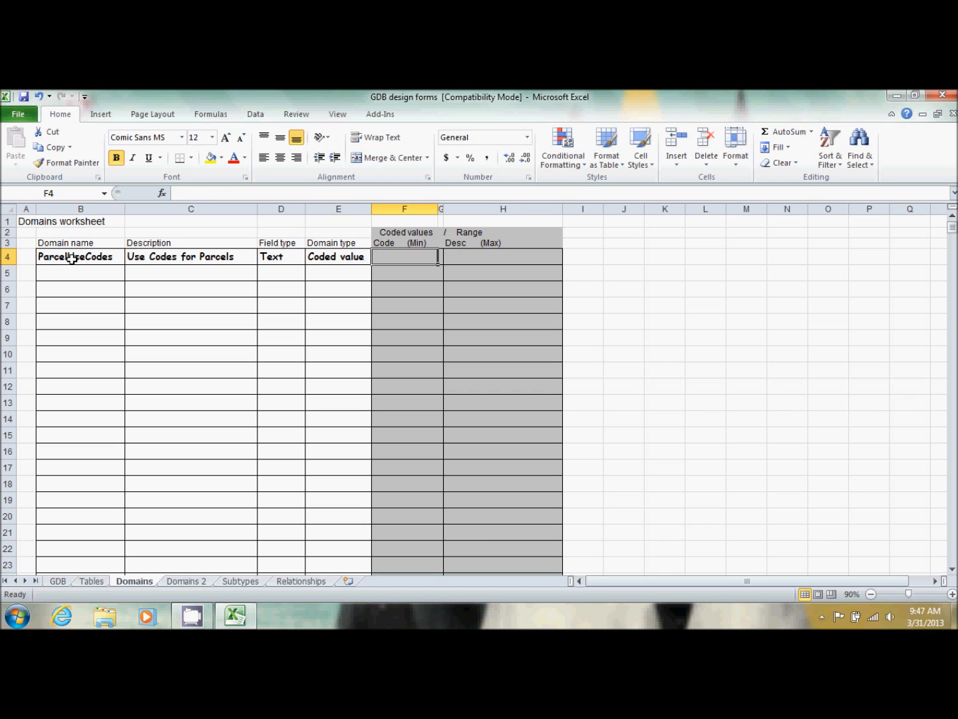
Add the coded value A1 with the description Single Family Detached to the ParcelUseCodes domain in row 4
text(a)
key(BackSpace)
text(A1)
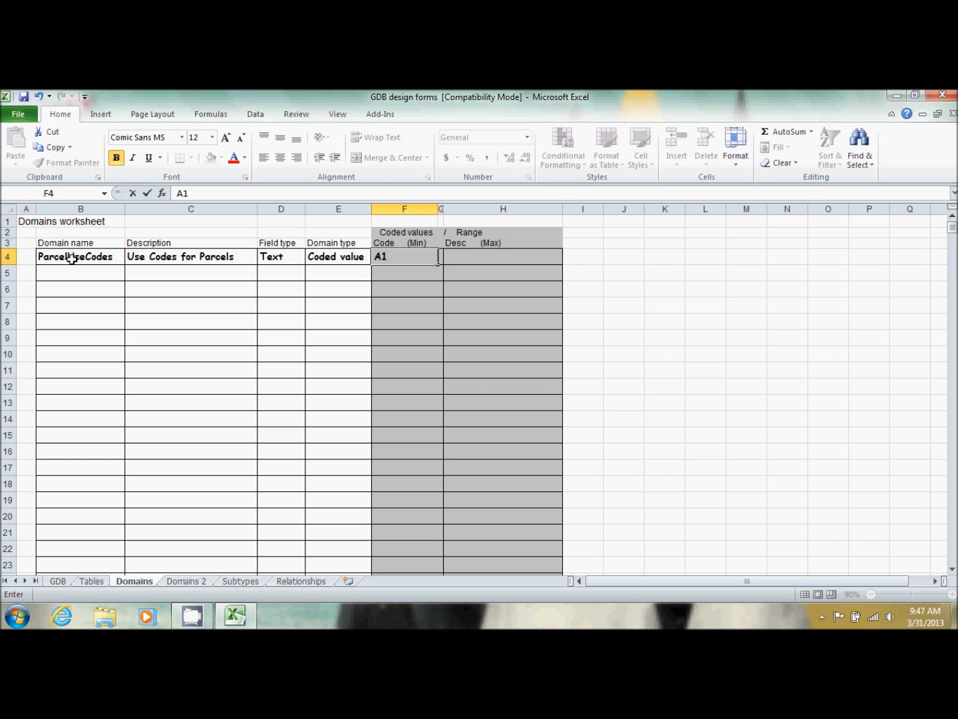
key(Tab)
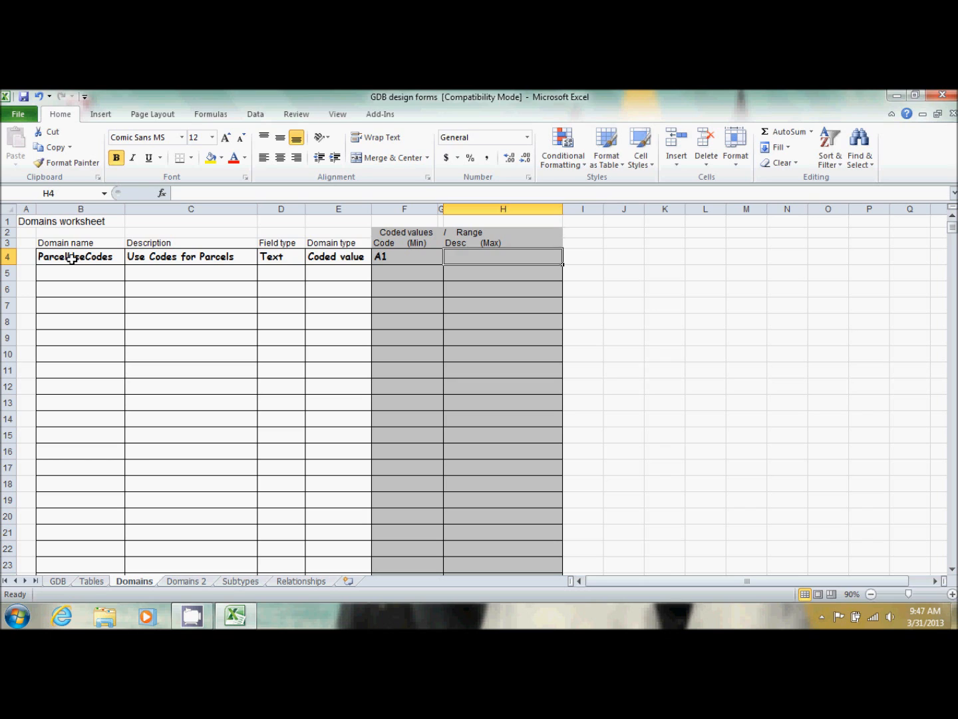
text(Single De)
key(BackSpace)
key(BackSpace)
text(Family )
text(Dest)
key(BackSpace)
key(BackSpace)
text(tached)
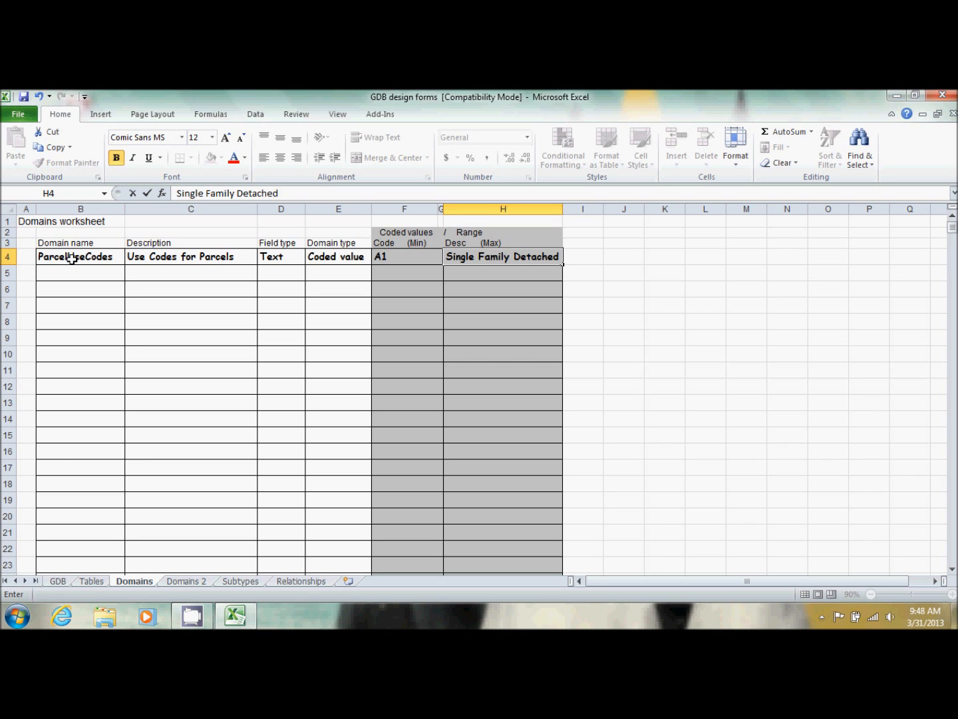
key(Return)
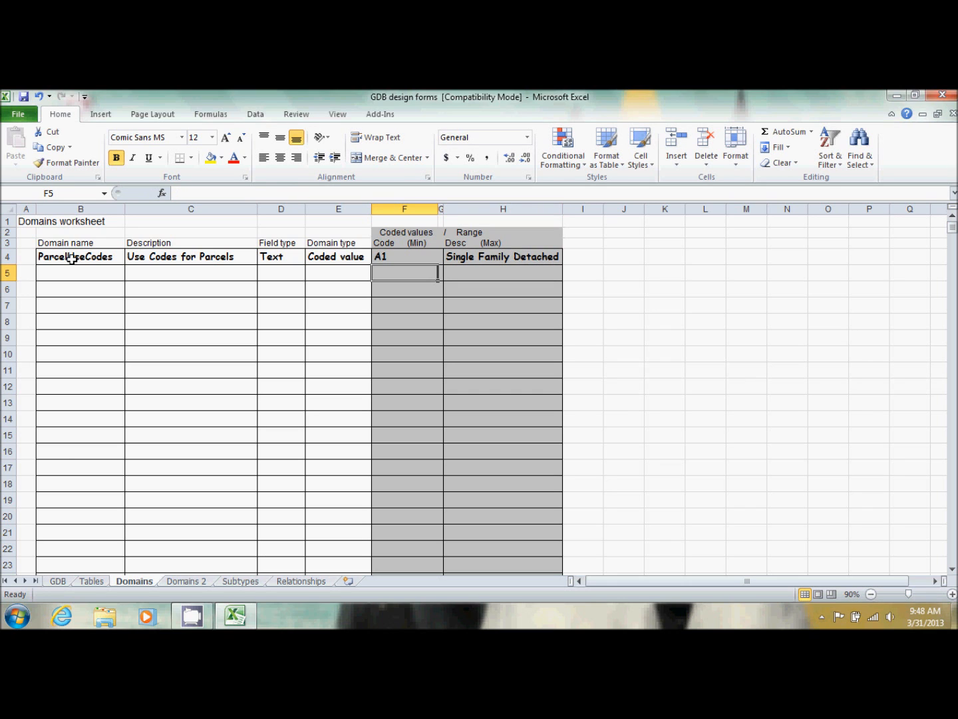
Add the coded value A2 with the description Mobile Homes in row 5
text(A@)
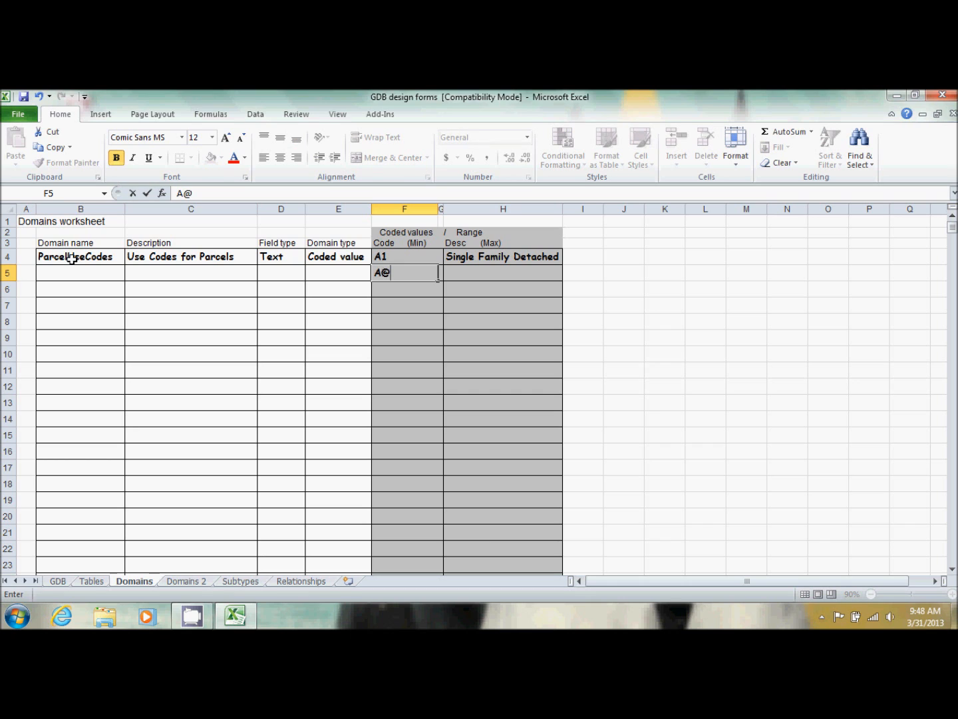
key(BackSpace)
text(2)
key(Tab)
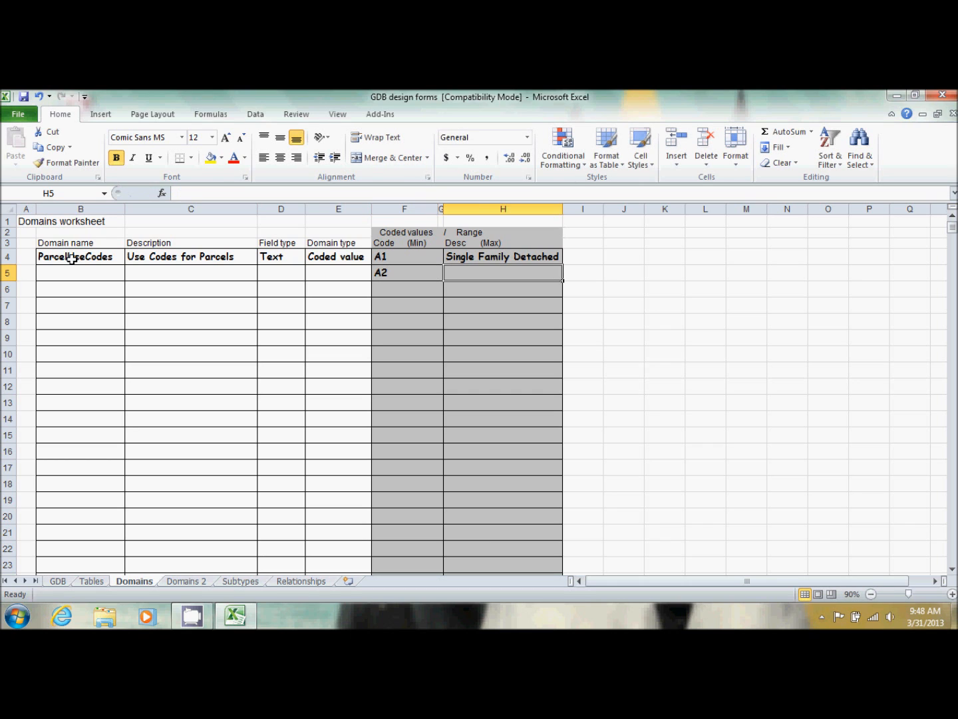
text(M)
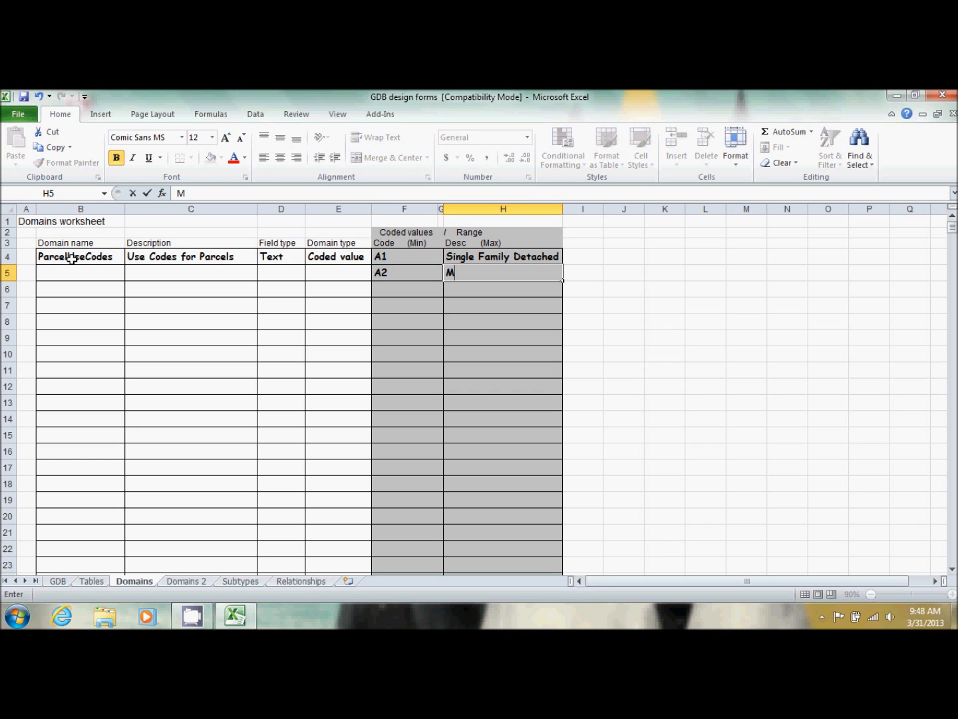
text(obile Homes)
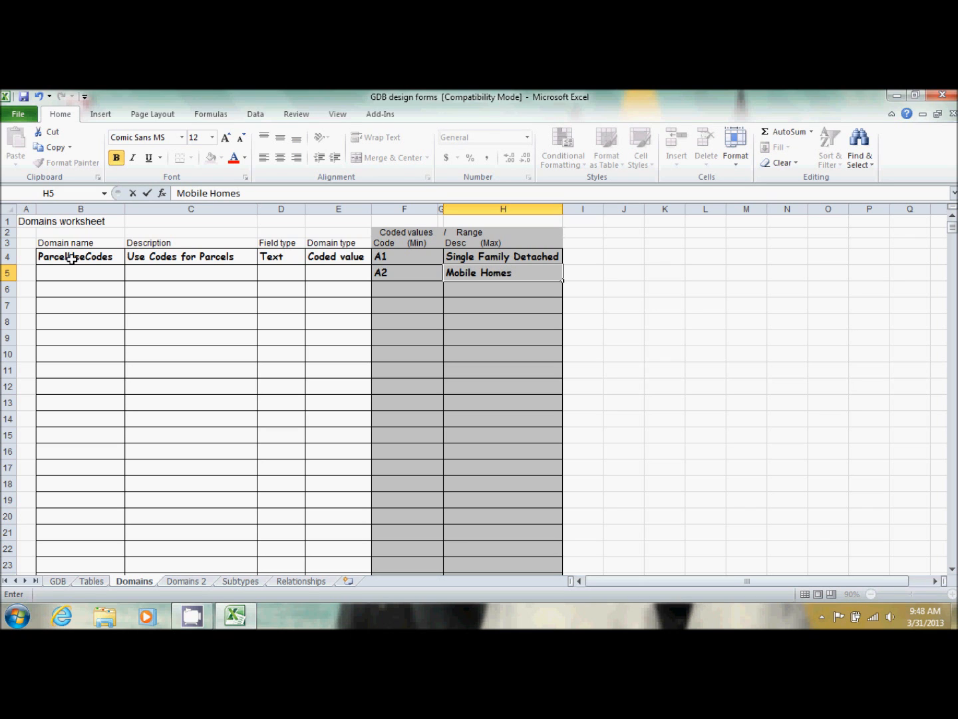
key(Return)
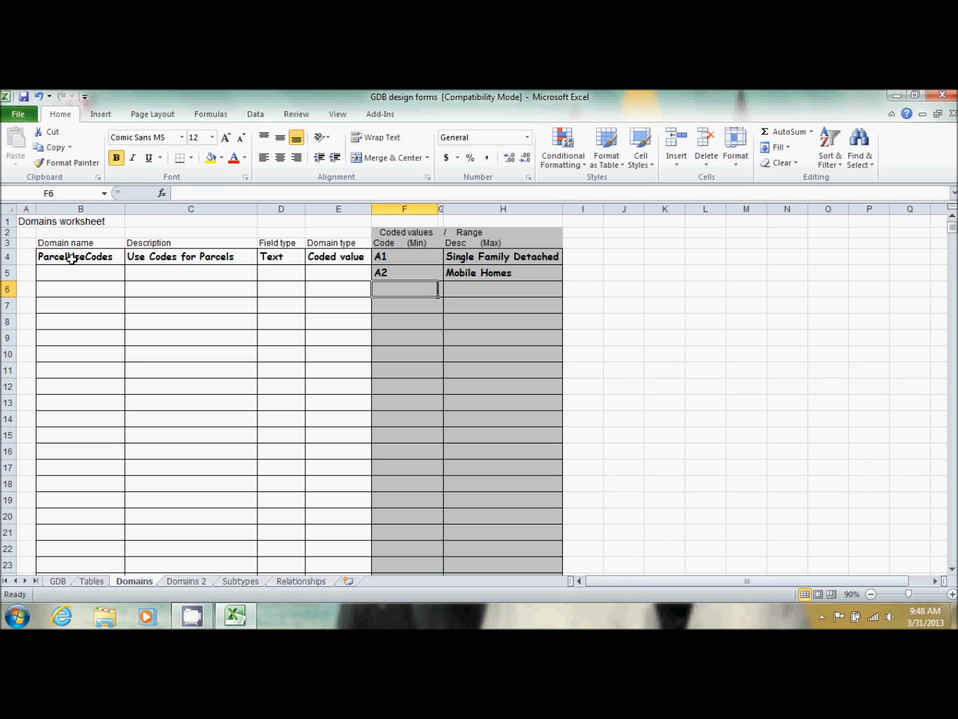
Enter the code CITY in row 6 of the coded values
text(CITY)
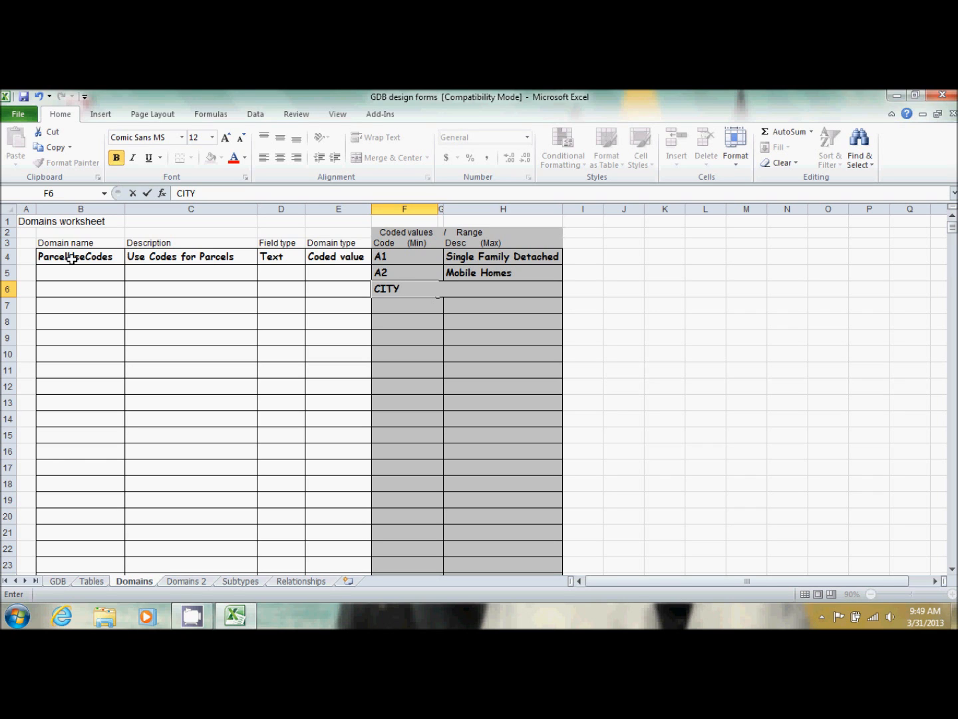
key(Return)
Try the differently capitalized codes City and city in rows 7 and 8, and clear both entries
text(City)
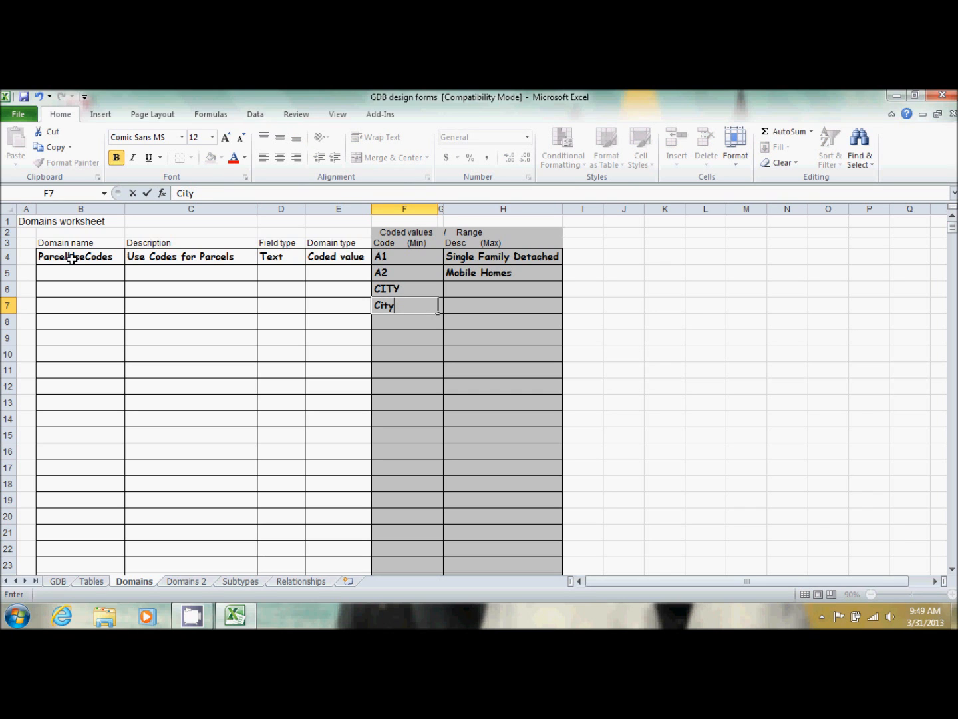
key(Return)
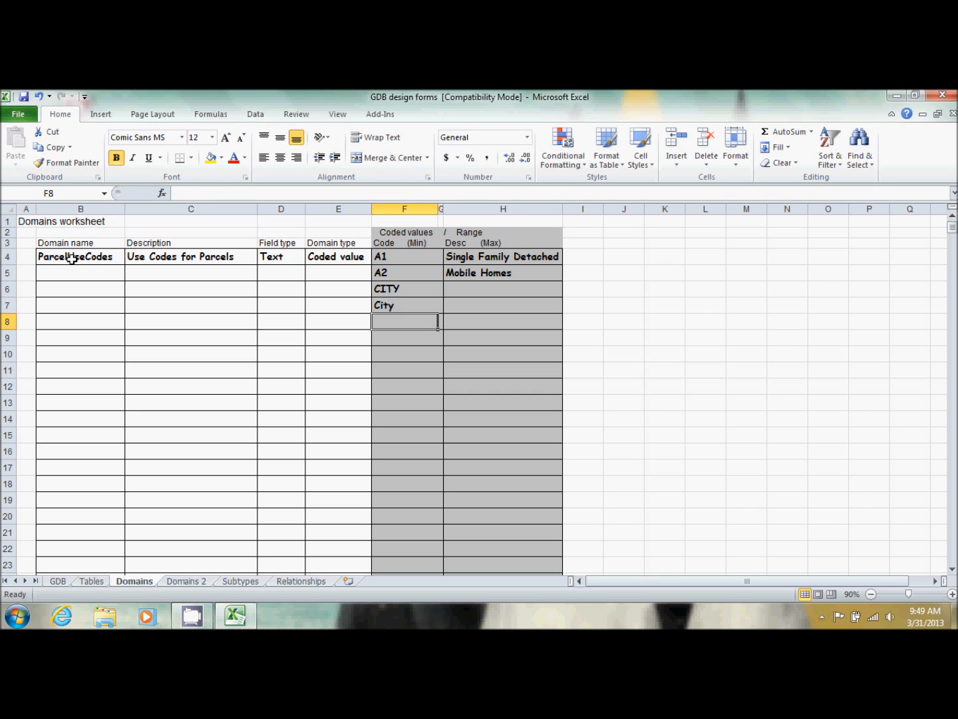
text(Cit)
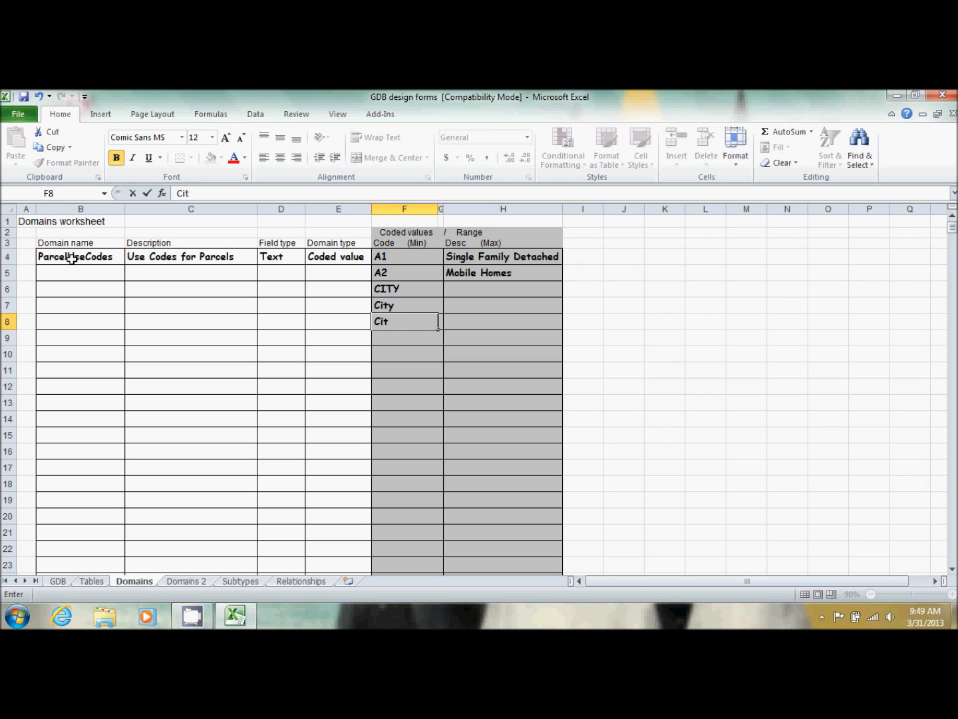
key(BackSpace)
key(BackSpace)
key(BackSpace)
key(BackSpace)
text(city)
drag(413, 323, 394, 306)
key(BackSpace)
key(Delete)
Describe the CITY code in row 6 as Developed City Property
key(Up)
key(Right)
key(Right)
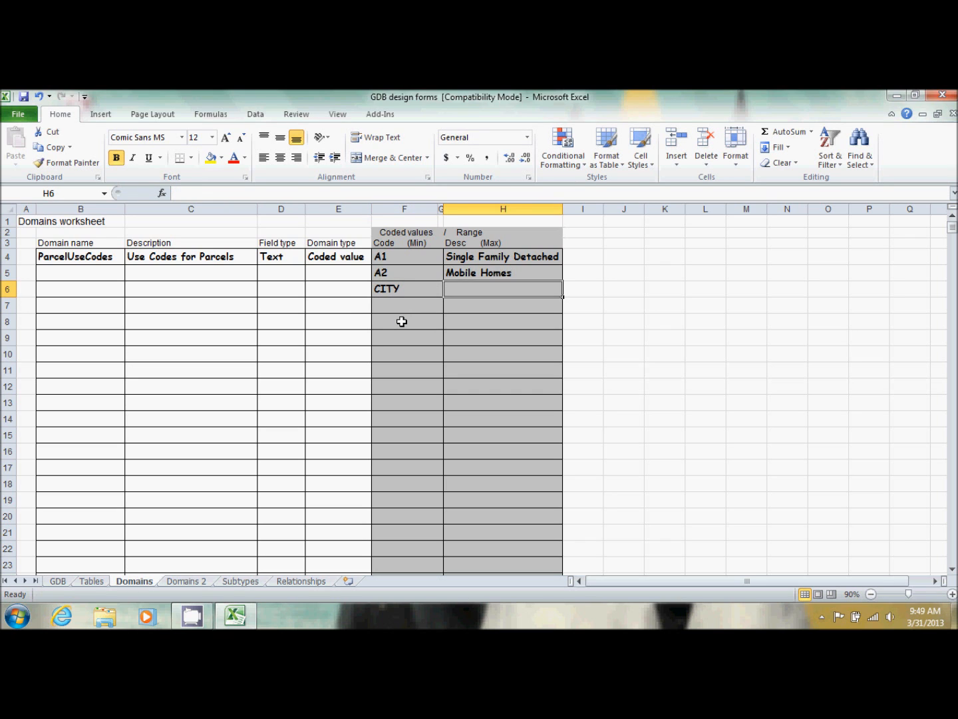
text(Developed City Property)
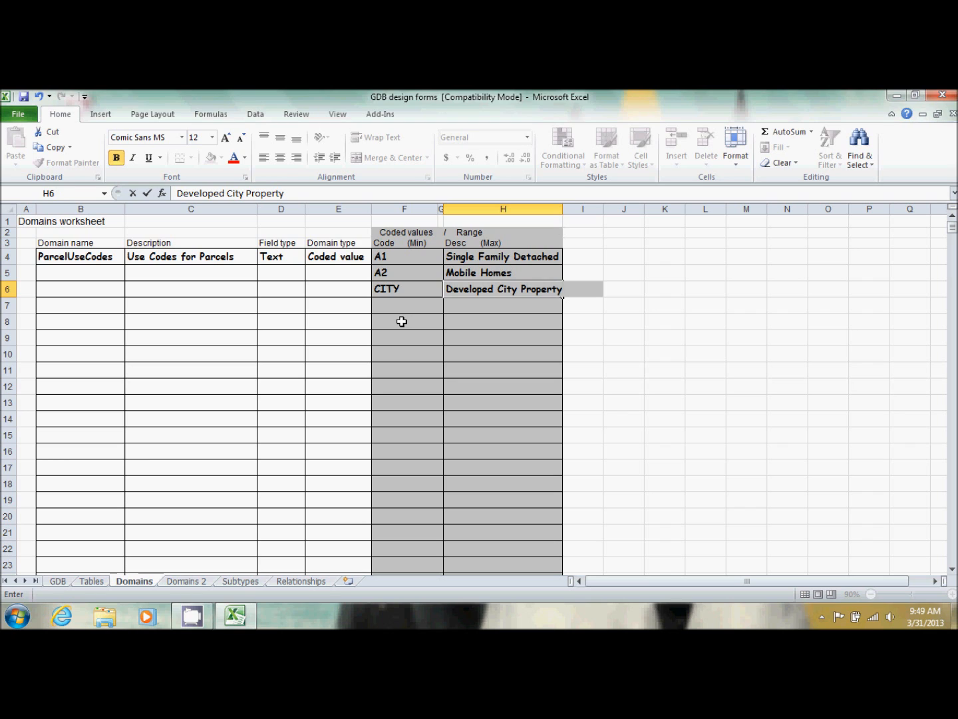
key(Return)
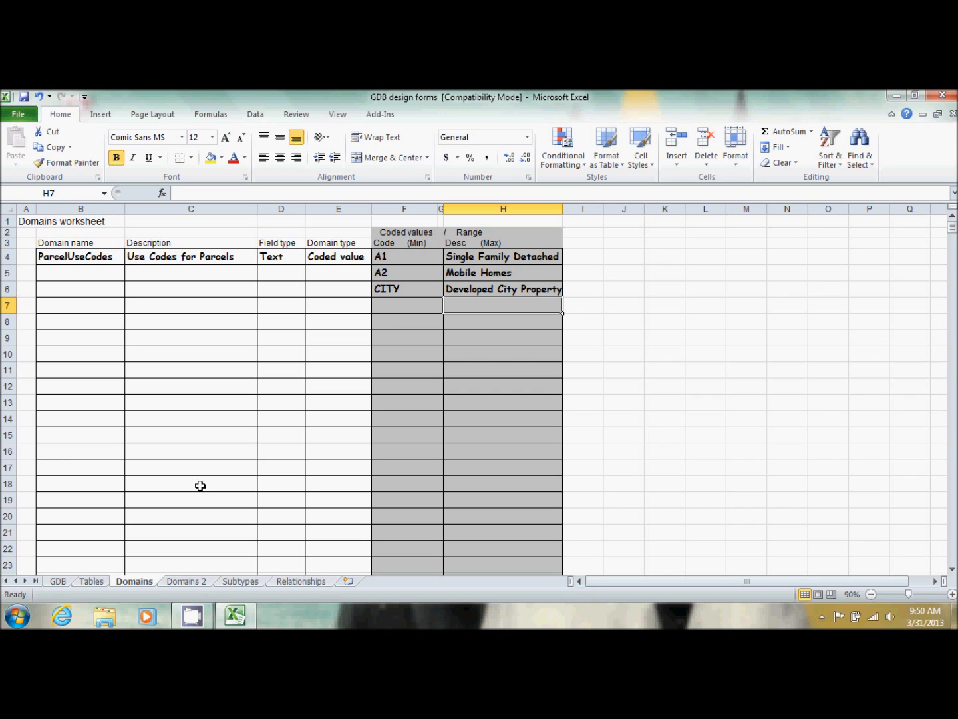
On the Tables worksheet, assign the domain (D) StTypeAbbrv to the Street_Type field in row 12
click(93, 582)
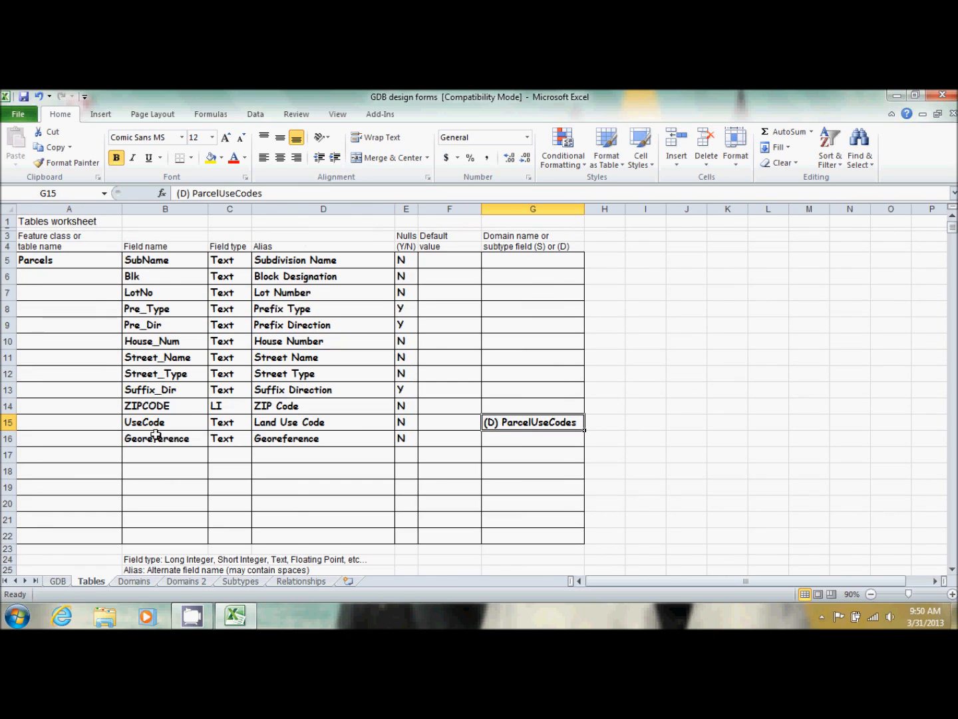
click(487, 371)
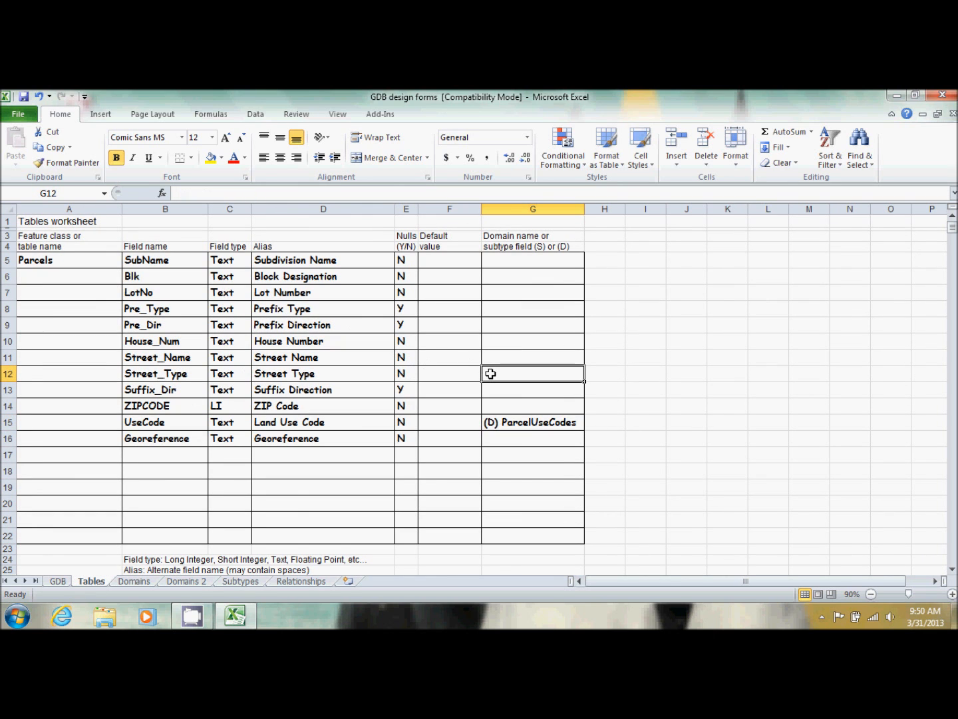
text((D)
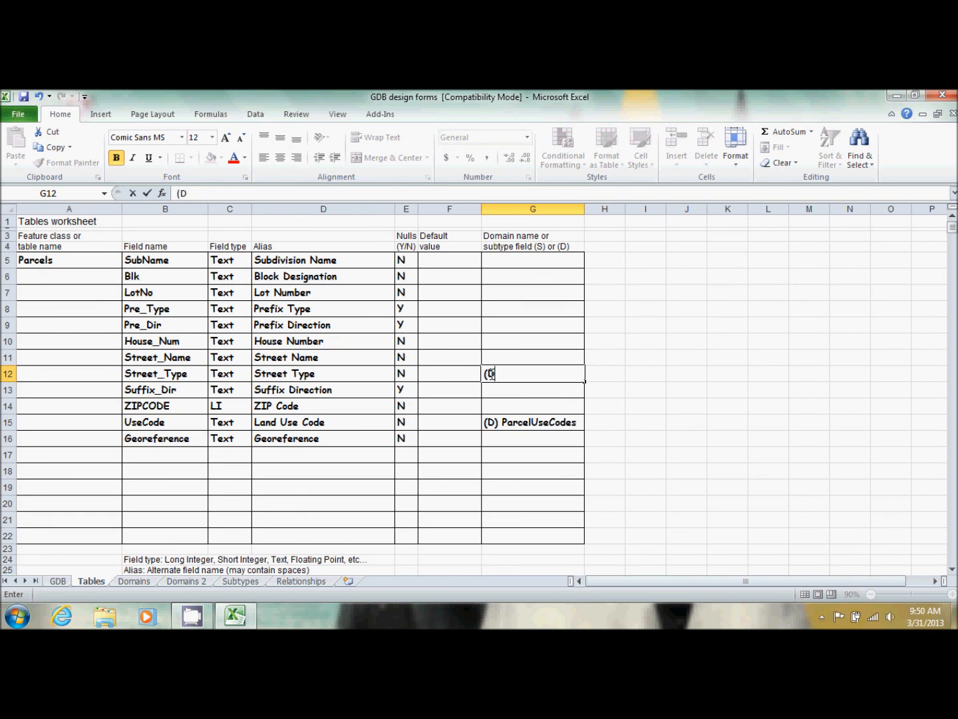
text() StTypeAbbrv)
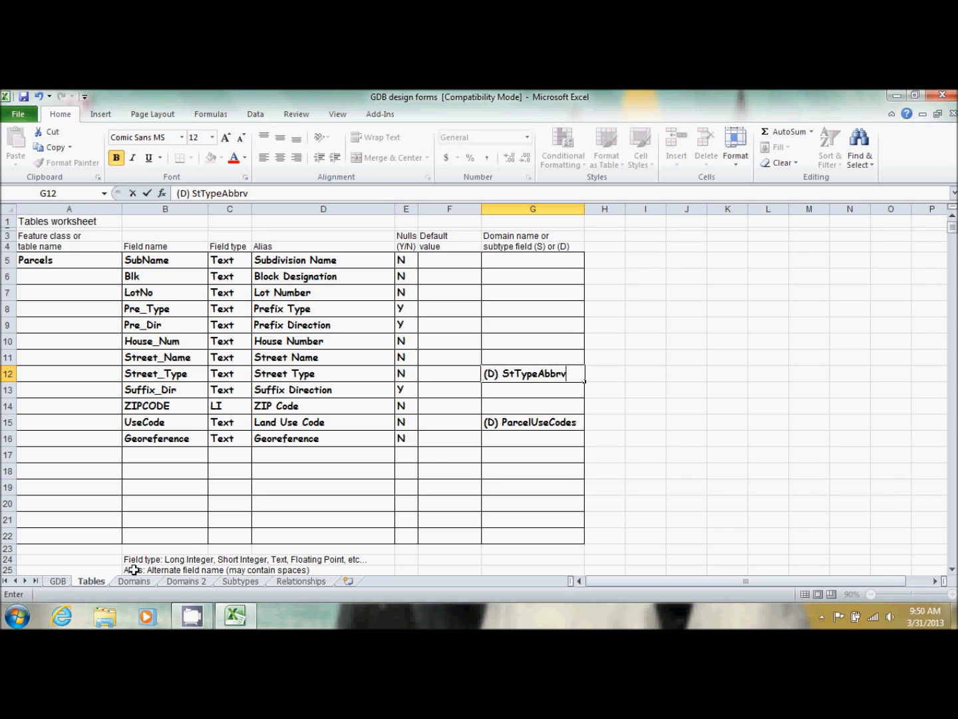
On the Domains 2 worksheet, enter the domain name StTypeAbbrv in row 4
click(170, 579)
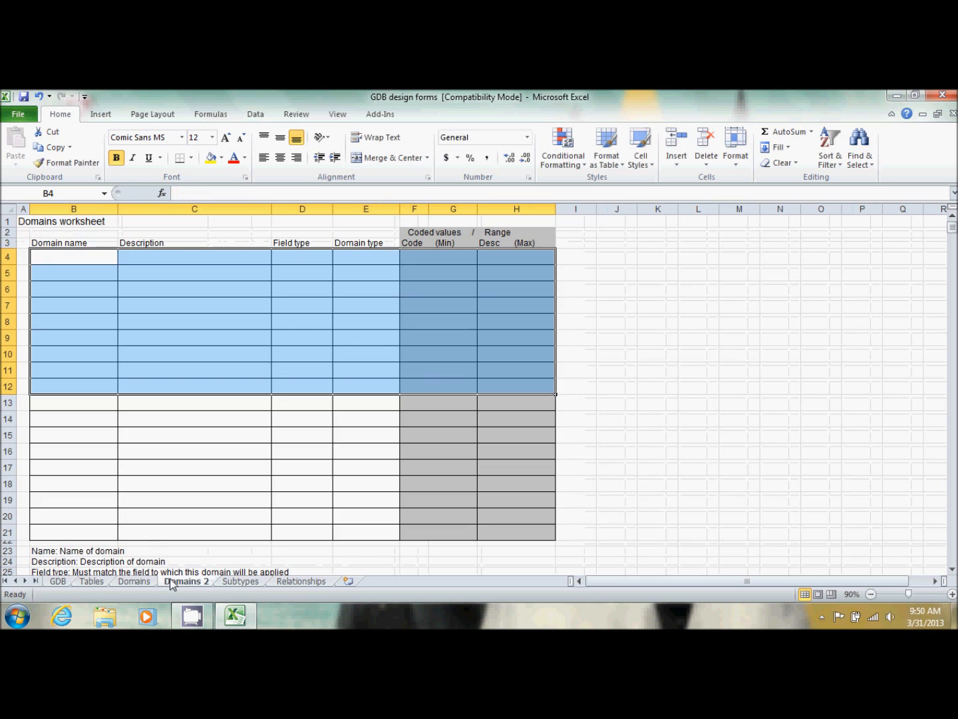
click(131, 579)
scroll(222, 448, down, 2)
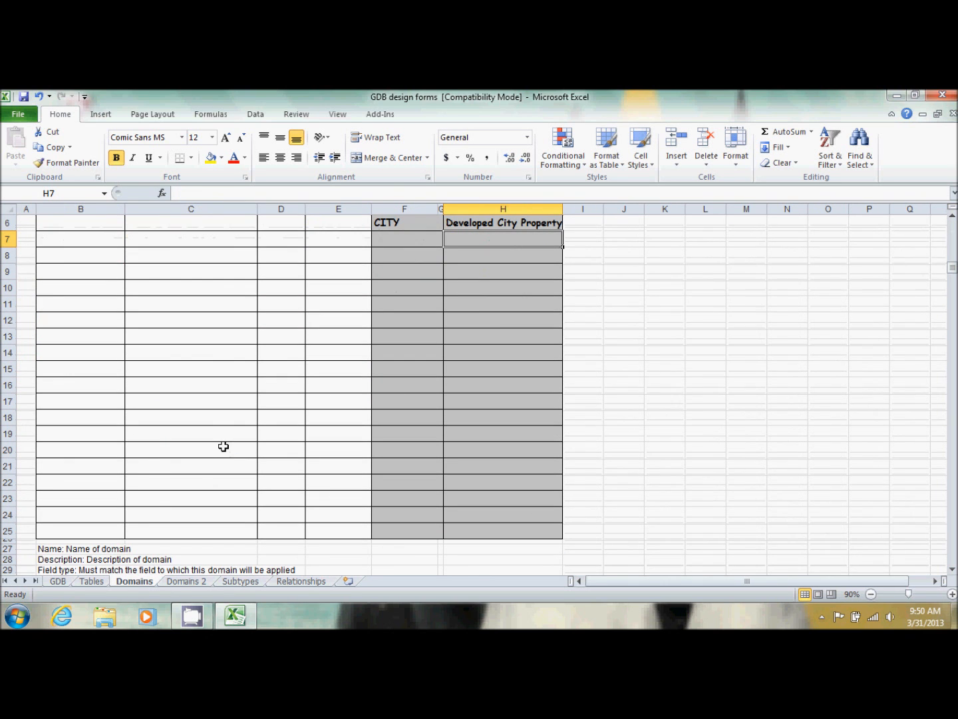
scroll(303, 412, up, 2)
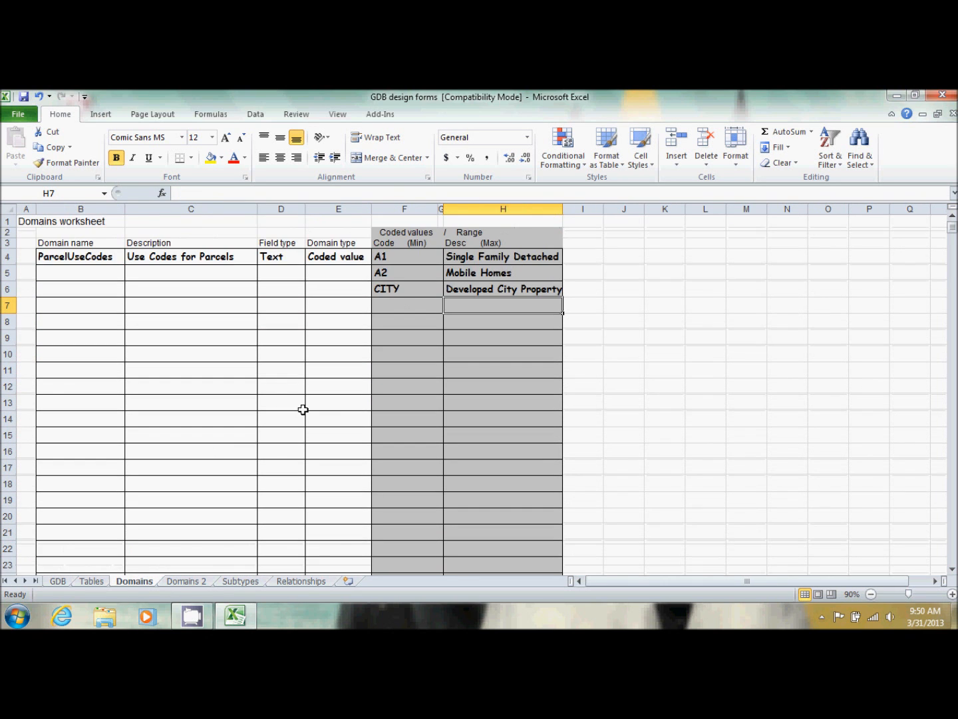
click(186, 582)
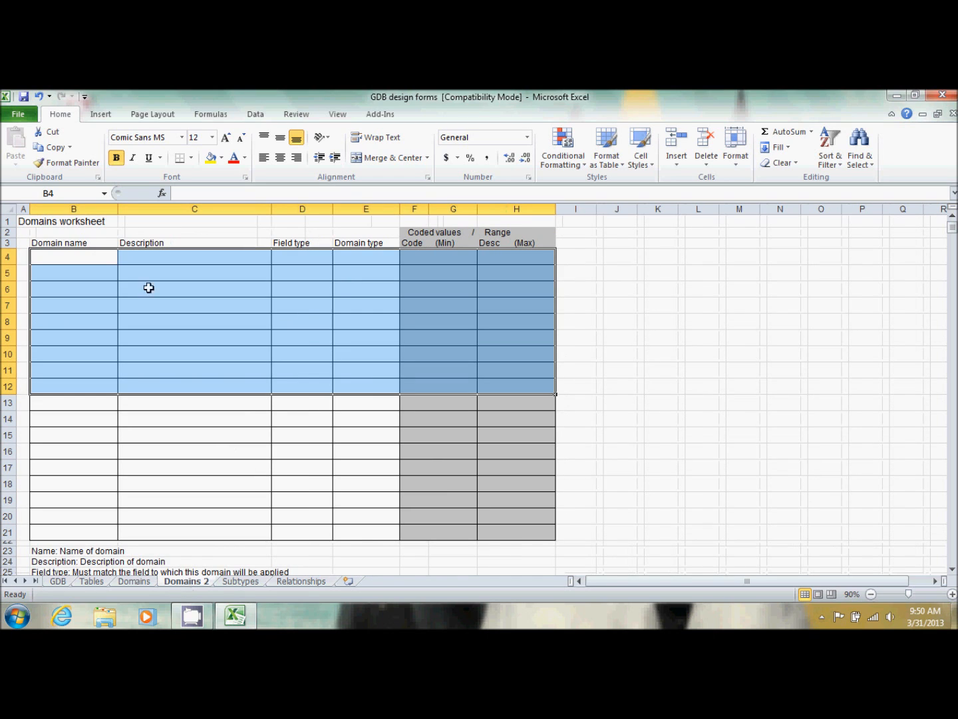
click(76, 261)
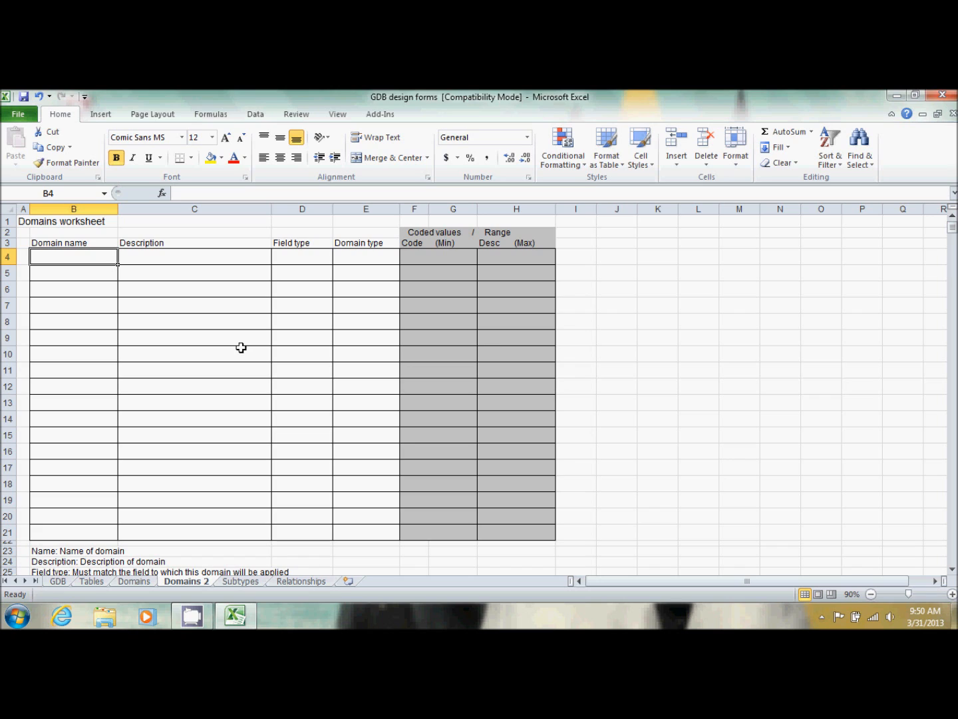
text(St)
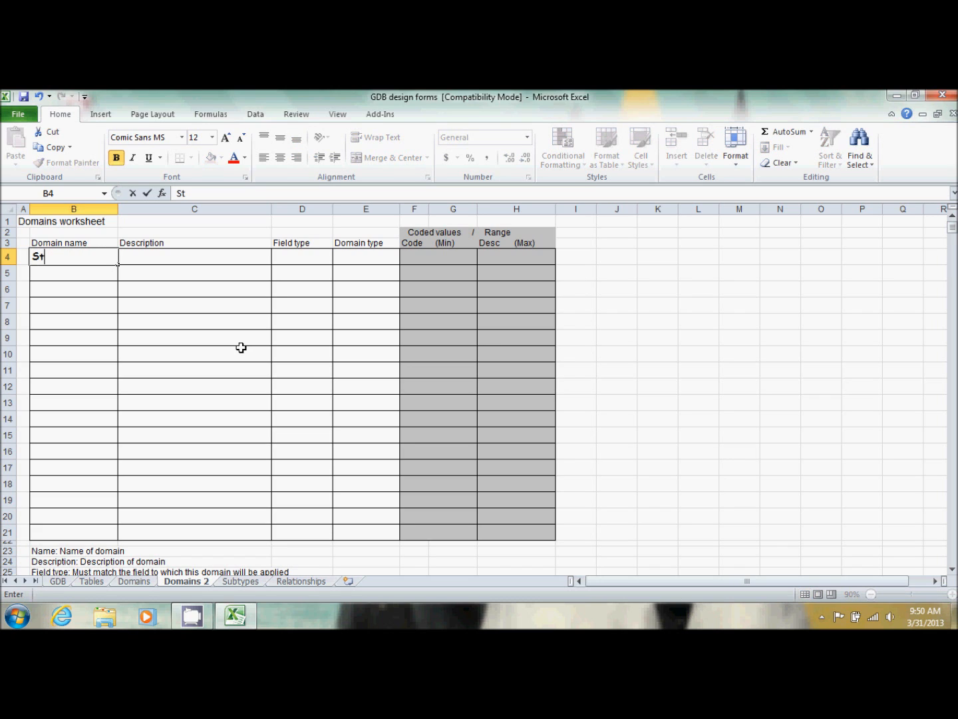
text(TypeAbbrv)
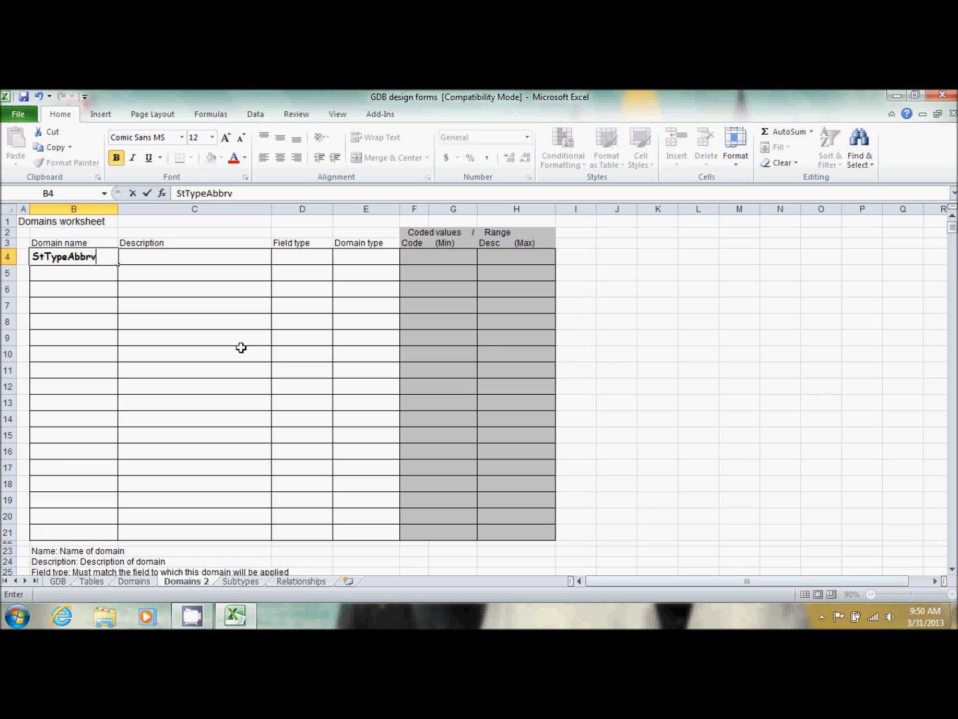
key(Tab)
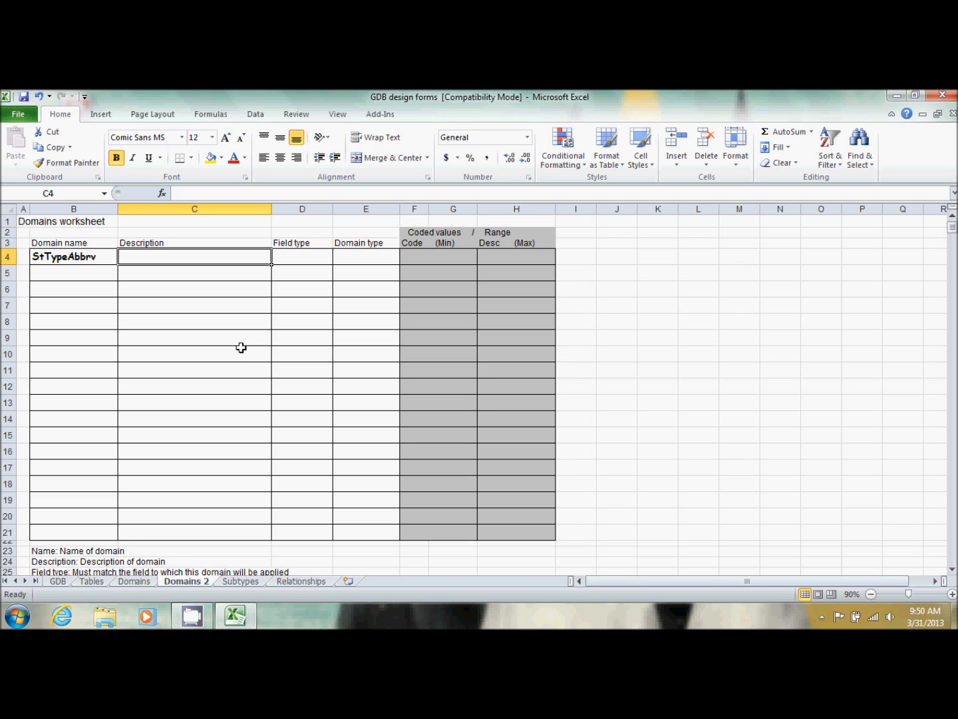
Open the Suffix text document from the ESRIPress\GIST3\Data folder on the C: drive in Notepad
click(108, 615)
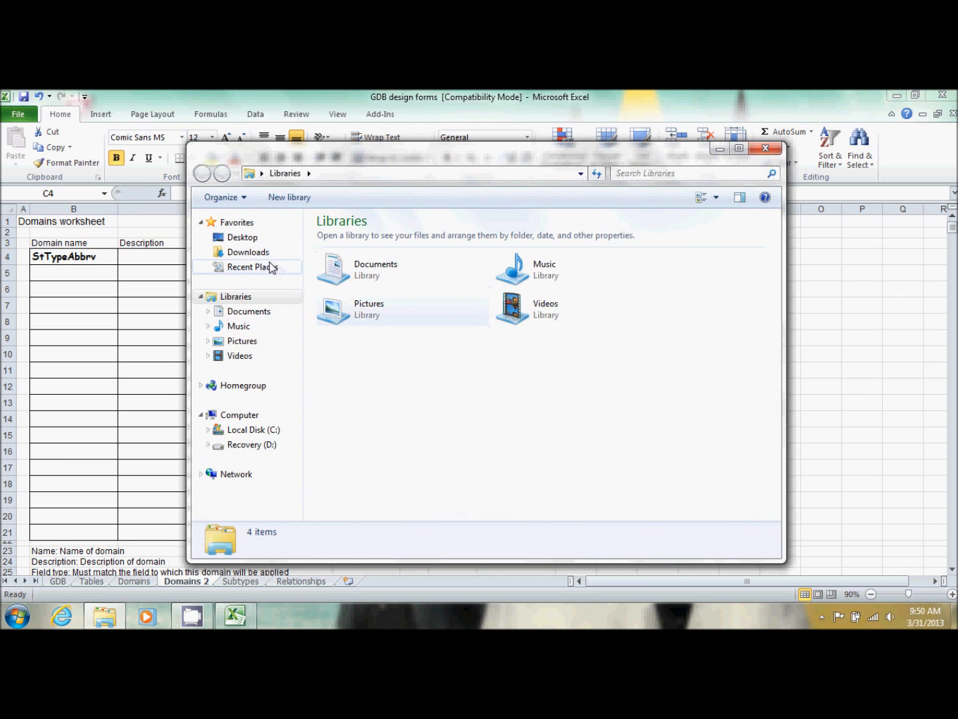
click(272, 431)
double_click(364, 254)
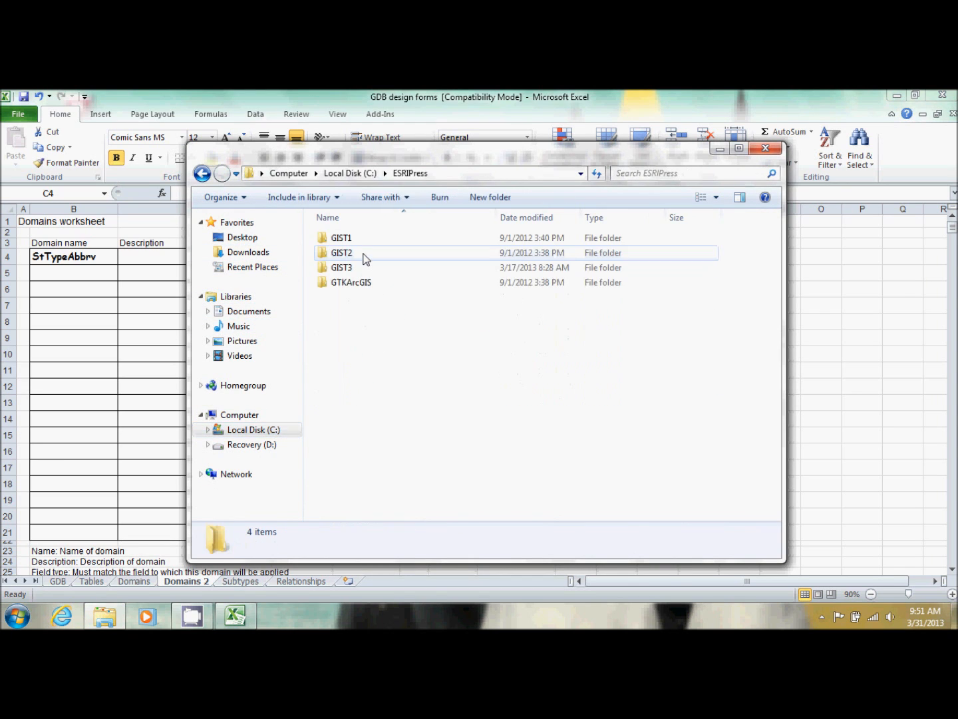
double_click(351, 268)
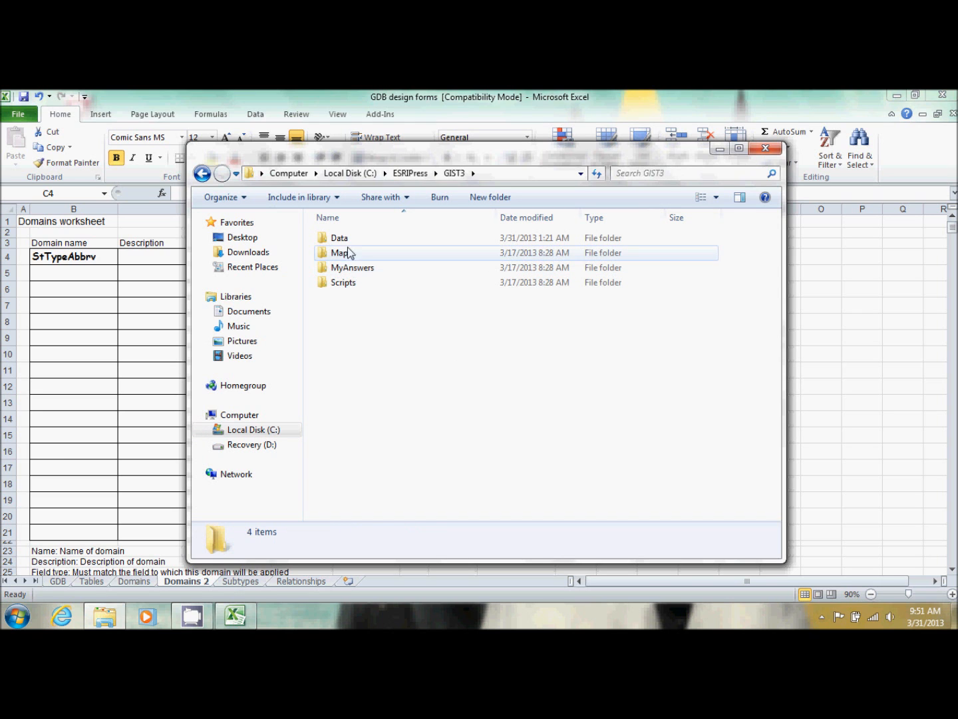
double_click(350, 241)
scroll(407, 473, down, 5)
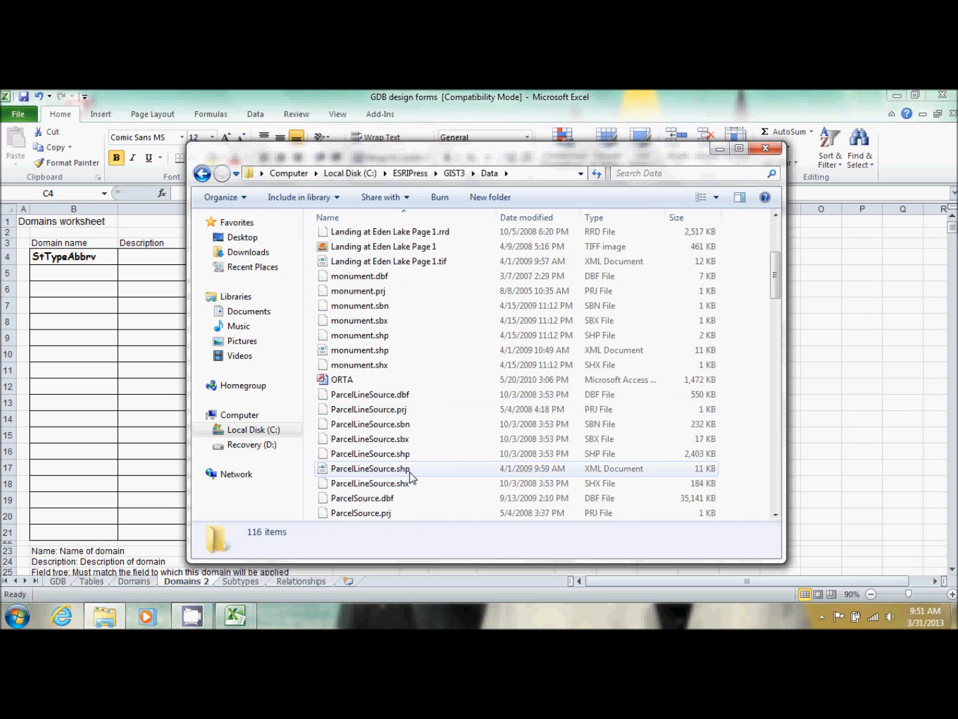
scroll(410, 475, down, 15)
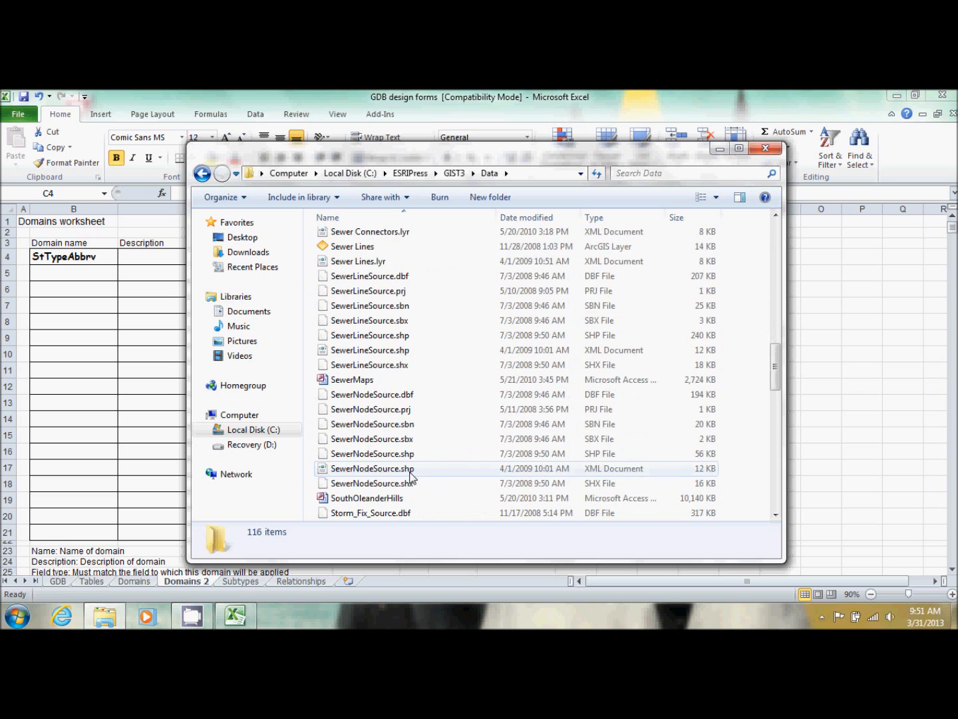
scroll(411, 475, down, 1)
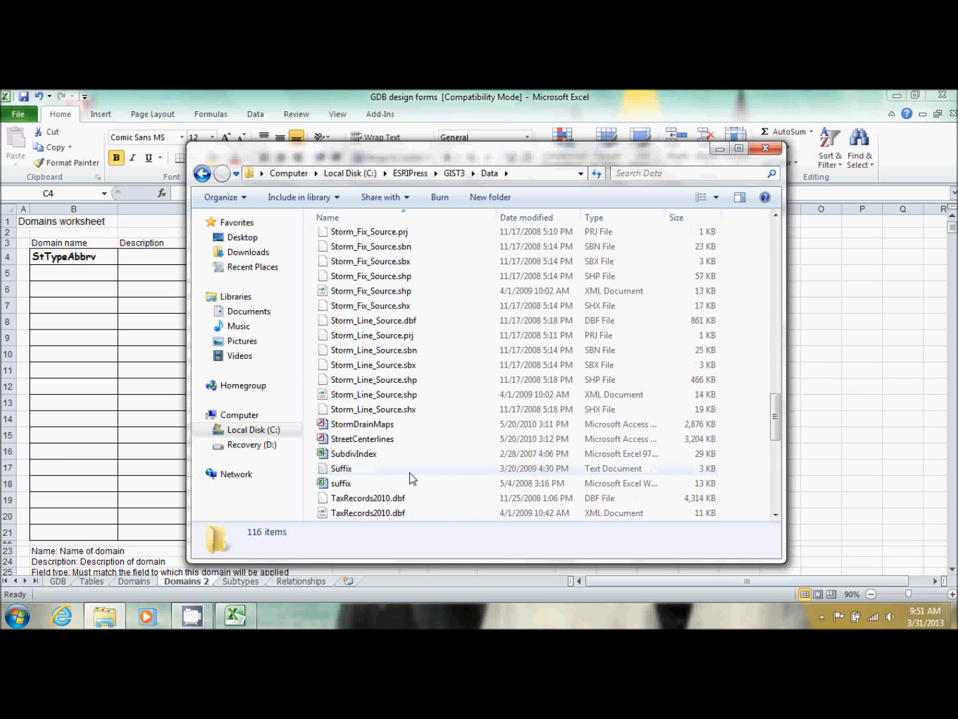
click(352, 470)
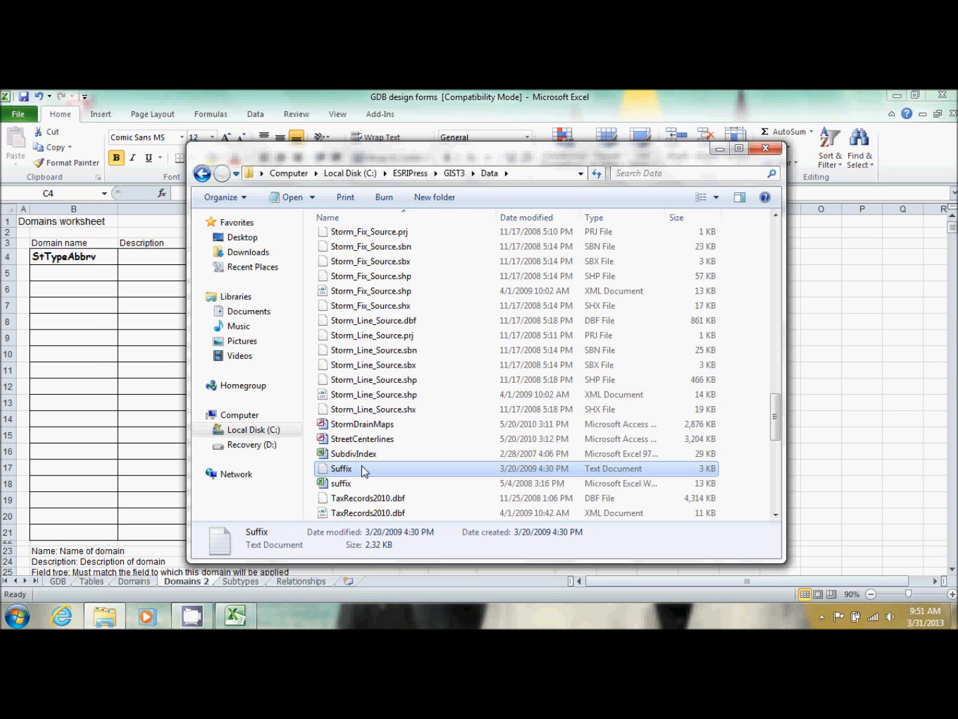
double_click(359, 470)
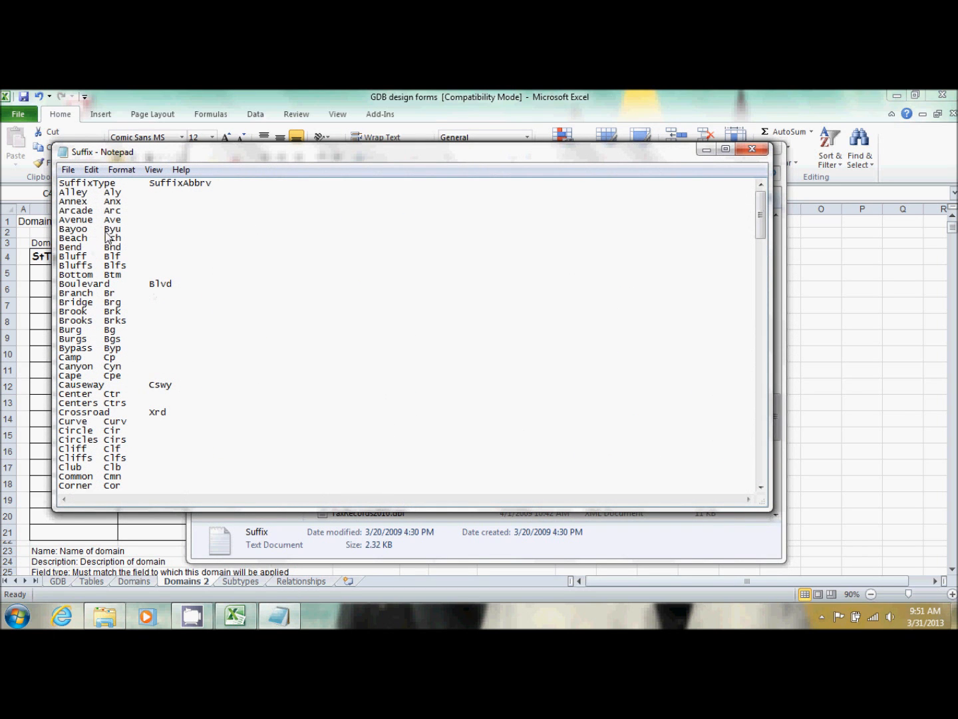
Examine the whole list of street suffix types and abbreviations, and close the Suffix file and its folder window
scroll(99, 297, down, 2)
scroll(100, 297, down, 12)
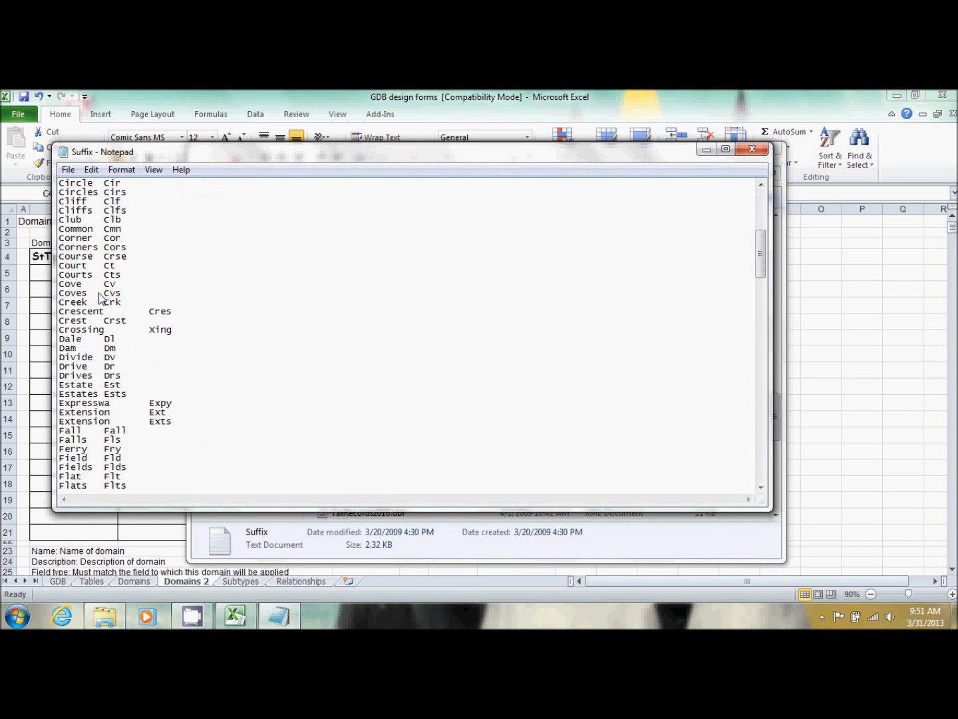
scroll(112, 353, down, 16)
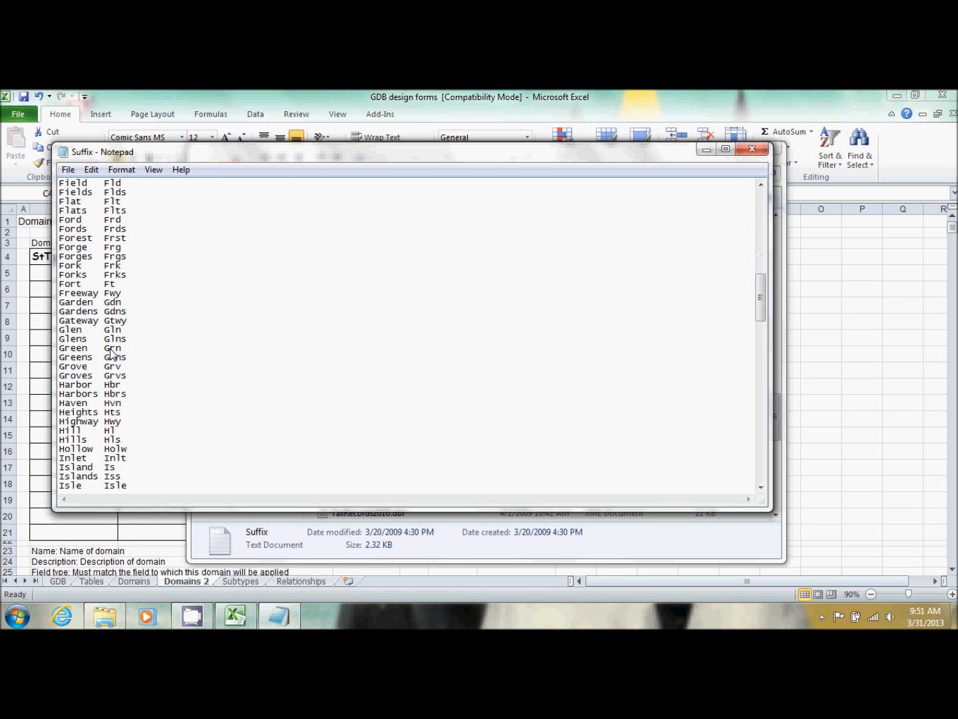
scroll(112, 353, down, 4)
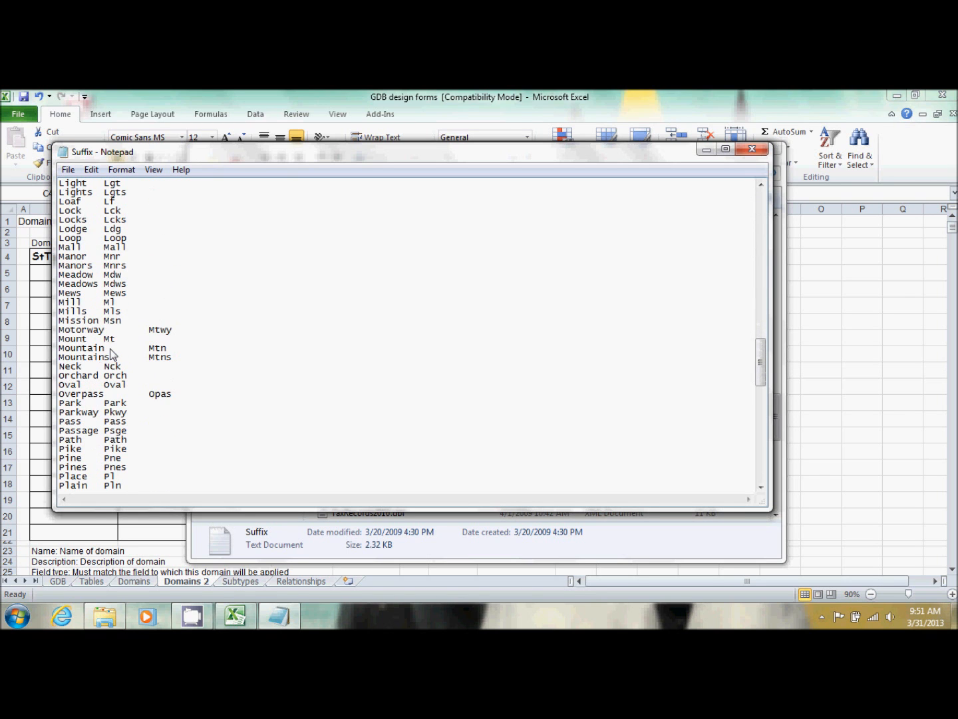
scroll(112, 353, down, 3)
scroll(111, 354, down, 6)
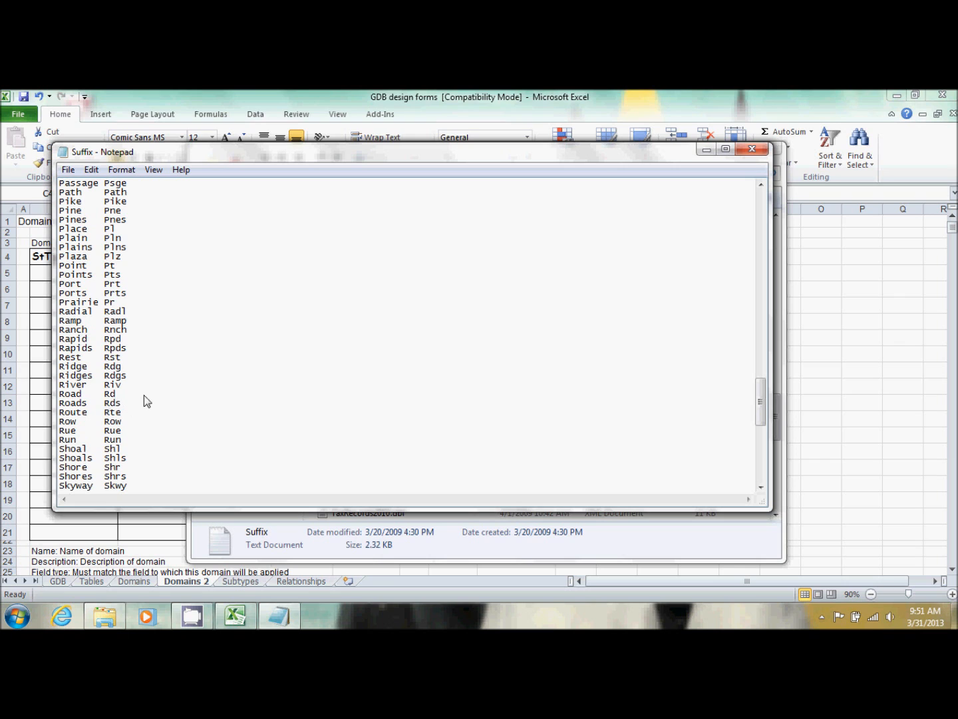
scroll(189, 399, down, 3)
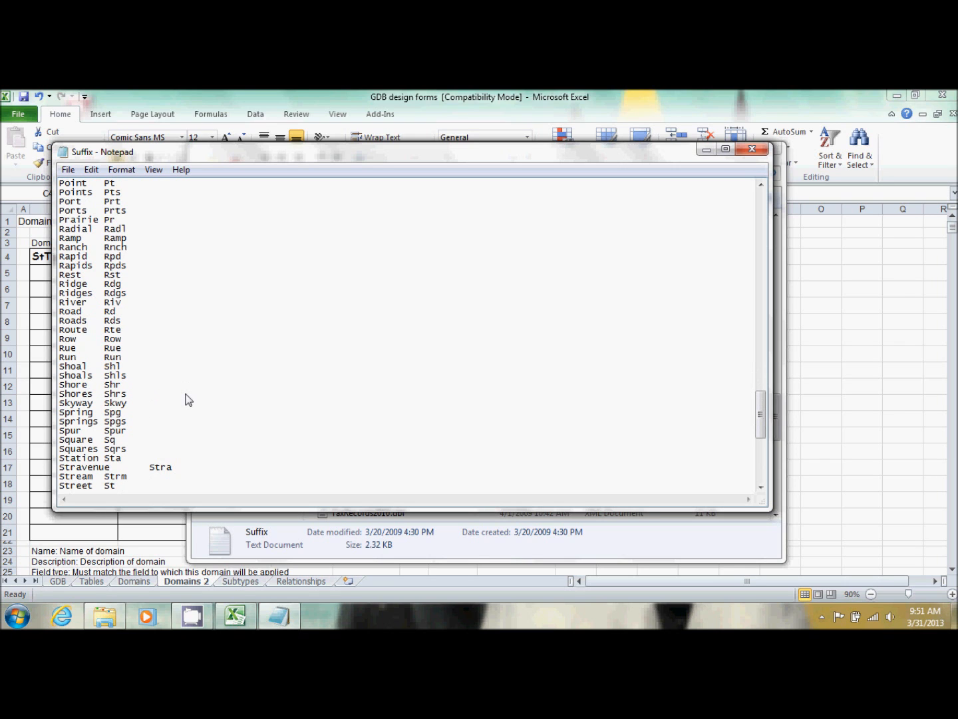
scroll(189, 399, down, 4)
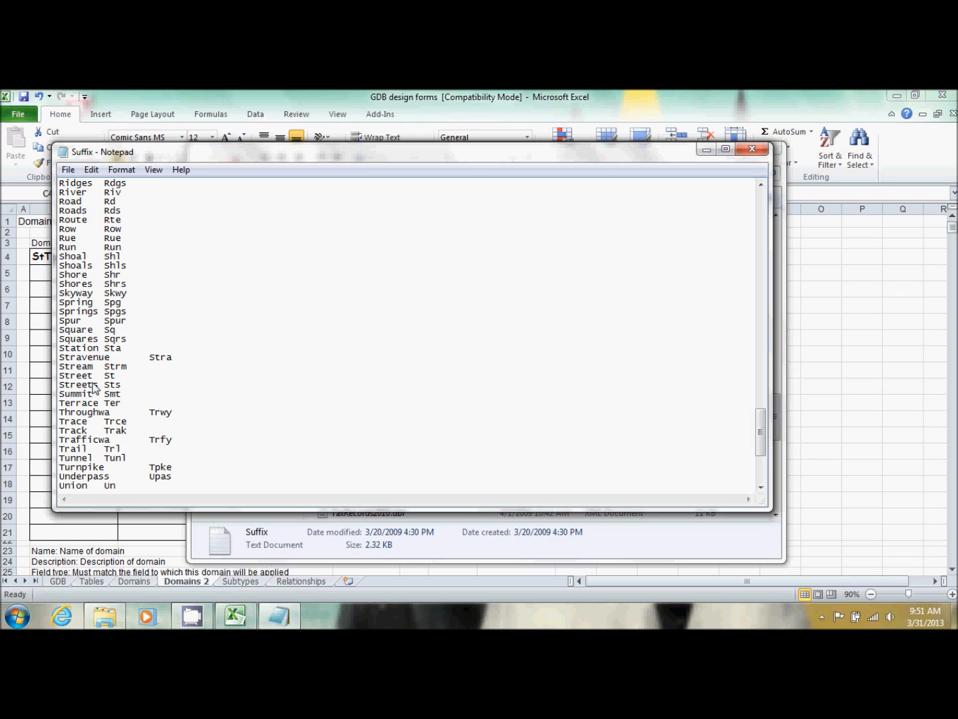
scroll(160, 385, down, 4)
scroll(161, 385, down, 2)
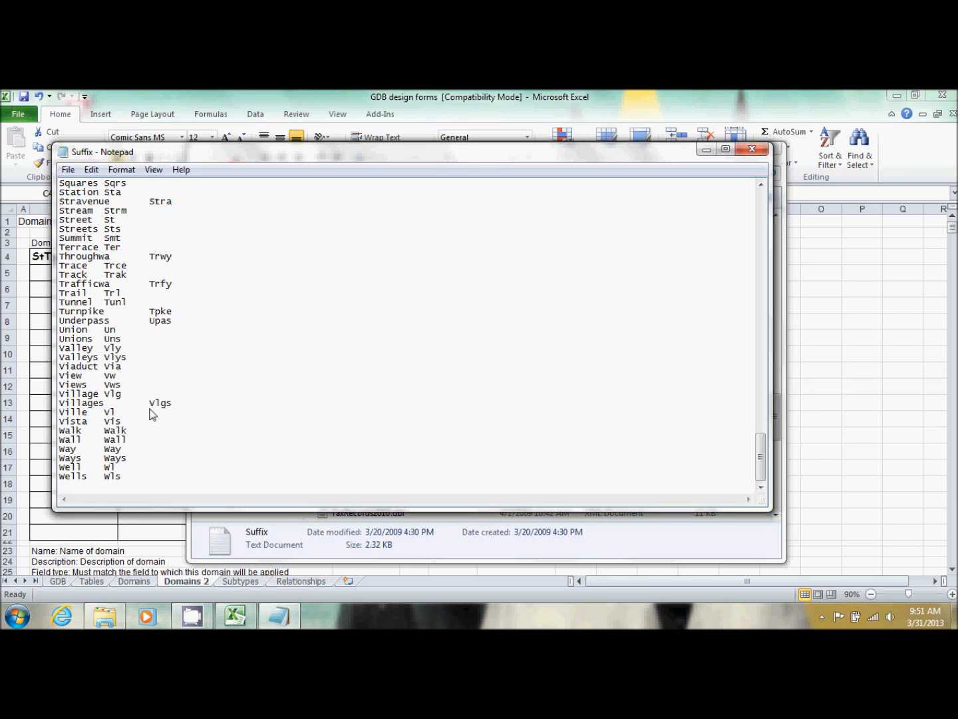
click(752, 150)
click(763, 148)
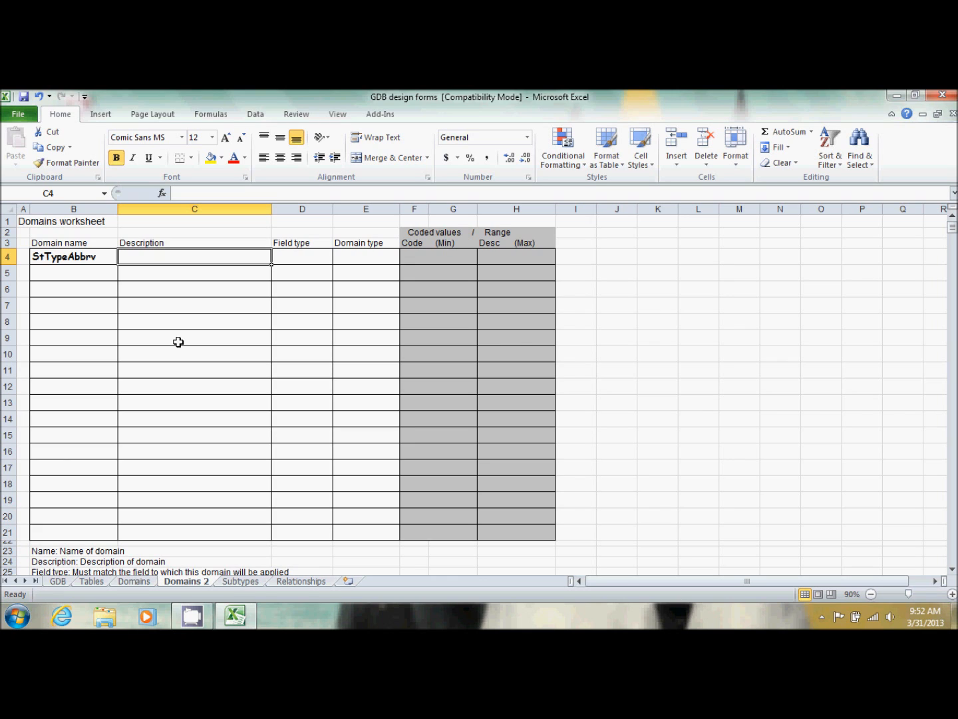
Describe the StTypeAbbrv domain as Street Type Abbreviations, with field type Text and domain type Coded value
text(St)
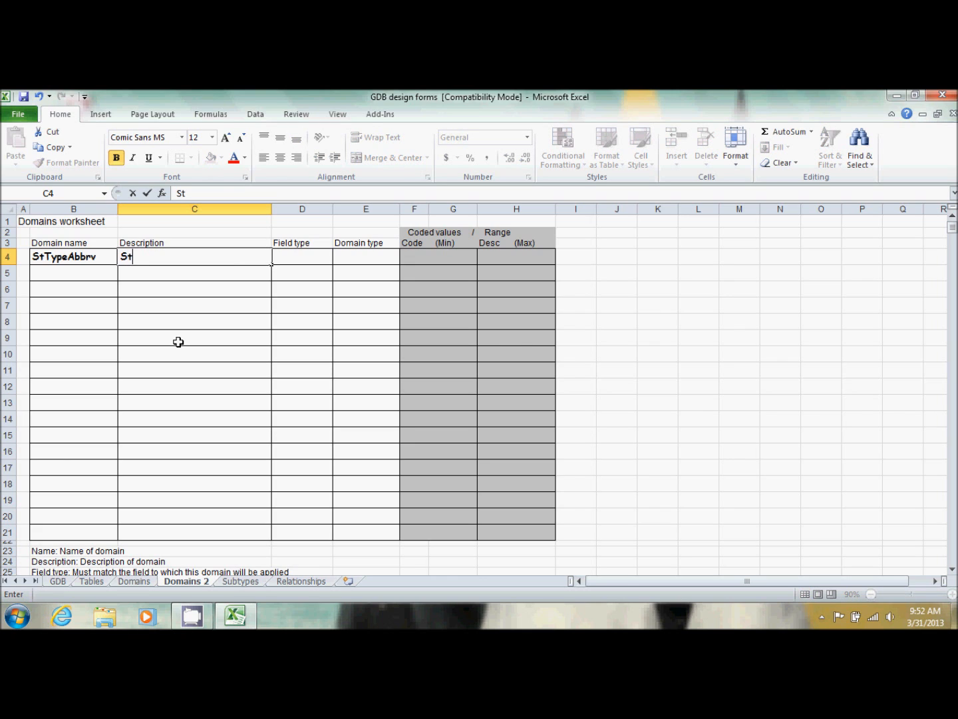
text(reet Type Abbr)
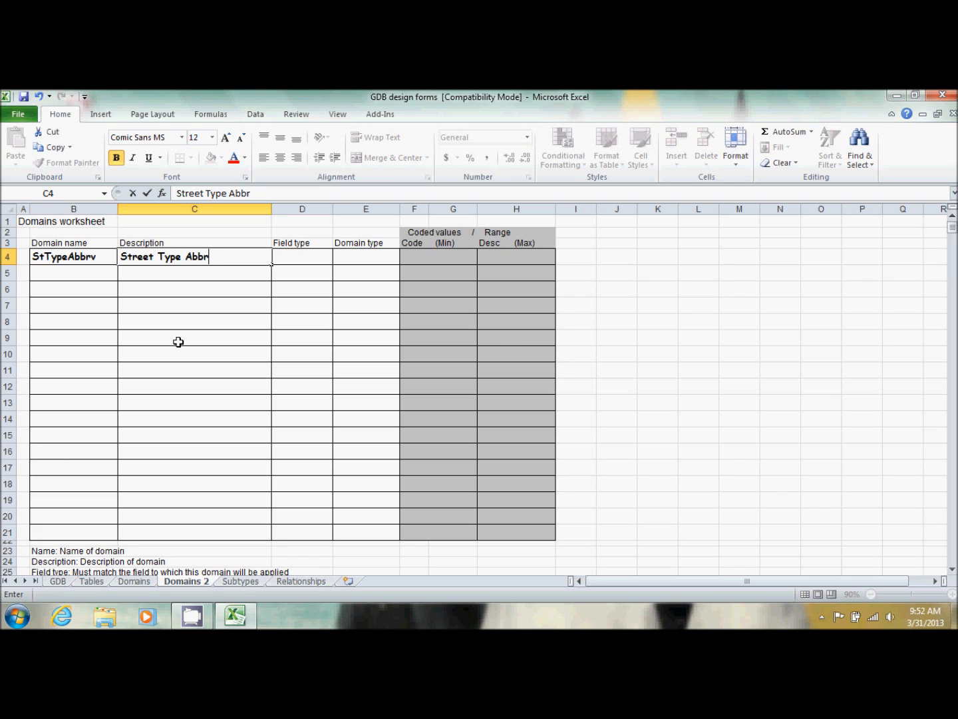
text(eviations)
key(Tab)
text(Text)
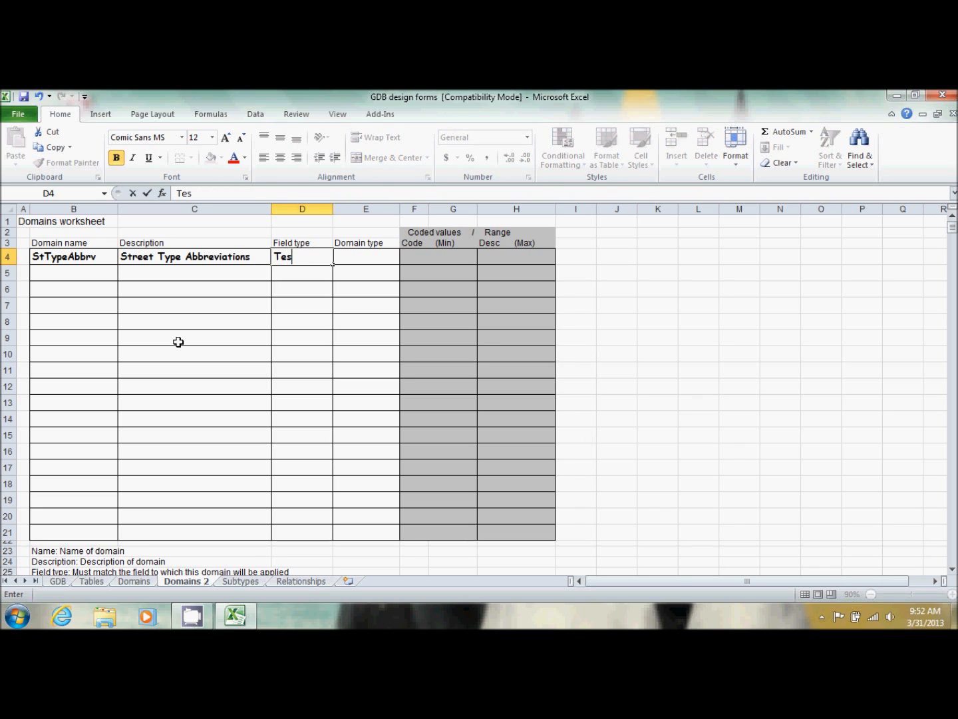
key(Tab)
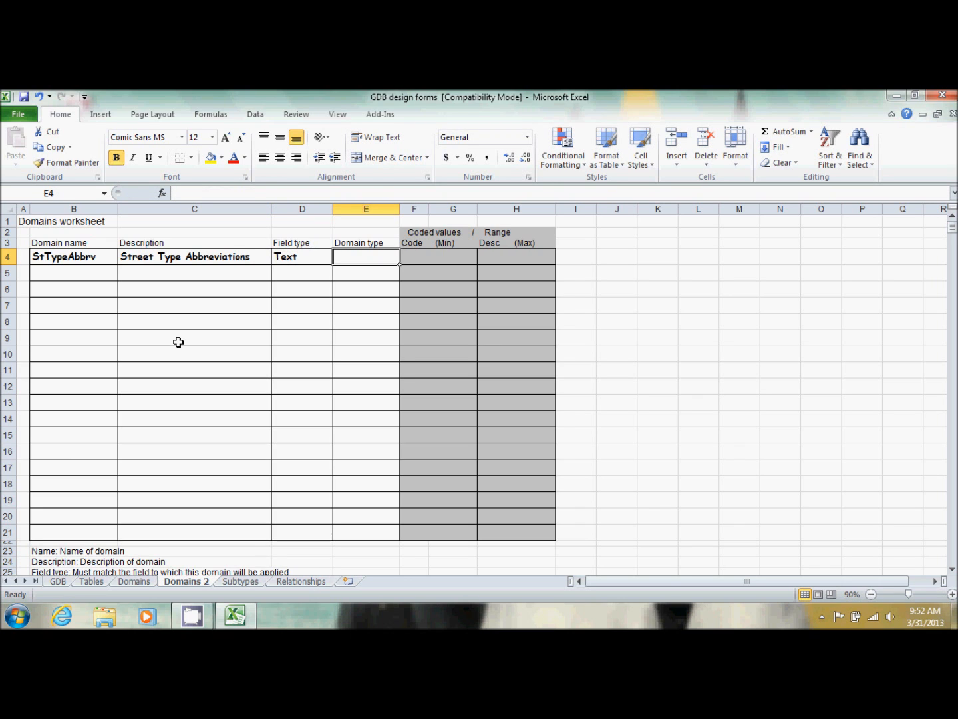
text(Coded value)
key(Tab)
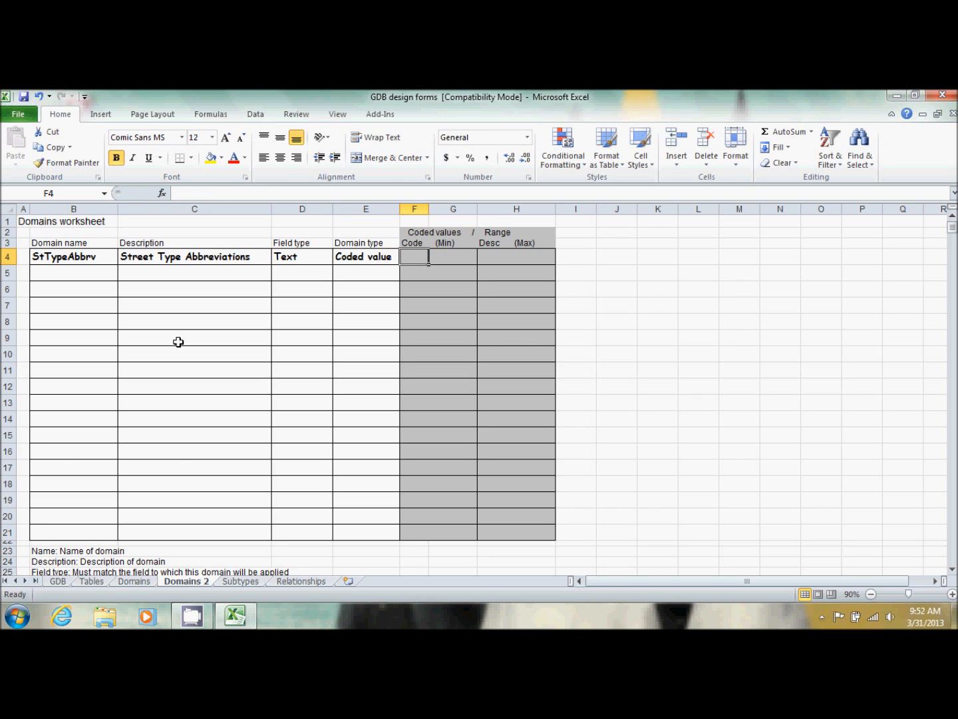
Enter Data\Suffix.txt as the coded values source for the StTypeAbbrv domain
text(Data)
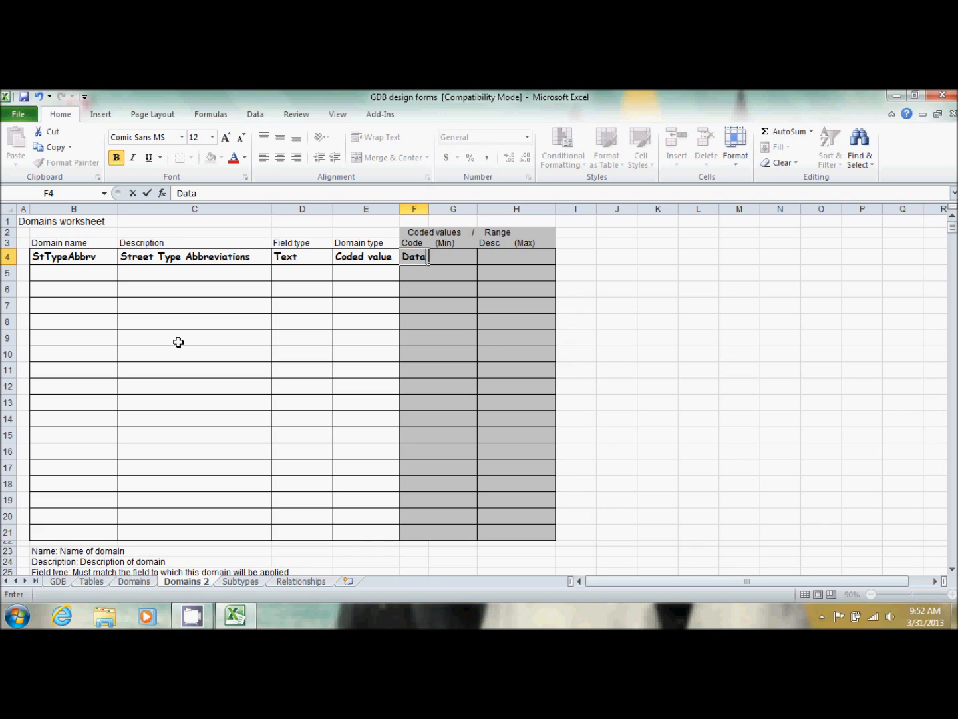
text(\)
text(s)
key(BackSpace)
text(Suffix.txt)
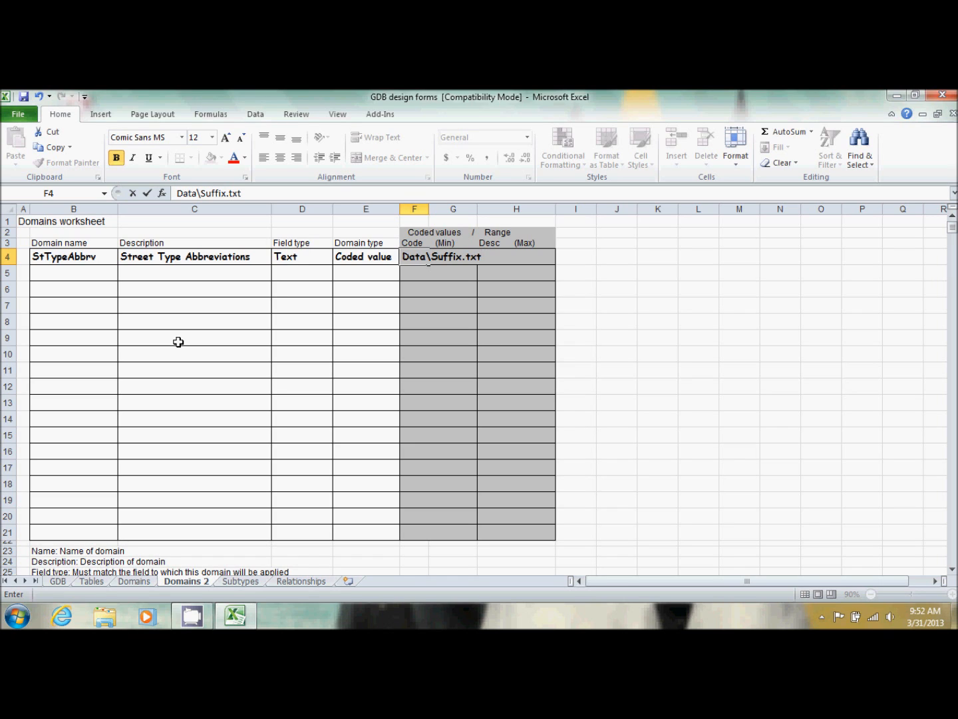
On the Tables worksheet, add the field name PlatStatus to the Parcels table in row 17
click(93, 581)
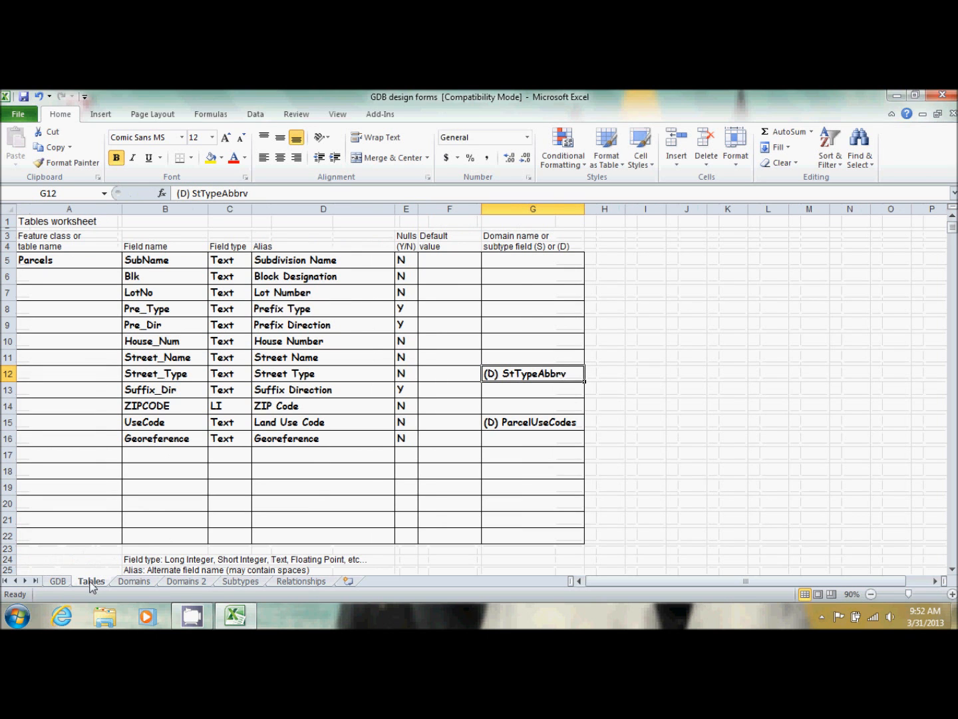
click(167, 458)
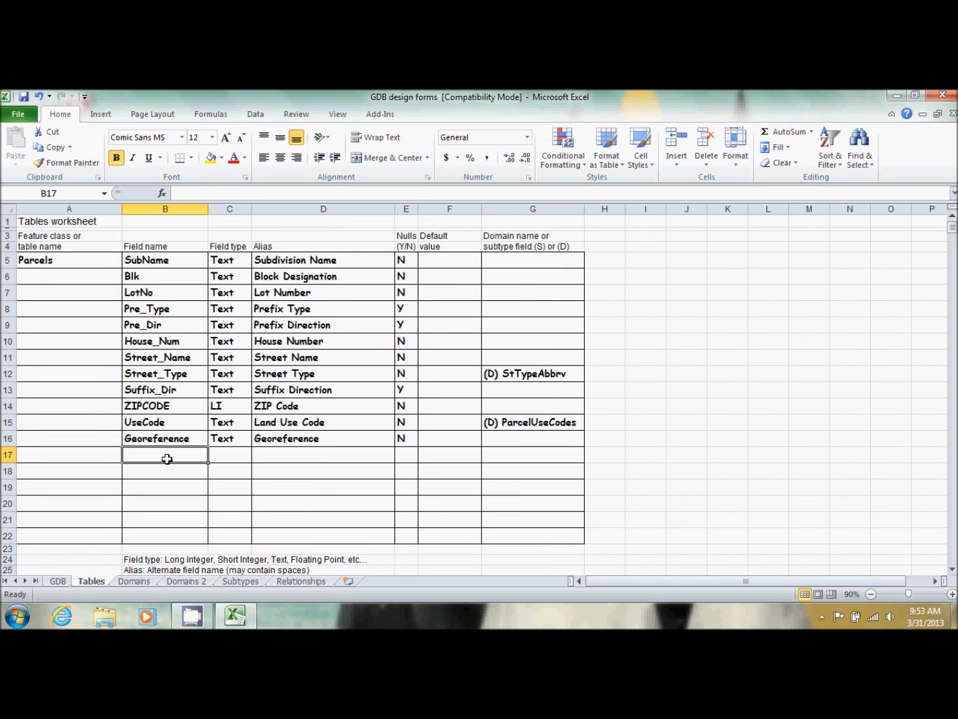
text(PlatSut)
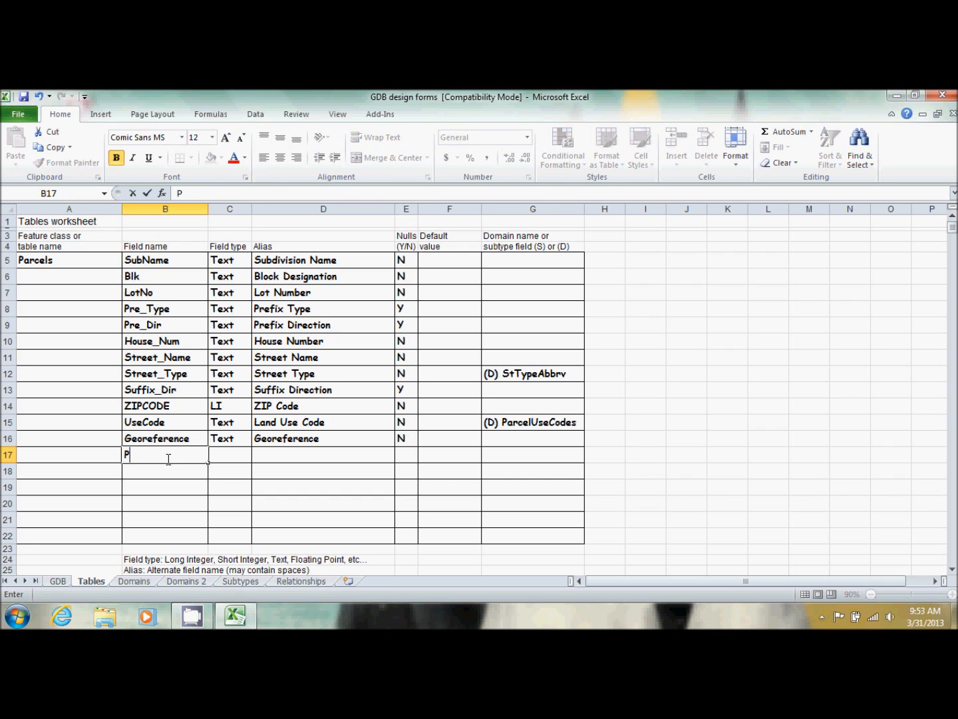
key(BackSpace)
key(BackSpace)
text(tatus)
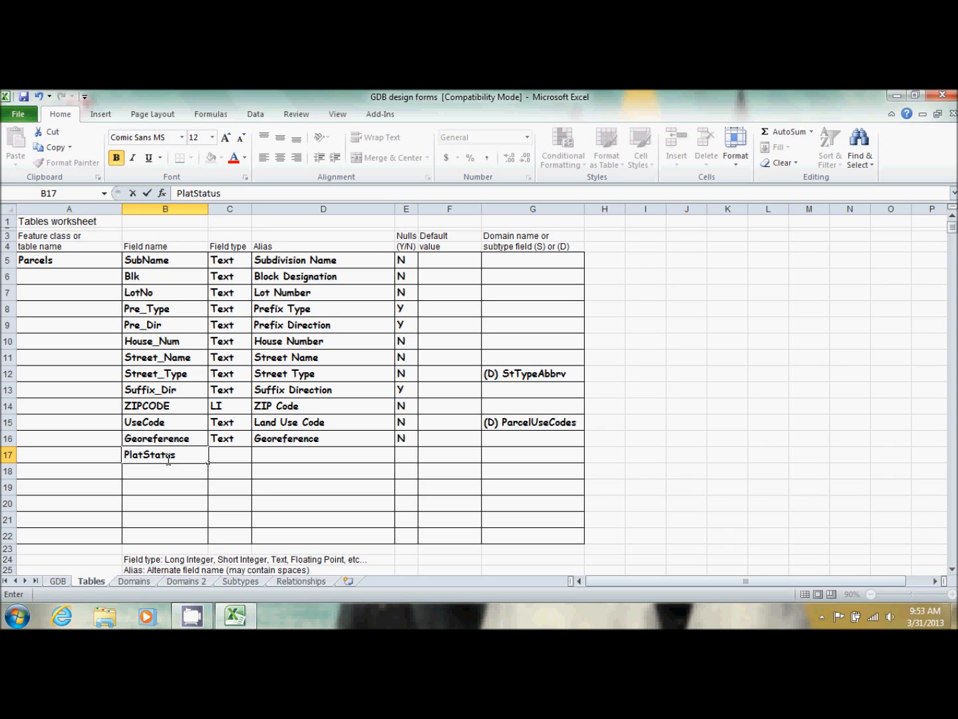
key(Tab)
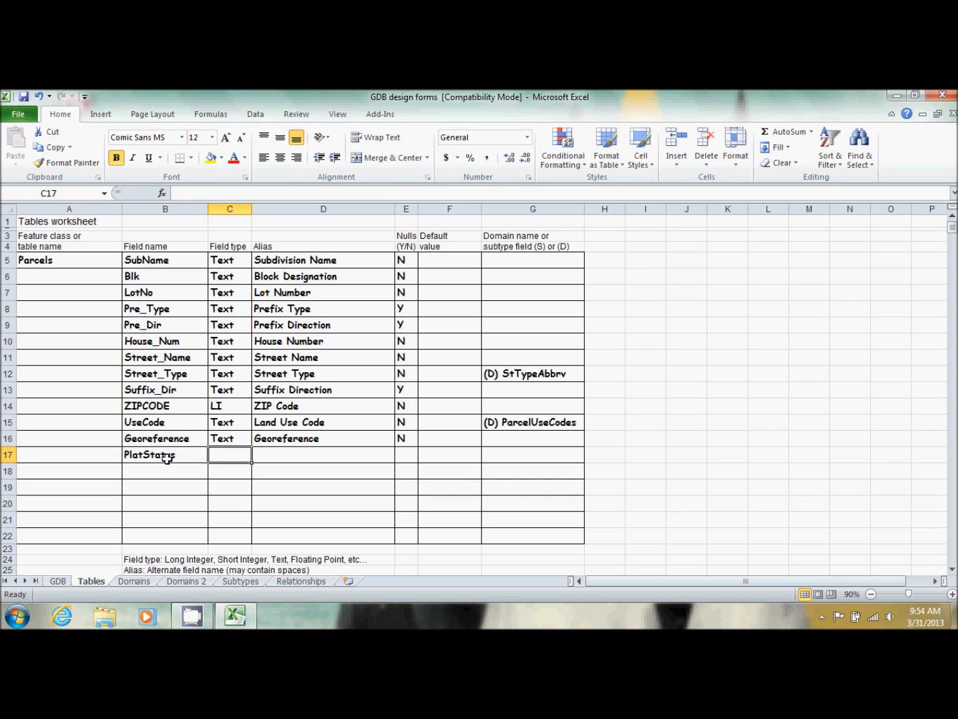
Give the PlatStatus field the type SI, the alias Plat Status and N for nulls
text(SI)
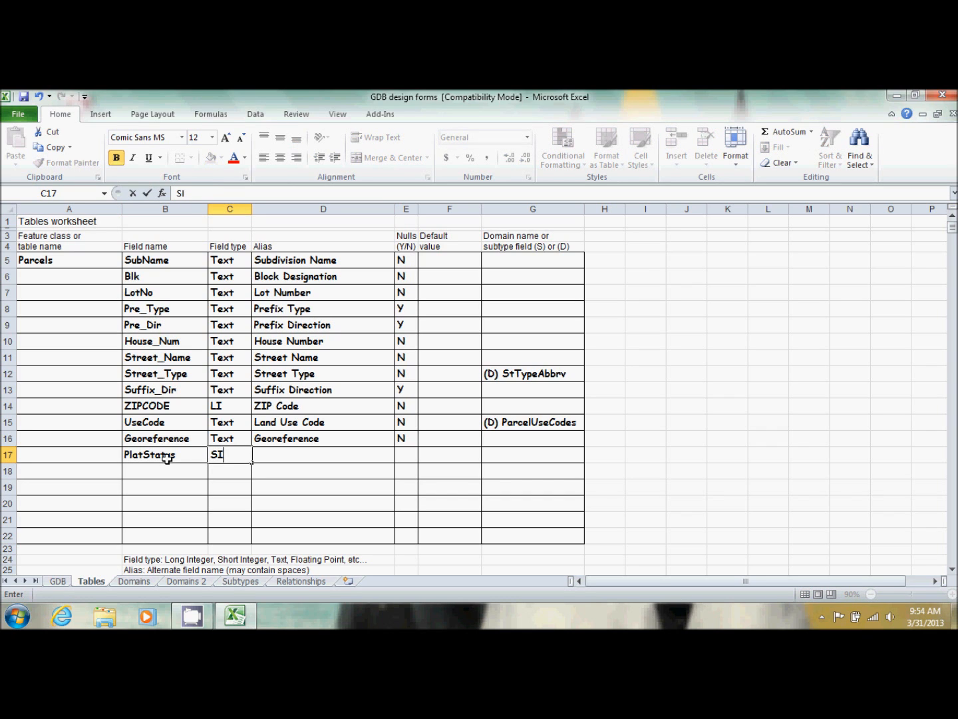
key(Tab)
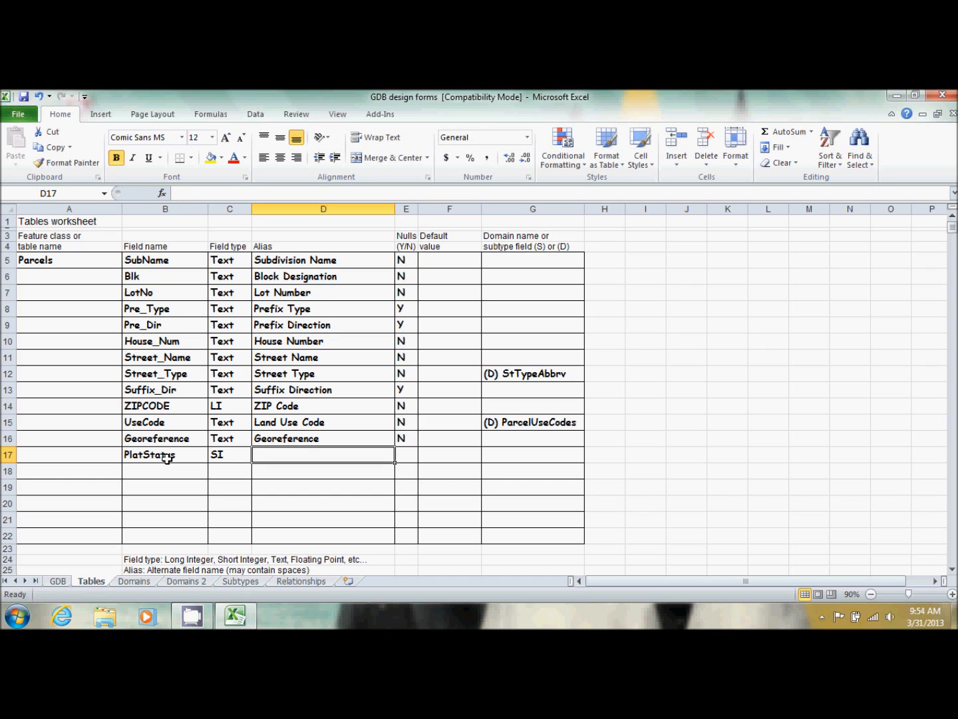
text(Plat Sta)
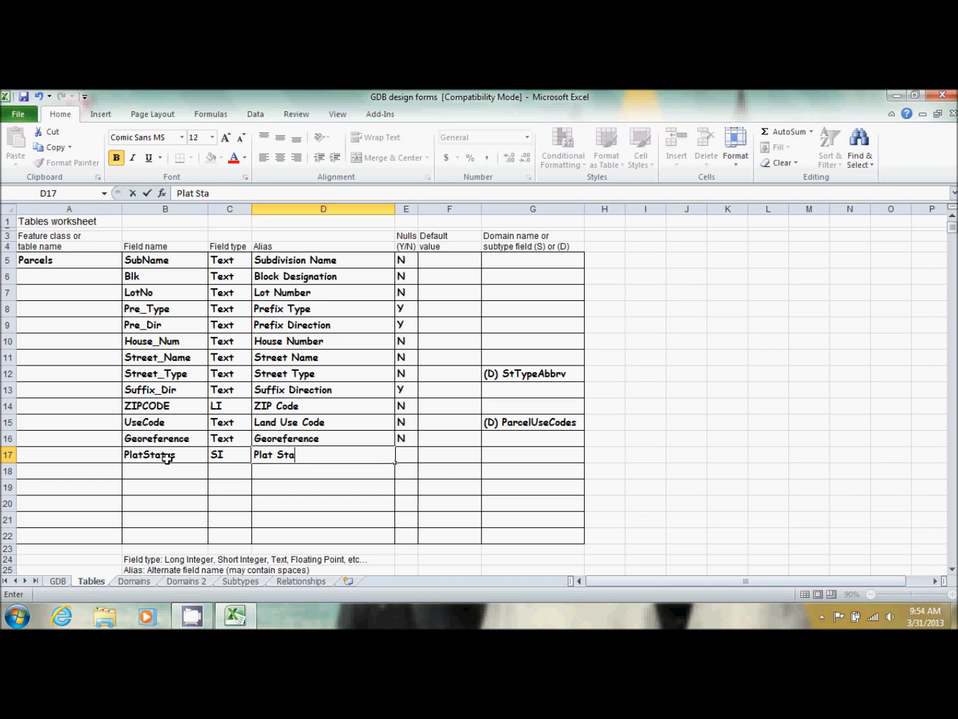
text(tus)
key(Tab)
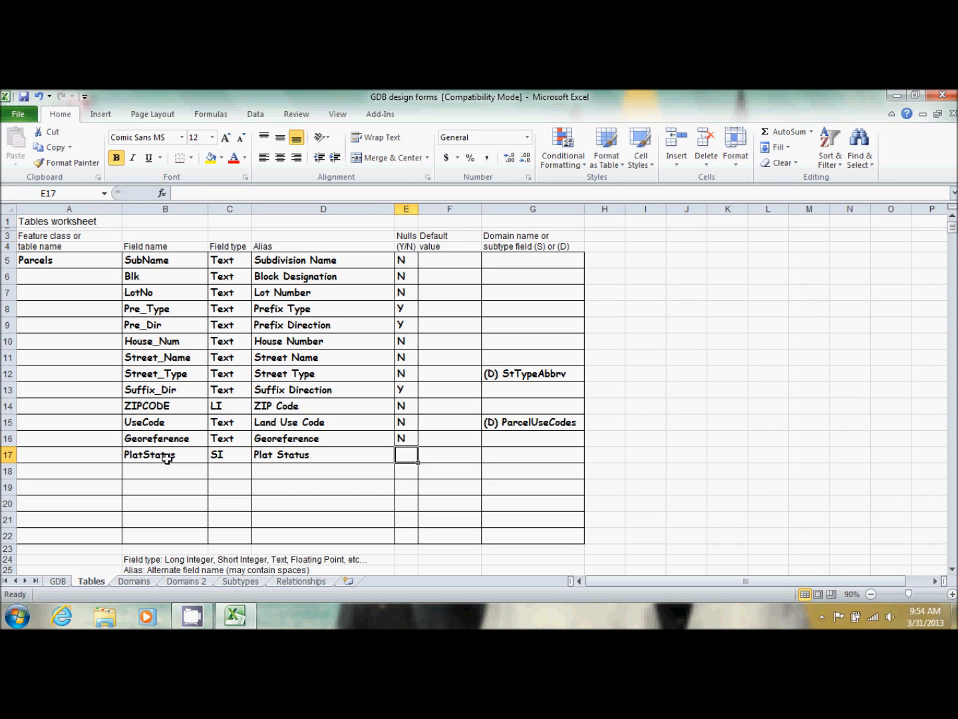
text(N)
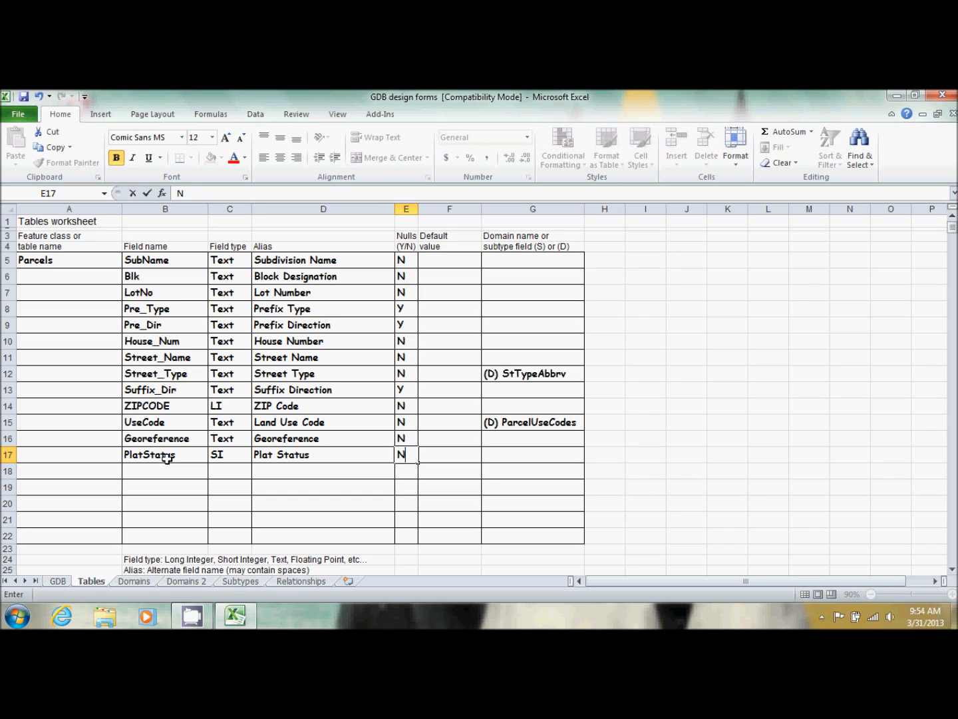
Enter (S) PlatSubtype as the subtype reference for the PlatStatus field
key(Tab)
key(Tab)
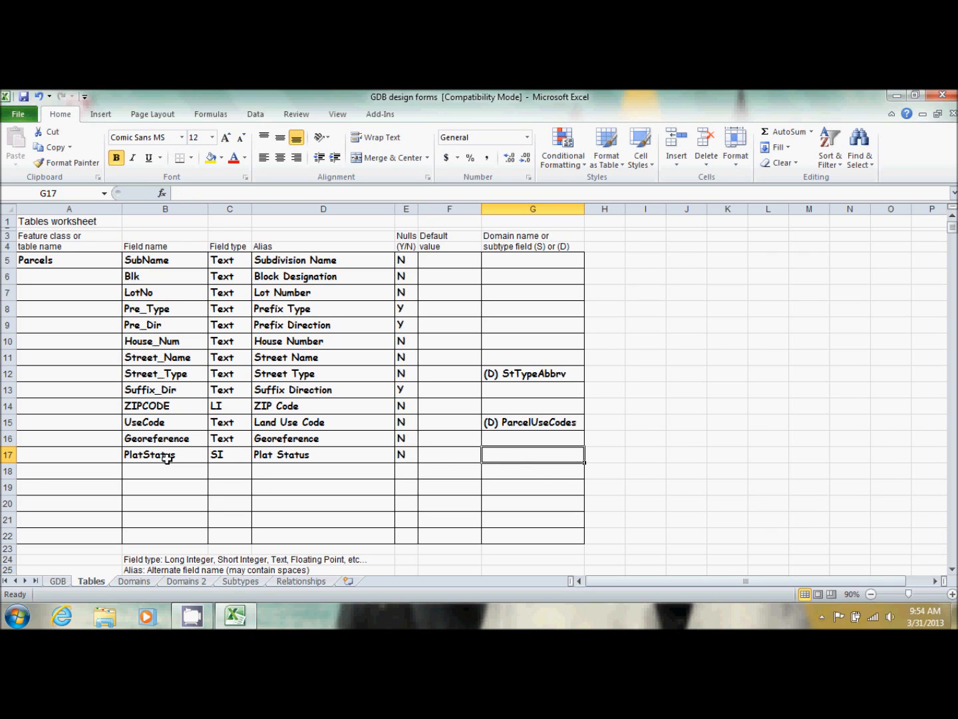
text((S))
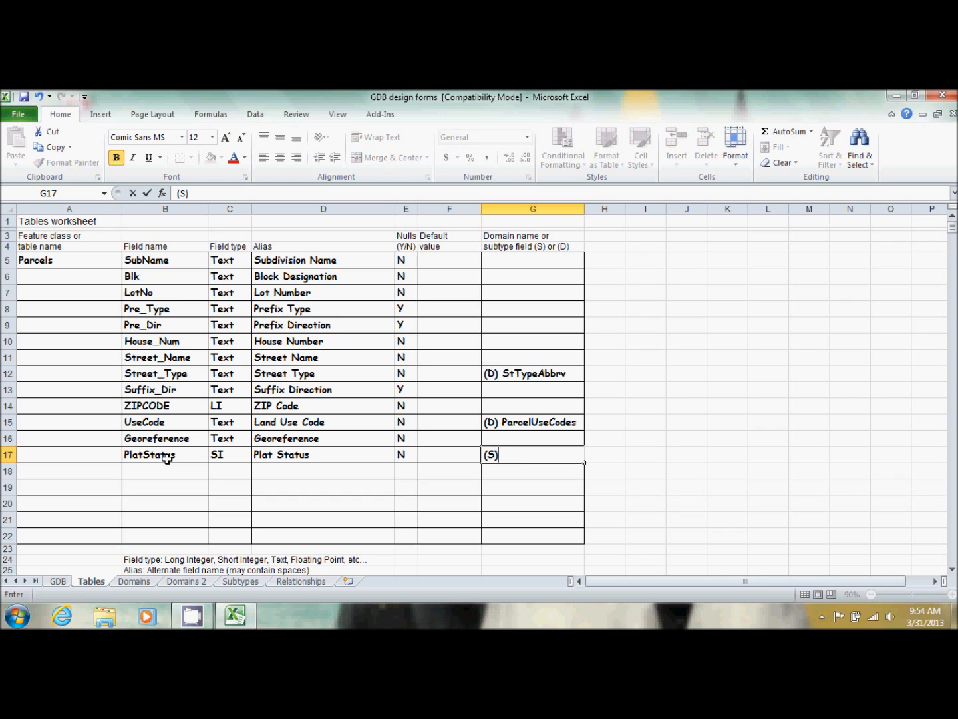
text( PlatSubtype)
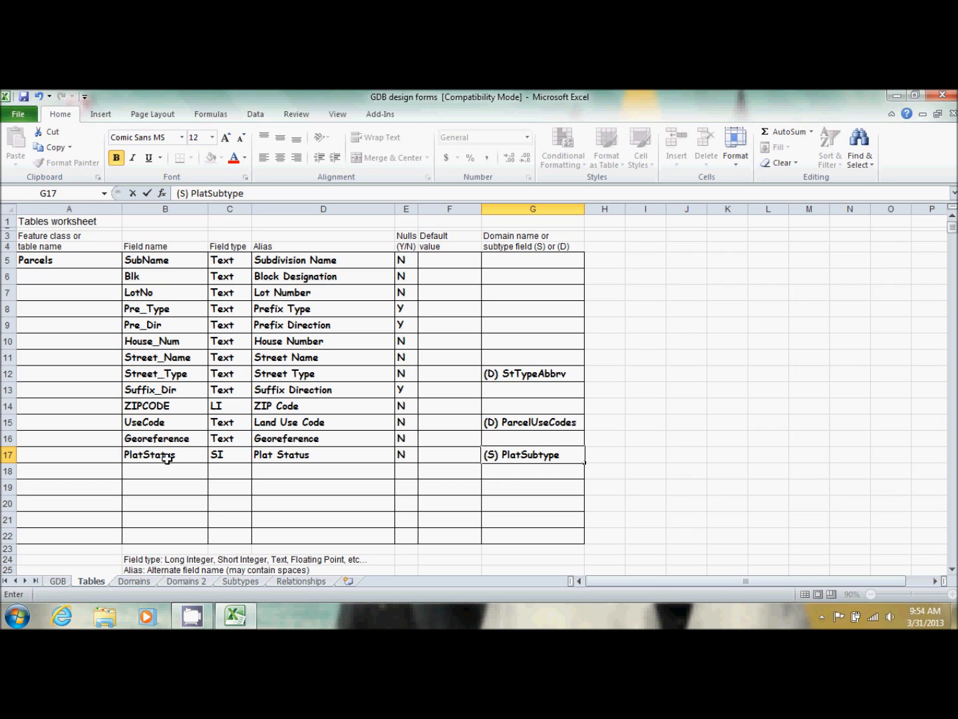
On the Subtypes worksheet, enter PlatSubtype as the first subtype name in row 4
click(239, 580)
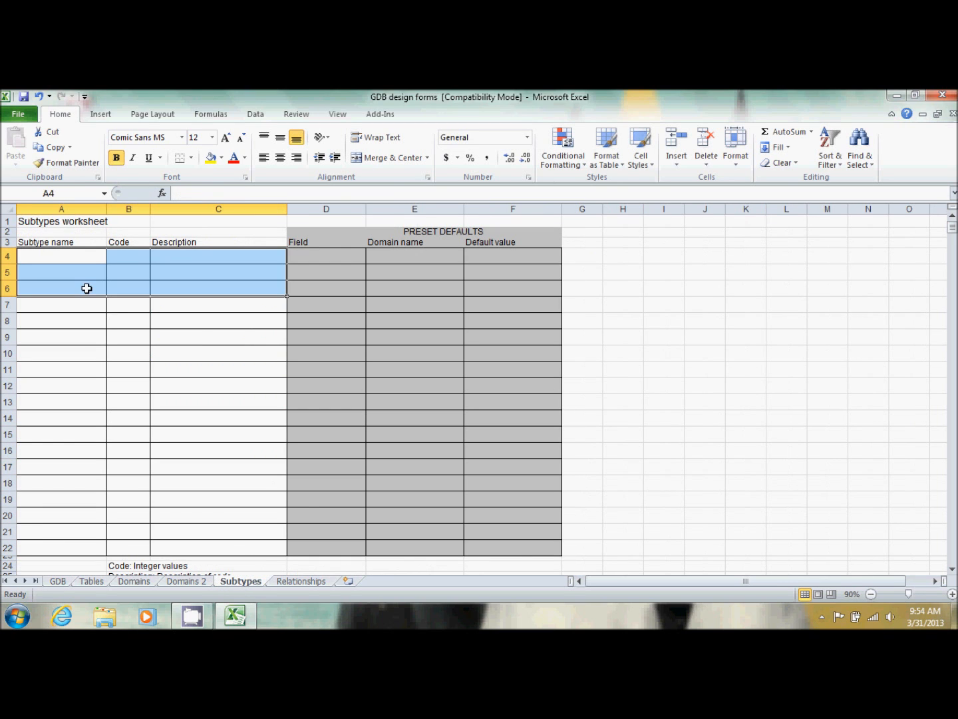
click(76, 254)
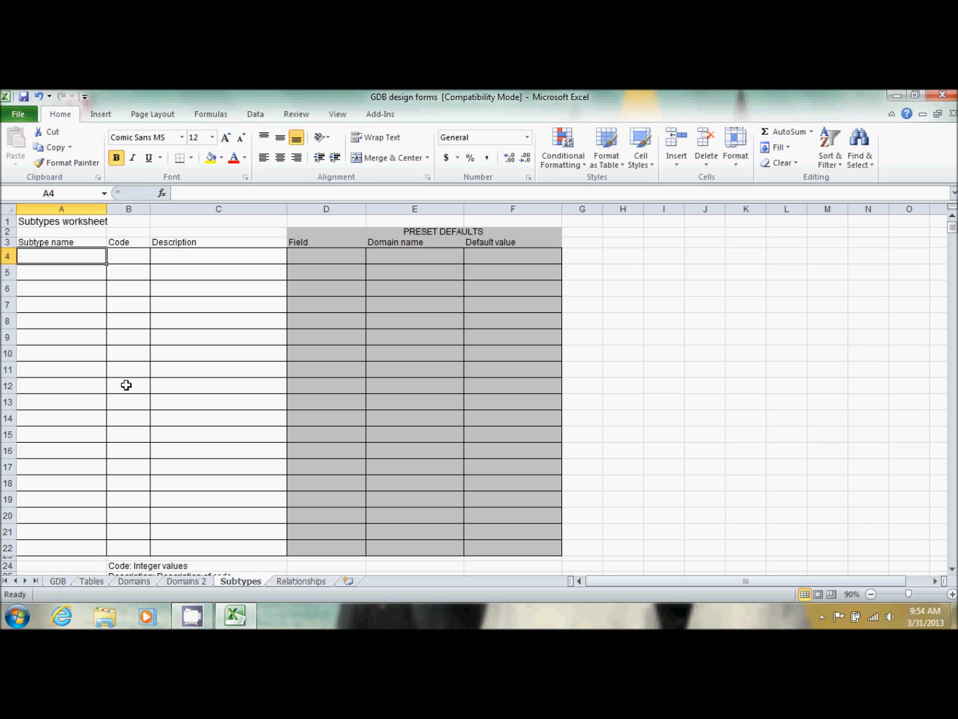
text(PlatSu)
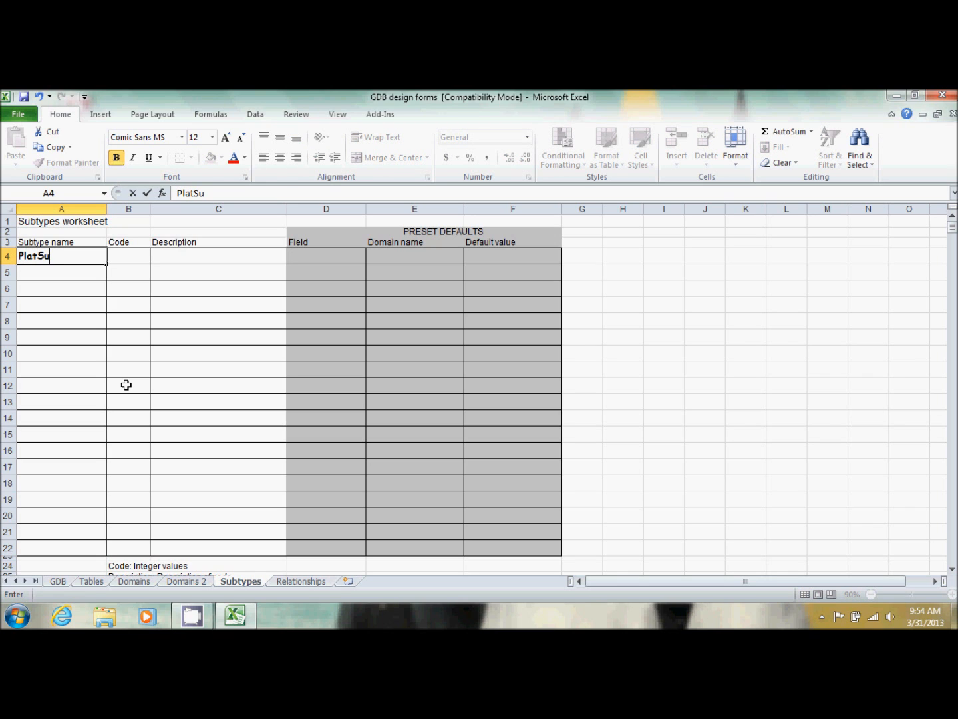
text(btype)
key(Tab)
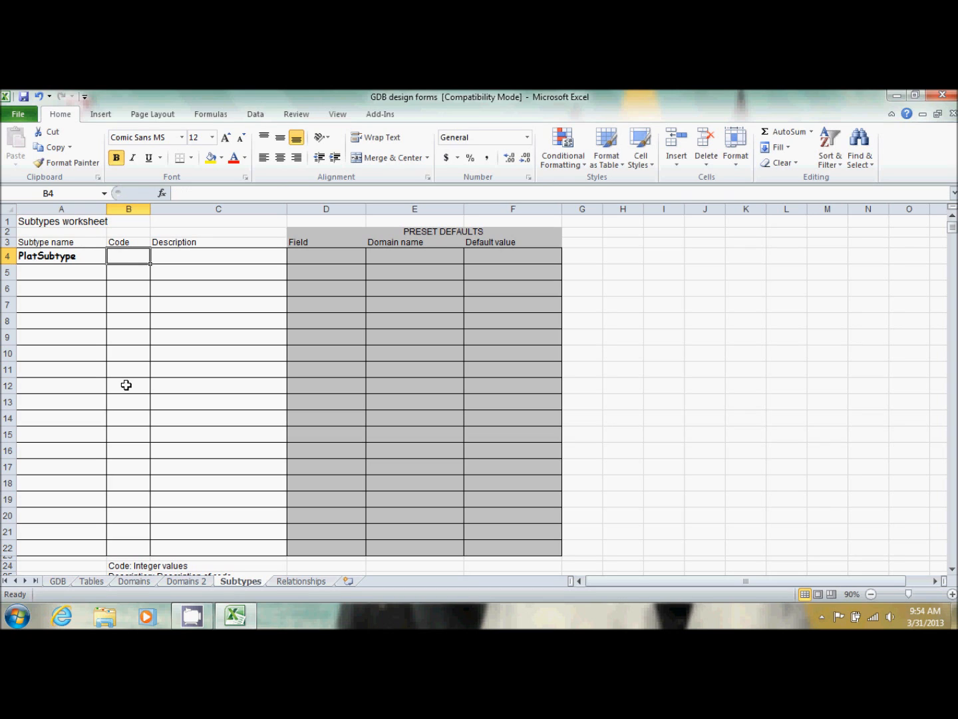
key(End)
key(Down)
key(Up)
key(Up)
key(Up)
key(Up)
key(Up)
key(Up)
key(Up)
key(Up)
key(Up)
key(Up)
key(Up)
key(Up)
key(Up)
key(Up)
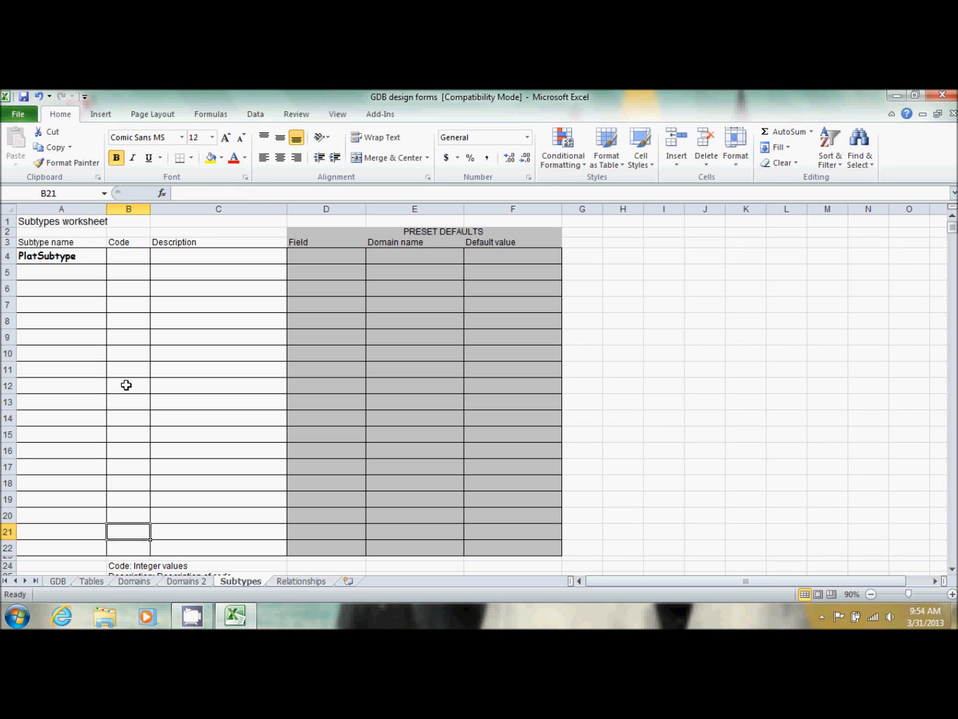
key(Up)
key(Up)
key(Up)
key(Up)
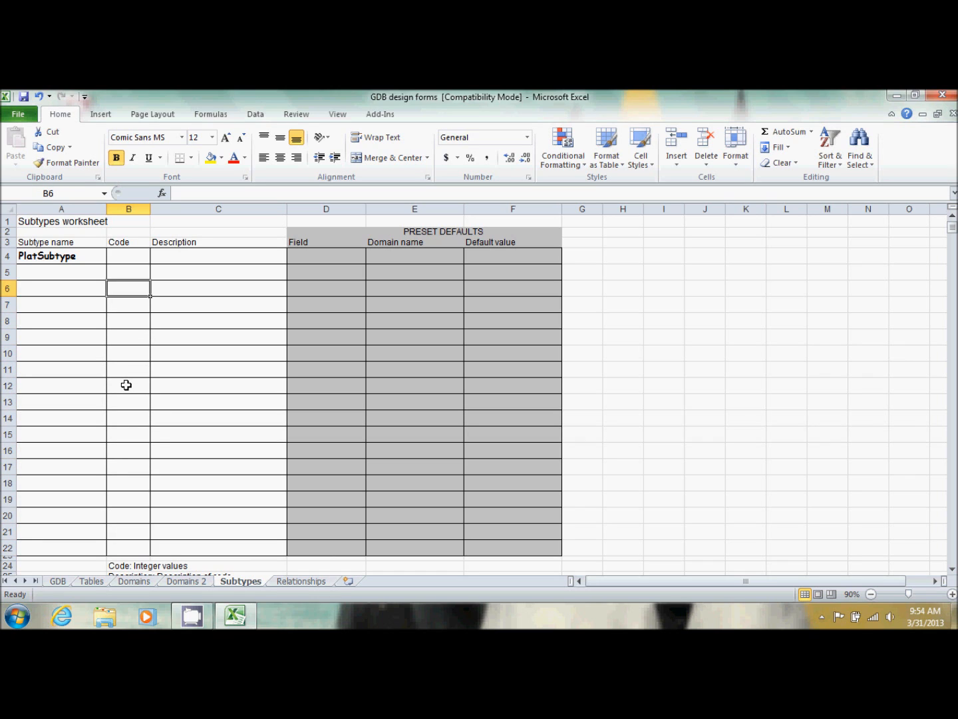
key(Up)
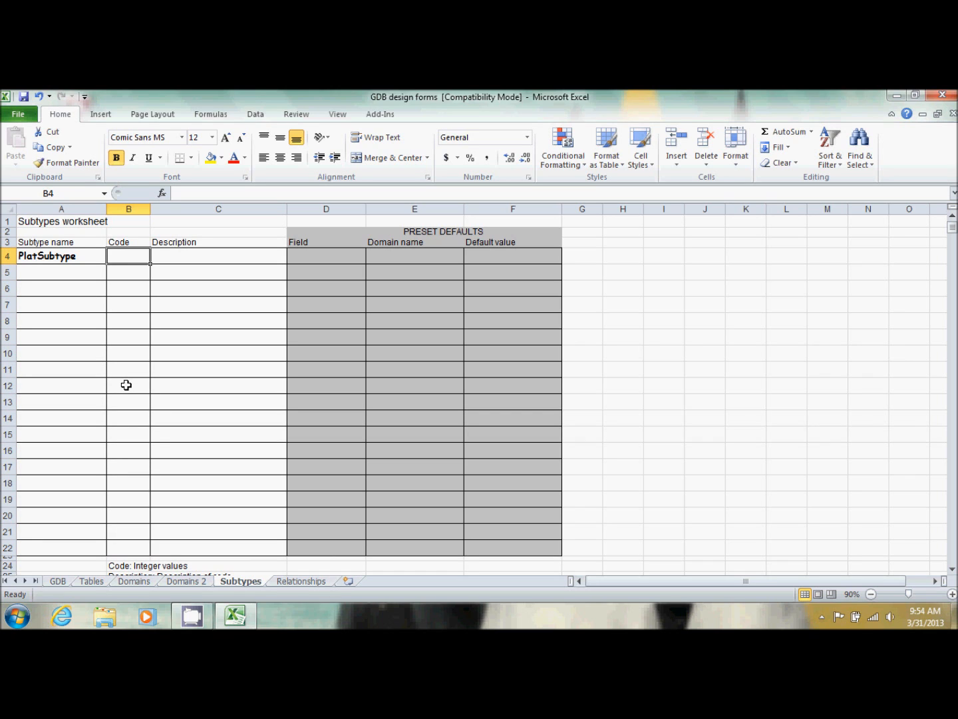
Enter the codes 1, 2 and 3 for PlatSubtype in rows 4 to 6
text(1)
key(Return)
text(2)
key(Return)
text(3)
key(Tab)
Describe PlatSubtype codes 1, 2 and 3 as Platted Property, Unplatted Property and Plat Pending
key(Up)
key(Up)
key(Up)
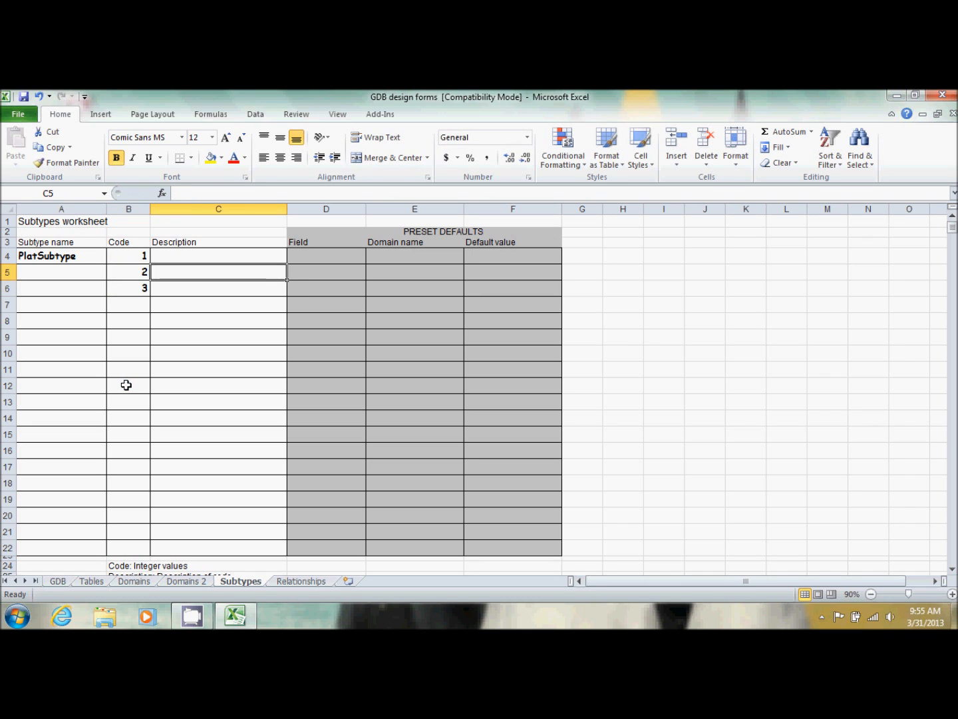
key(Down)
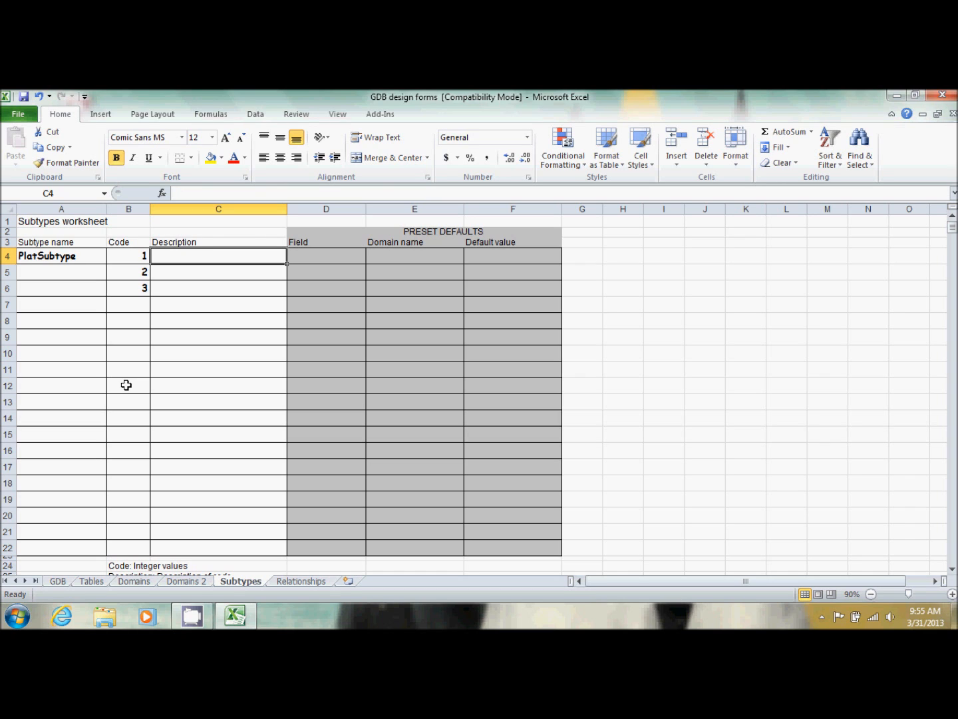
text(Pl)
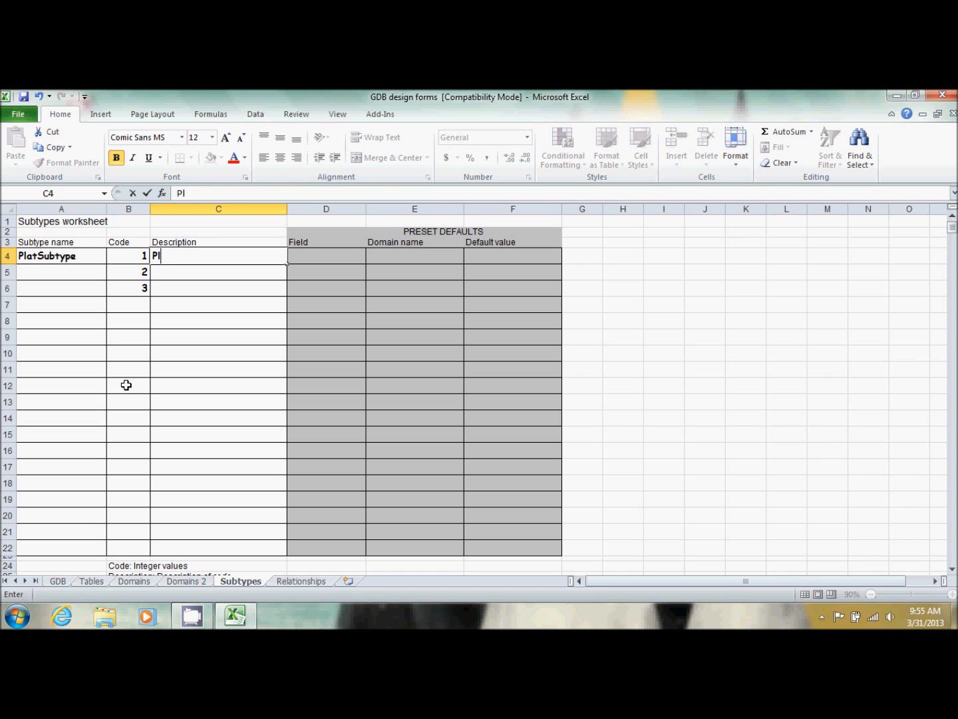
text(atted Property)
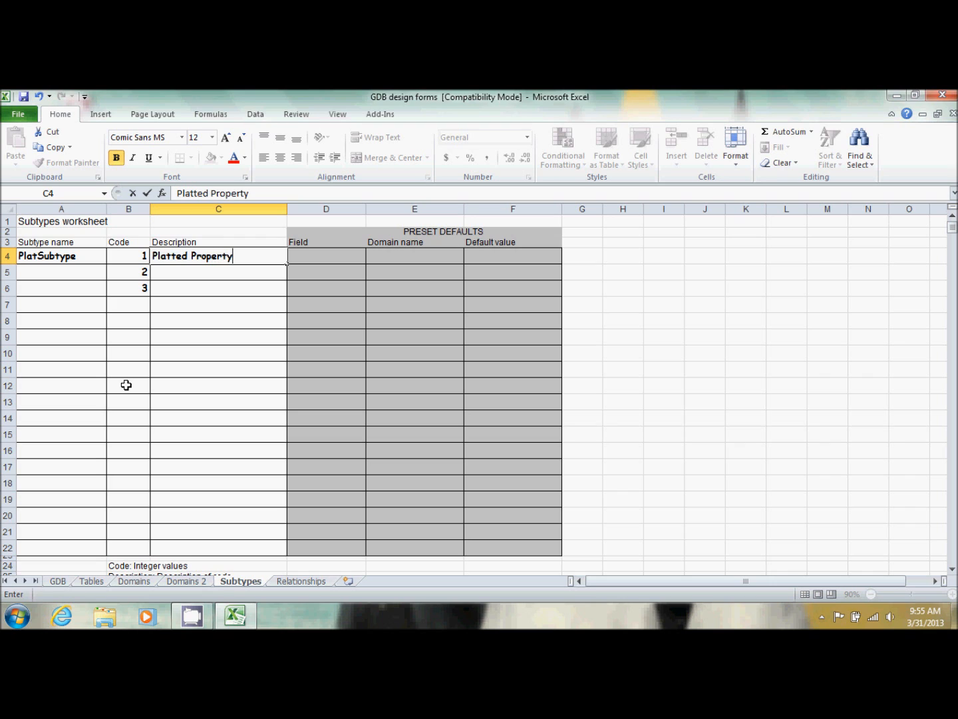
key(Return)
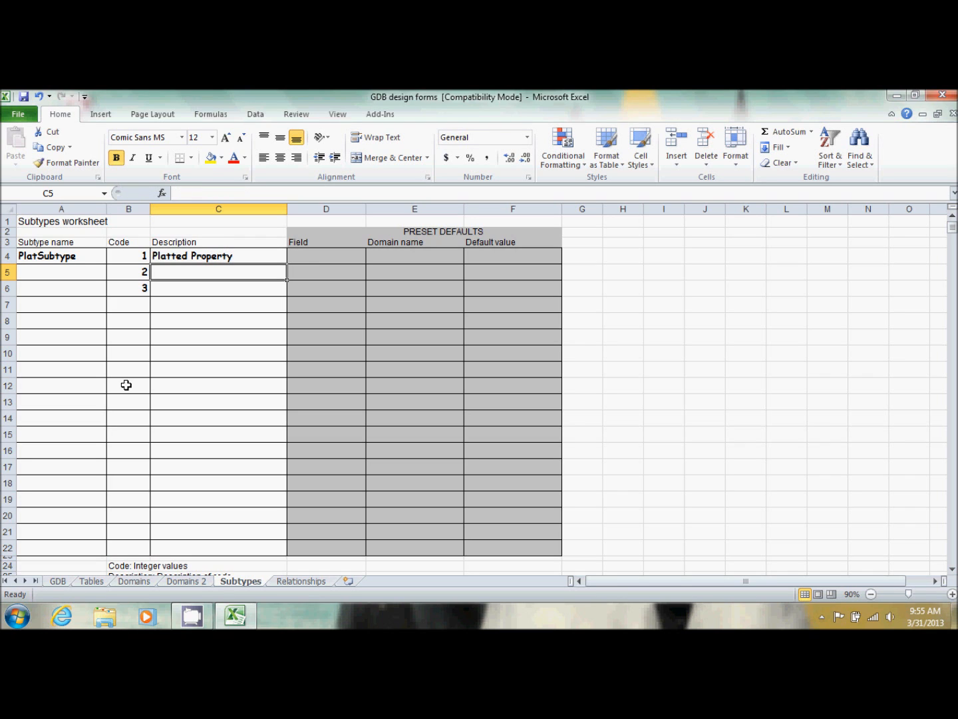
text(Unpla)
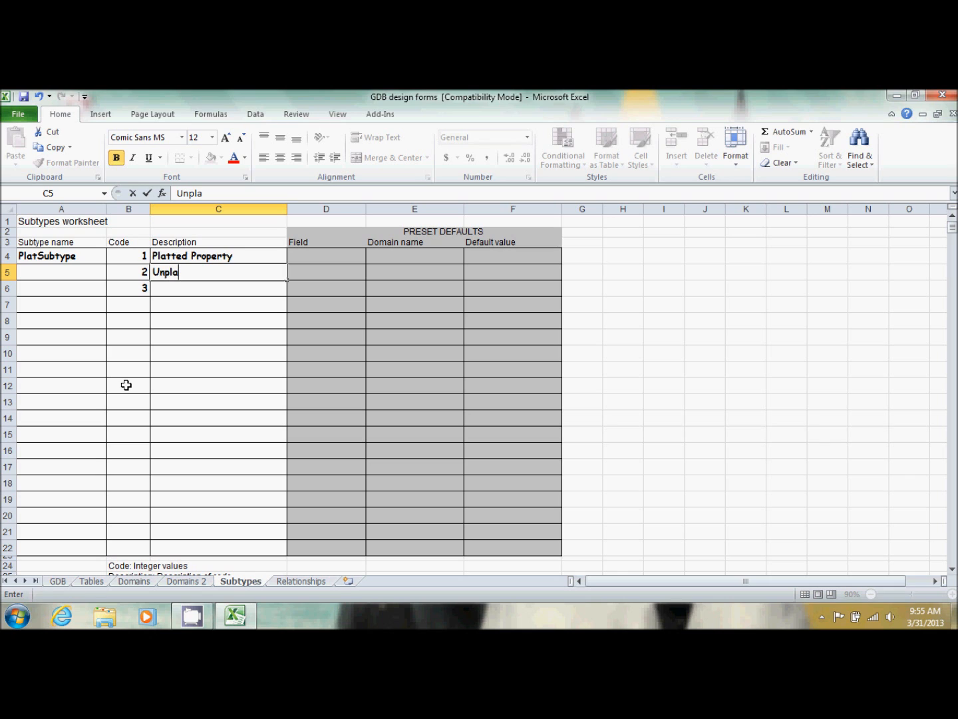
text(tted Property)
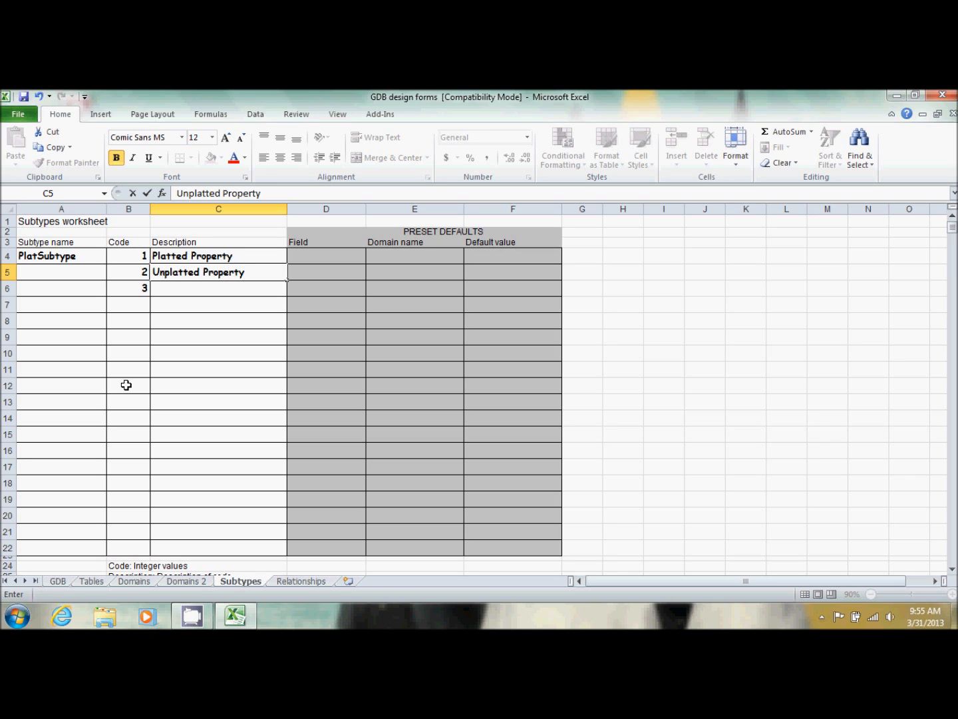
key(Return)
text(P)
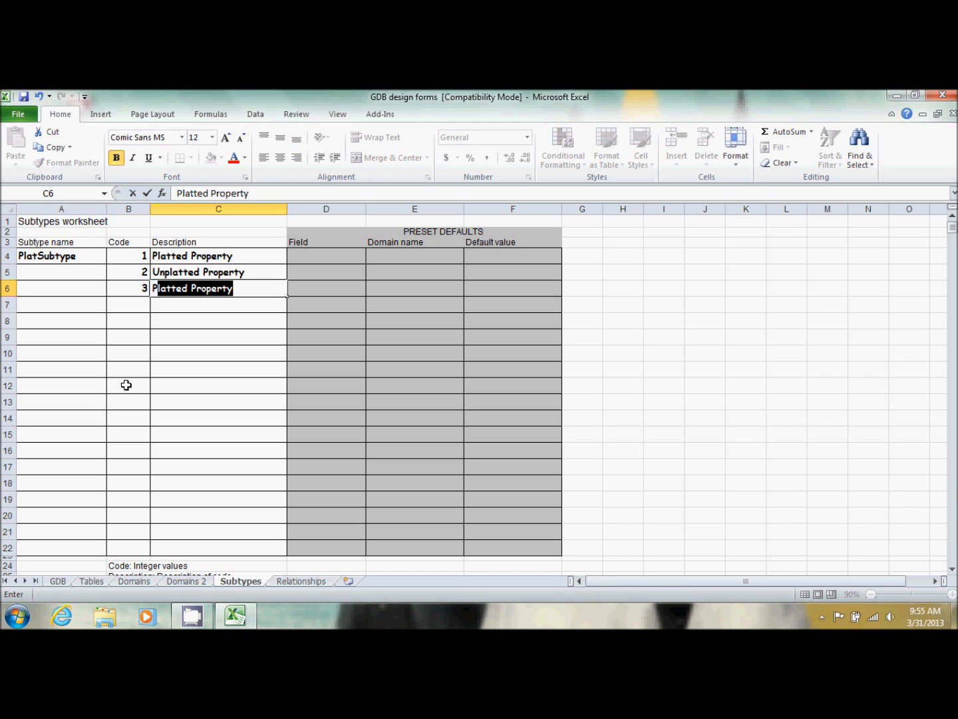
text(lat Pending)
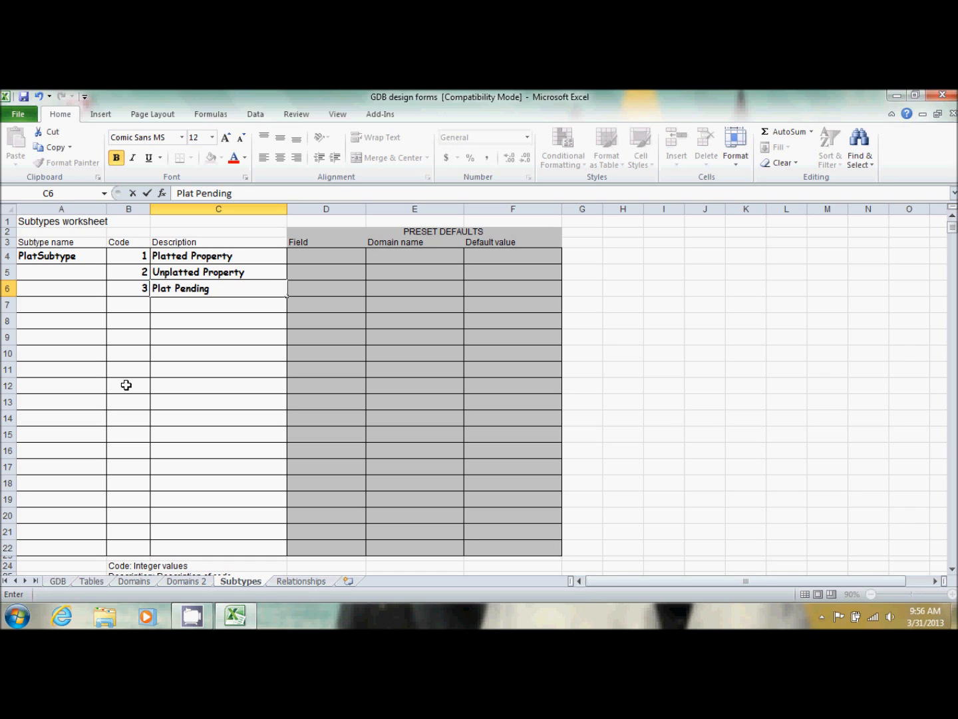
On the GDB worksheet, draw a thick box border around the empty cells I13:L20
click(57, 581)
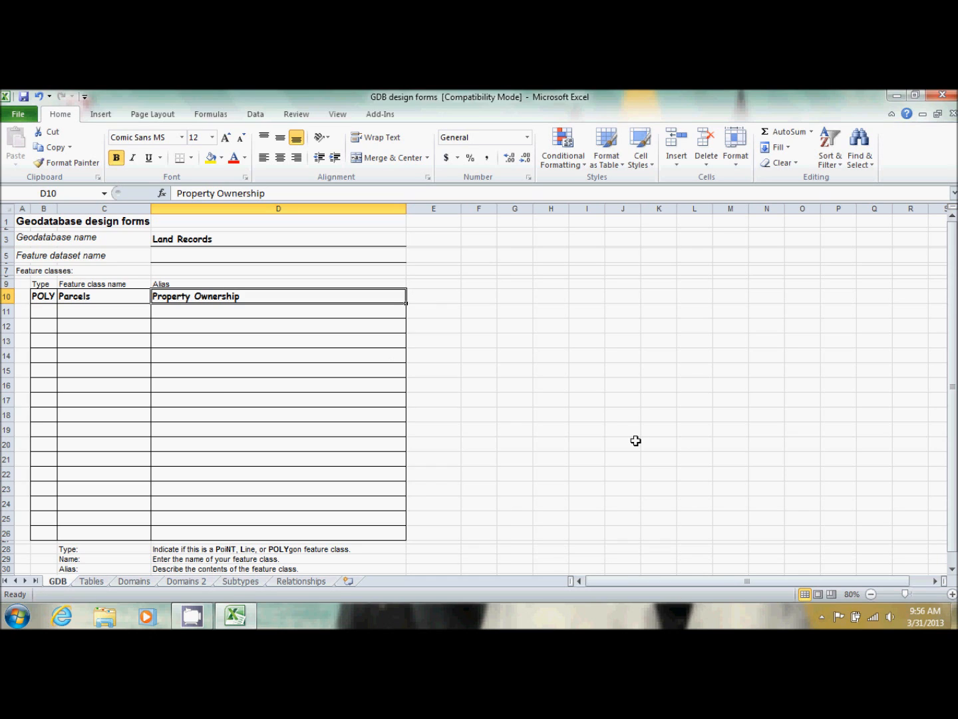
drag(573, 334, 701, 440)
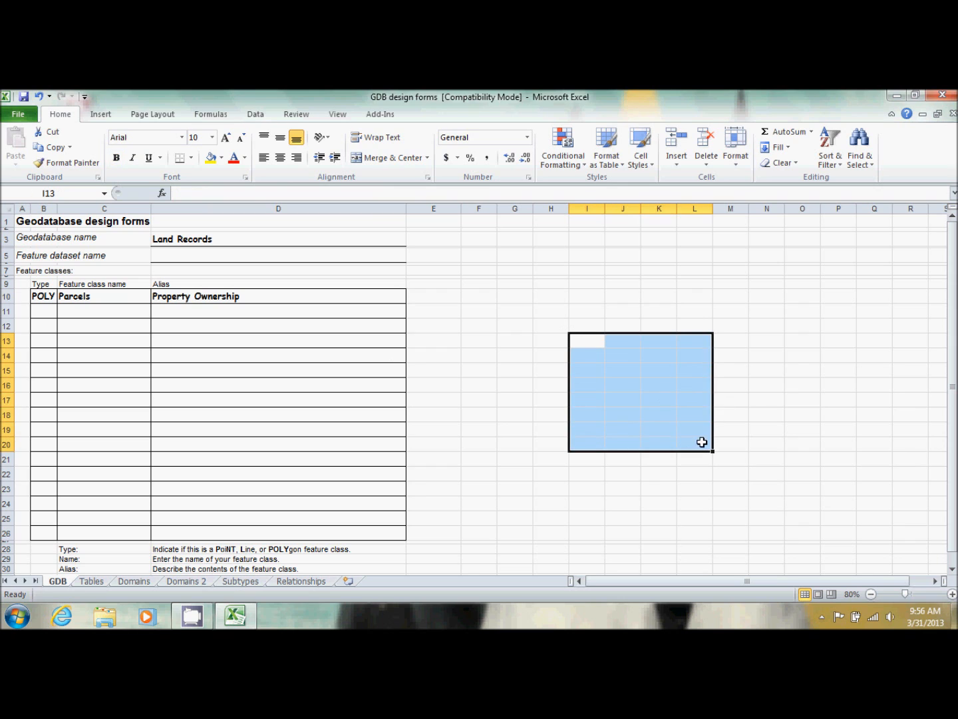
click(191, 158)
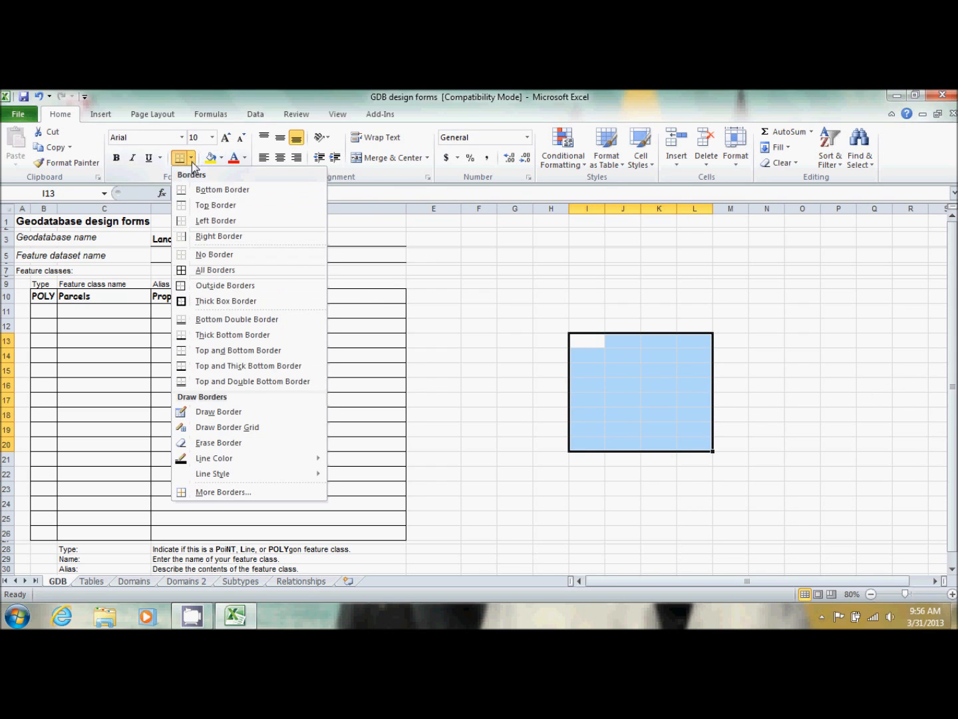
click(219, 302)
drag(809, 376, 806, 387)
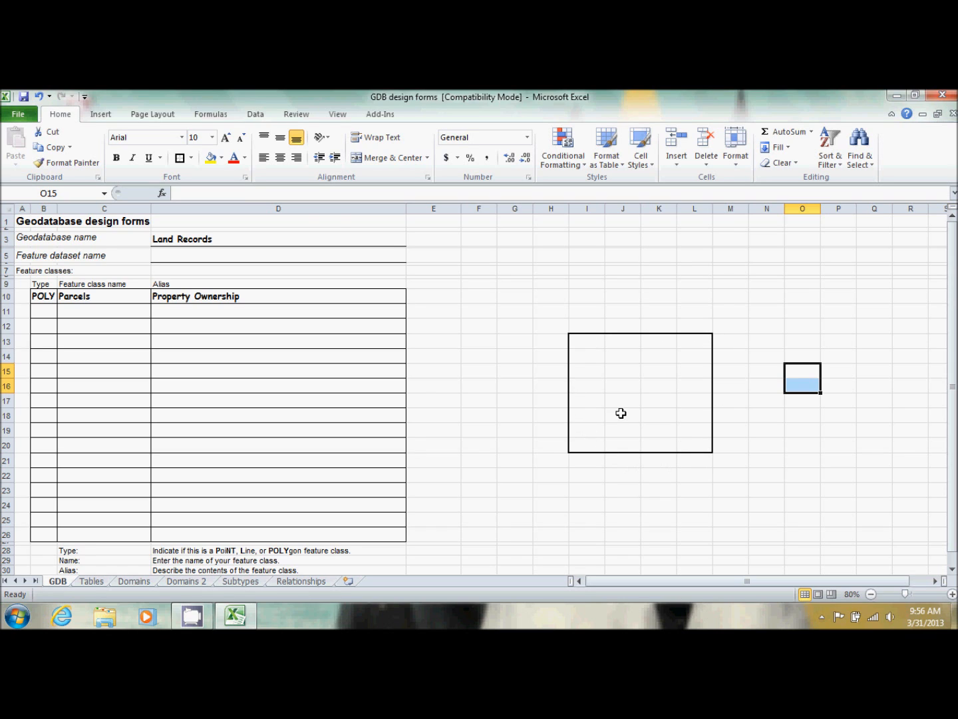
Apply a top and double bottom border to cells N13:P20
click(774, 349)
drag(774, 348, 847, 450)
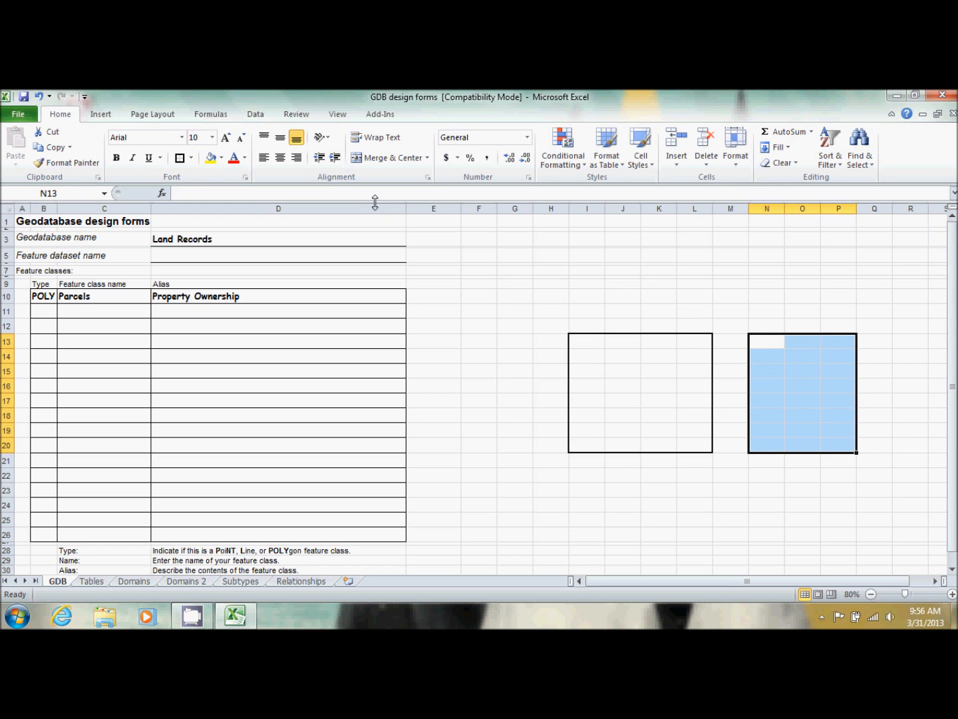
click(191, 157)
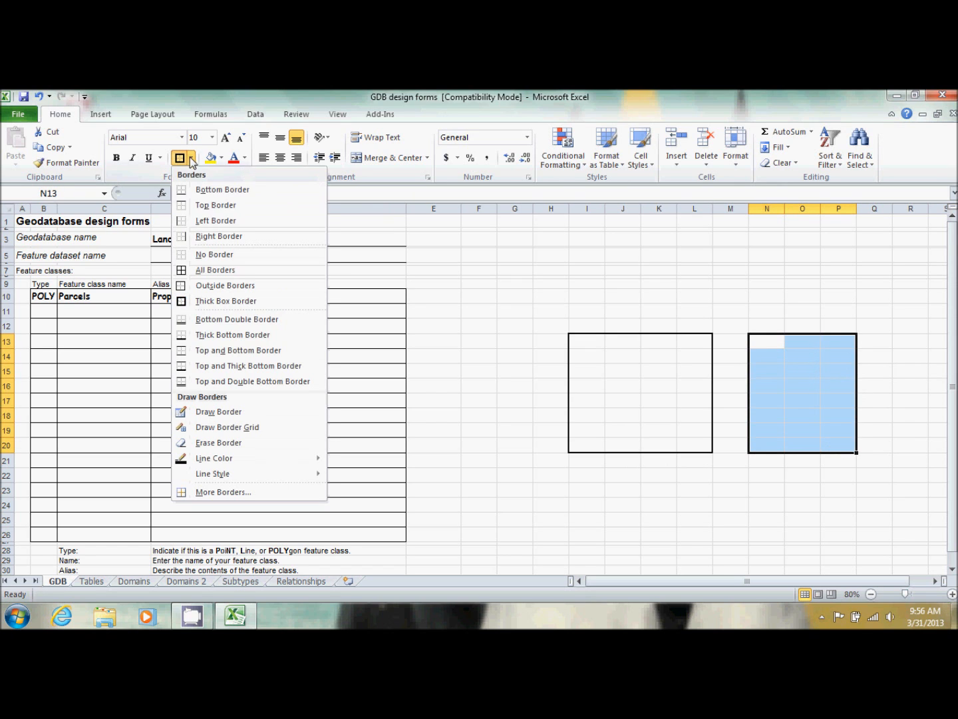
click(229, 378)
click(803, 282)
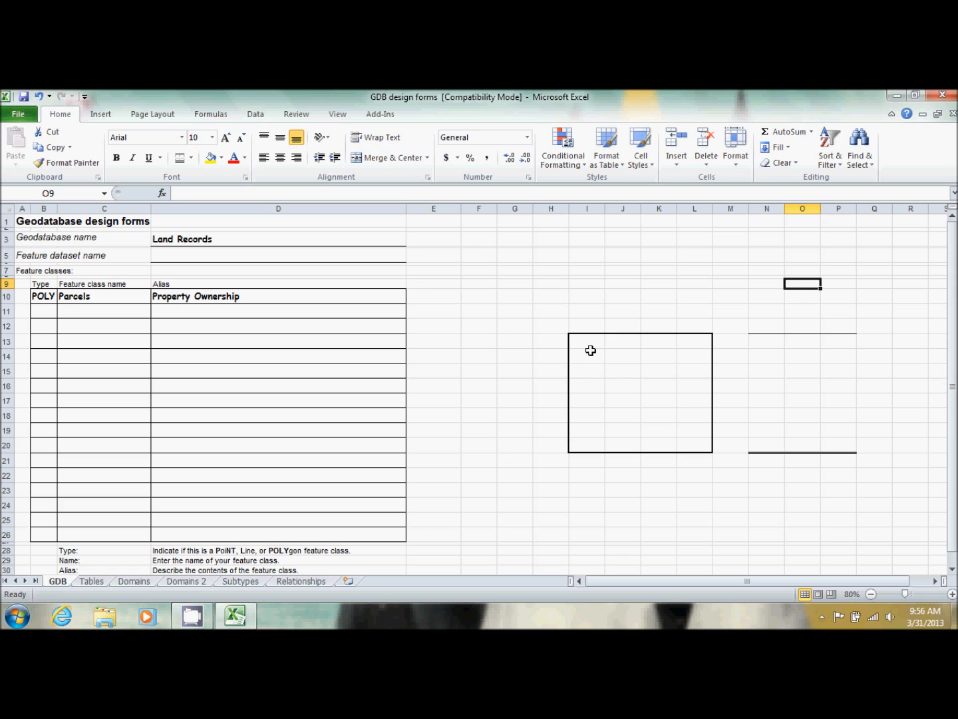
Apply a top and bottom border to cells F16:G20
click(595, 277)
drag(593, 277, 671, 322)
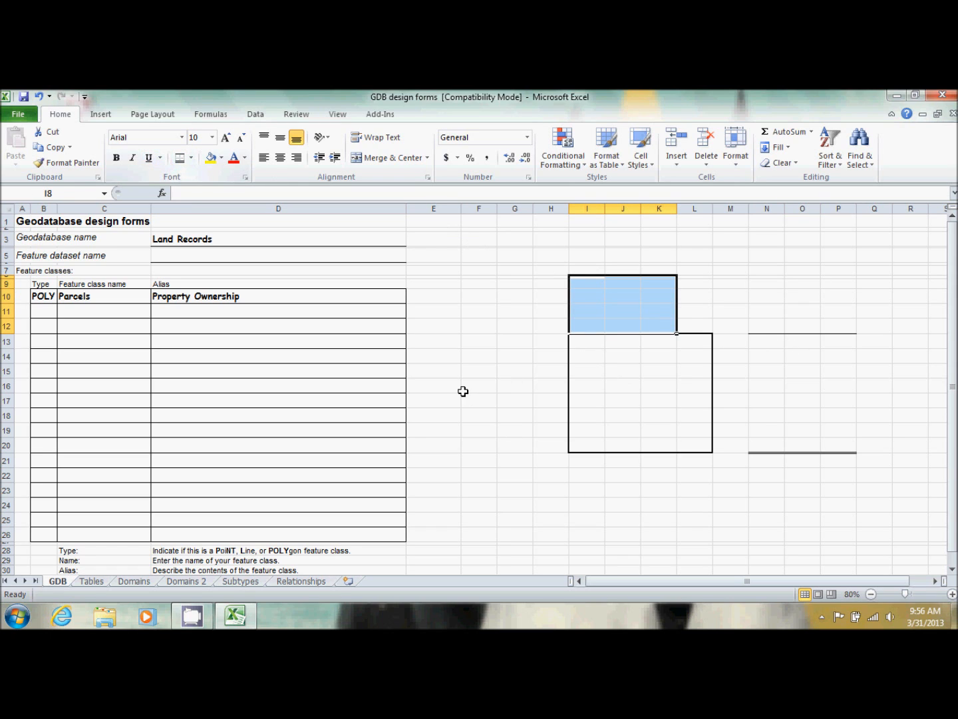
drag(464, 391, 499, 443)
click(190, 160)
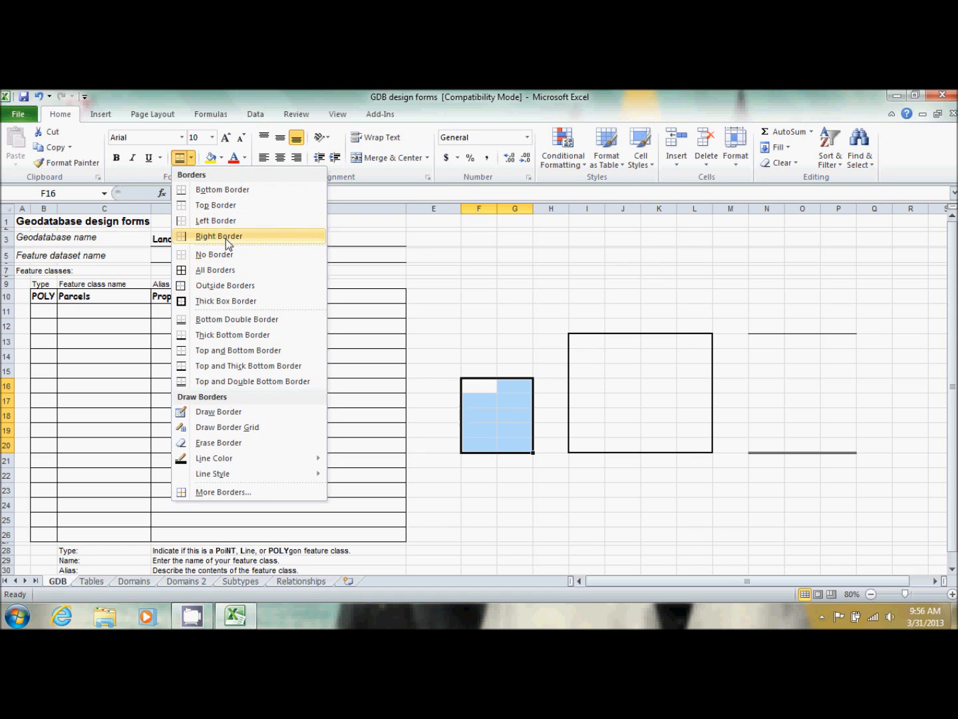
click(238, 351)
click(529, 343)
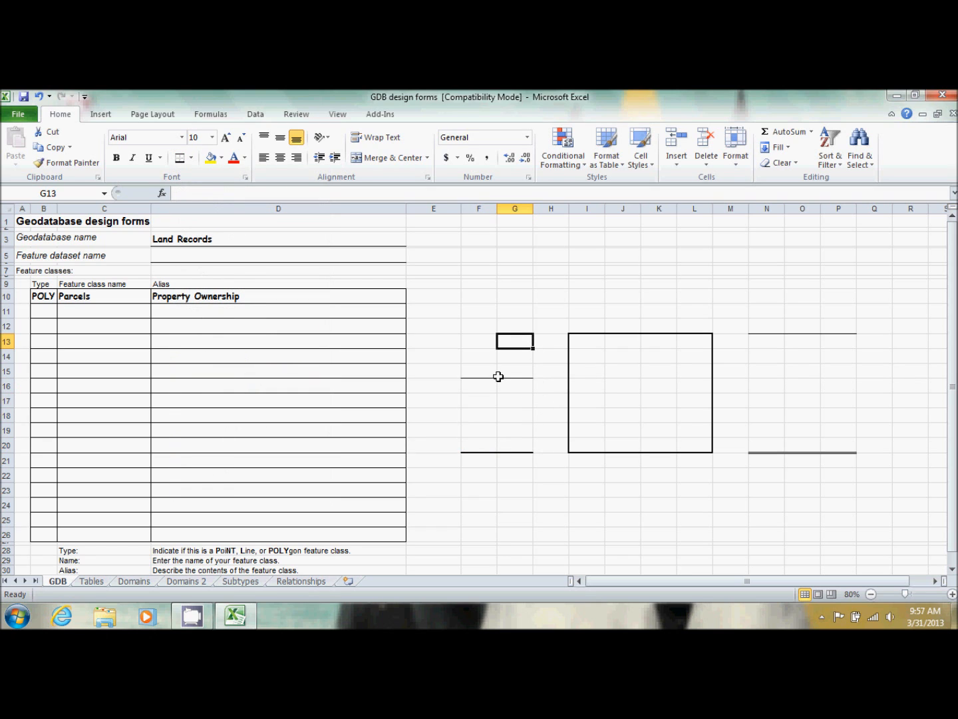
drag(447, 308, 717, 421)
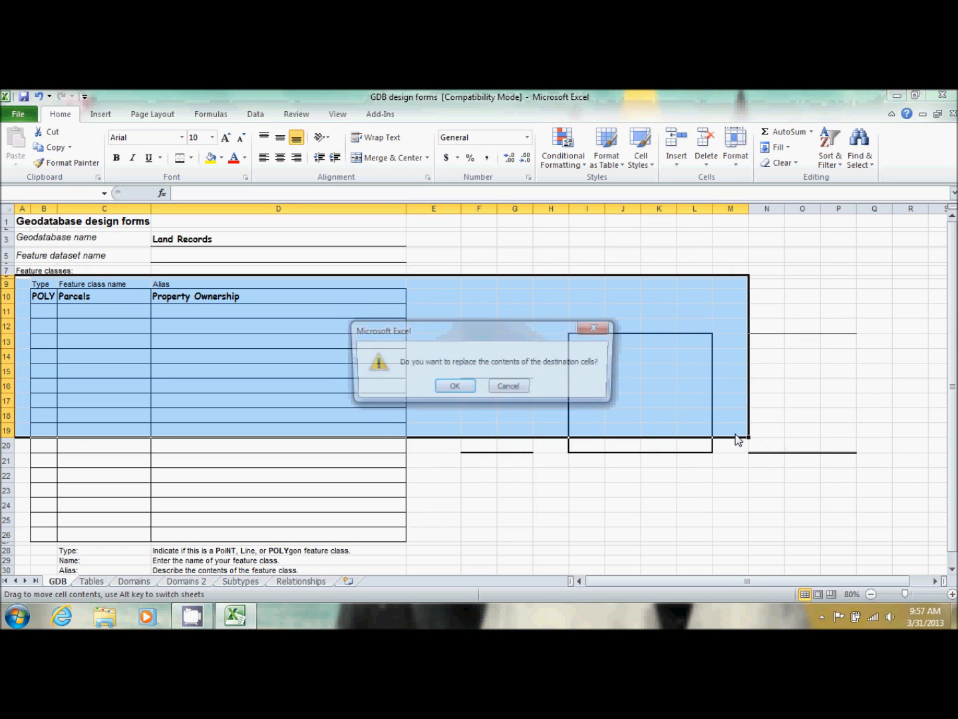
click(518, 393)
click(791, 472)
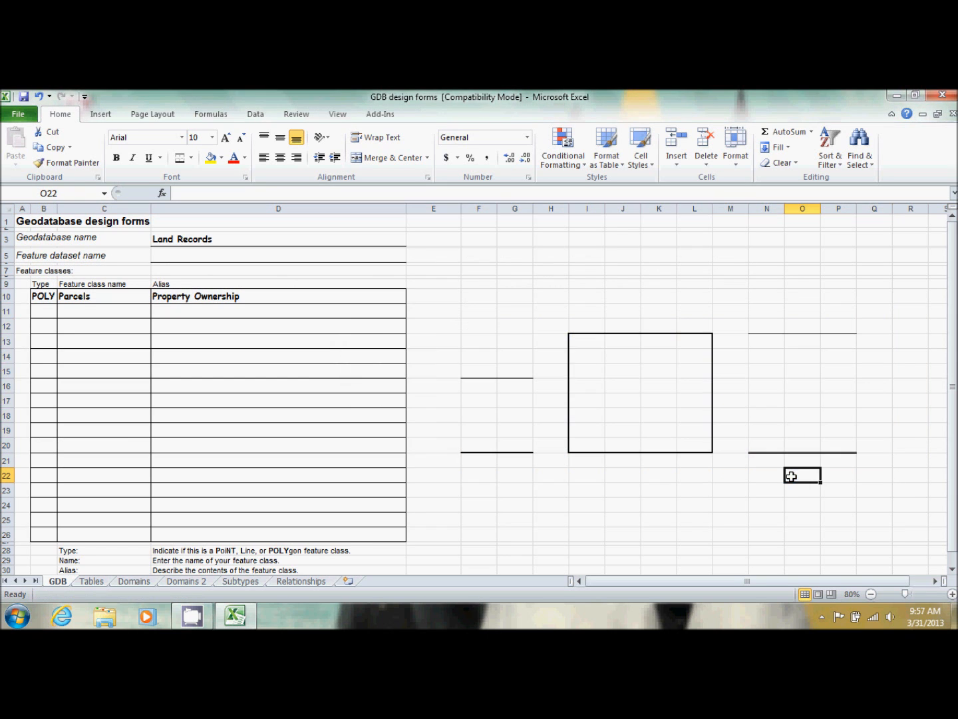
Remove all borders from the cell range F11:Q22 beside the feature class table
drag(868, 475, 465, 306)
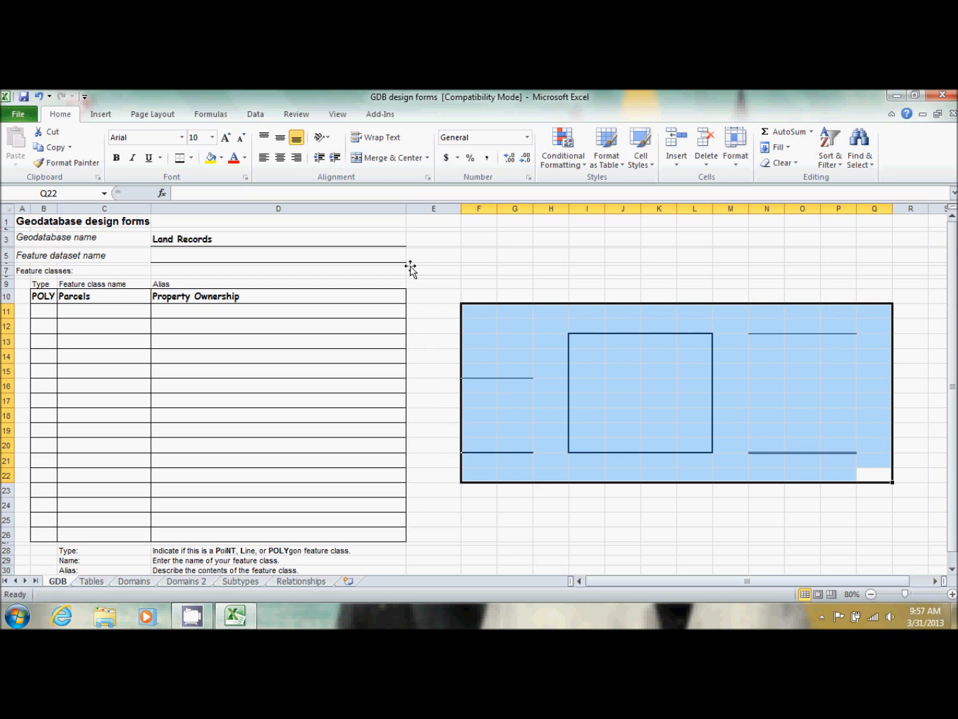
click(191, 159)
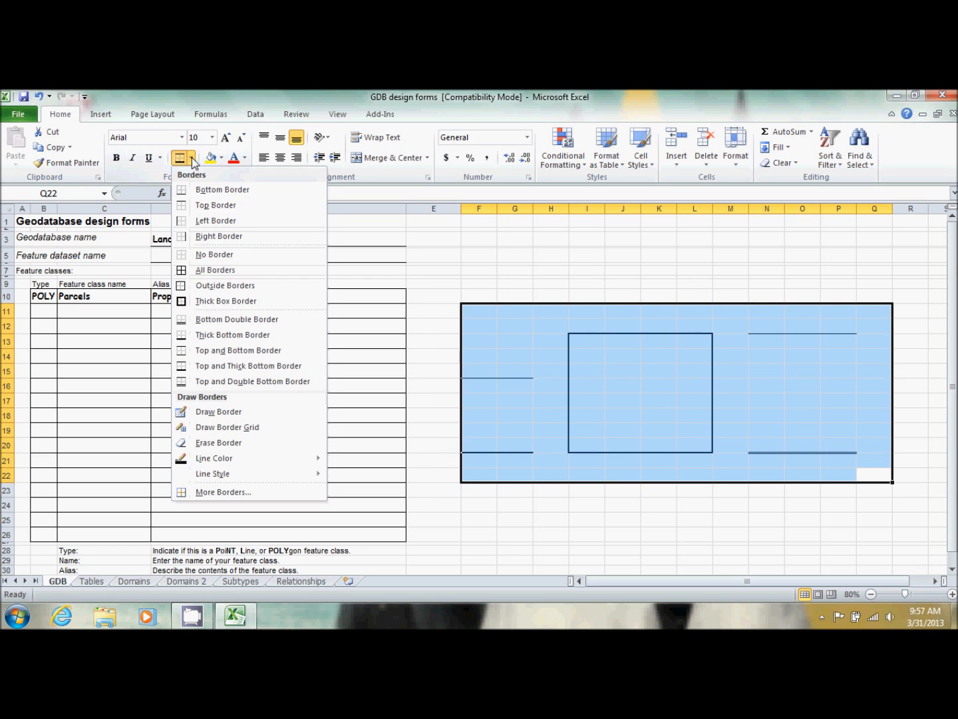
click(213, 255)
click(706, 327)
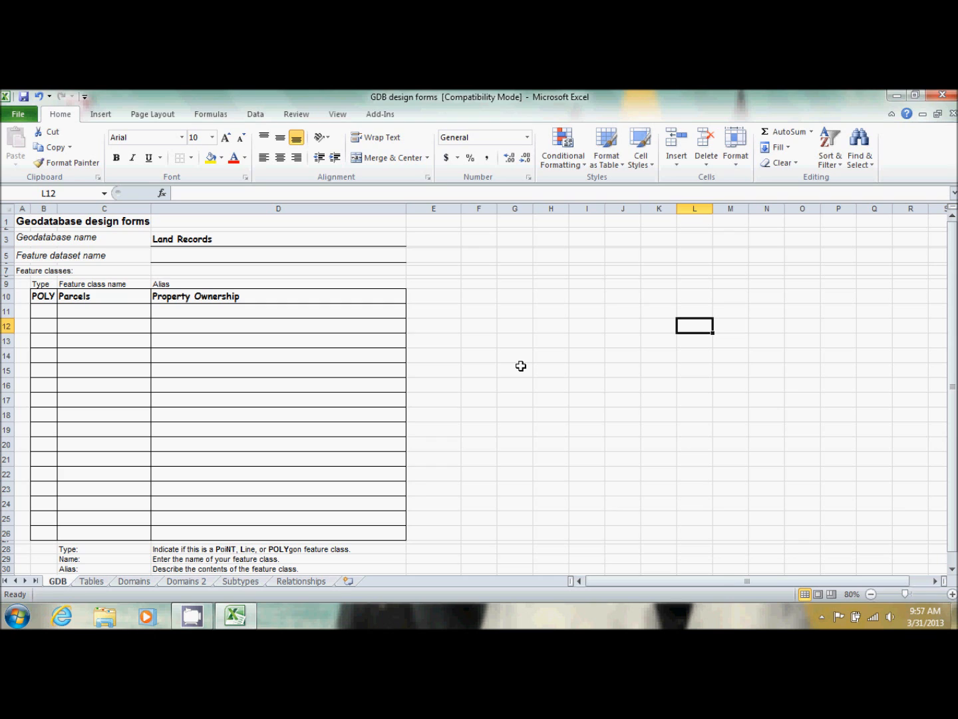
In row 12 of the GDB worksheet, add a feature class of type L named LotBoundaries with the alias Lot Boundaries
click(41, 323)
text(L)
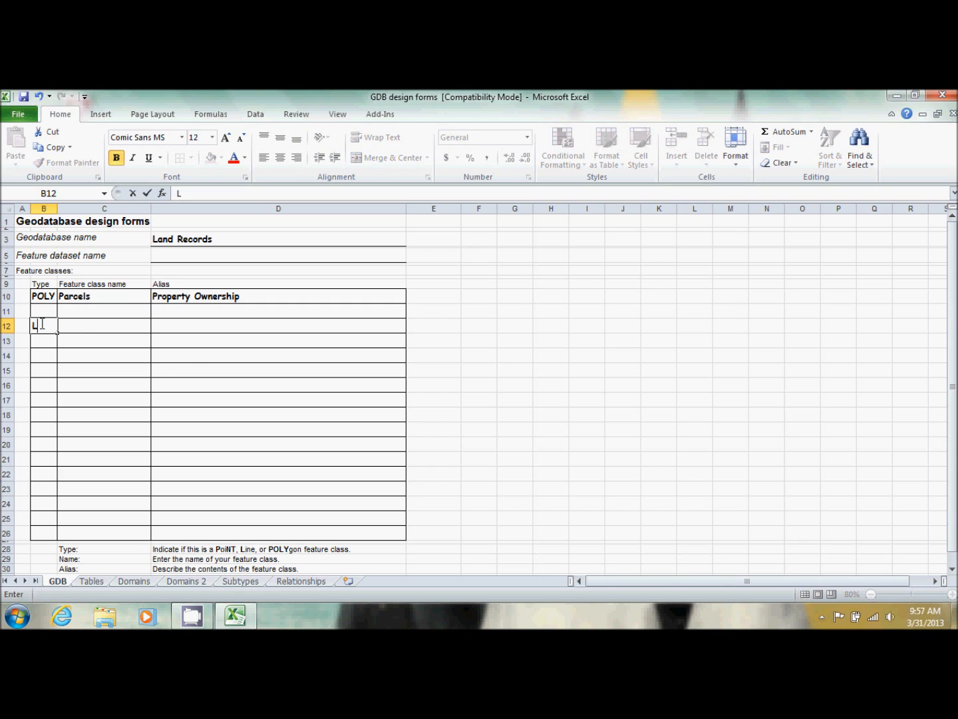
key(Tab)
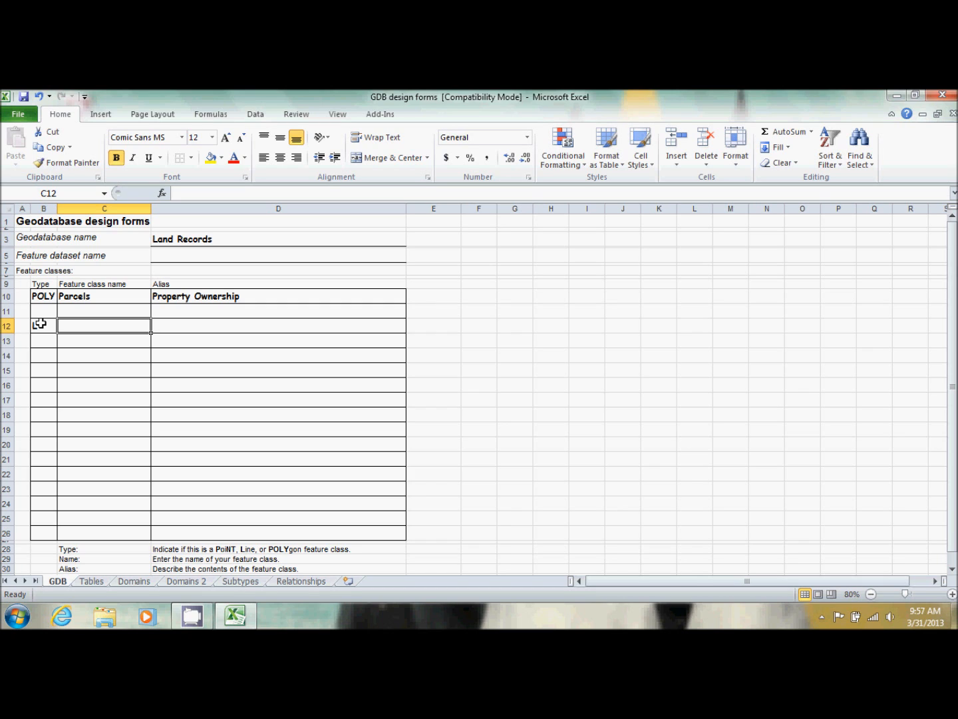
text(LotB)
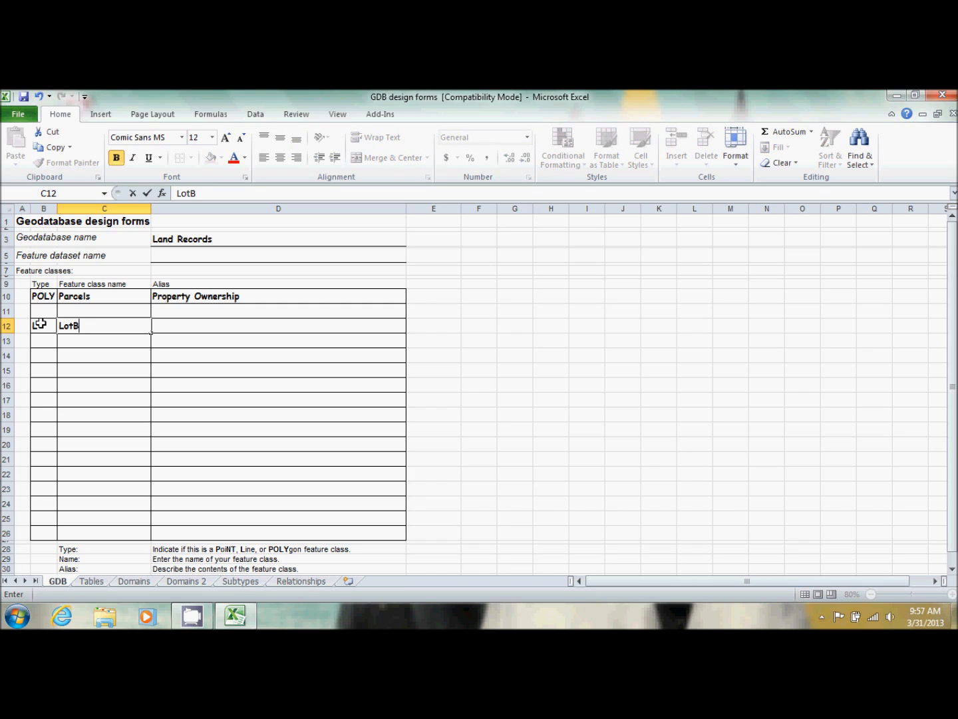
text(oundaries)
key(Tab)
text(Bo)
key(BackSpace)
key(BackSpace)
text(Lot Boundar)
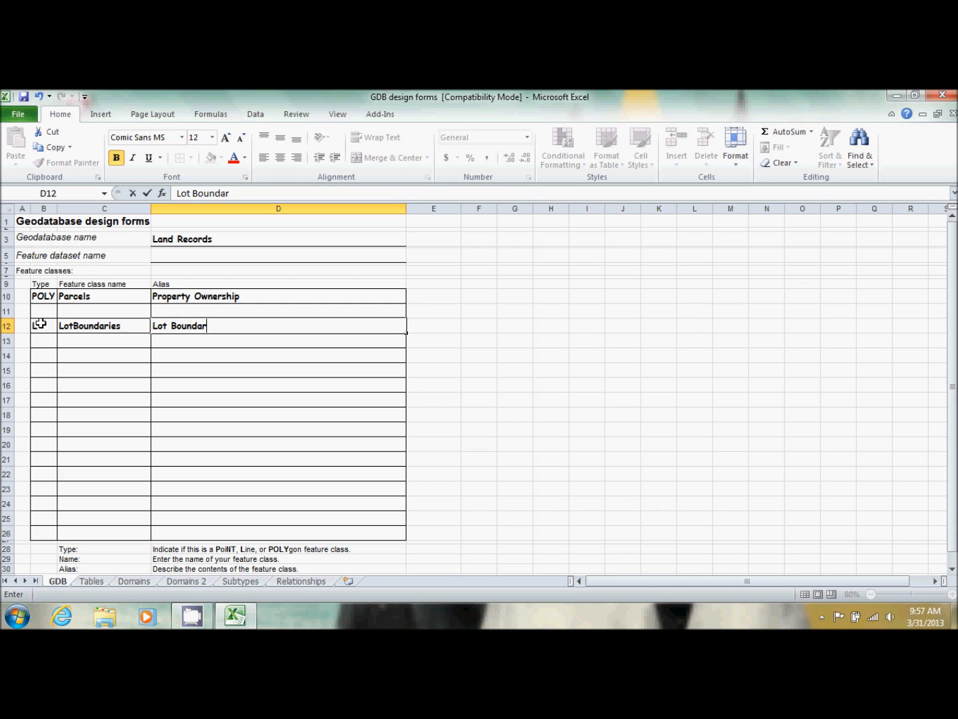
text(ies)
On the Tables worksheet, enter LotBoundaries as the feature class name in cell A19
click(90, 581)
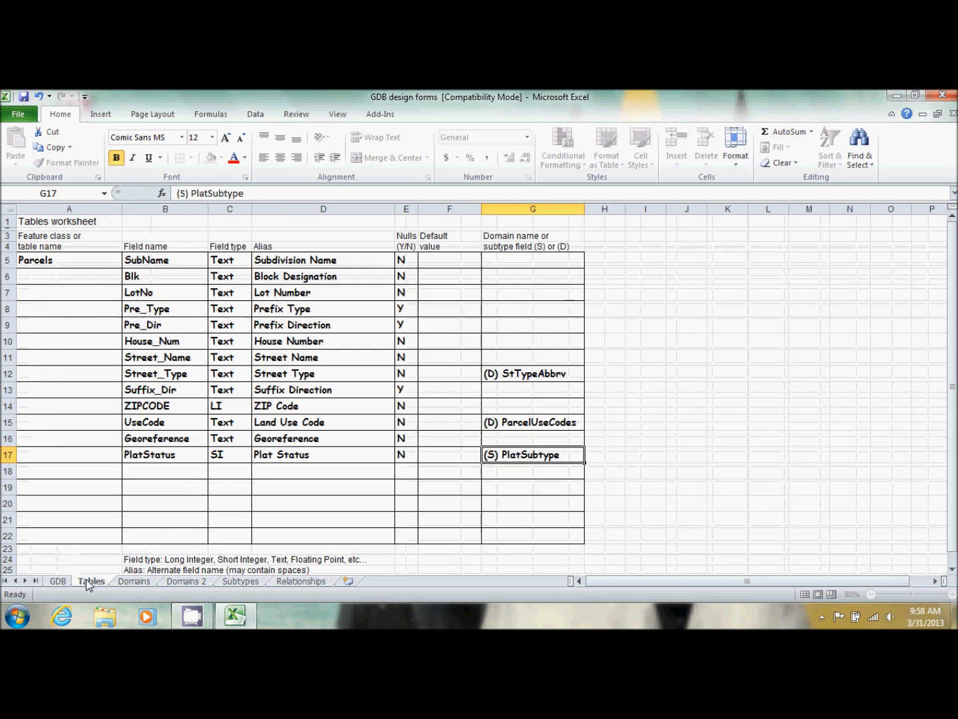
click(52, 483)
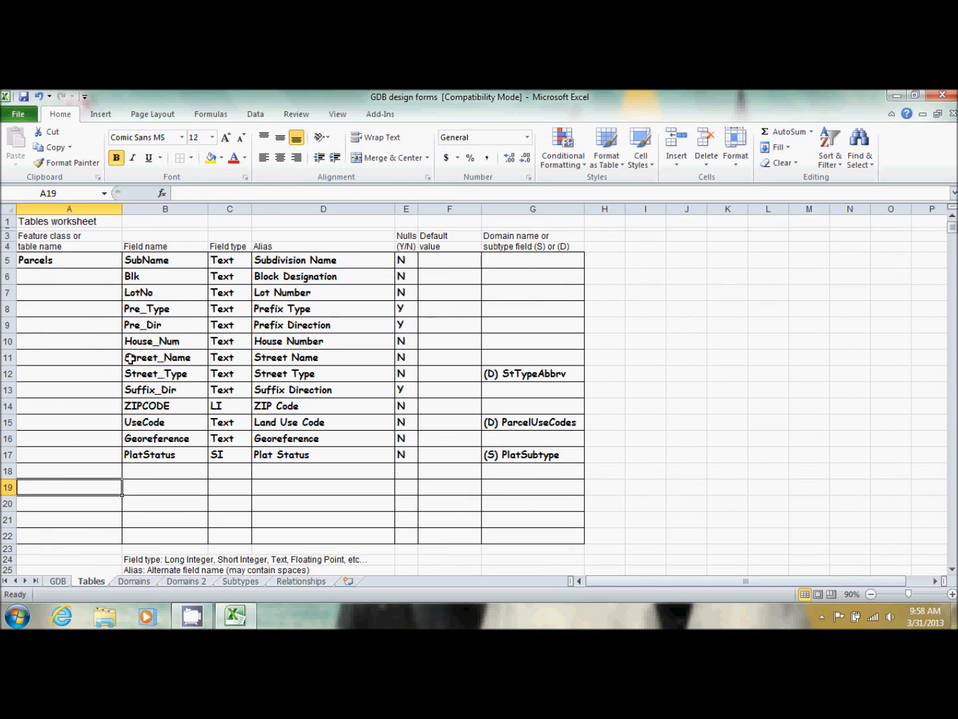
text(L)
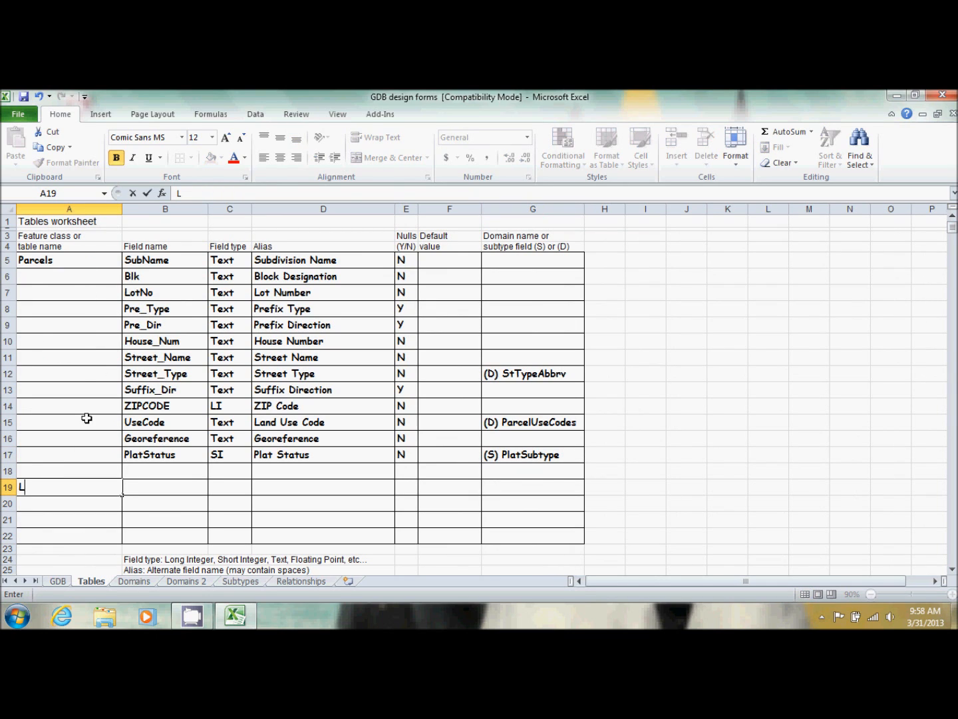
text(otBoundaries)
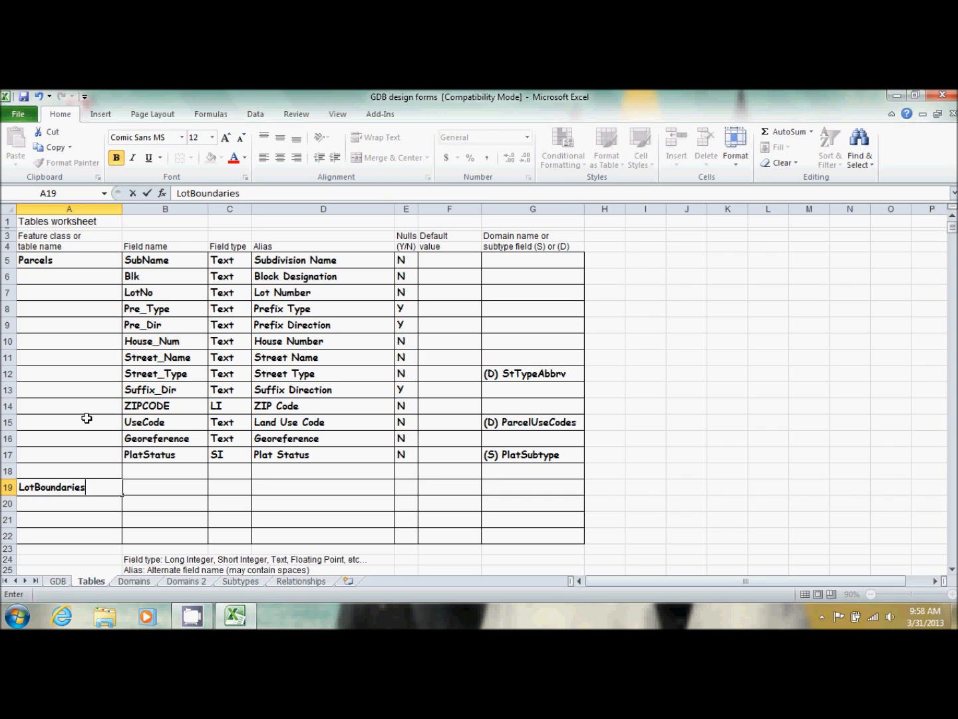
key(Tab)
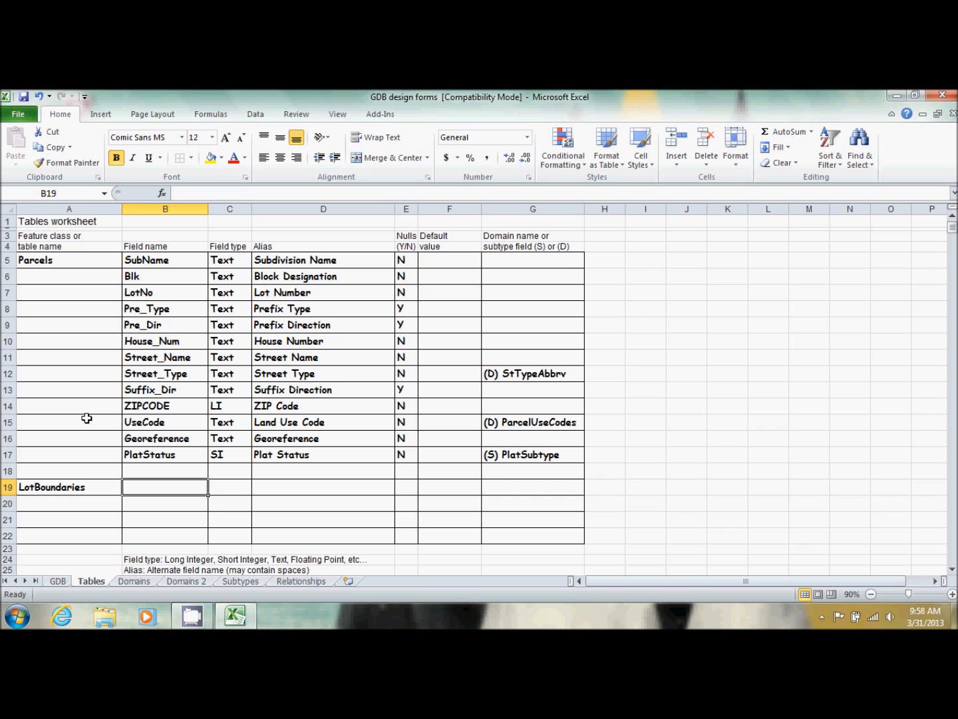
Define the LotBoundaries field LineCode with field type Text, alias Line Code and N for nulls
text(LineCode)
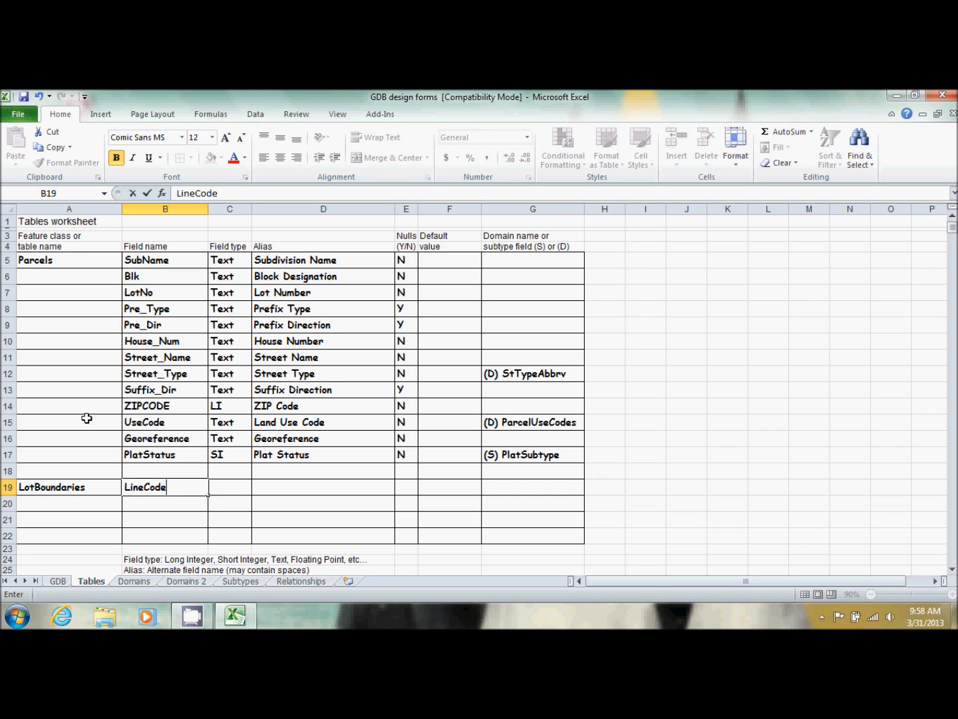
key(Tab)
text(Text)
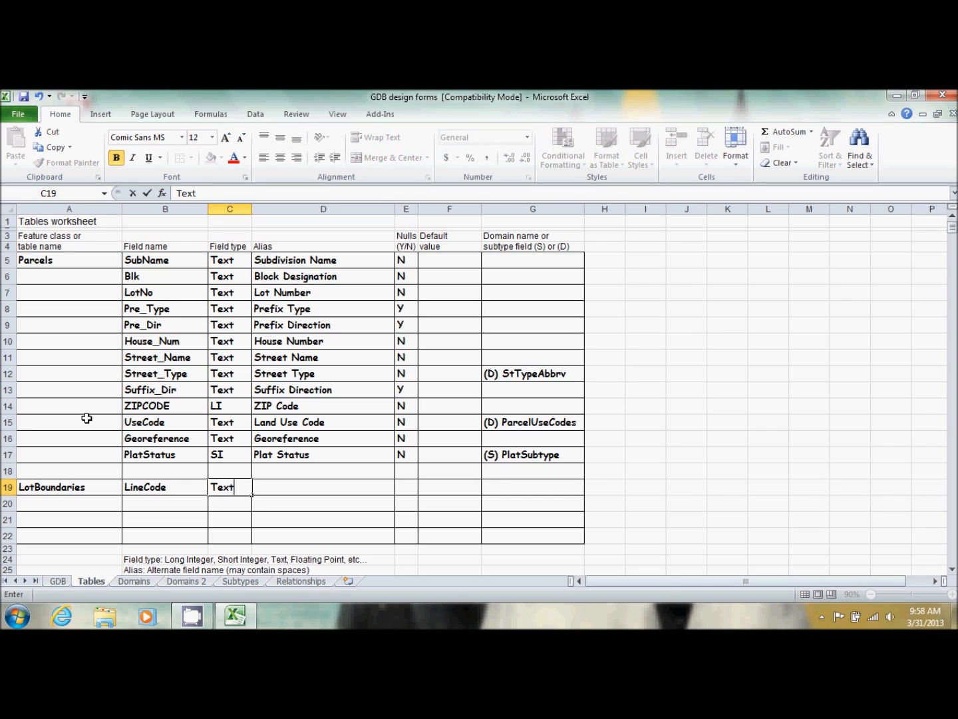
key(Tab)
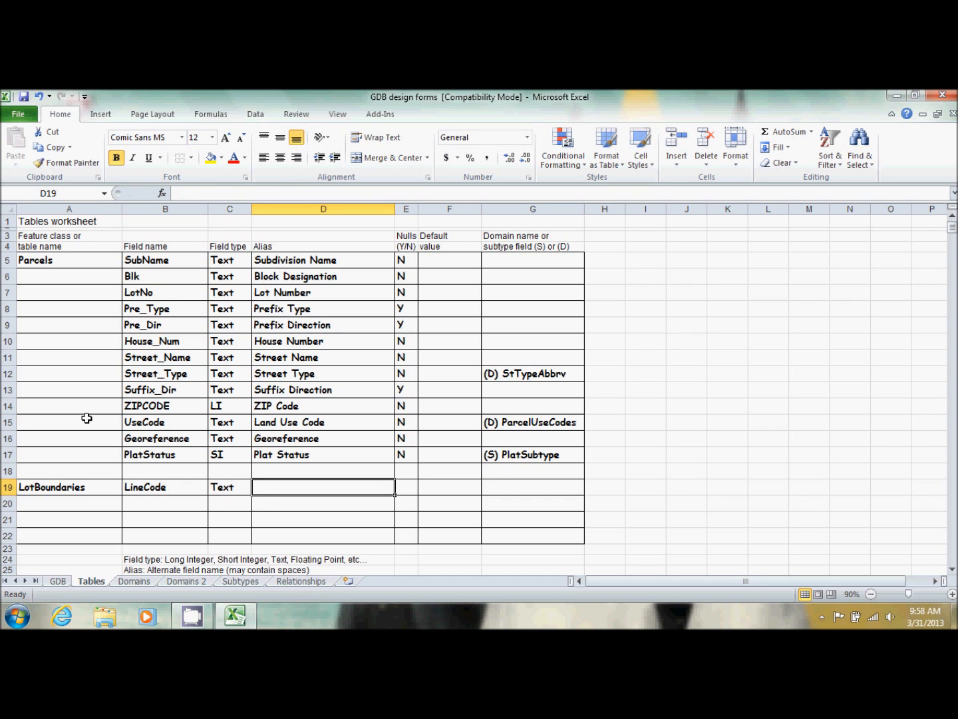
text(L)
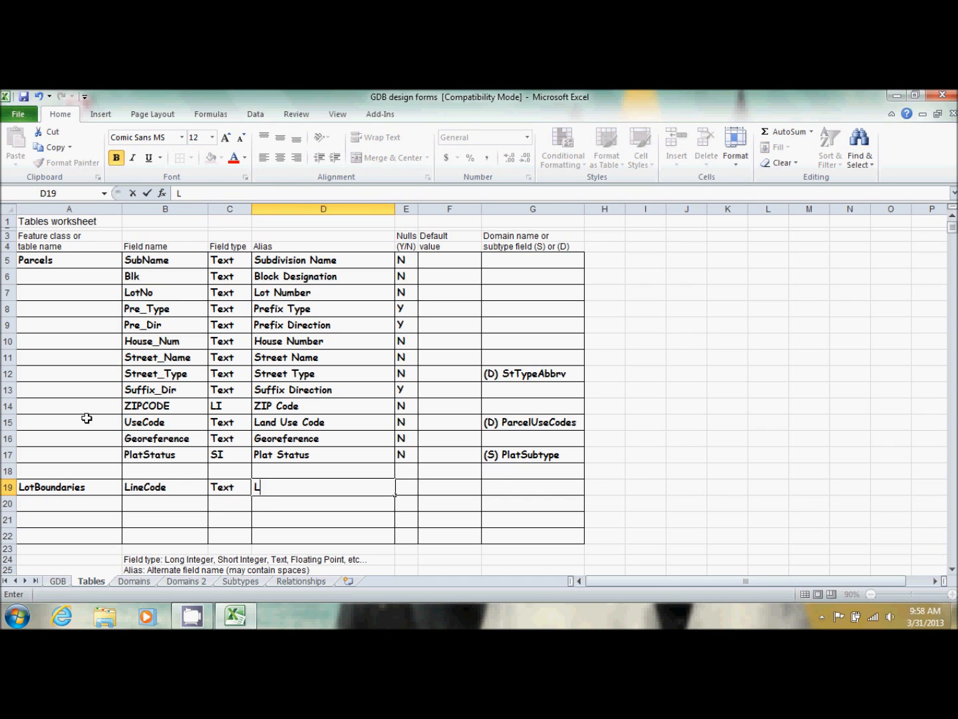
text(ine Code)
key(Tab)
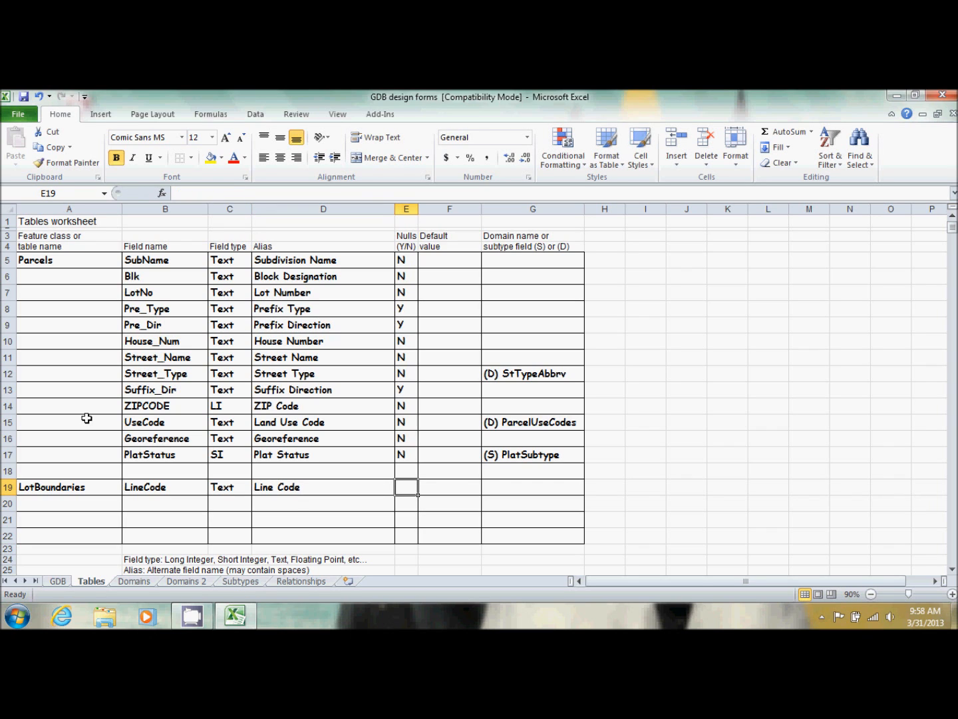
text(N)
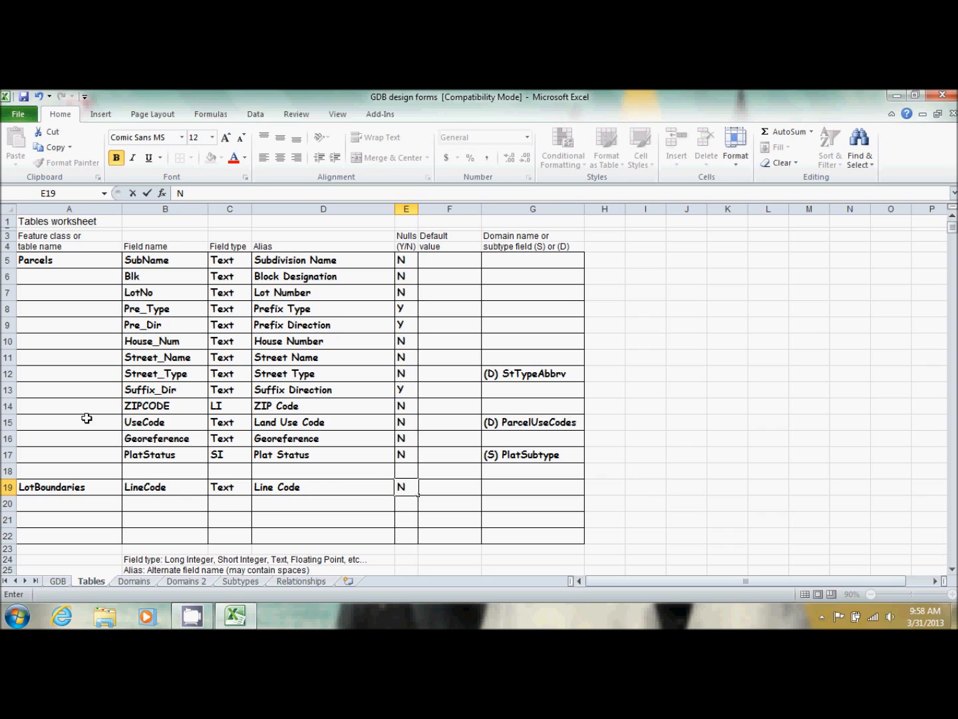
key(Return)
Assign the domain (D) ParcelLineCodes to the LineCode field in cell G19
key(Left)
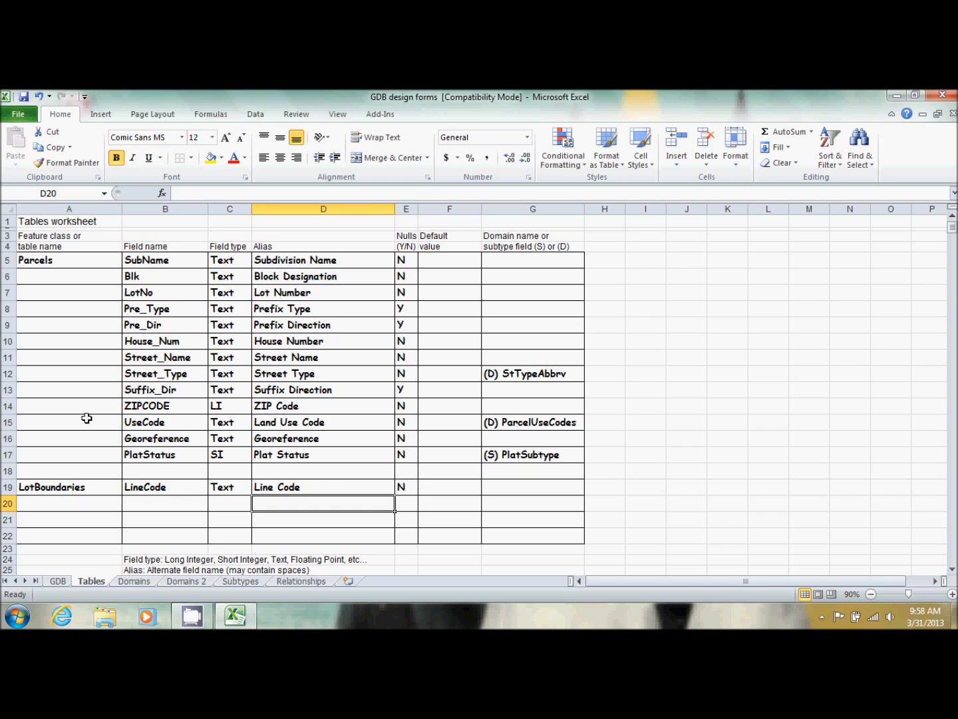
key(Up)
key(Right)
key(Right)
key(Right)
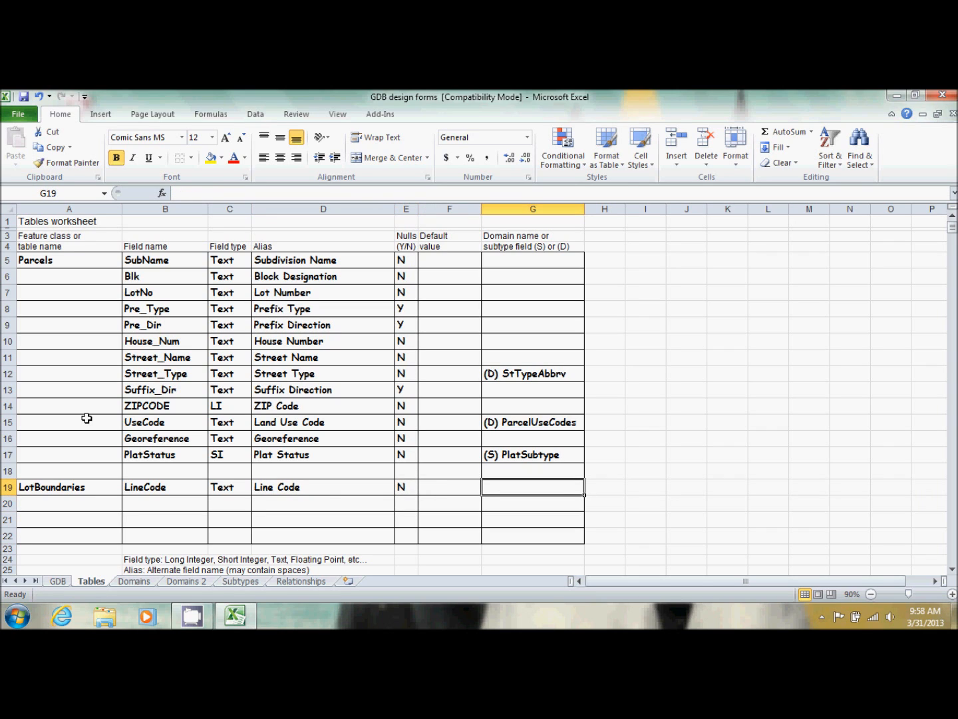
text((D))
key(BackSpace)
key(BackSpace)
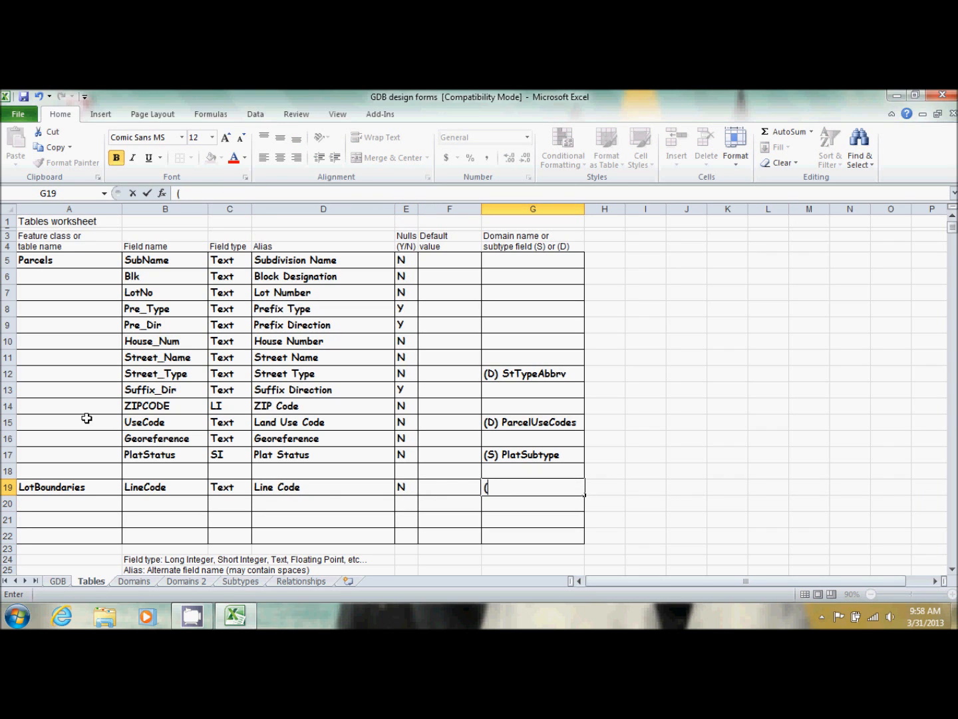
text(D) ParcelLineCodes)
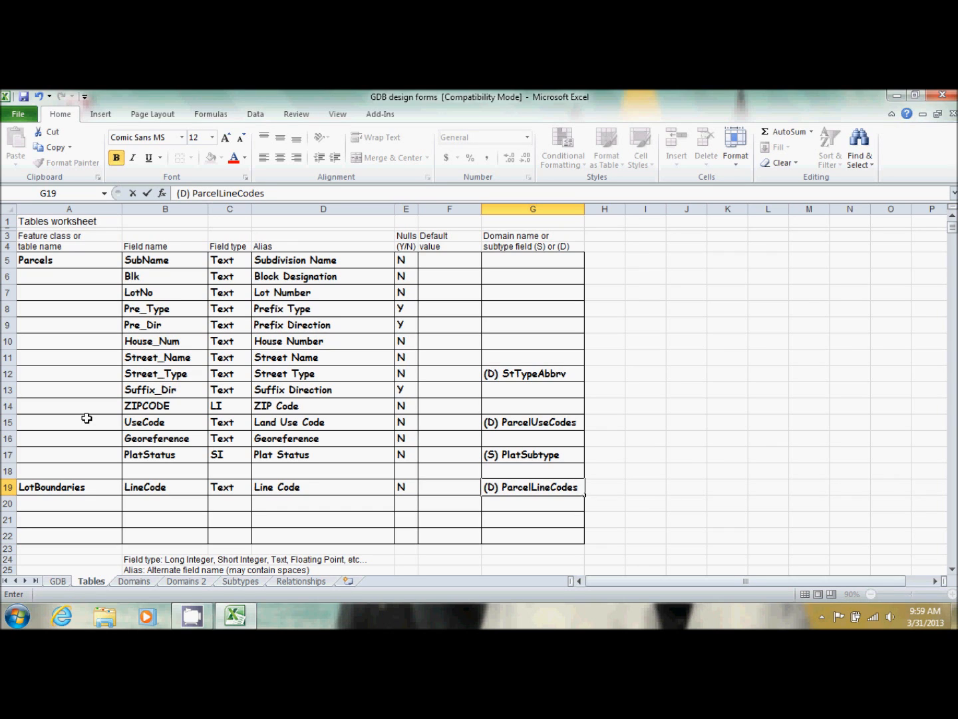
On the Domains 2 worksheet, enter ParcelLineCodes as a domain name in cell B6
click(180, 583)
click(136, 582)
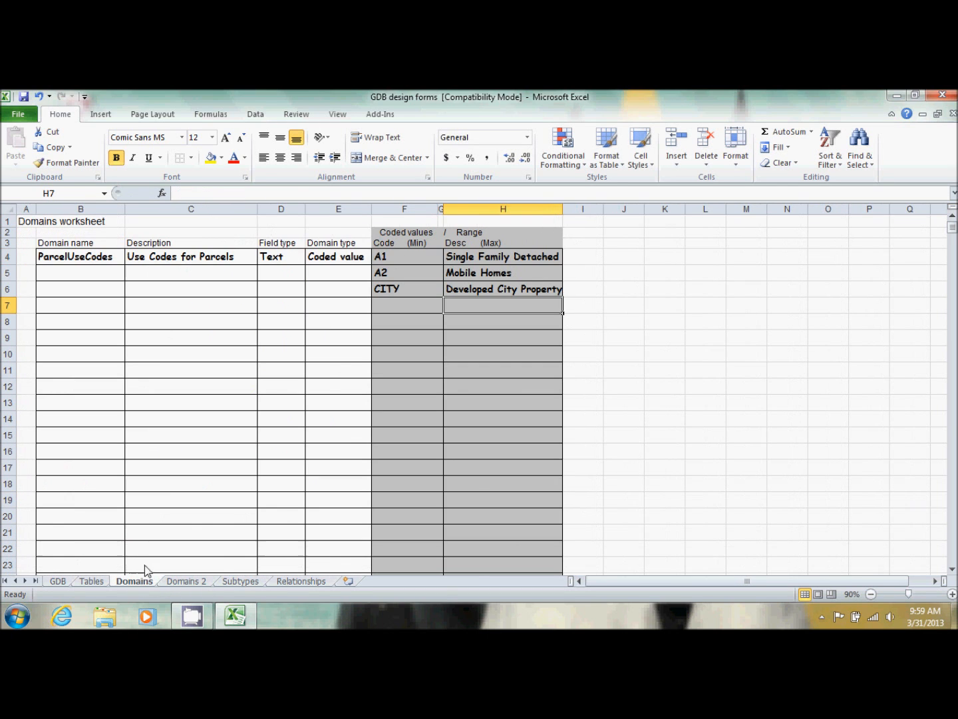
click(183, 583)
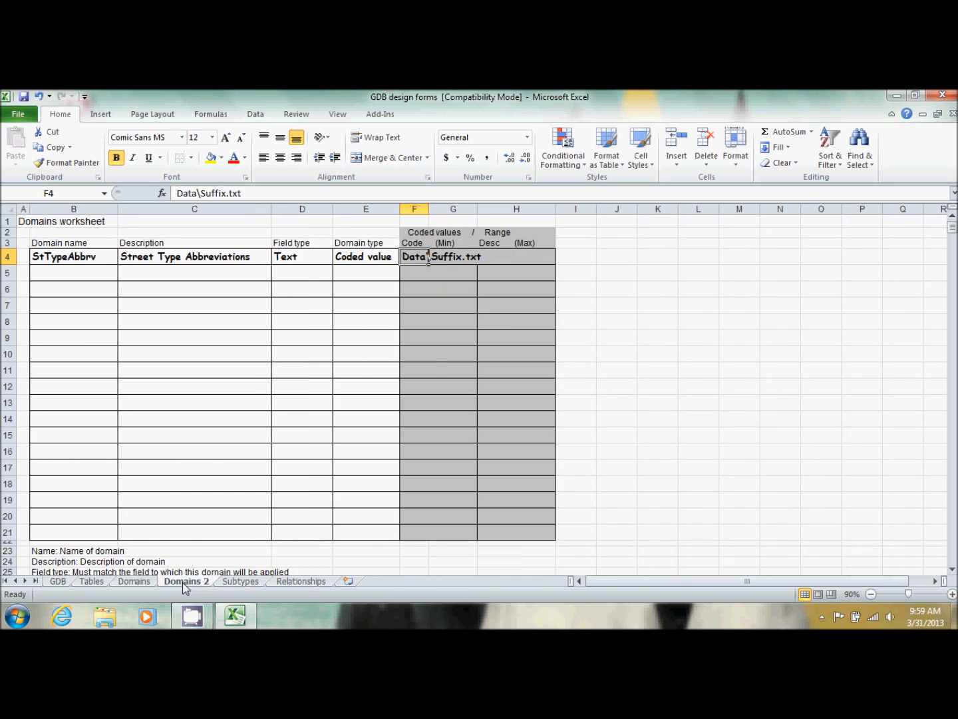
click(73, 287)
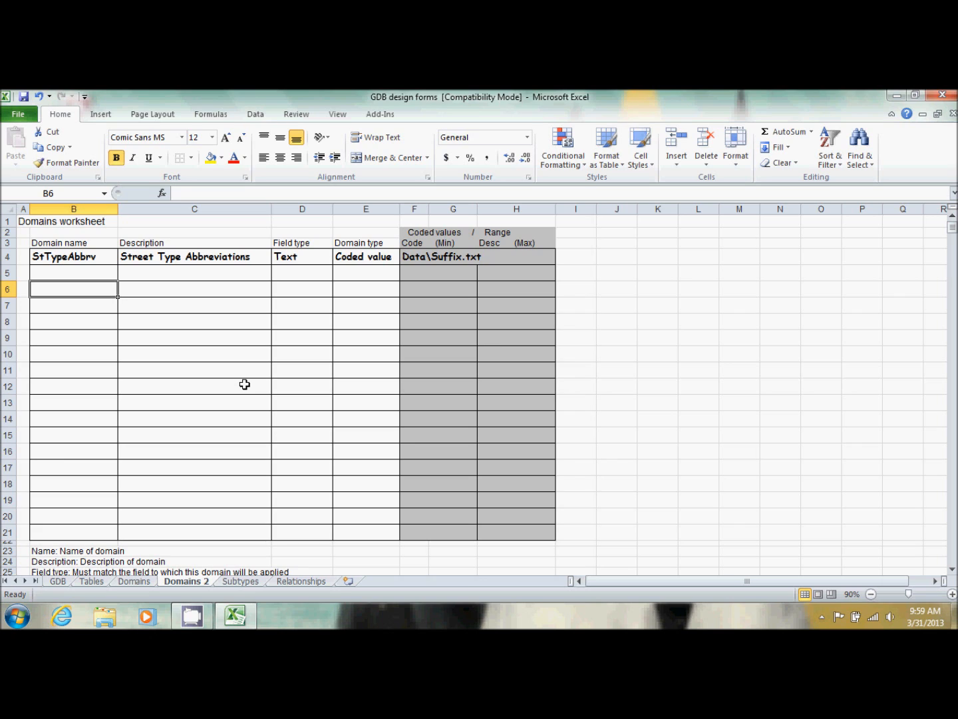
text(Parcels)
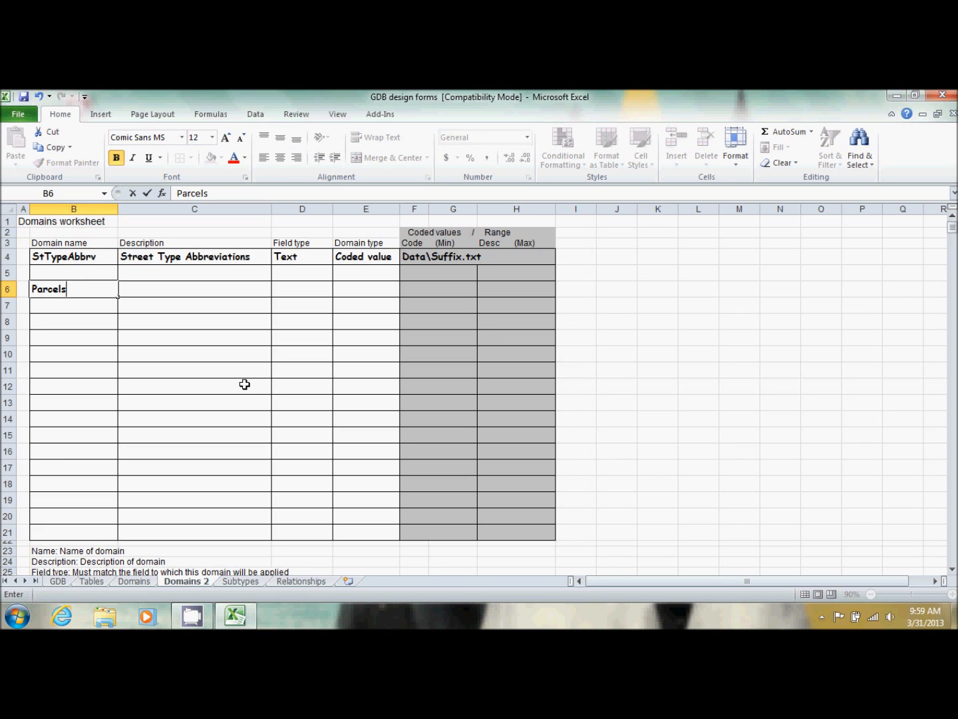
key(BackSpace)
text(LineCodes)
key(BackSpace)
text(s)
key(Tab)
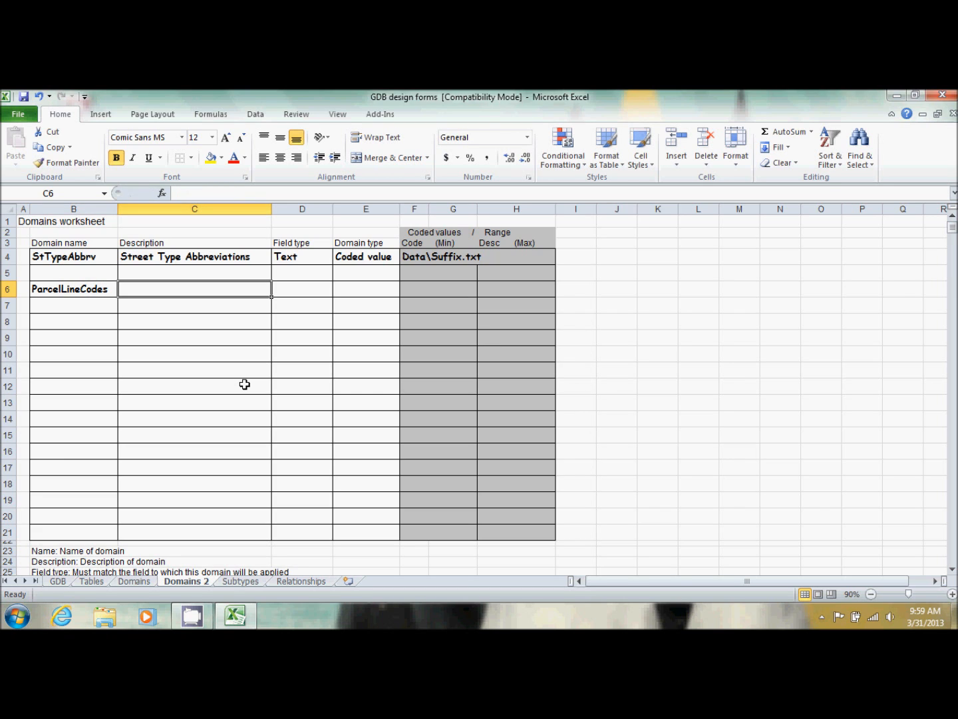
Describe the ParcelLineCodes domain as Line Codes for Parcels
text(Line)
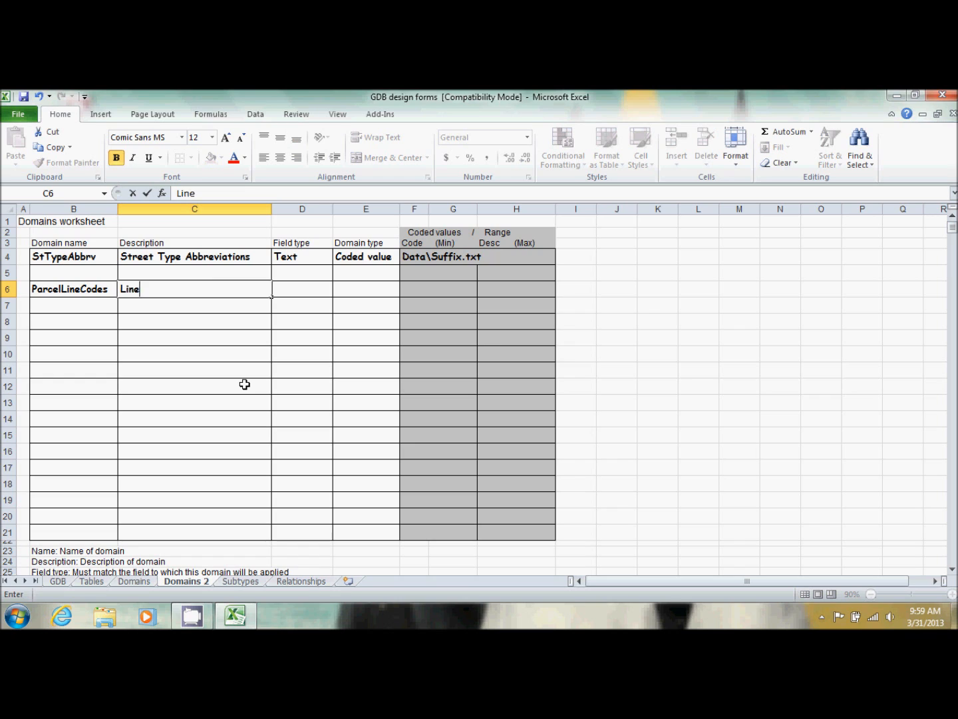
text( Codes for Pa)
text(rcles)
key(BackSpace)
key(BackSpace)
key(BackSpace)
text(els)
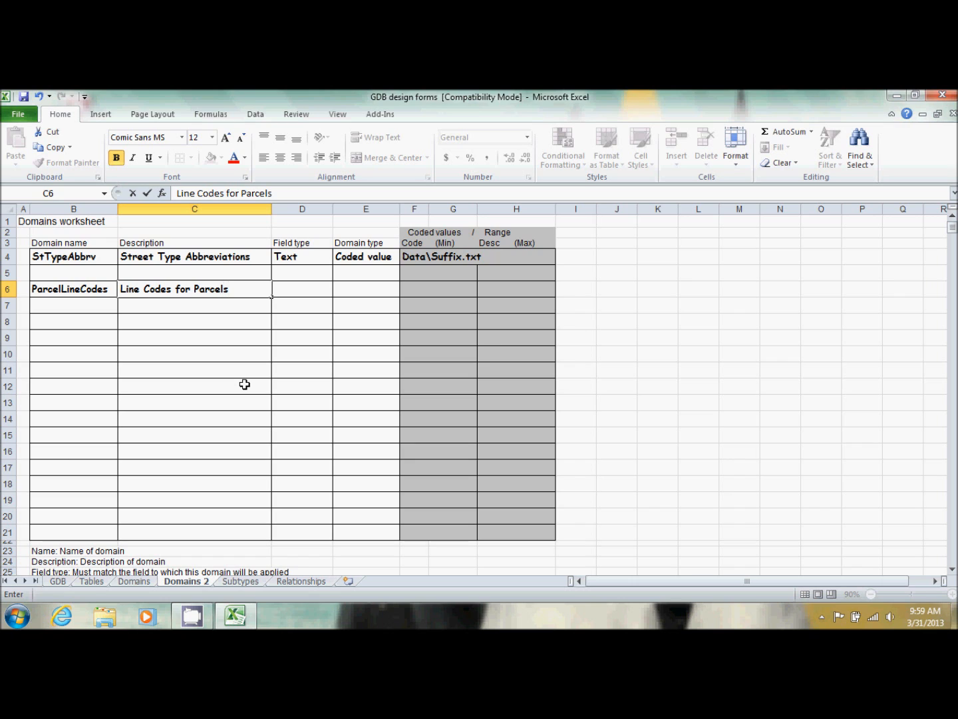
Set the ParcelLineCodes domain's field type to Text and its domain type to Coded values
key(Tab)
text(Text)
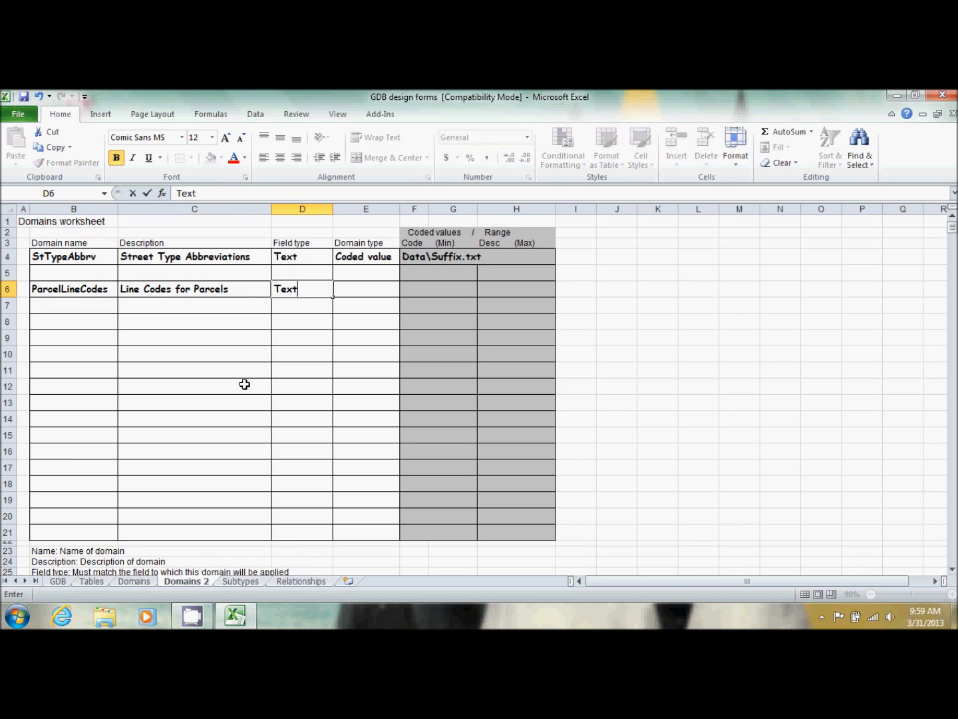
key(Tab)
text(C)
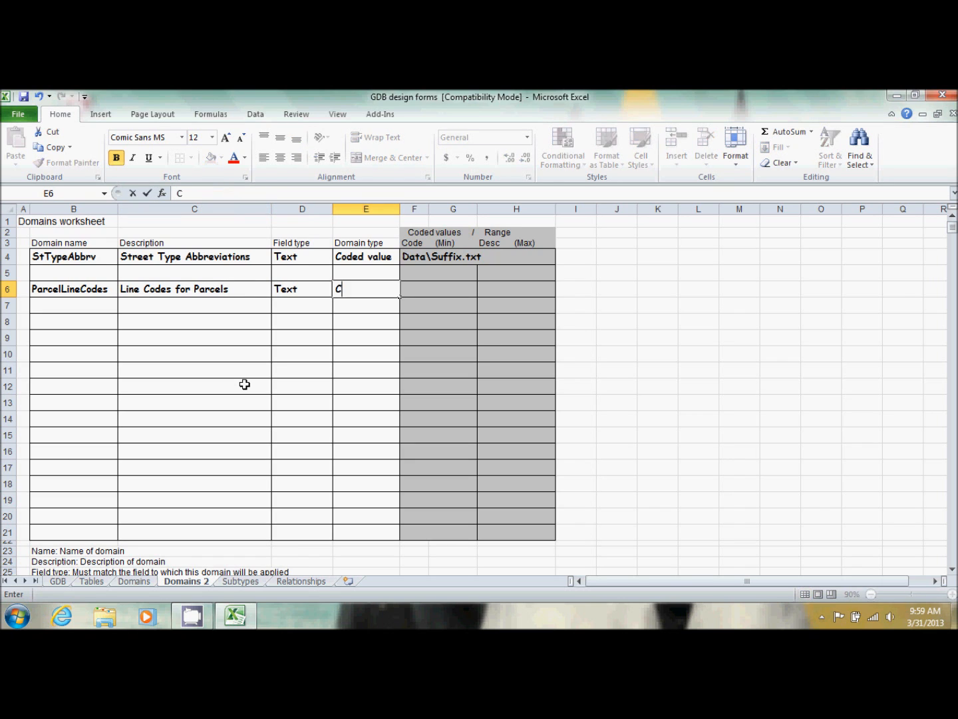
text(oded value)
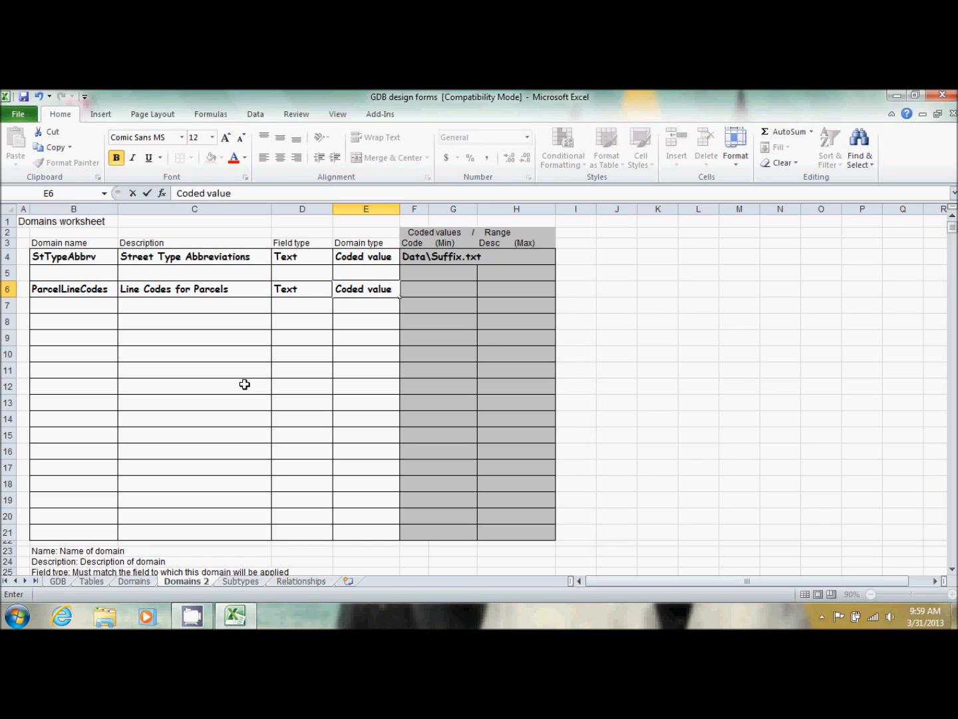
text(s)
key(Tab)
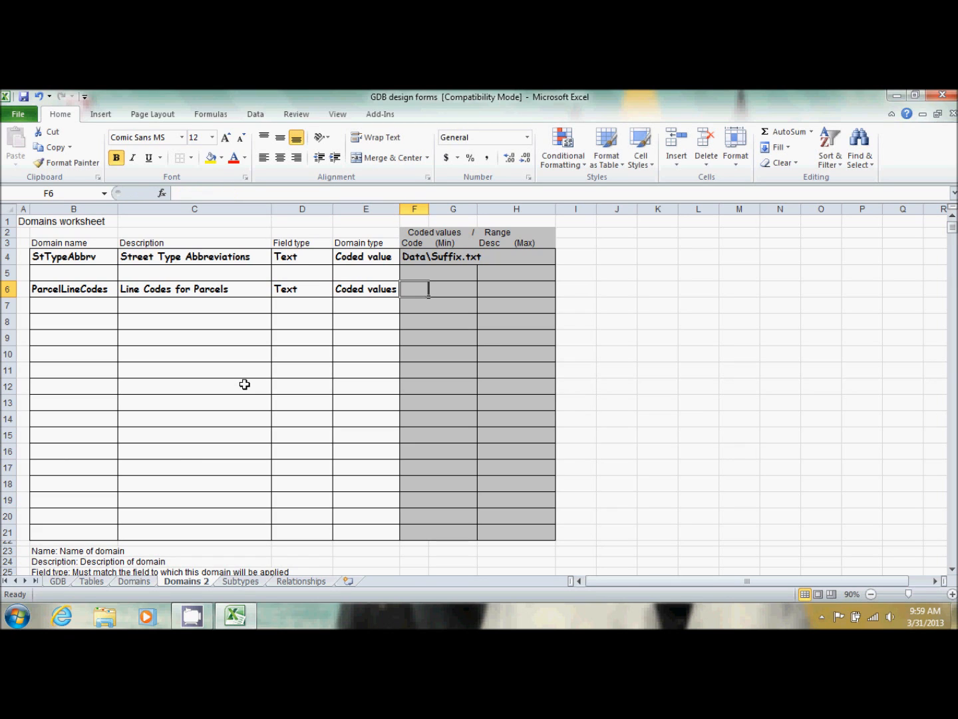
List the codes ROW, LOT and SPLIT for the ParcelLineCodes domain in cells F6 to F8, and select description cell H6
text(OR)
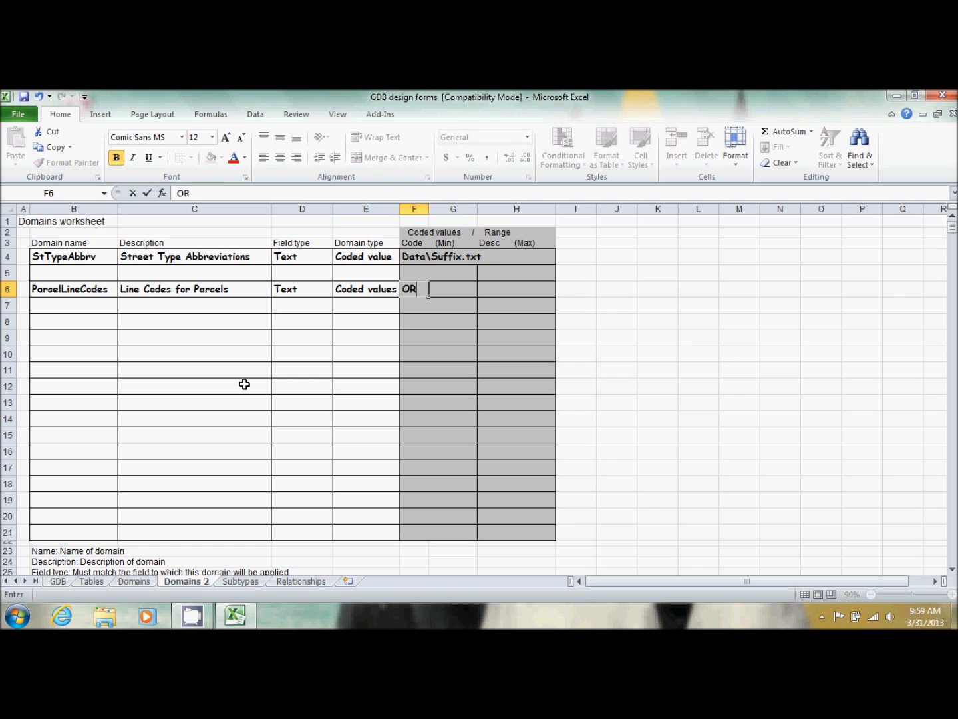
key(BackSpace)
key(BackSpace)
text(ROW)
key(Return)
text(LOT)
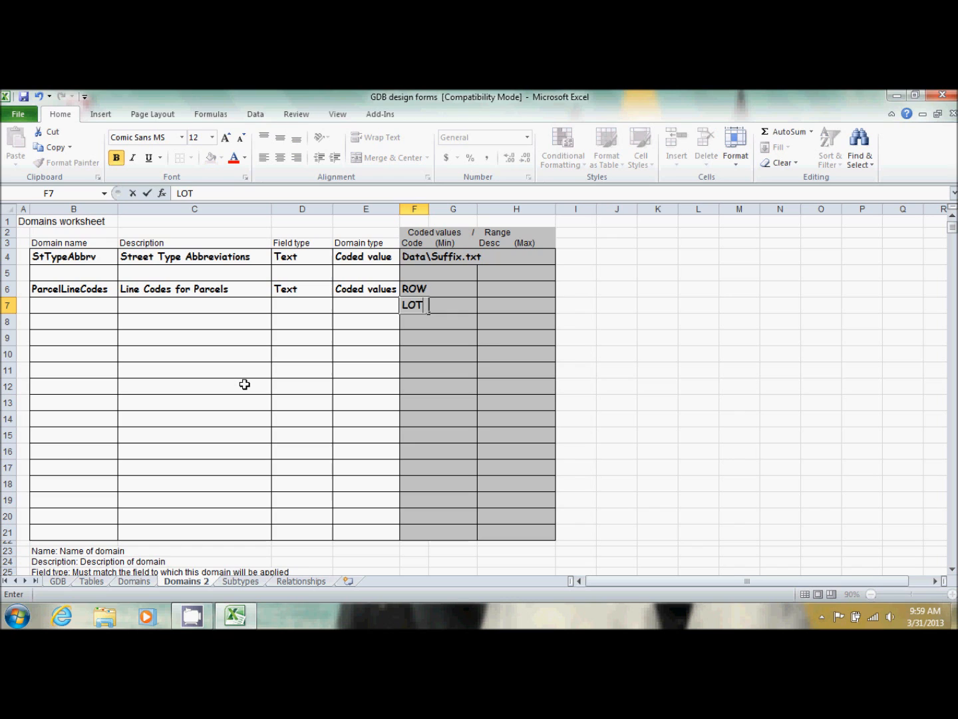
key(Return)
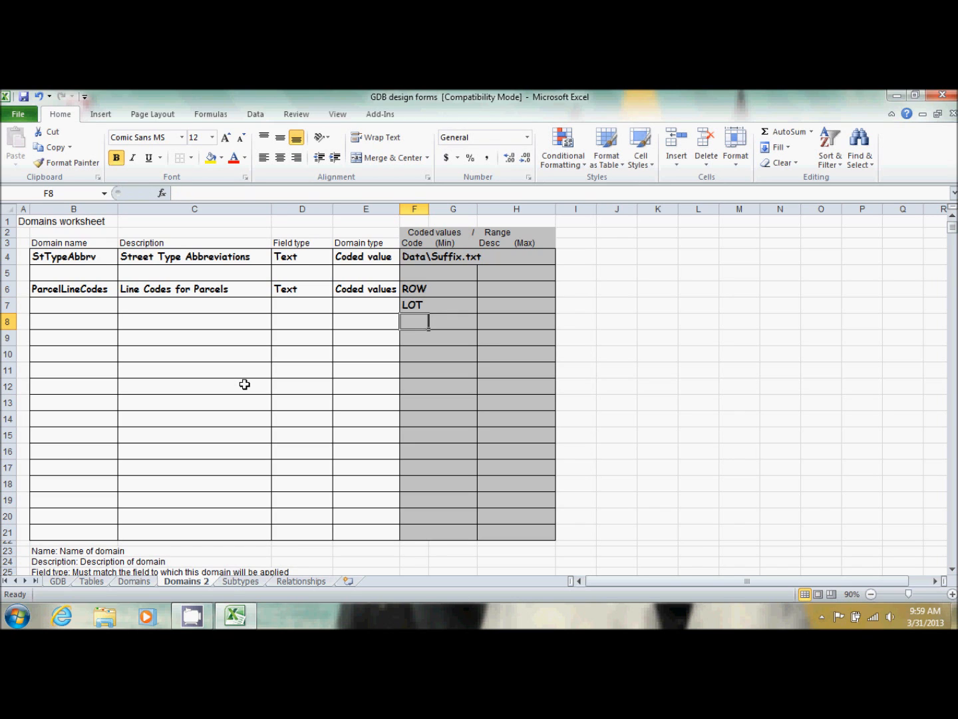
text(SPLIT)
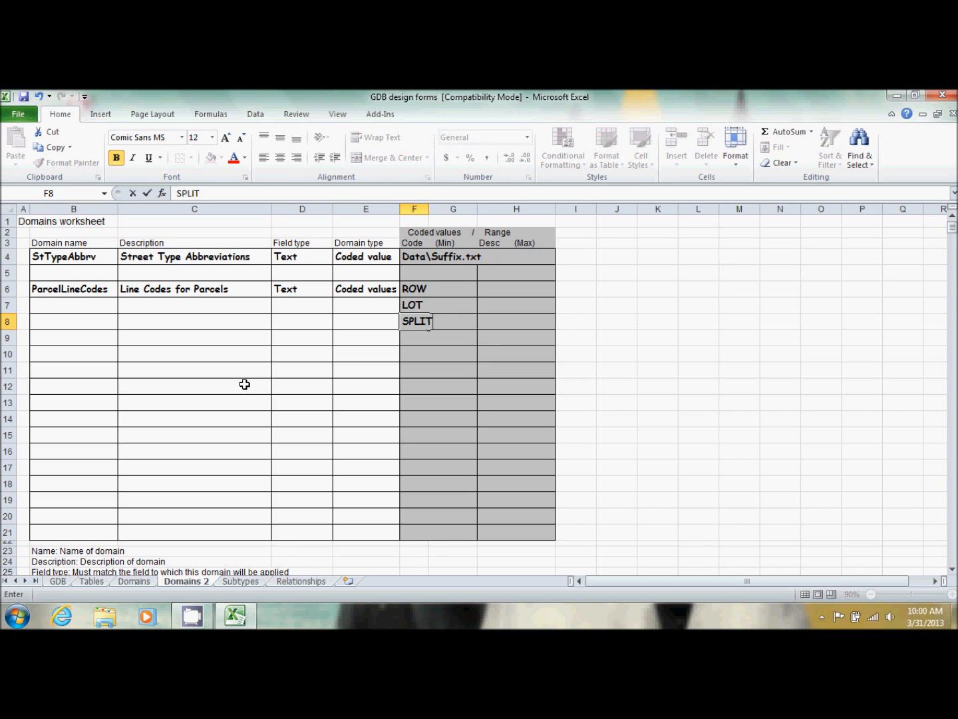
key(Tab)
key(Up)
key(Up)
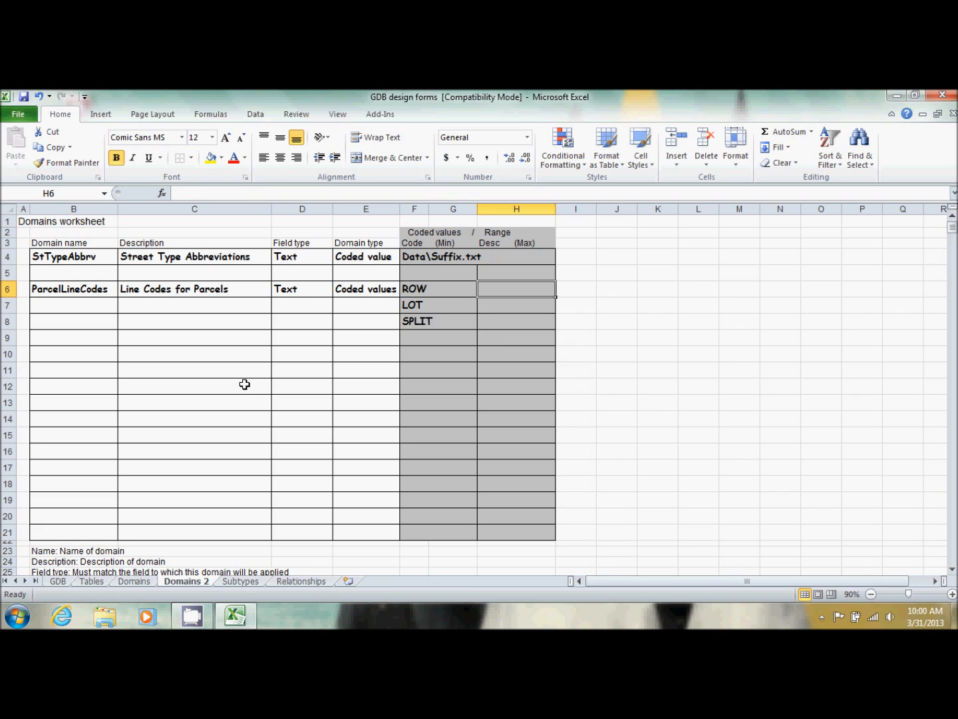
Describe the ROW, LOT and SPLIT codes as Right-of-way, Lot Line and Split Lot Line in cells H6 to H8
text(Right-of)
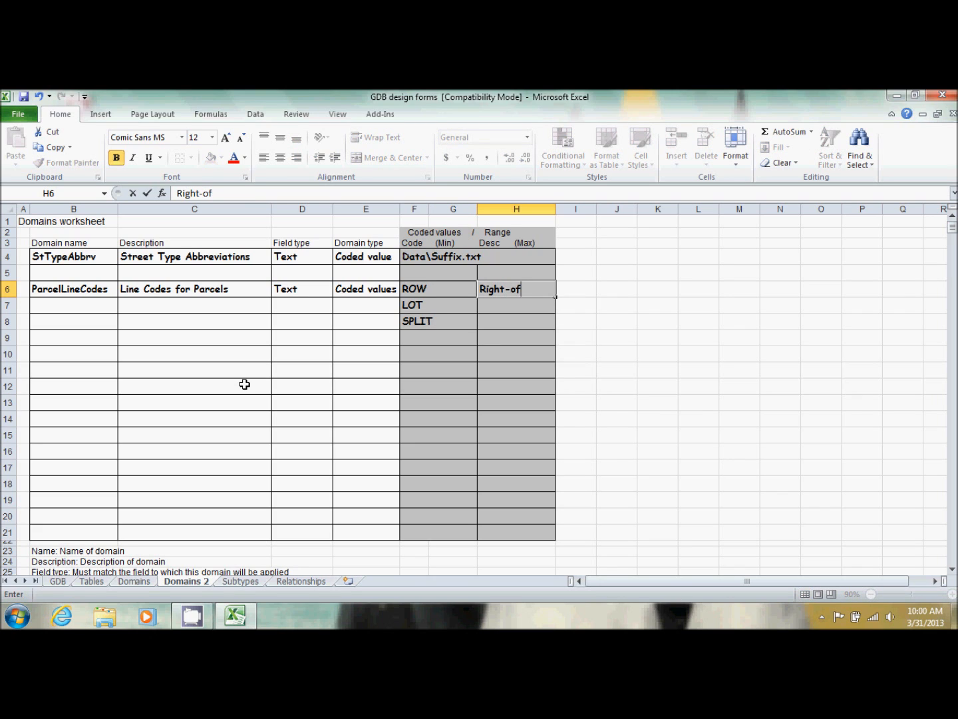
text(-way)
key(Return)
text(Lot Line)
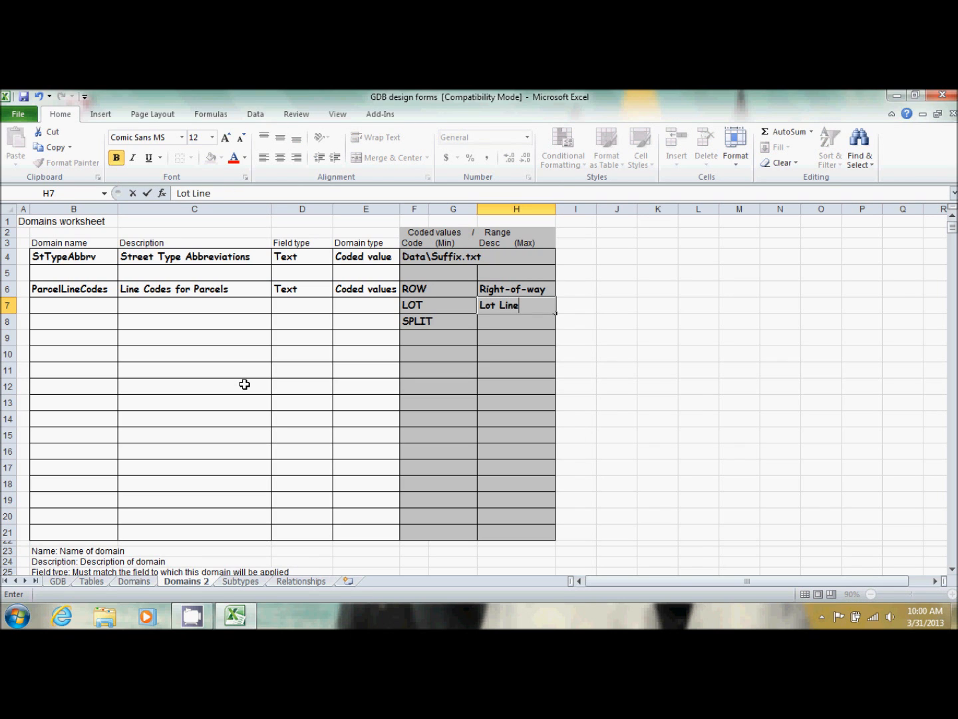
key(Return)
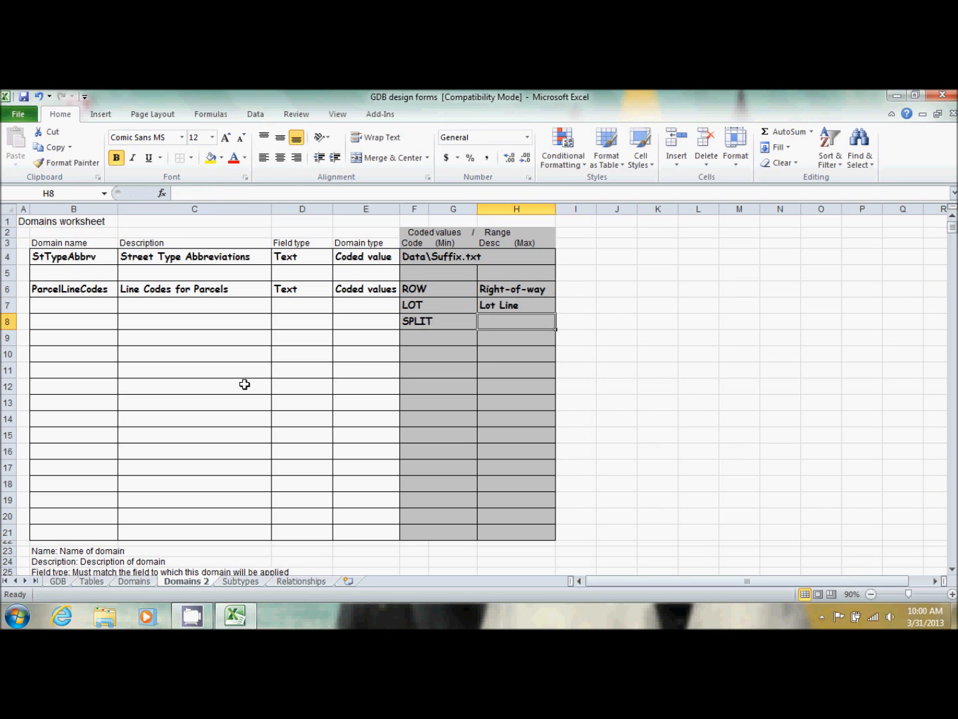
text(Sp)
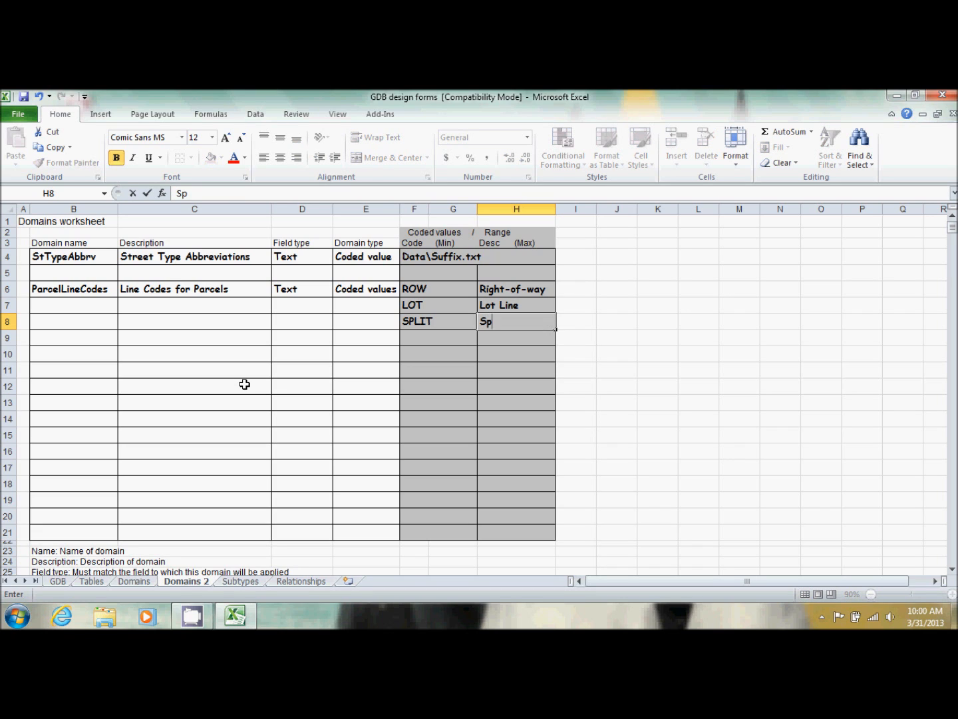
text(lit Lot Line)
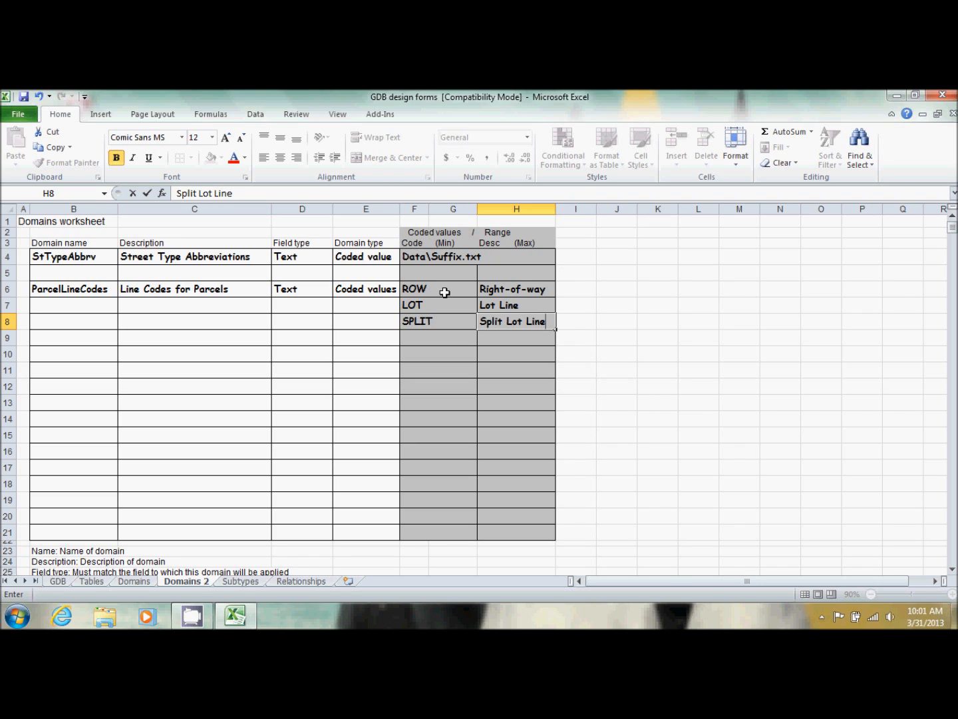
On the Relationships worksheet, enter Ownership as the name of the relationship class in cell D3
click(58, 581)
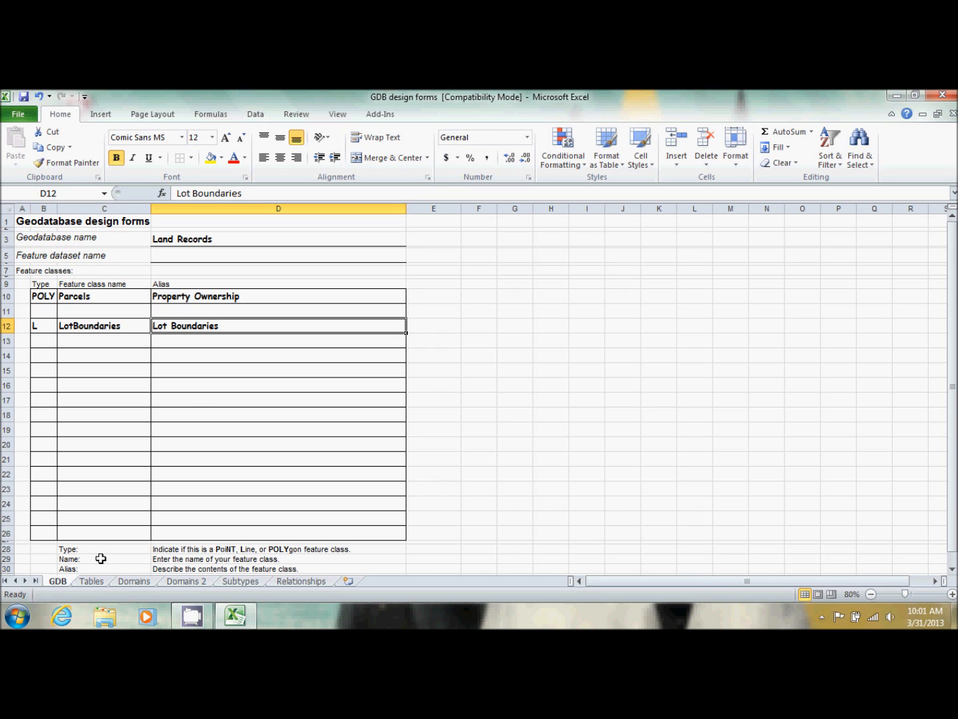
click(98, 581)
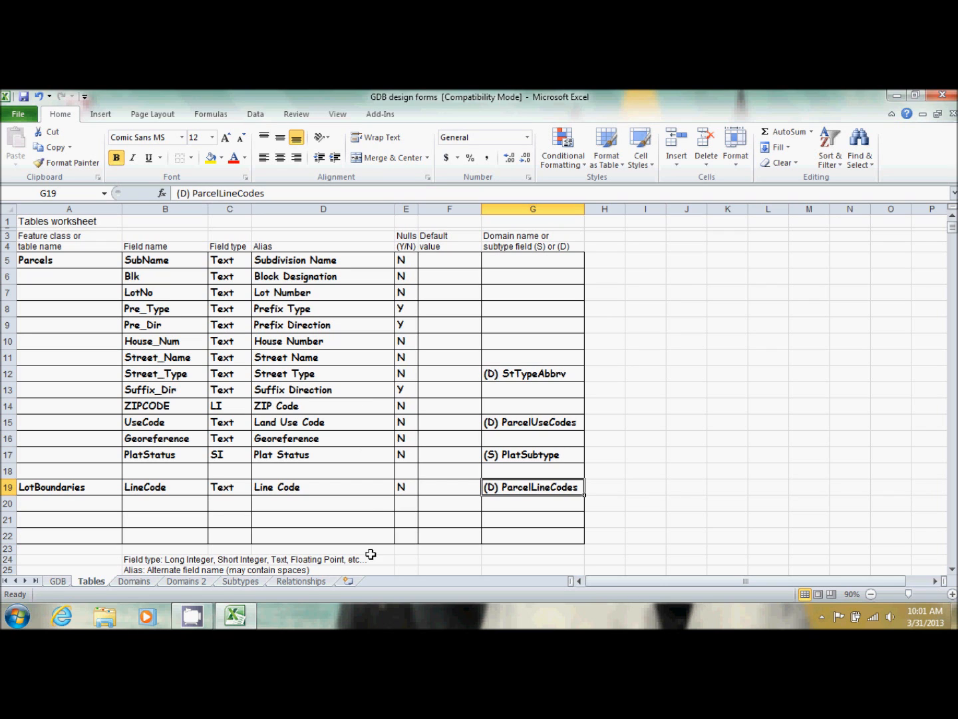
click(307, 583)
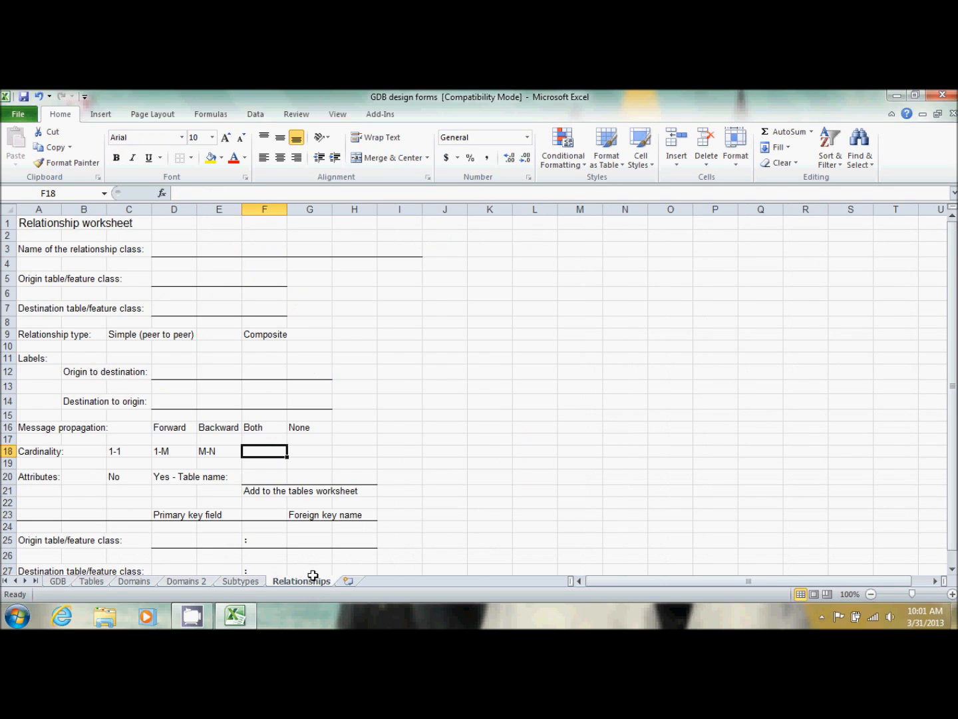
click(160, 247)
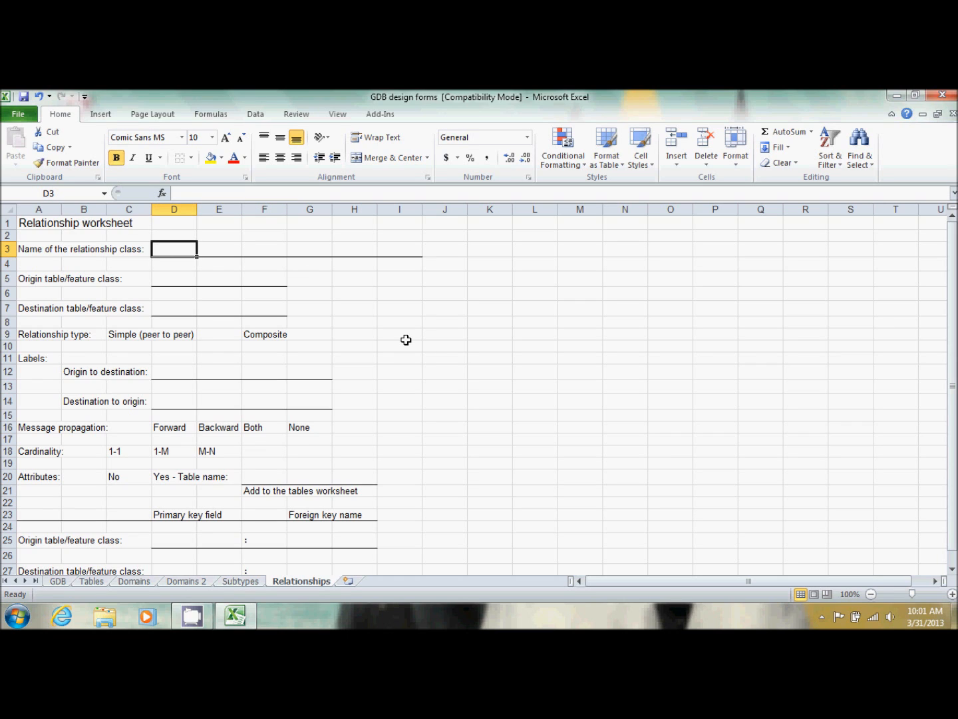
text(Ownership)
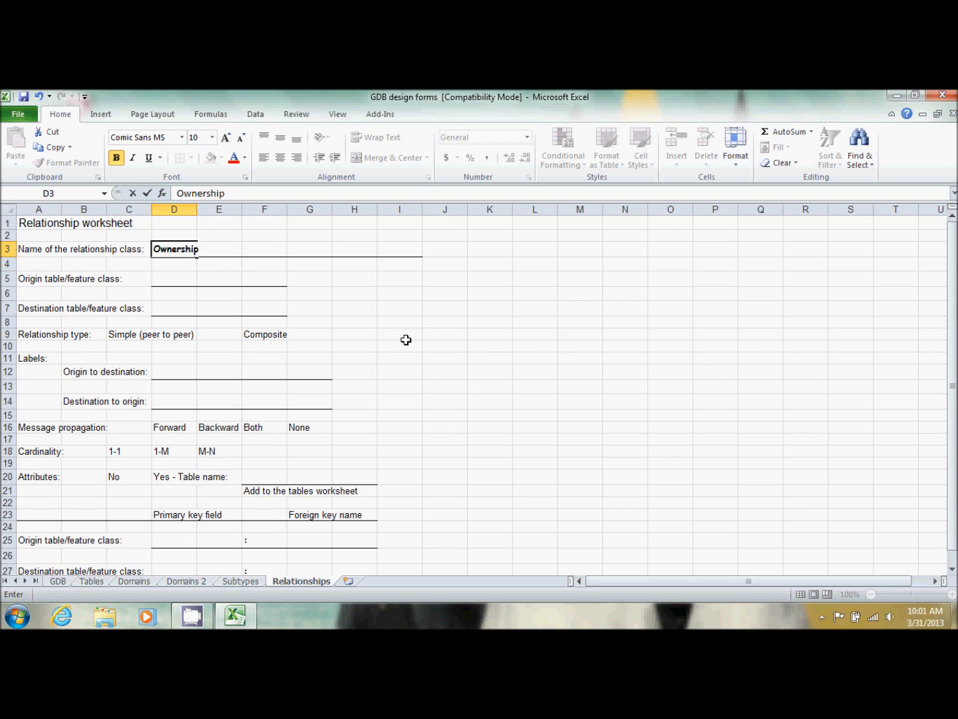
key(Return)
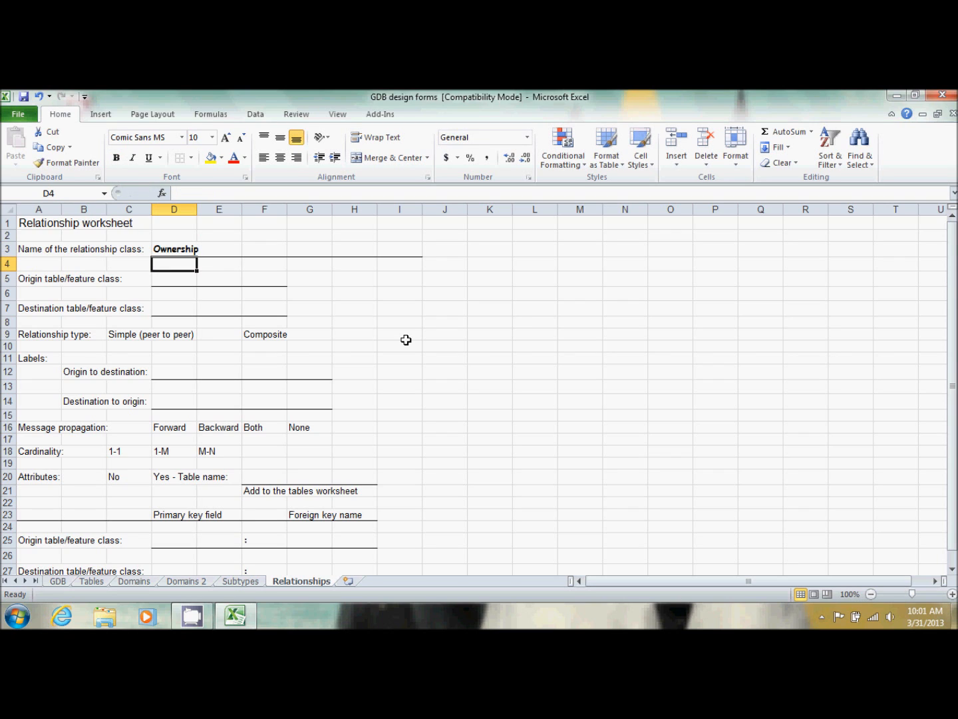
Enter Parcels as the origin table/feature class of the Ownership relationship in cell D5
key(Return)
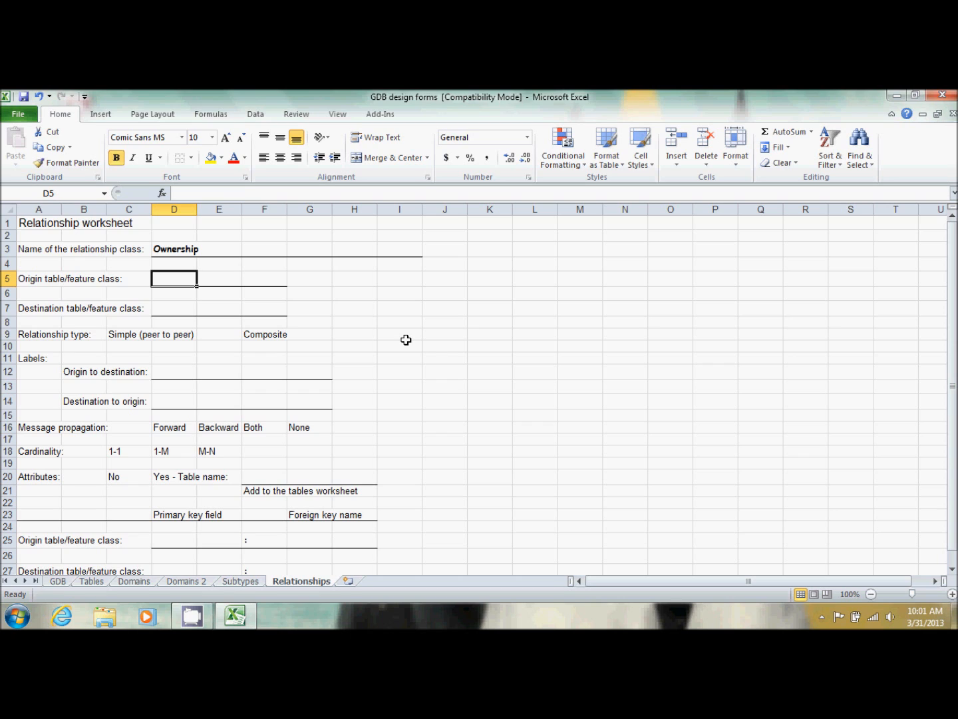
text(Parcels)
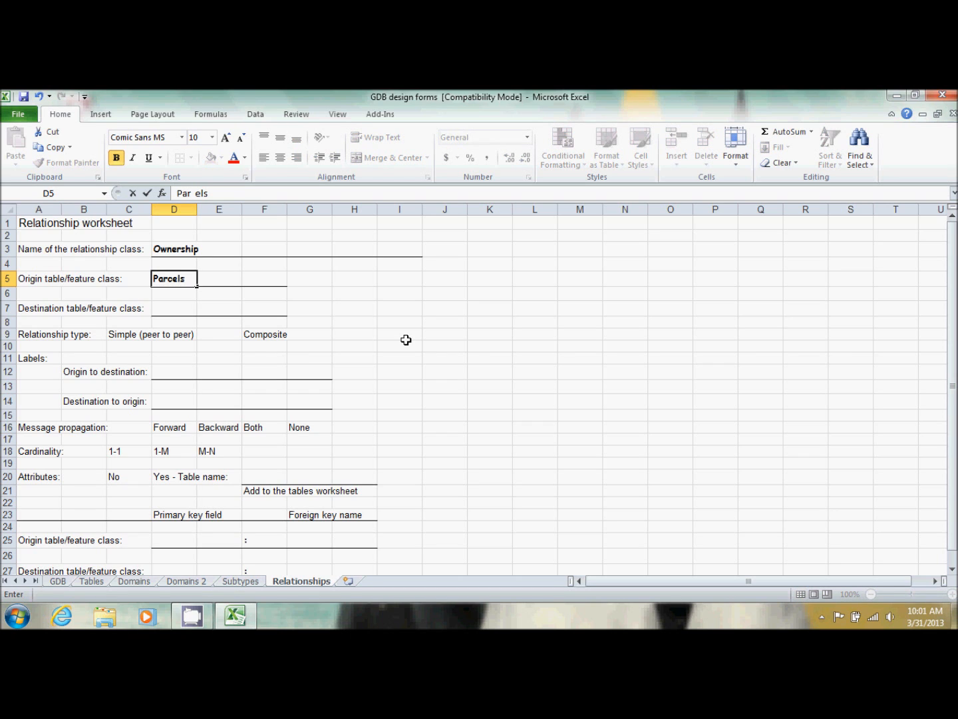
key(Return)
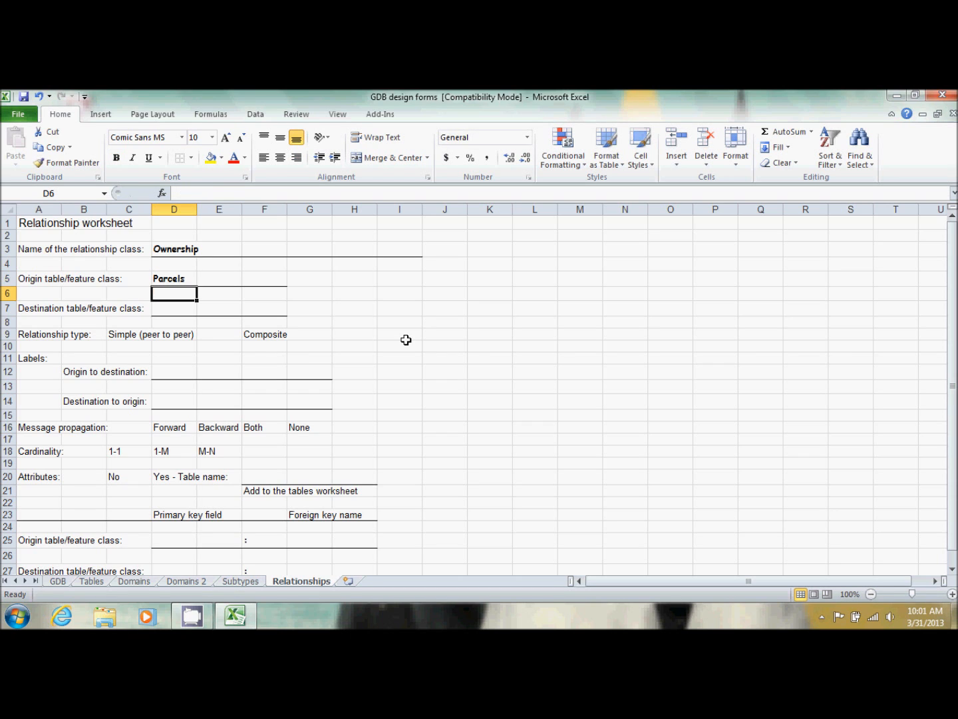
key(Return)
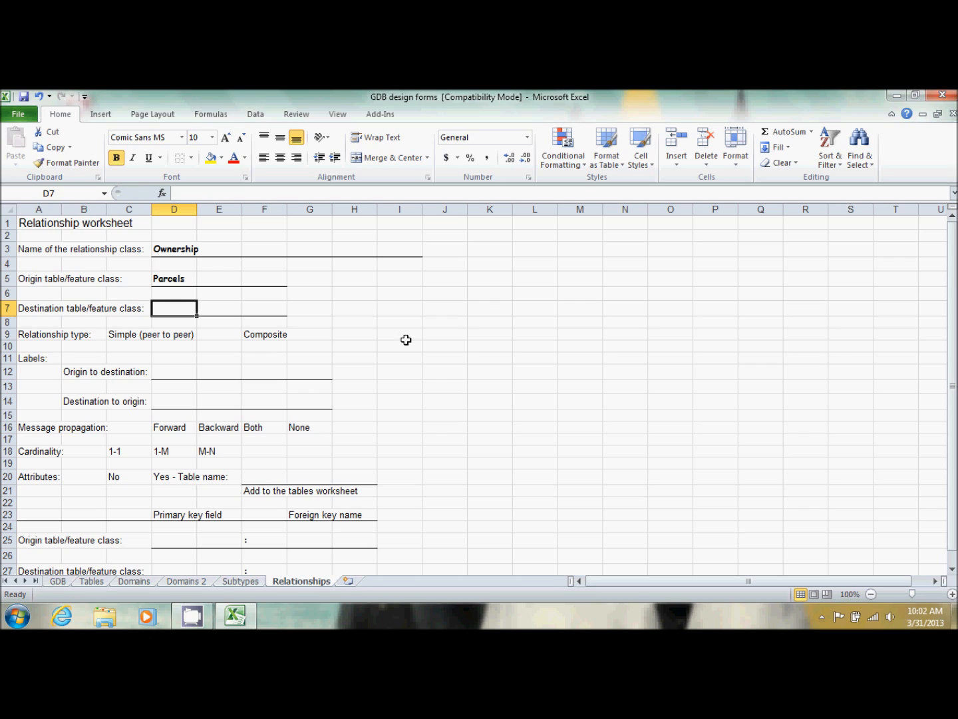
Enter TaxRecords2010 as the destination table/feature class of the Ownership relationship in cell D7
text(Ta)
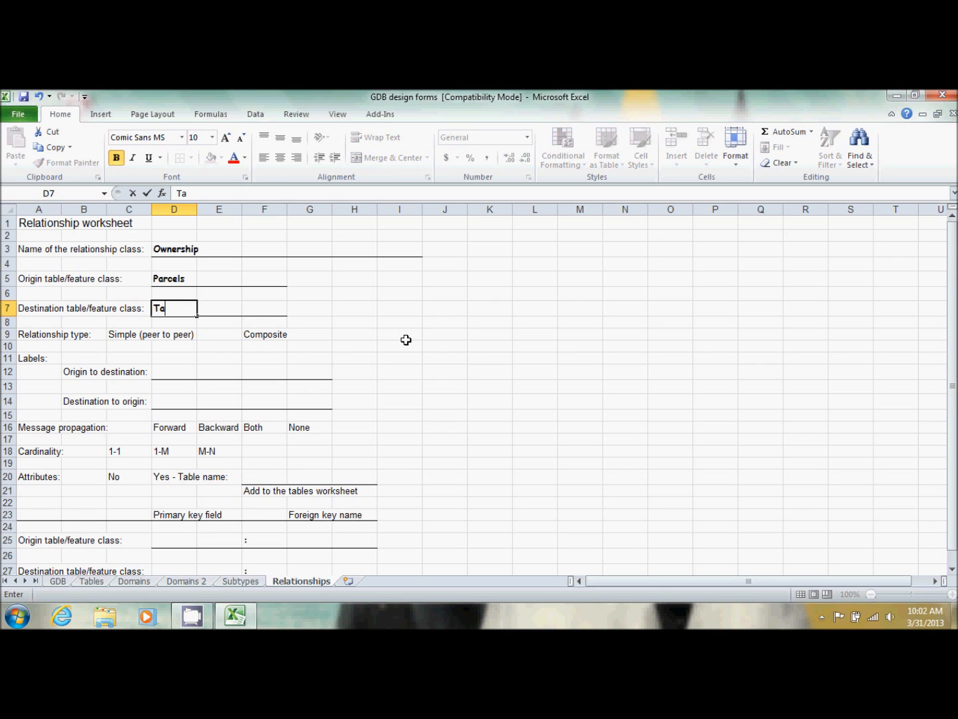
key(alt)
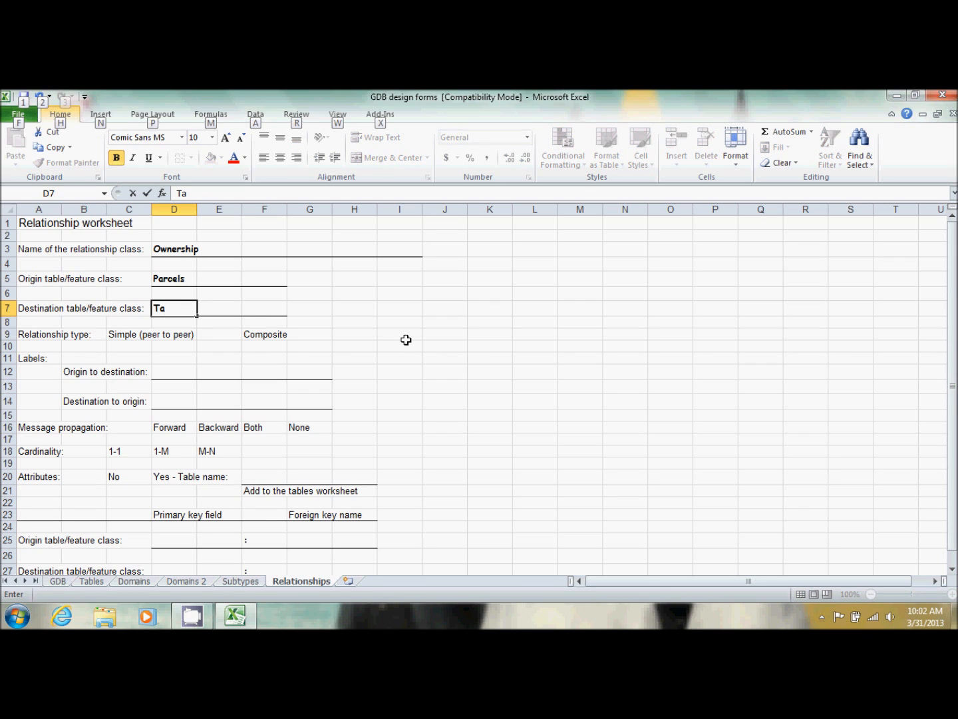
click(171, 308)
text(x)
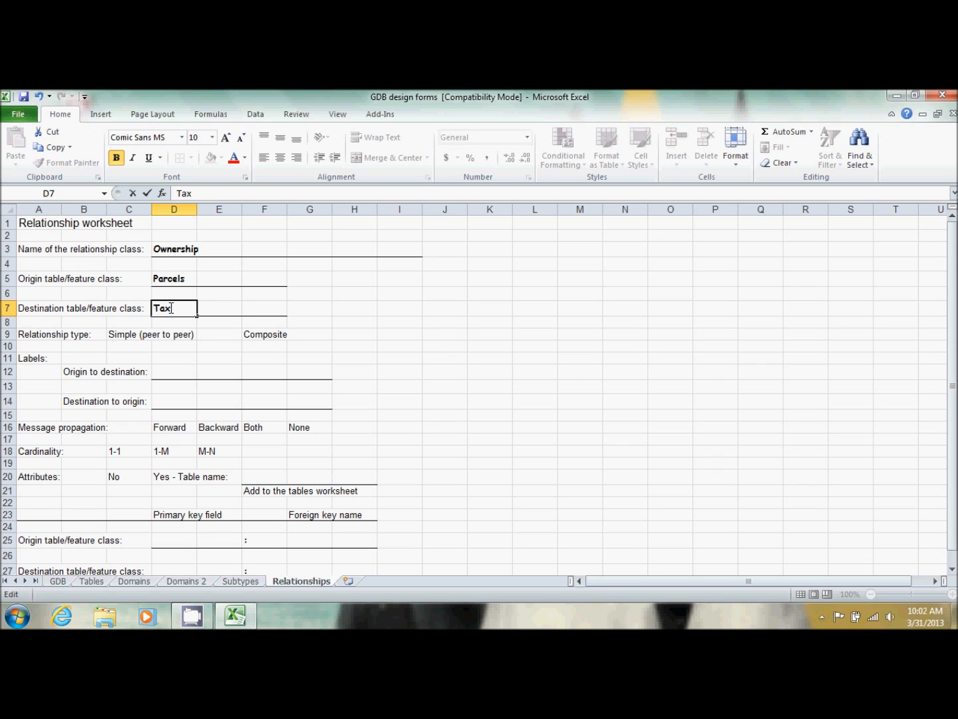
text(Records2010)
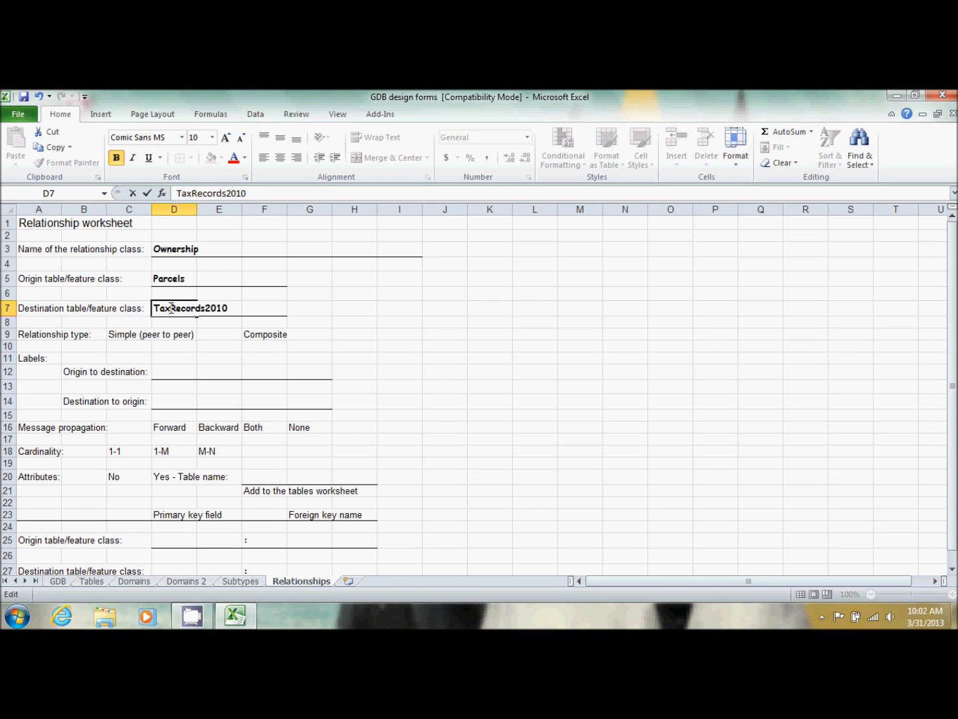
click(297, 369)
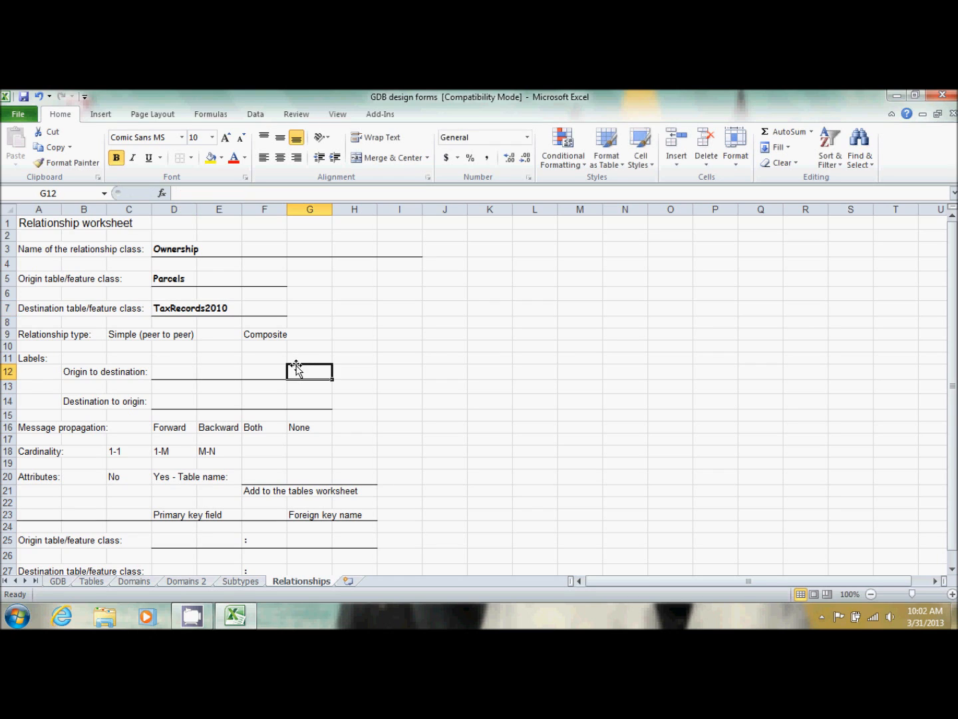
Mark the relationship type as Simple (peer to peer) by putting a thick box border around cells C9:D9
drag(122, 335, 184, 336)
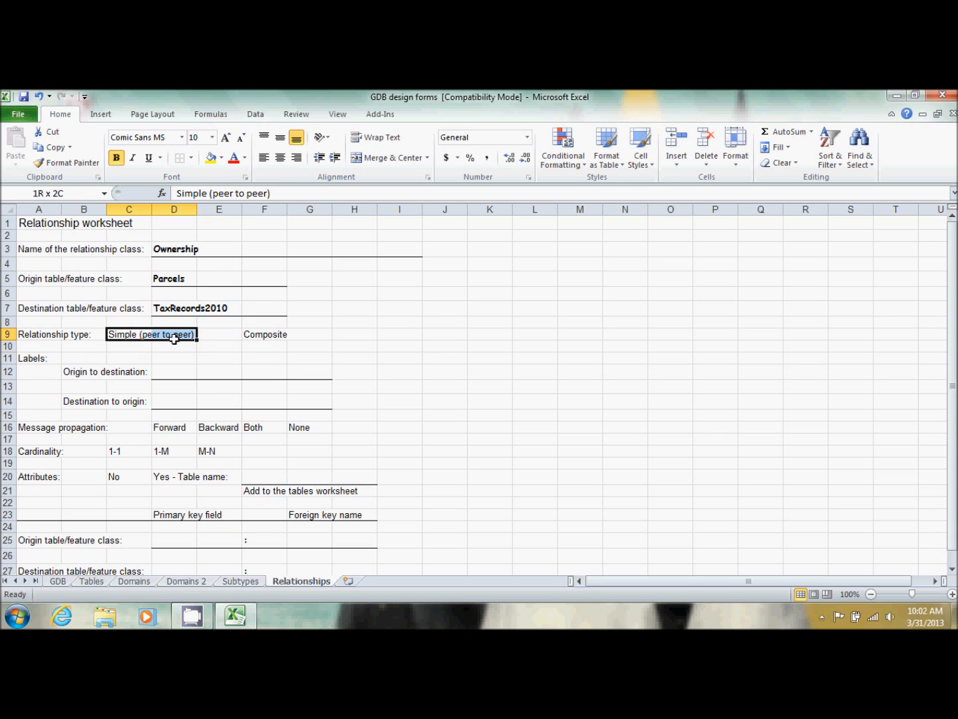
click(192, 157)
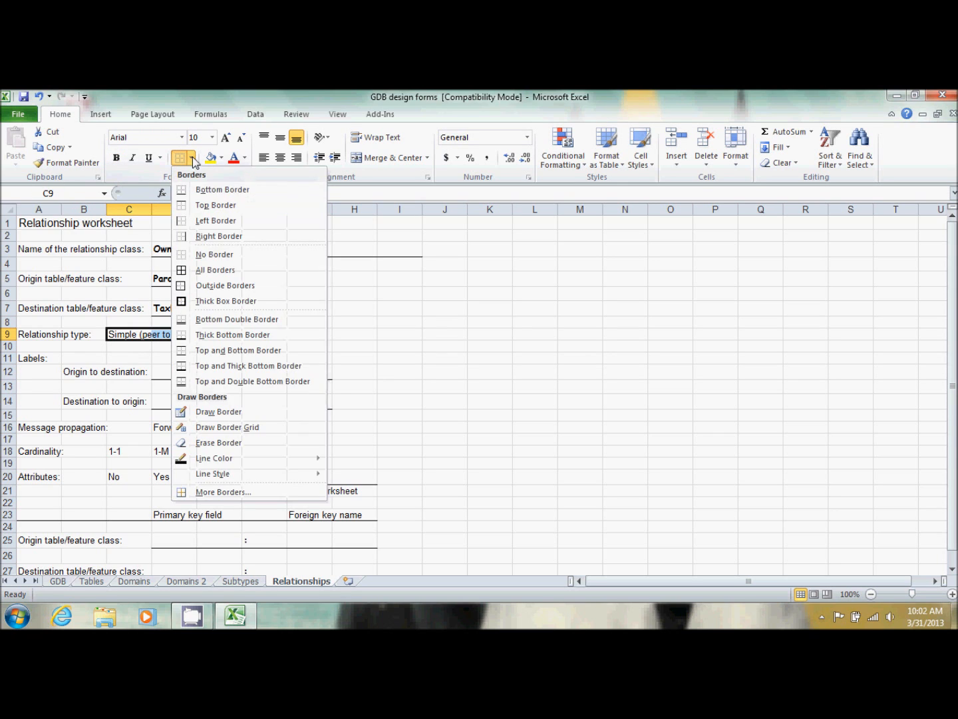
click(228, 301)
click(399, 372)
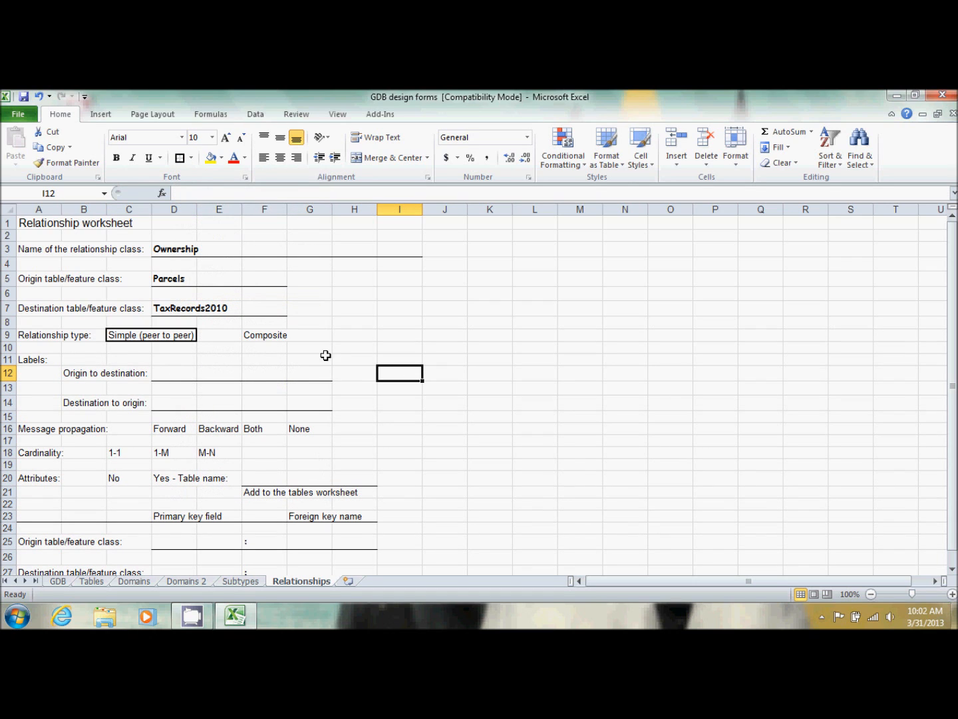
click(165, 375)
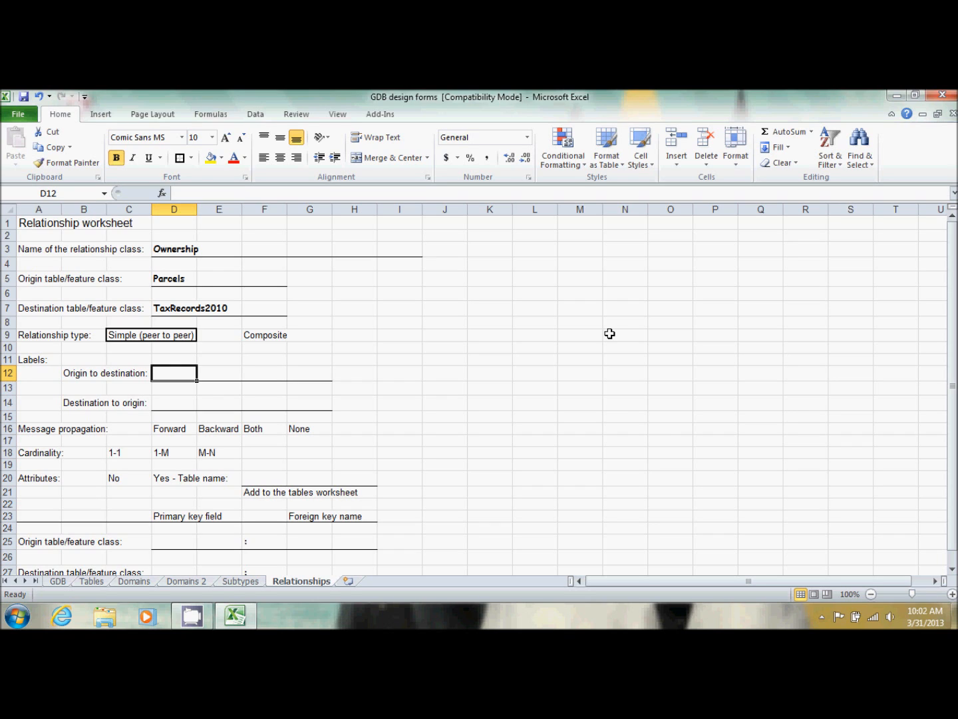
text(P)
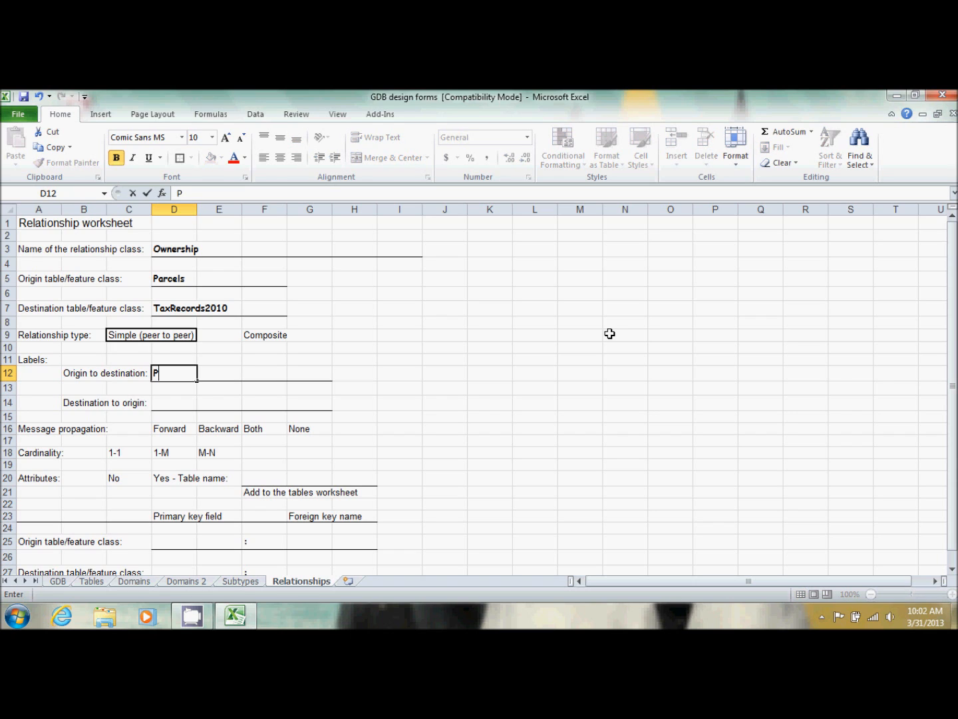
text(arcels)
key(Return)
key(Return)
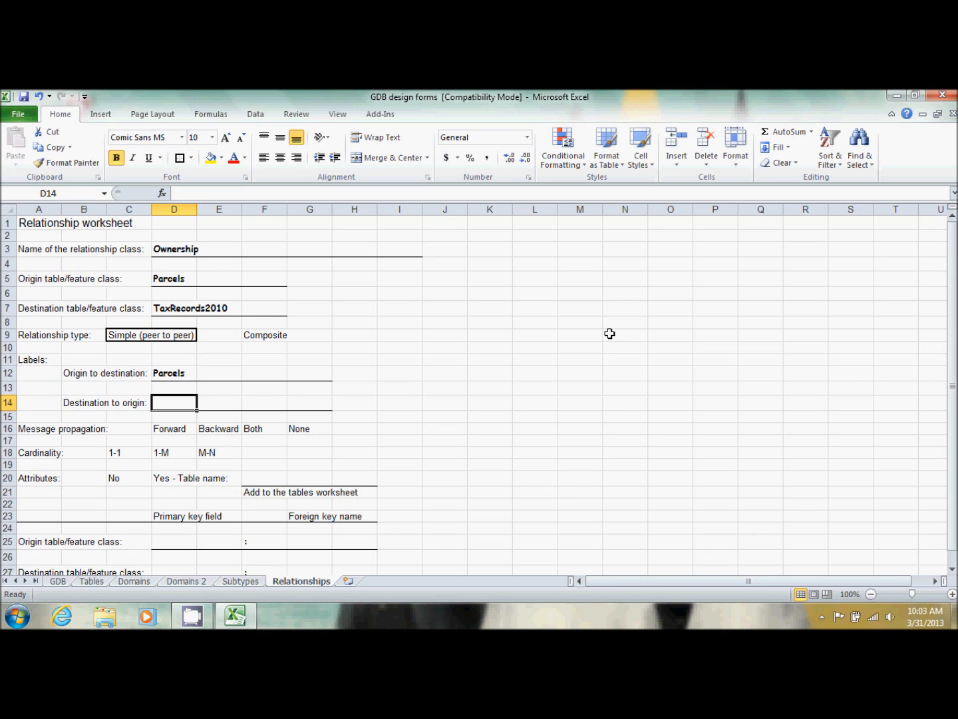
Set the origin-to-destination label in cell D12 to "Parcel is owned by"
click(190, 374)
text(P)
key(BackSpace)
text(Parcel)
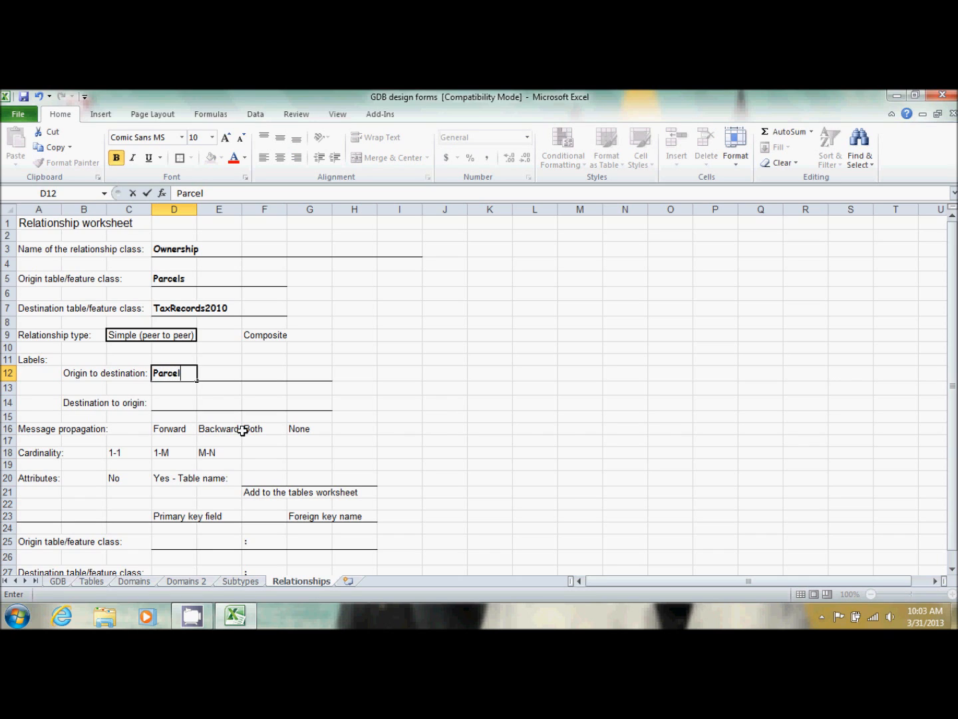
text( is owned by)
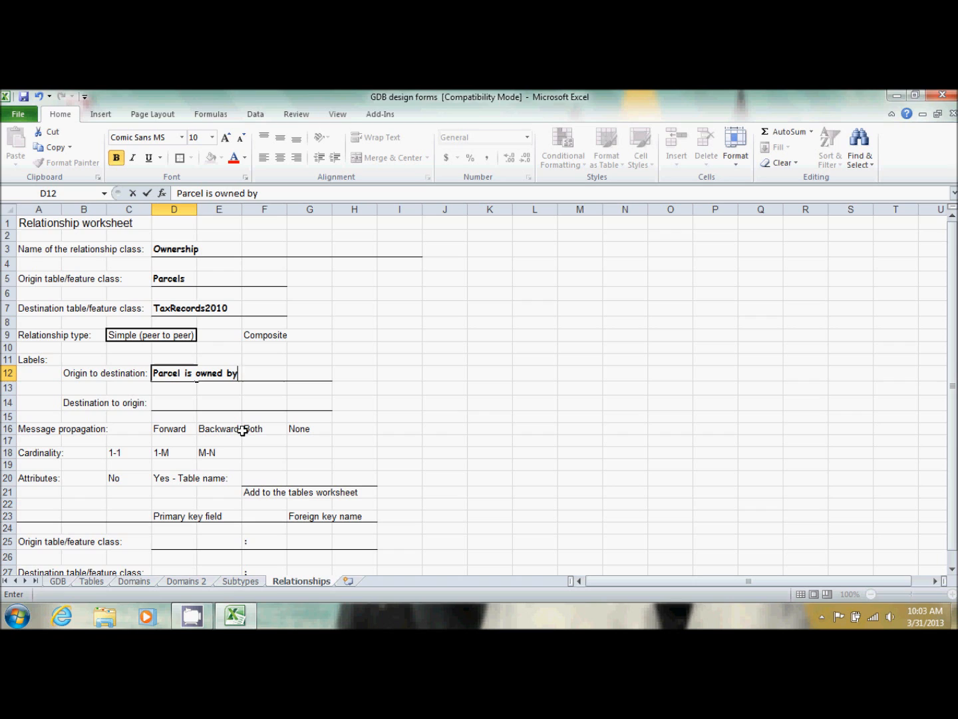
key(Return)
Enter "Owner has ownship of" as the destination-to-origin label in cell D14
key(Return)
text(W)
key(BackSpace)
text(Owner has o)
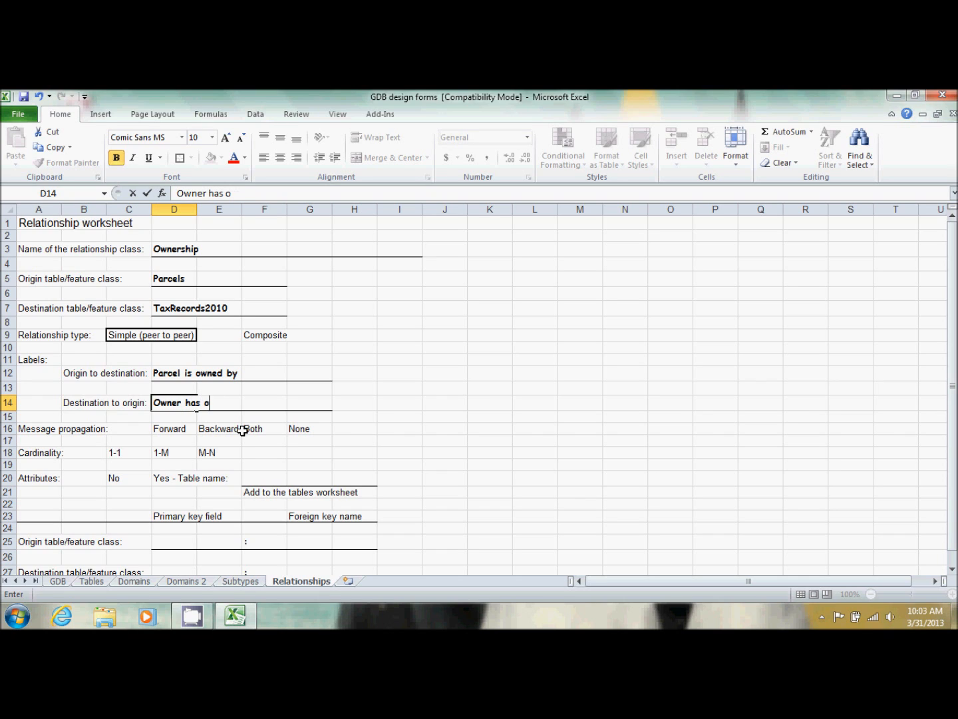
text(wnship of)
key(Return)
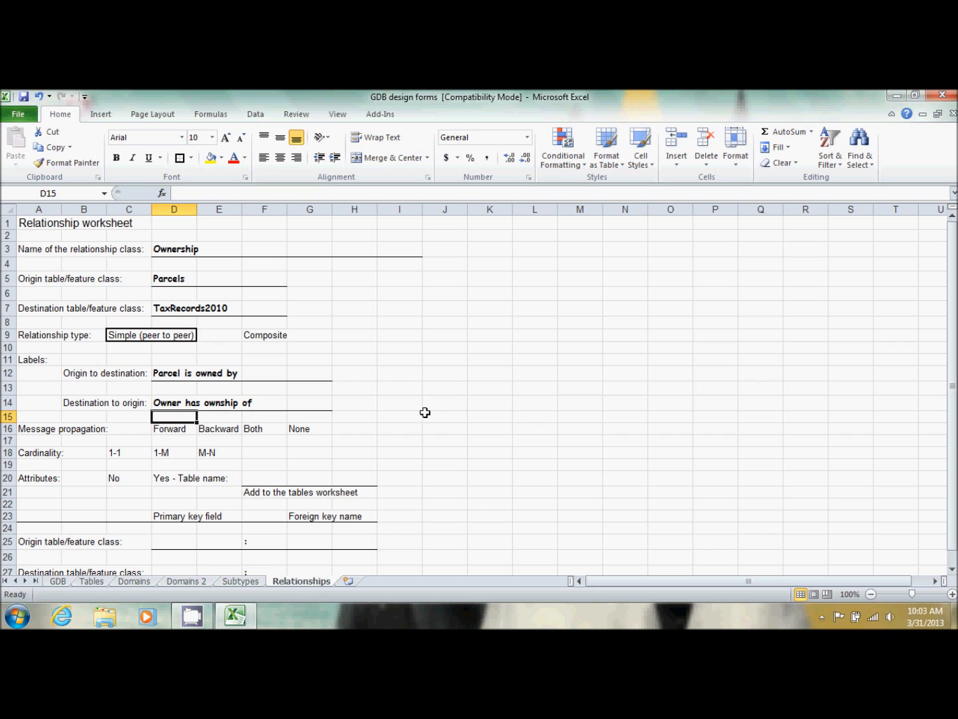
Mark None as the message propagation option with a thick box border around cell G16
click(312, 431)
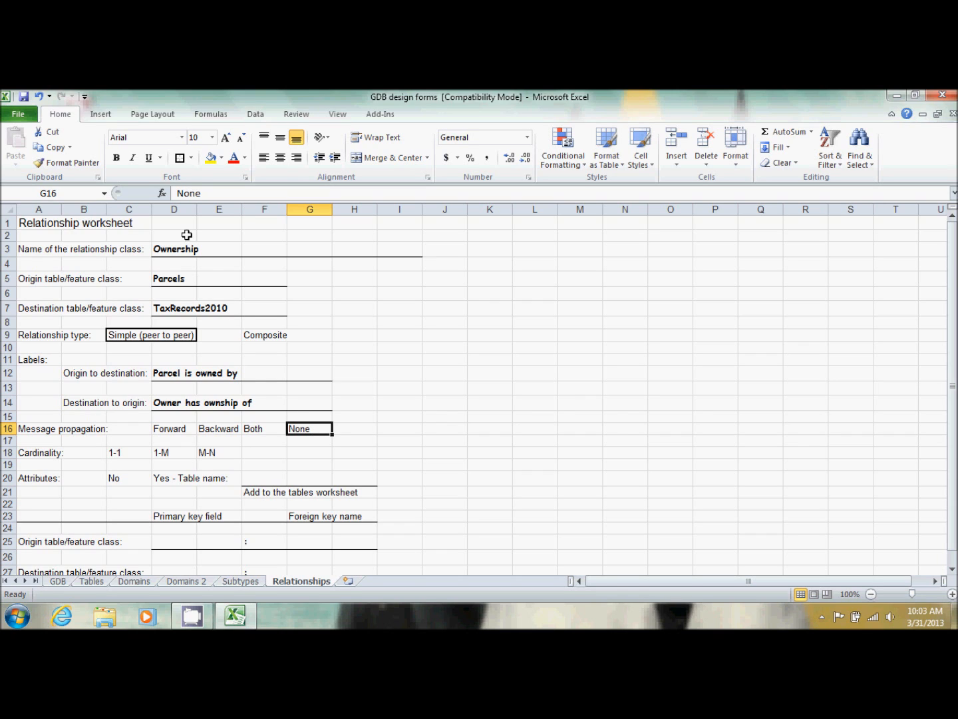
click(179, 159)
click(369, 429)
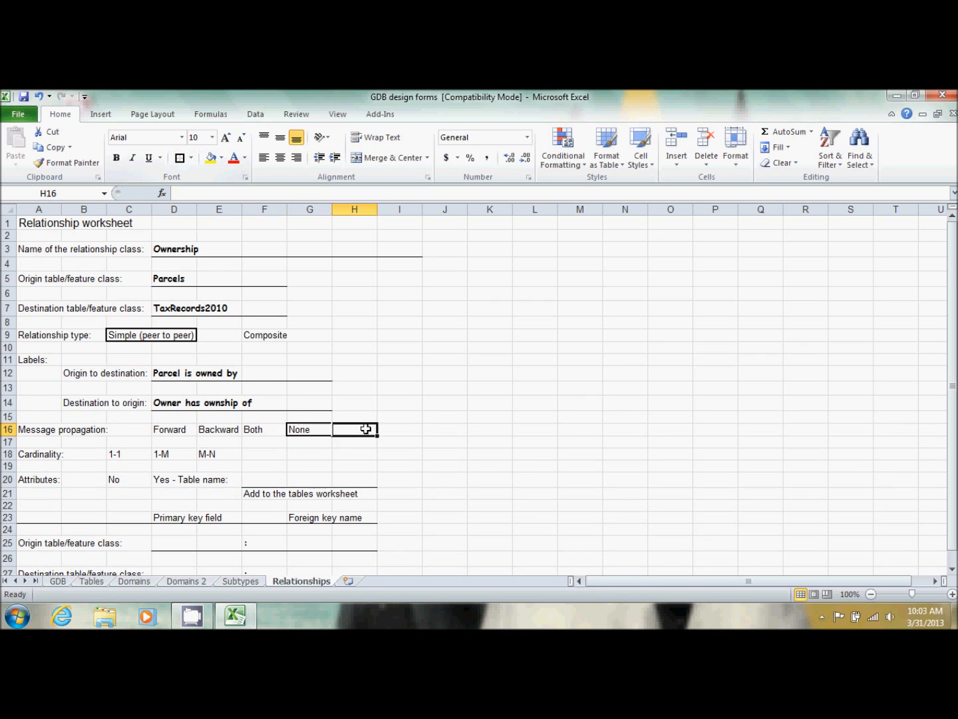
click(468, 444)
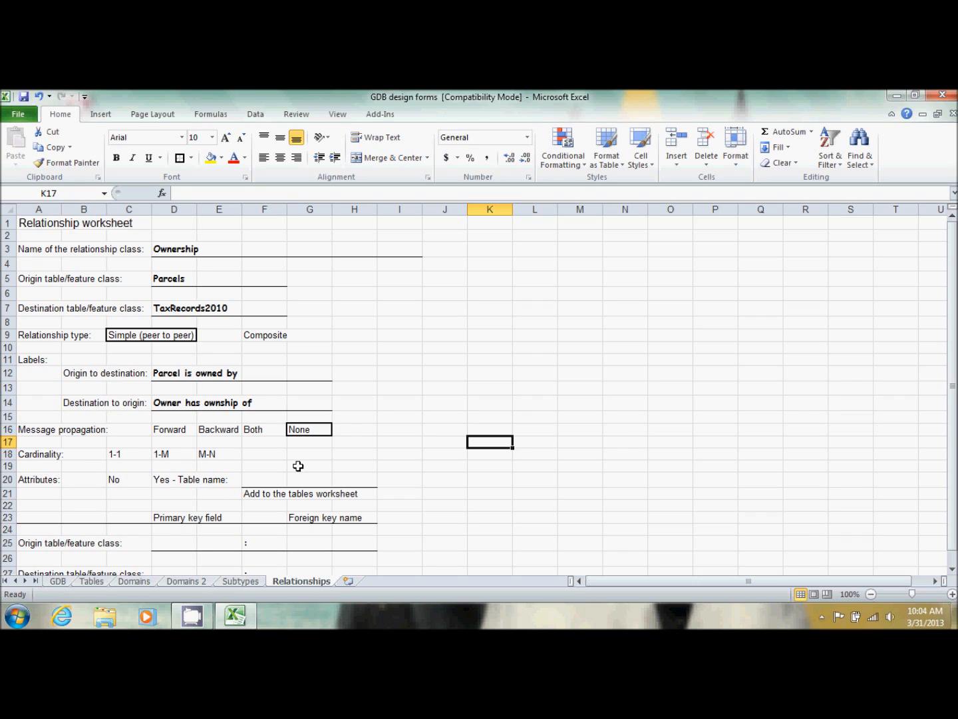
Mark M-N as the relationship's cardinality with a thick box border around cell E18
click(223, 455)
click(182, 160)
click(475, 416)
scroll(451, 511, down, 1)
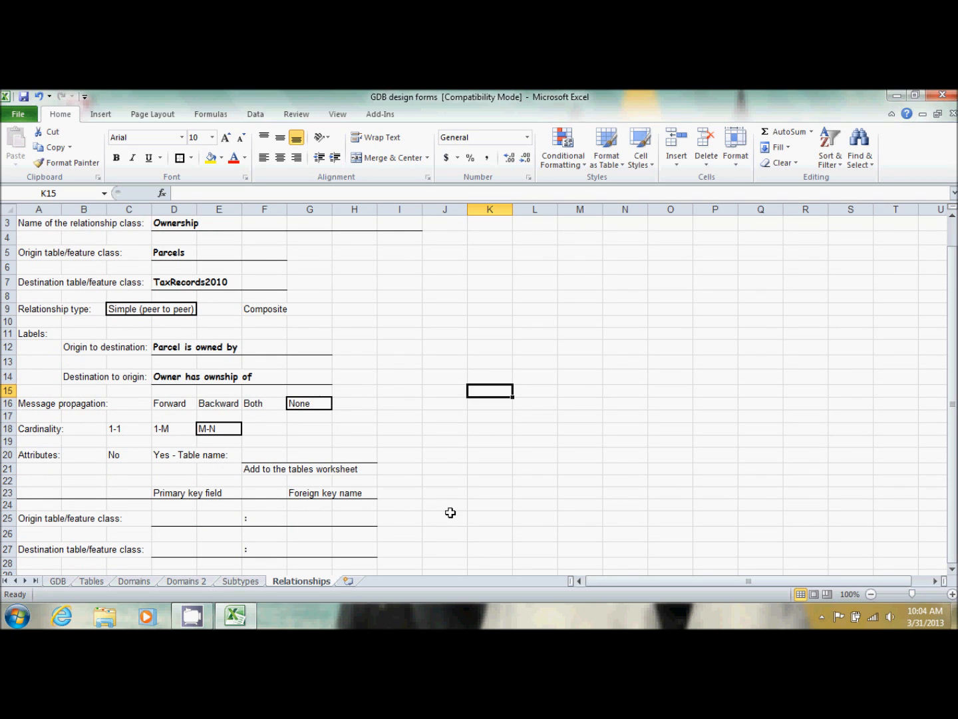
scroll(454, 453, down, 2)
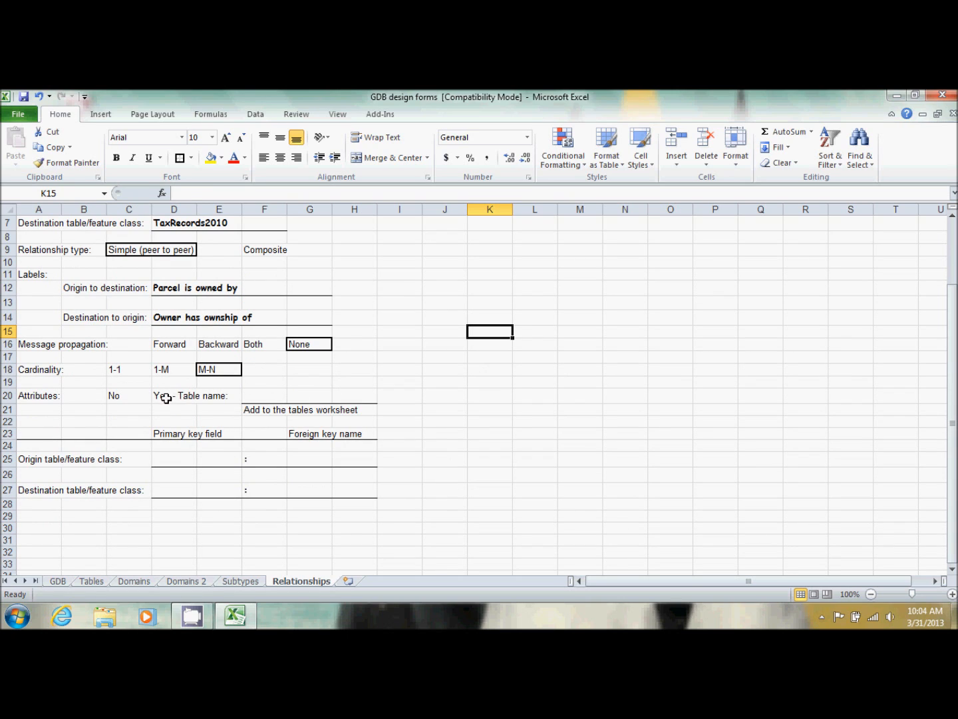
Mark "Yes - Table name" for attributes with a thick box border around D20:E20 and enter "Ownerhip_Rel" in cell F20
drag(167, 399, 213, 406)
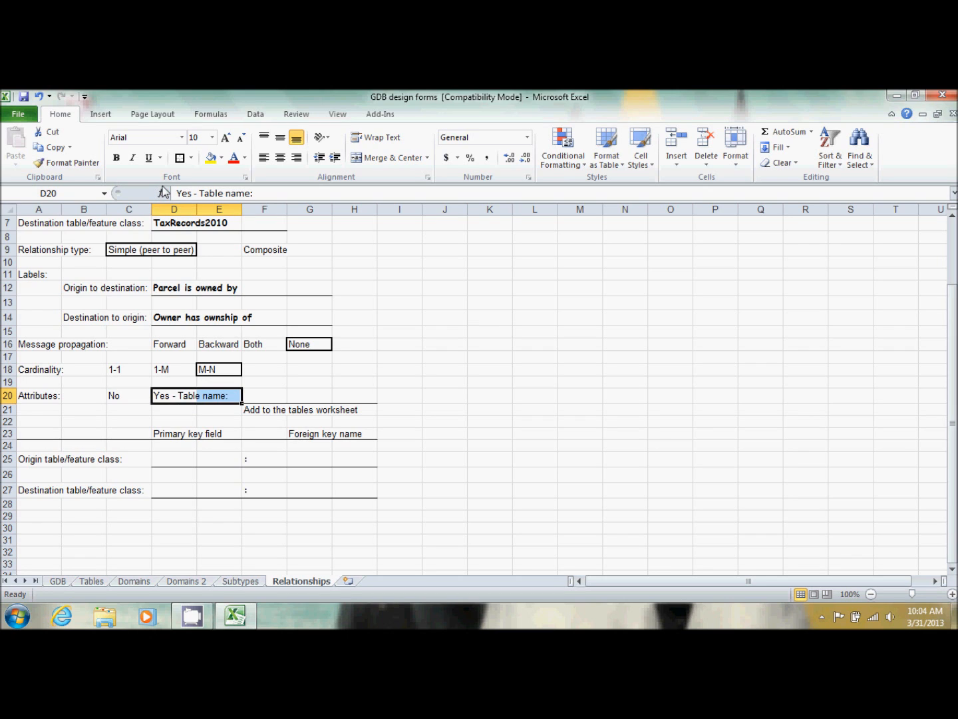
click(179, 157)
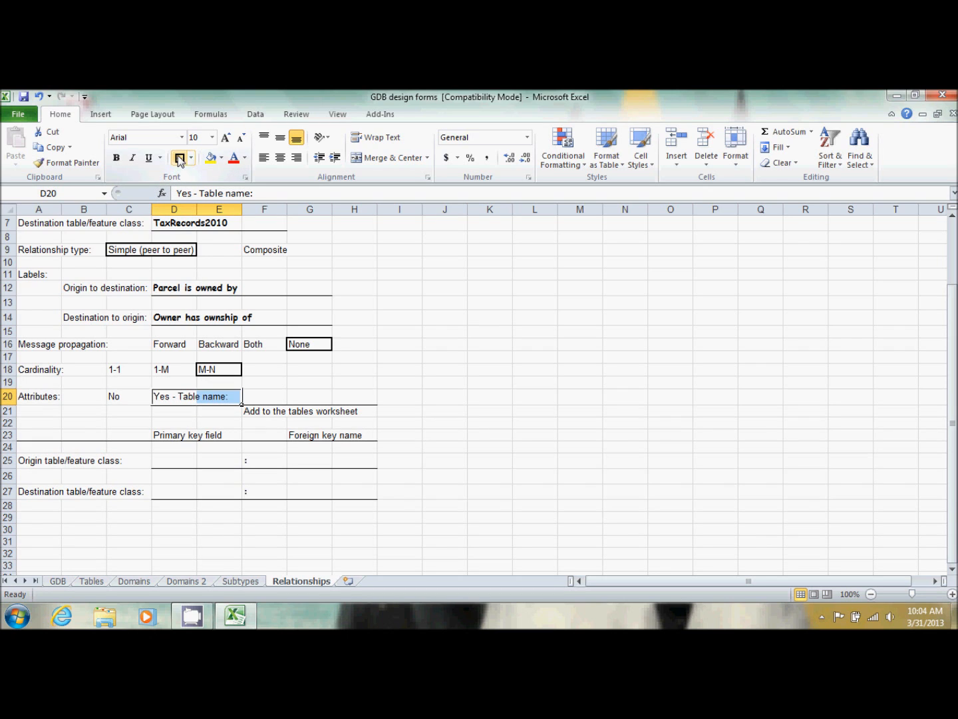
click(276, 396)
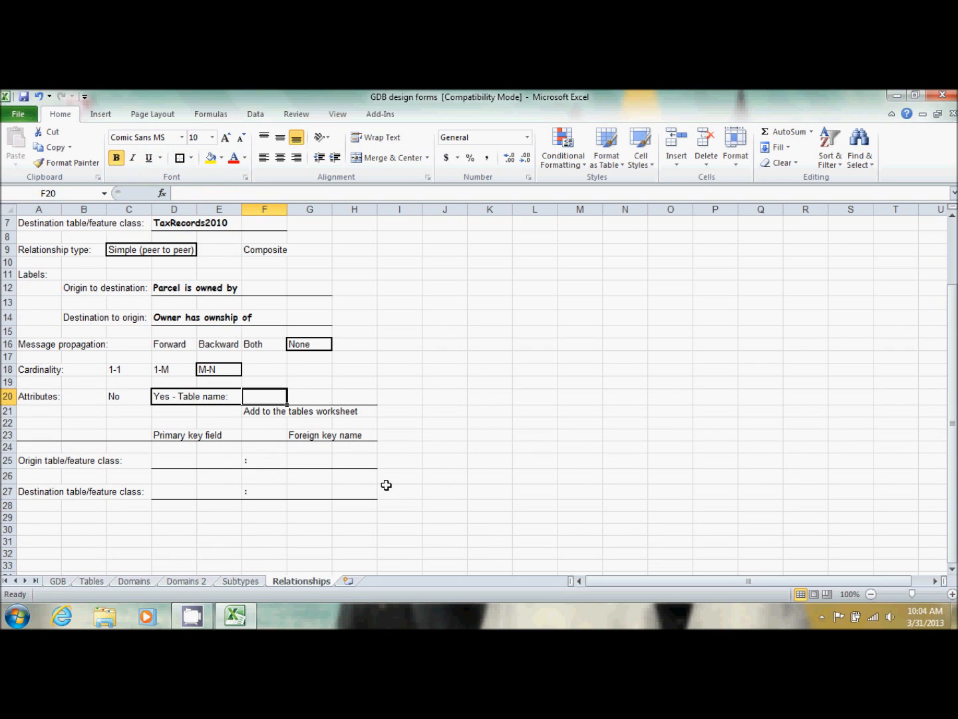
text(Ow)
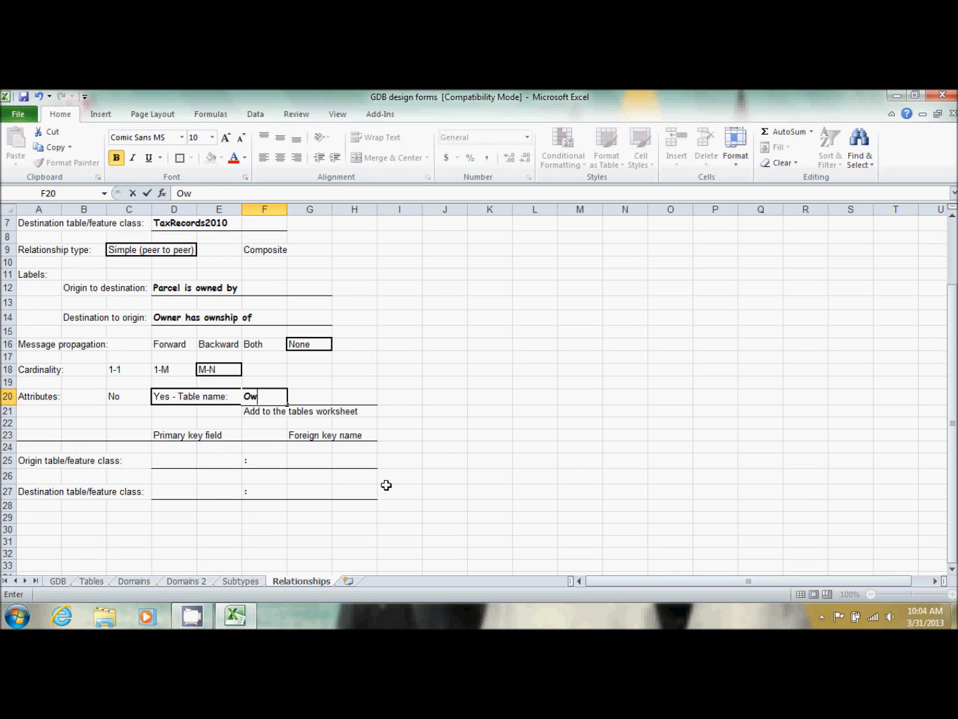
text(nerhip_Rel)
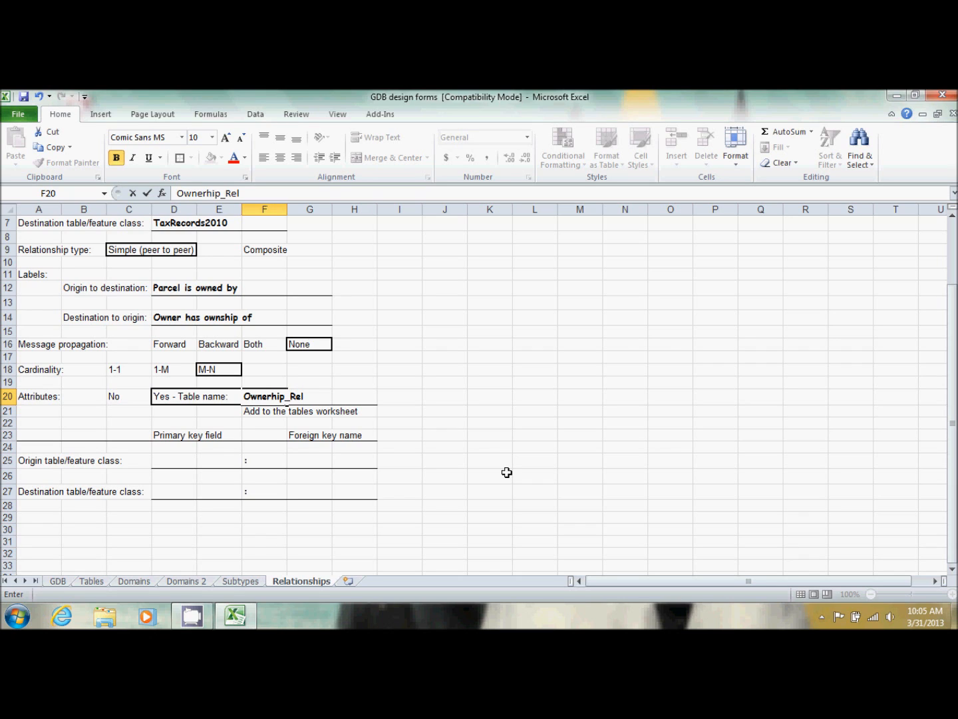
Enter Georeference as the origin table's primary key field in D25 and Owner as its foreign key name in G25
click(198, 459)
click(157, 464)
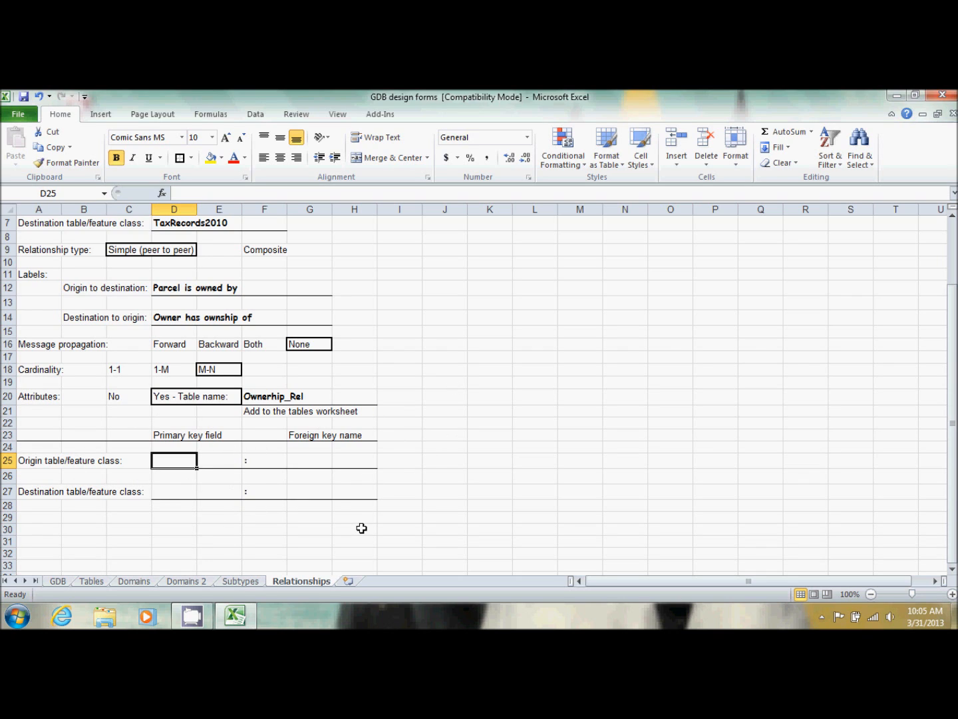
text(Geo)
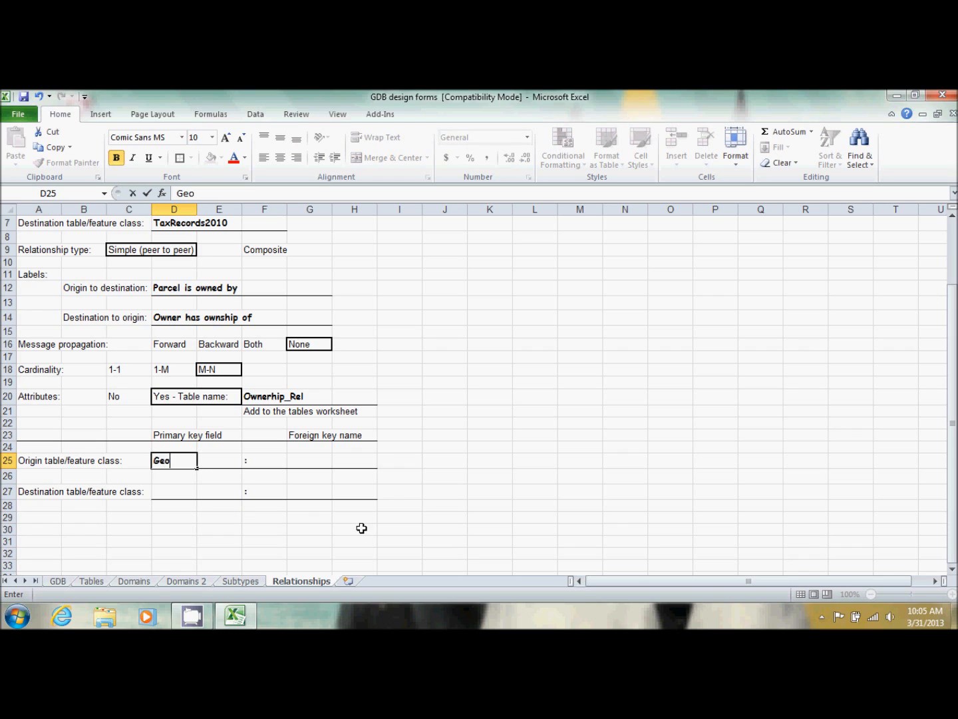
text(reference)
key(Tab)
key(Tab)
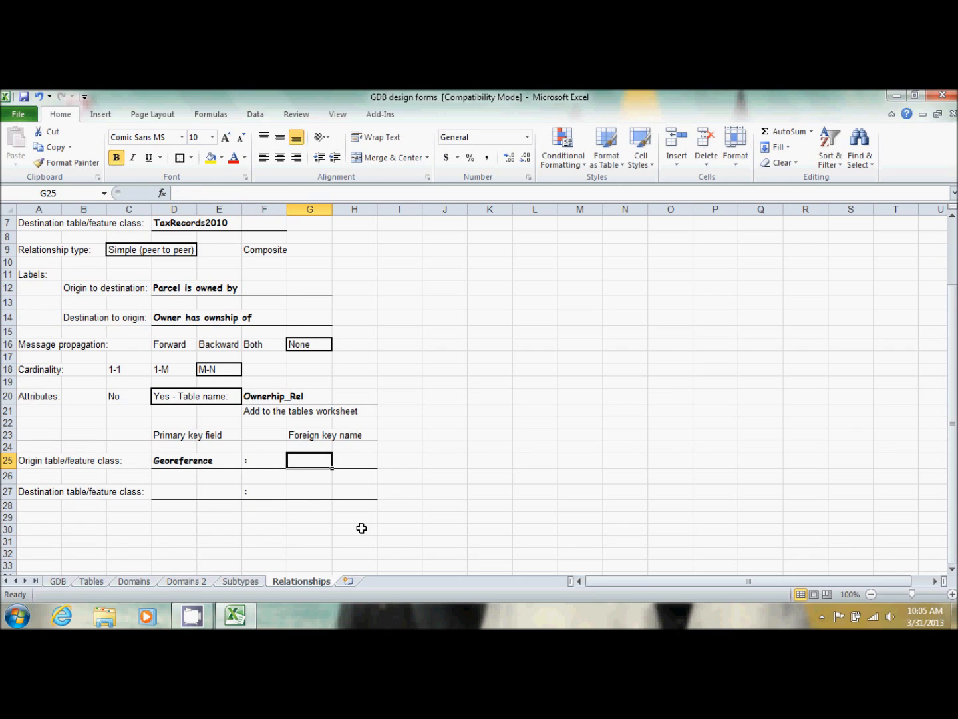
text(O)
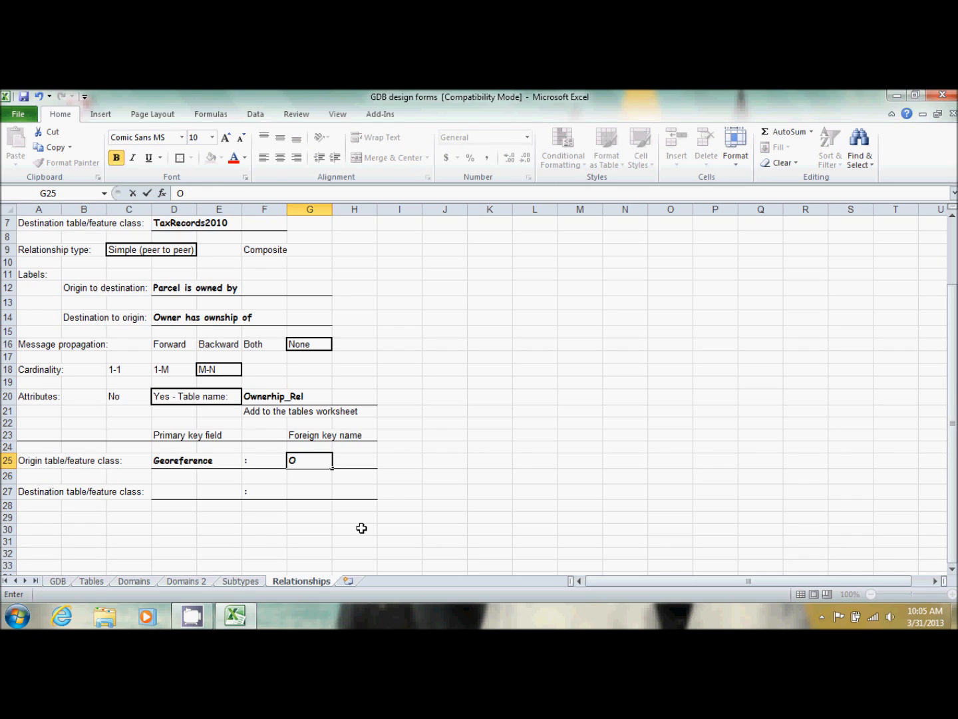
text(wner)
key(Return)
Enter Georeference as the destination table's primary key field in D27 and Property as its foreign key name in G27
key(Left)
key(Left)
key(Left)
key(Down)
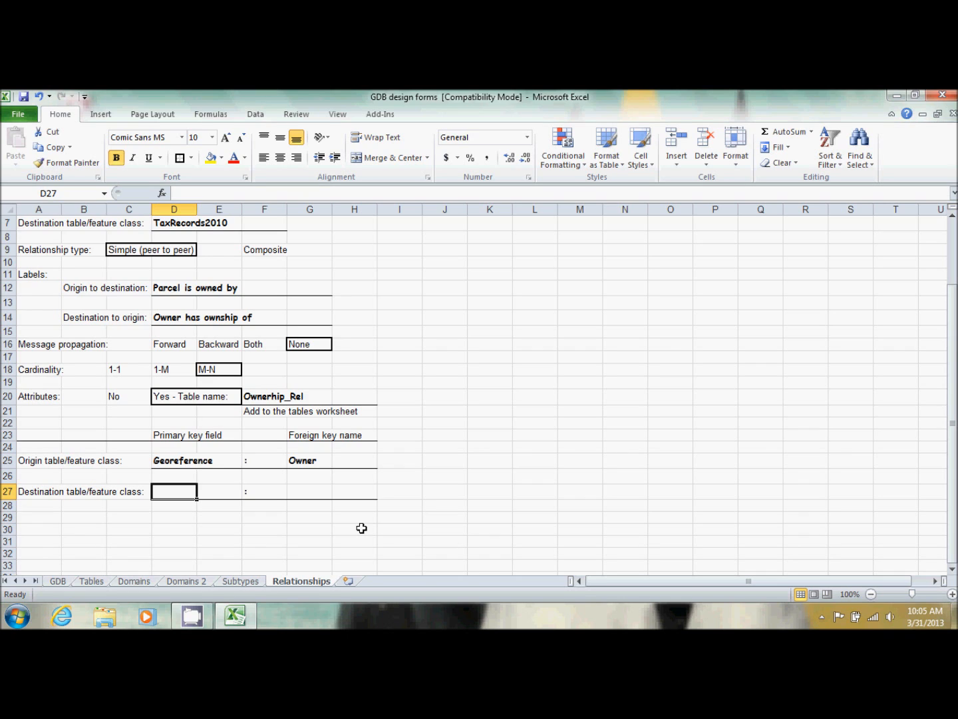
text(Geore)
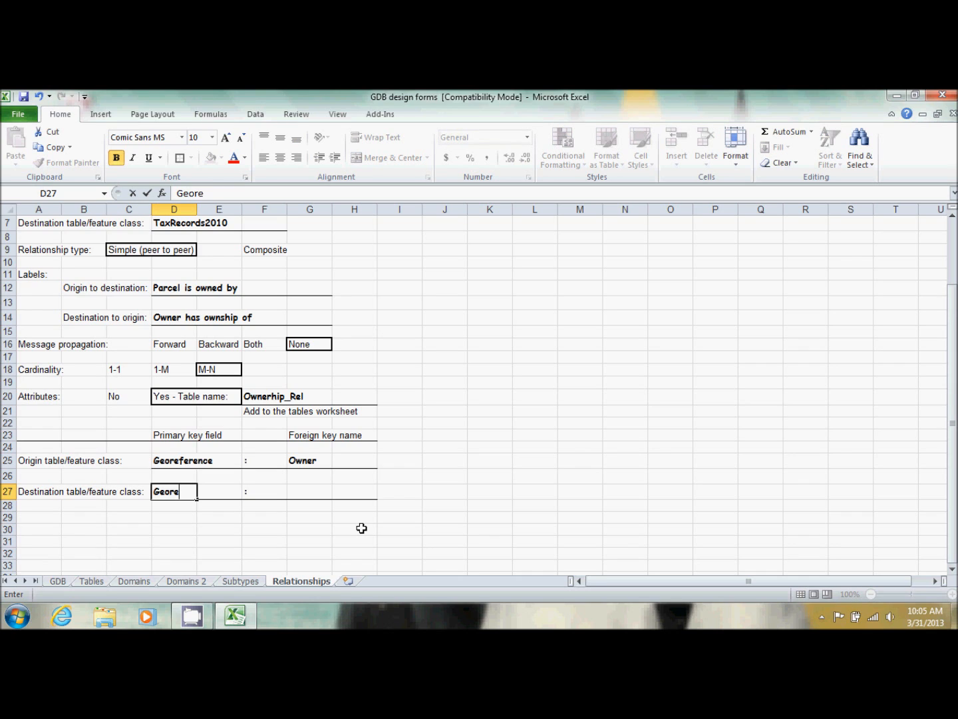
text(ference)
key(Tab)
key(Tab)
key(Tab)
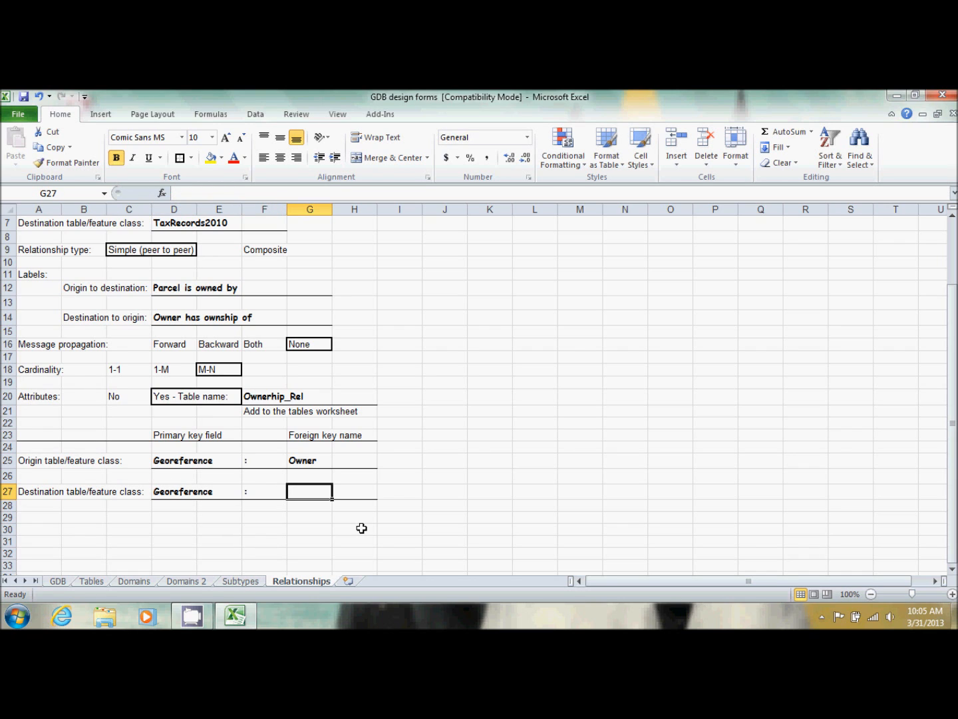
text(operty)
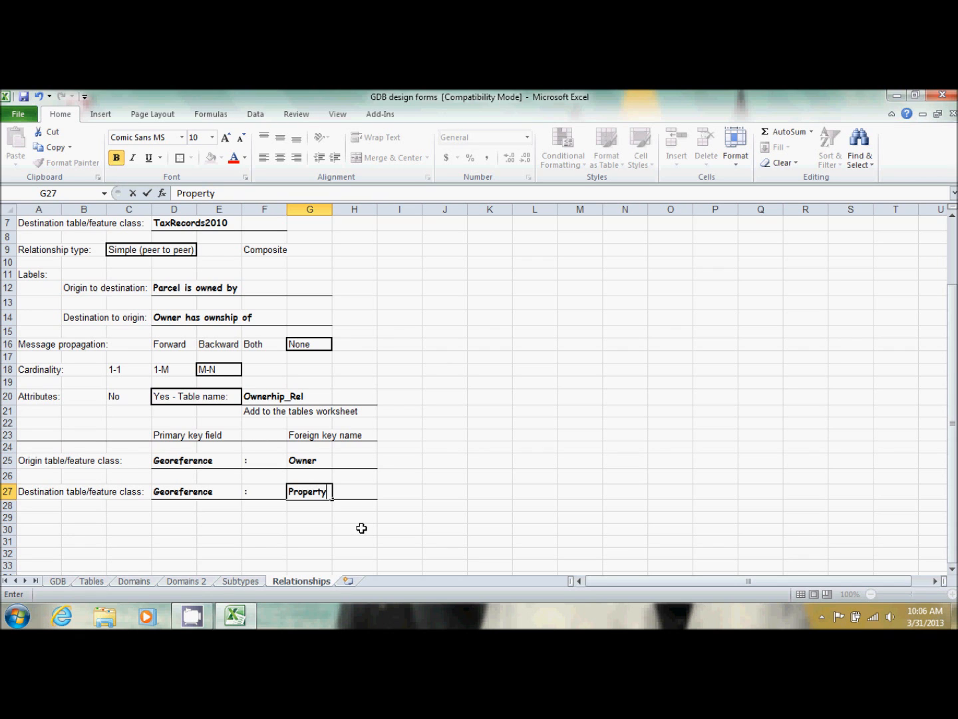
On the Tables worksheet, add the table Ownership_Rel in A21 with the field name PercentOwn in B21
click(92, 582)
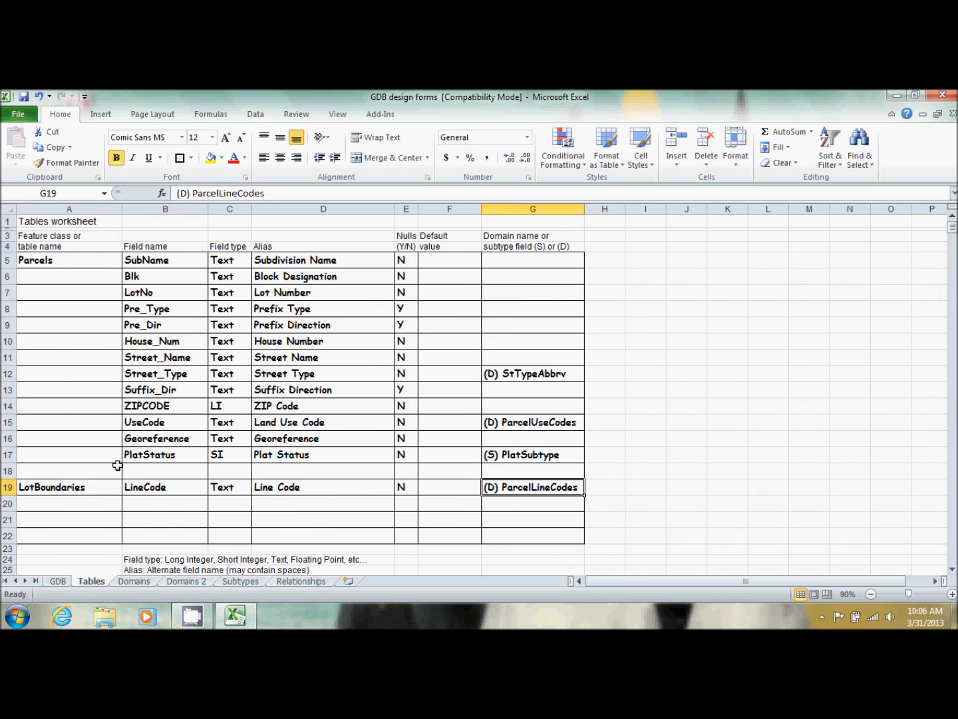
click(62, 519)
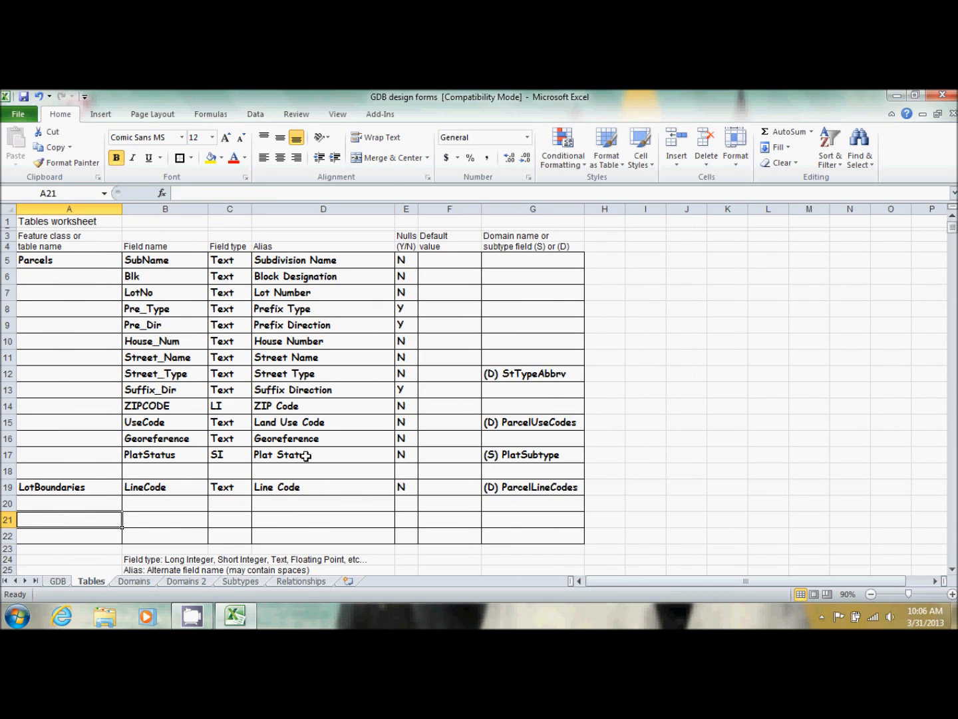
text(Ownership_Rel)
key(Tab)
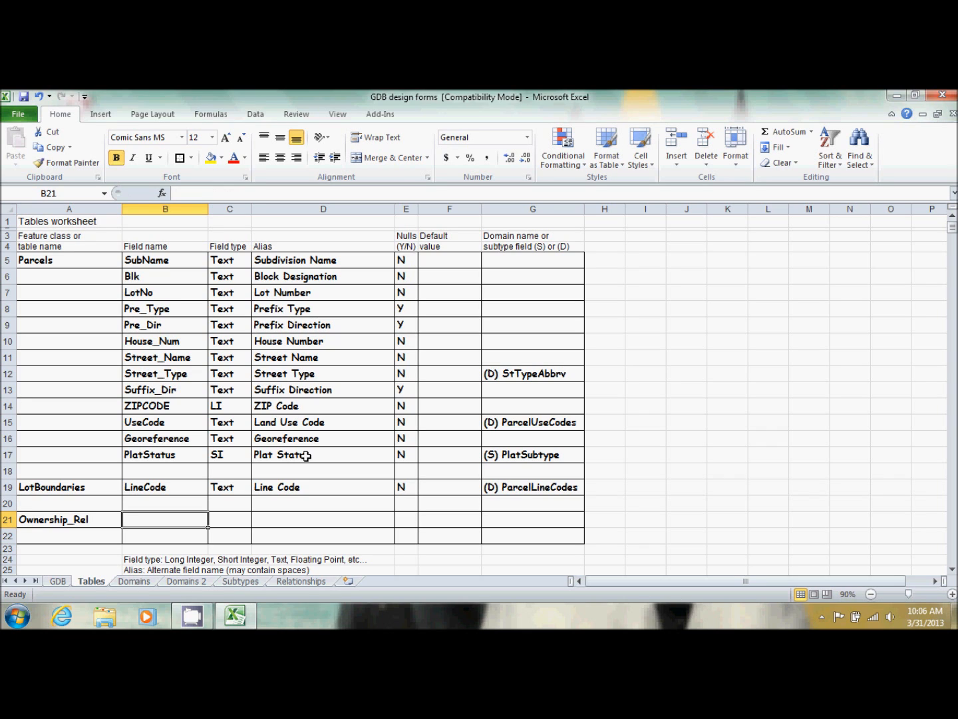
text(Percent)
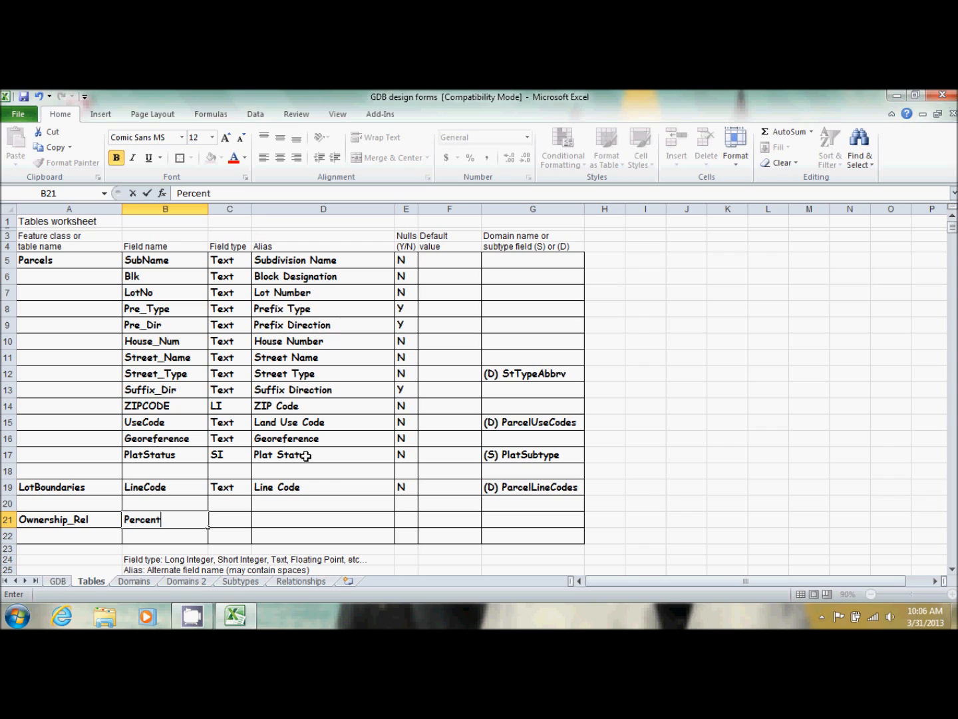
text(Own)
key(Tab)
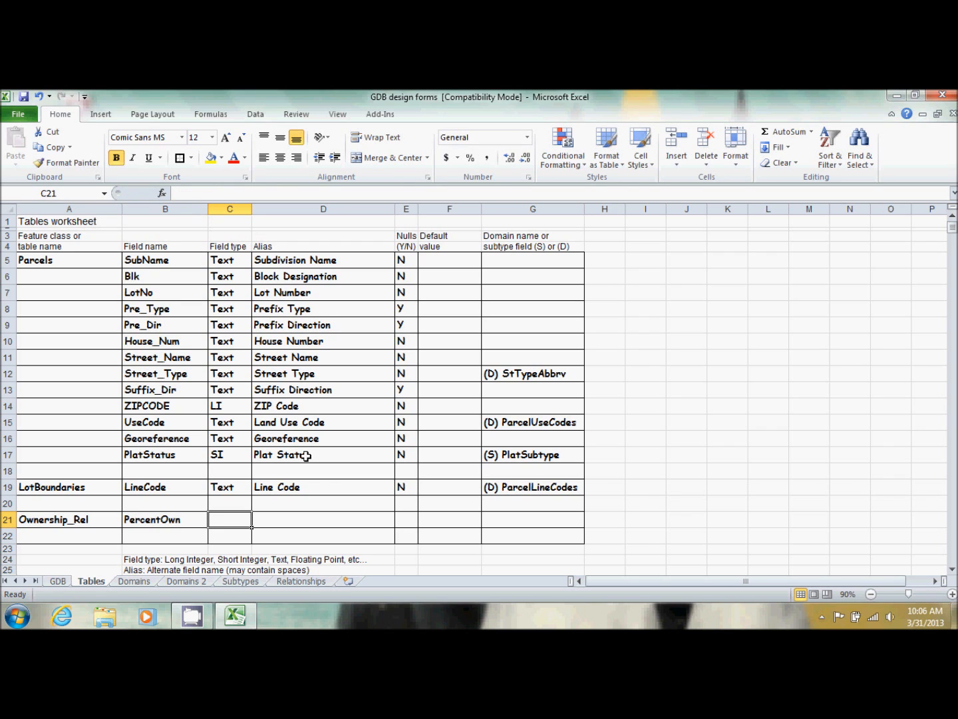
Set the PercentOwn field's type to Float and its alias to "Percentaged" in row 21
text(FL)
key(BackSpace)
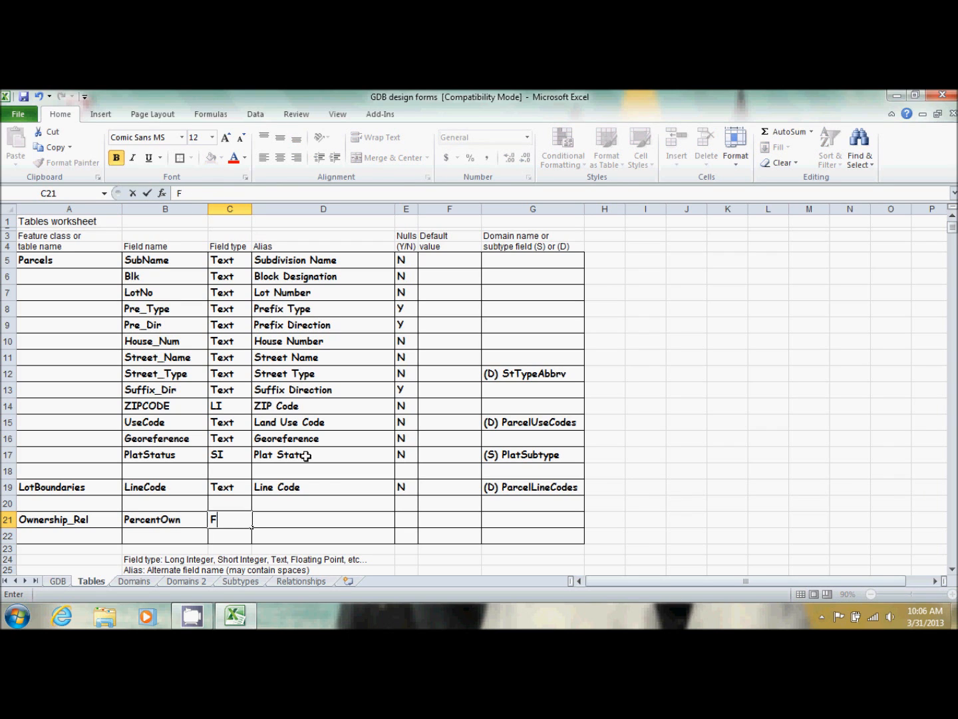
text(loat)
key(Tab)
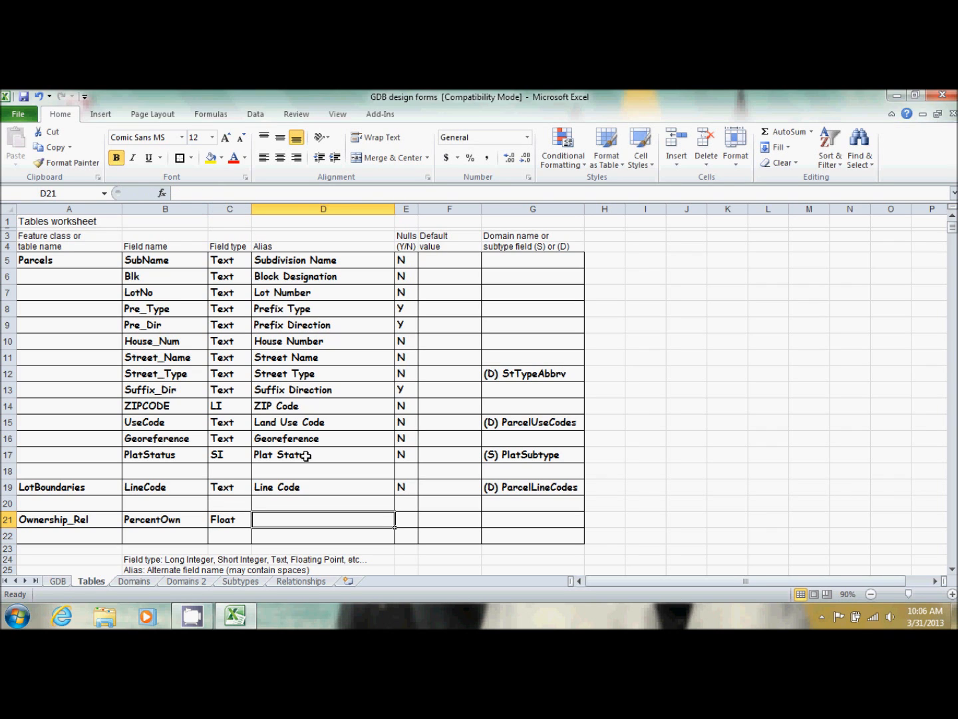
text(P)
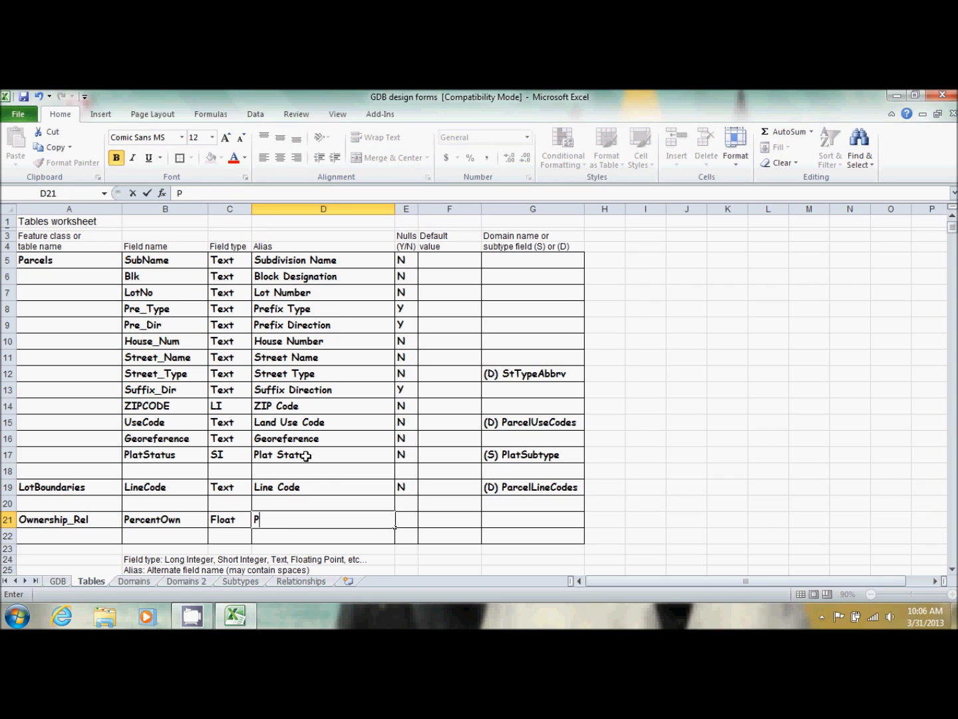
text(ercentaged)
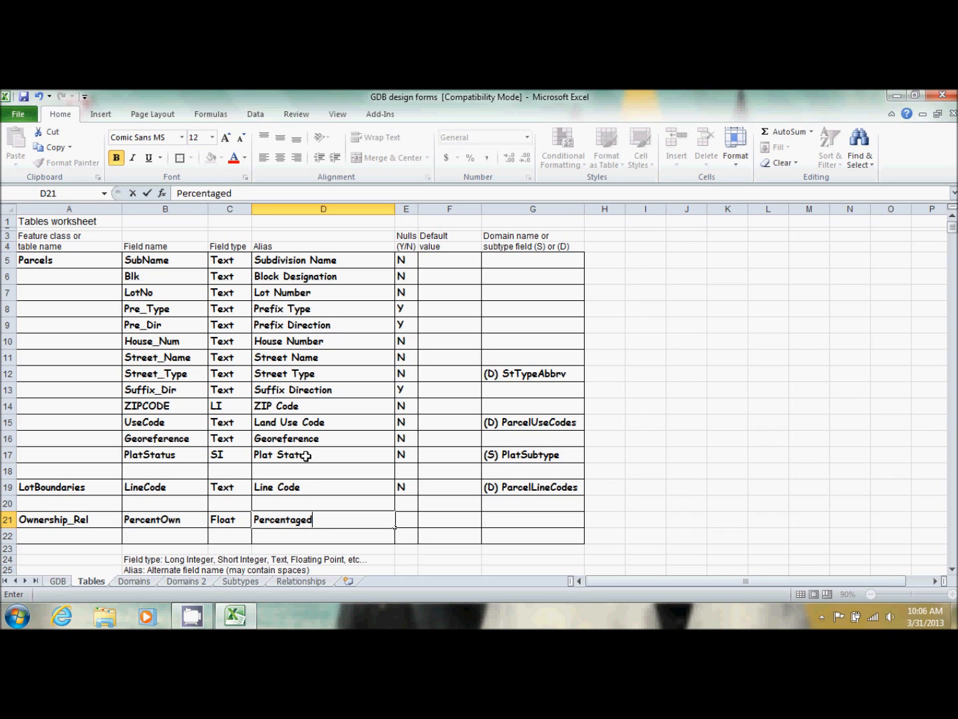
key(Tab)
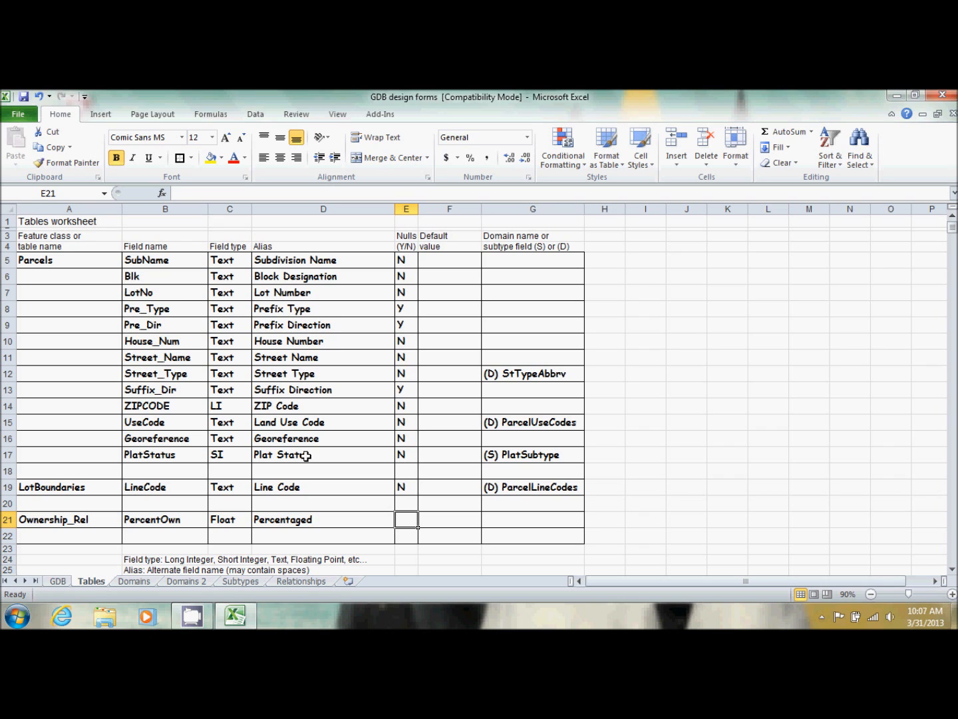
Allow nulls for the PercentOwn field with Y in E21 and enter 100 as its default value in F21
text(Y)
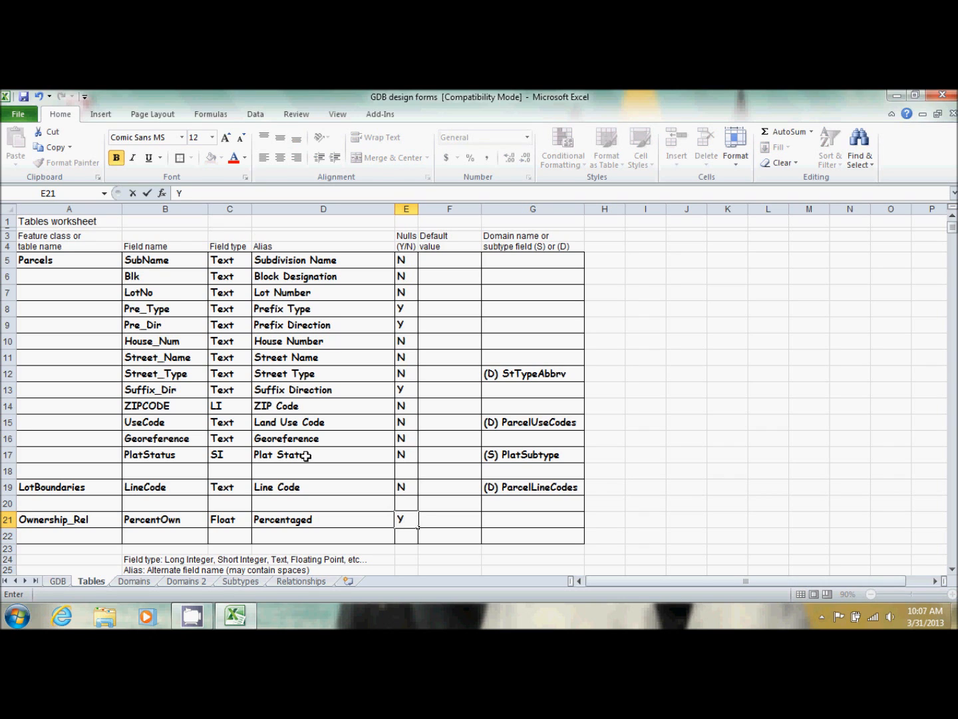
key(Tab)
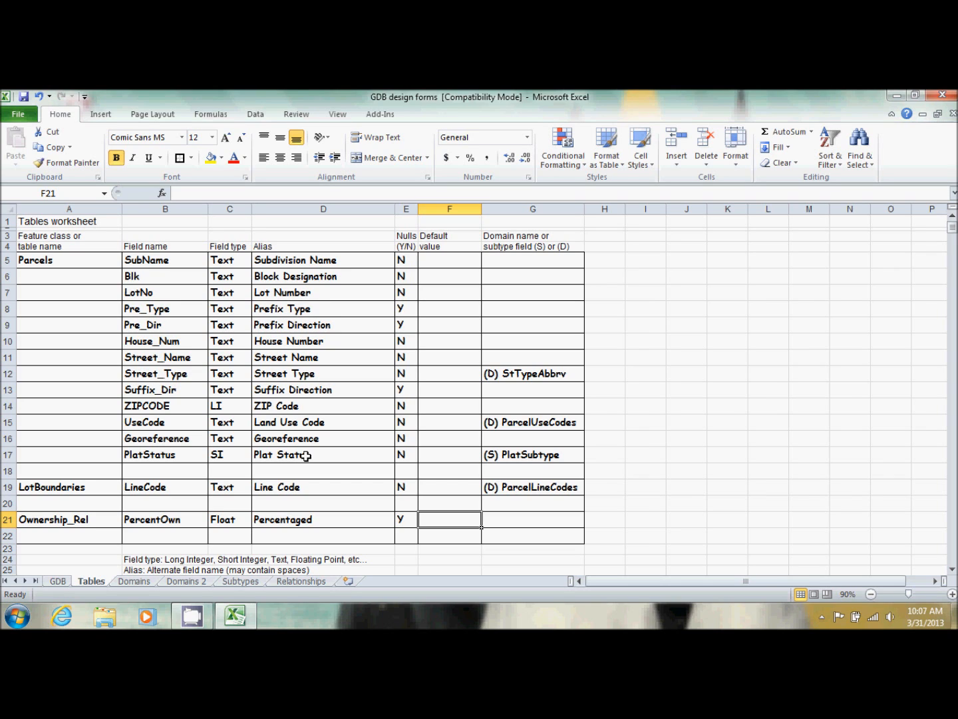
key(Tab)
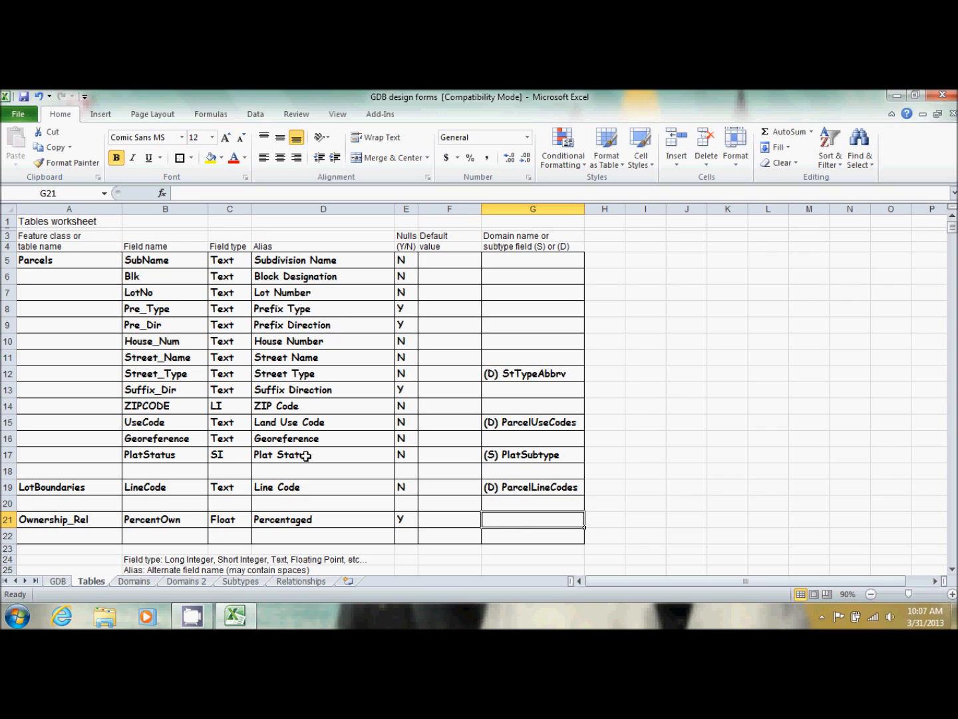
key(shift+Tab)
text(100)
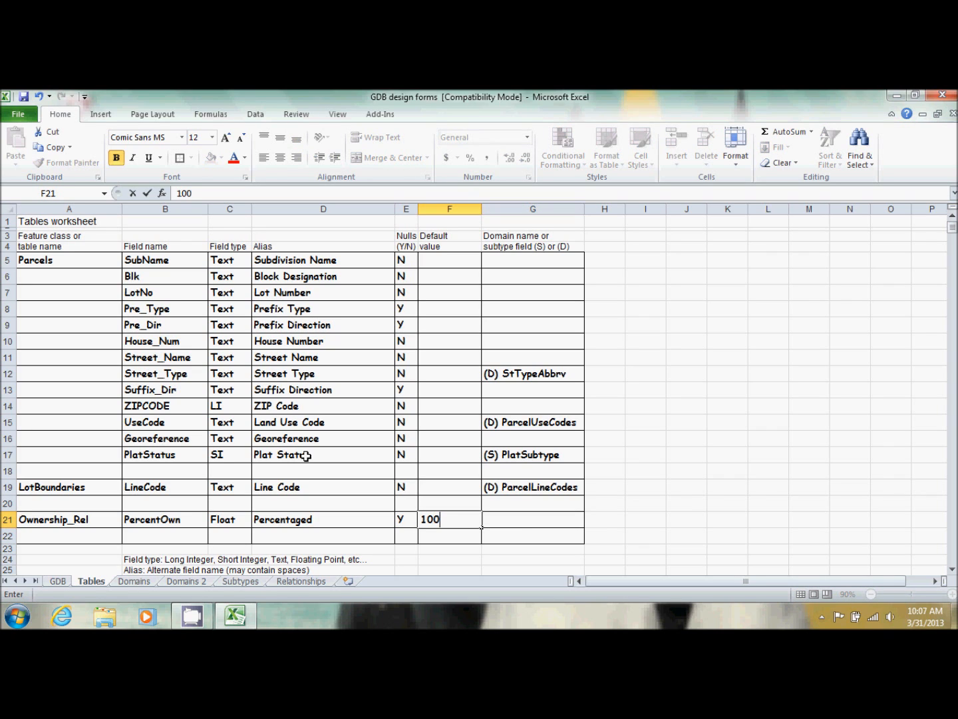